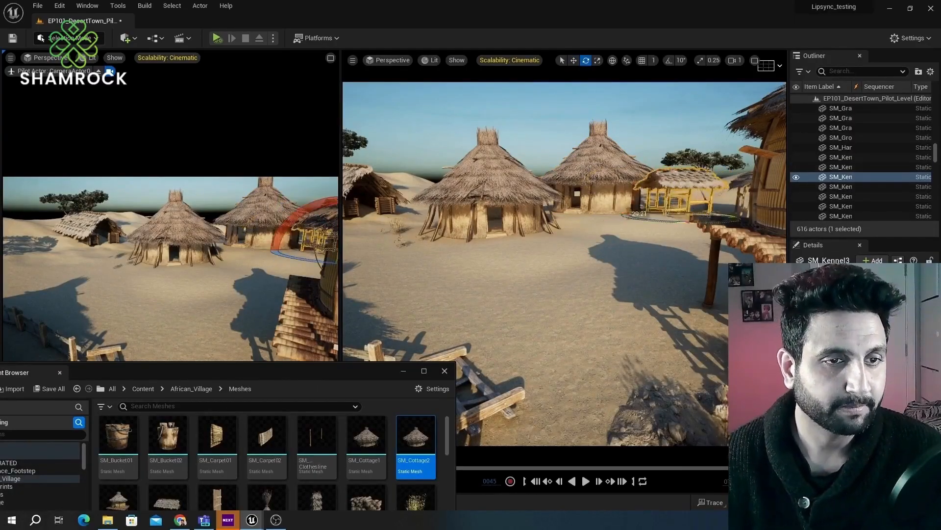
- Shift the far cottage sideways, away from the wooden kennel standing beside it
key(w)
click(594, 162)
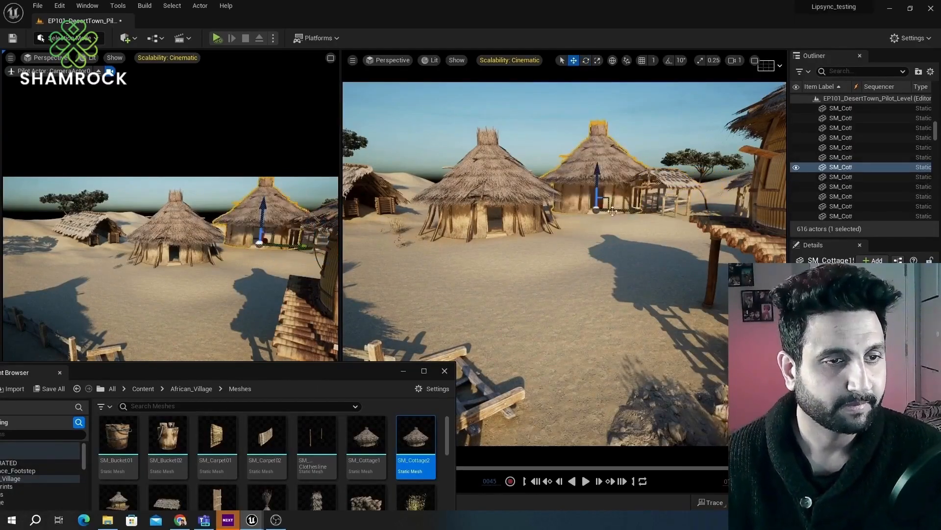
drag(595, 203, 567, 204)
- Place two meshes from the African_Village Meshes folder on the sand in front of the far cottage and rotate the second one
scroll(370, 446, down, 2)
drag(266, 462, 595, 237)
drag(316, 462, 642, 238)
key(e)
drag(612, 243, 686, 244)
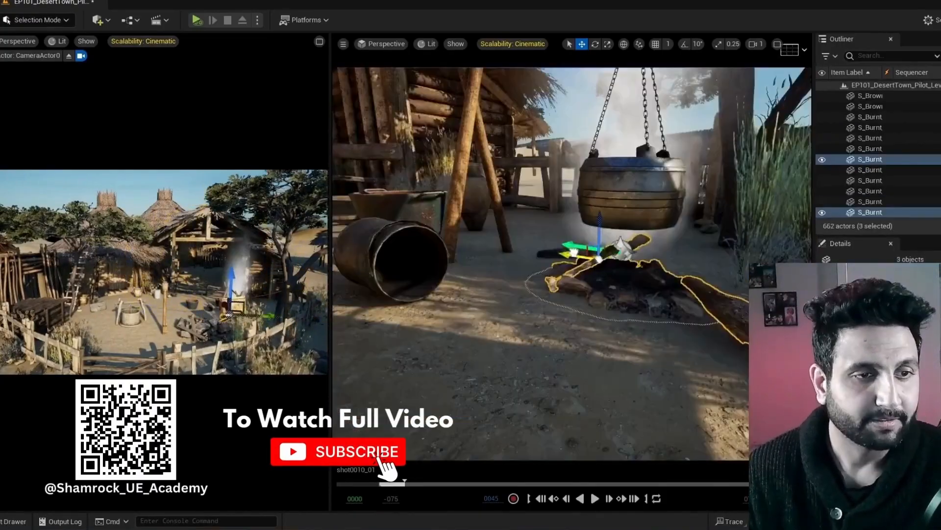
- Search the project assets for "fire" and place a fire asset on the burnt wood under the hanging pot
right_drag(574, 253, 524, 294)
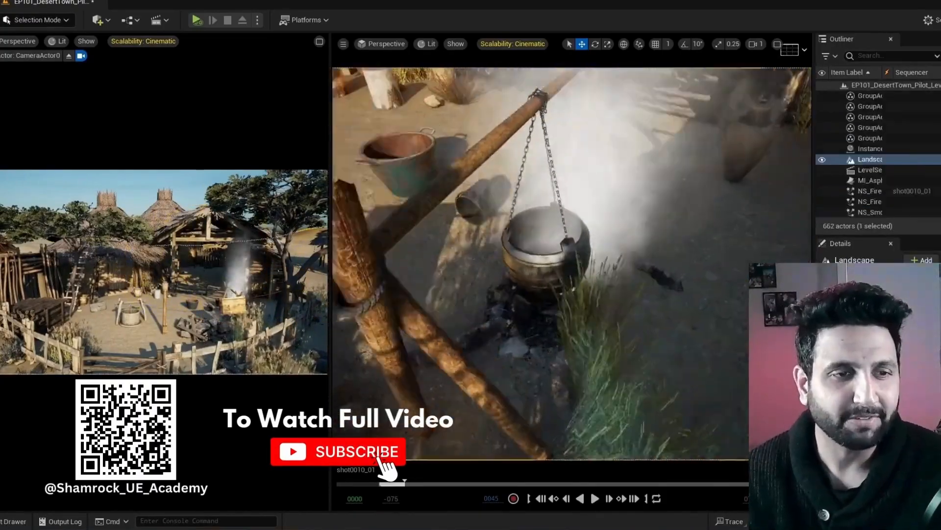
click(525, 294)
click(11, 520)
text(fire)
drag(502, 393, 544, 294)
right_drag(544, 294, 642, 370)
click(643, 370)
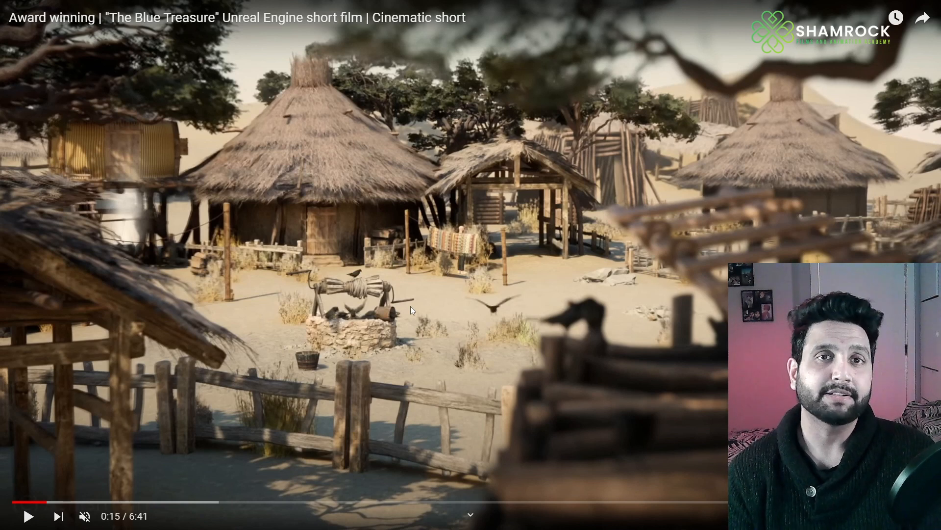
- Play "The Blue Treasure" short film, skip ahead through the hut interior scenes, and pause it at the desert sunset
click(28, 517)
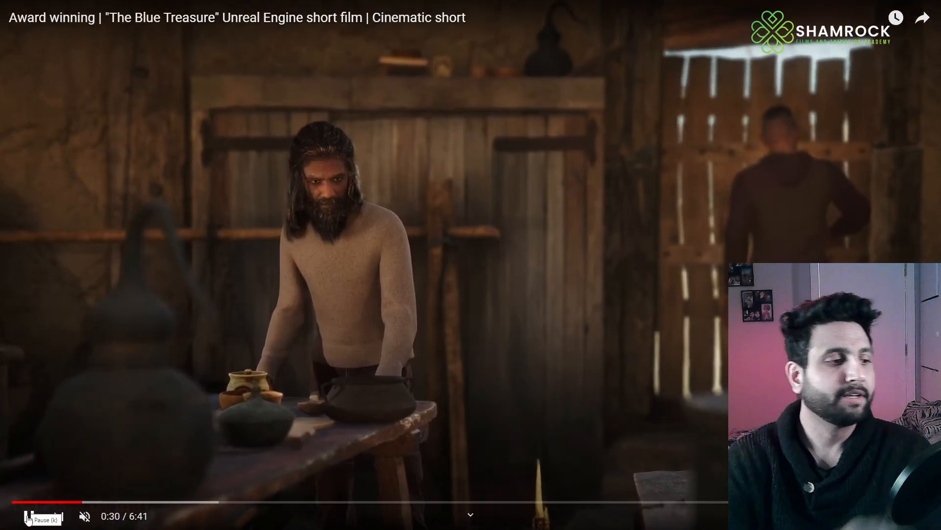
click(97, 502)
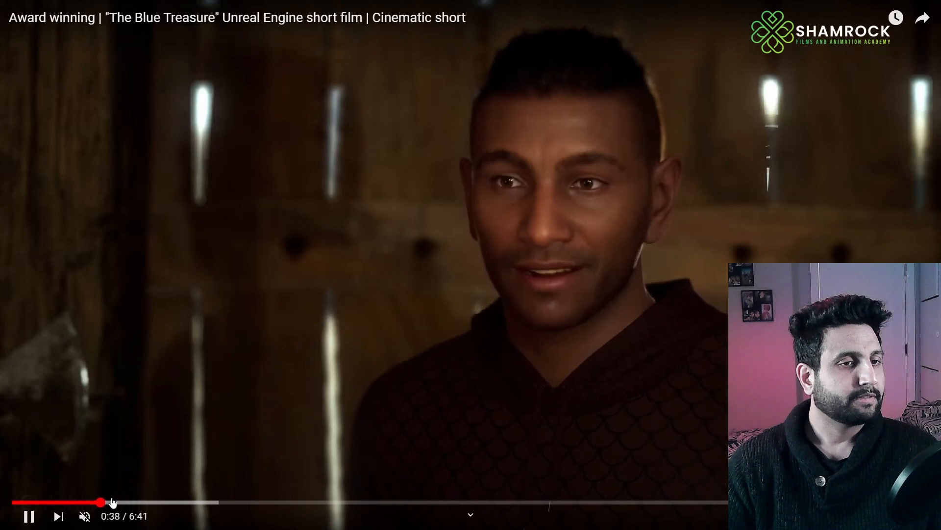
click(113, 501)
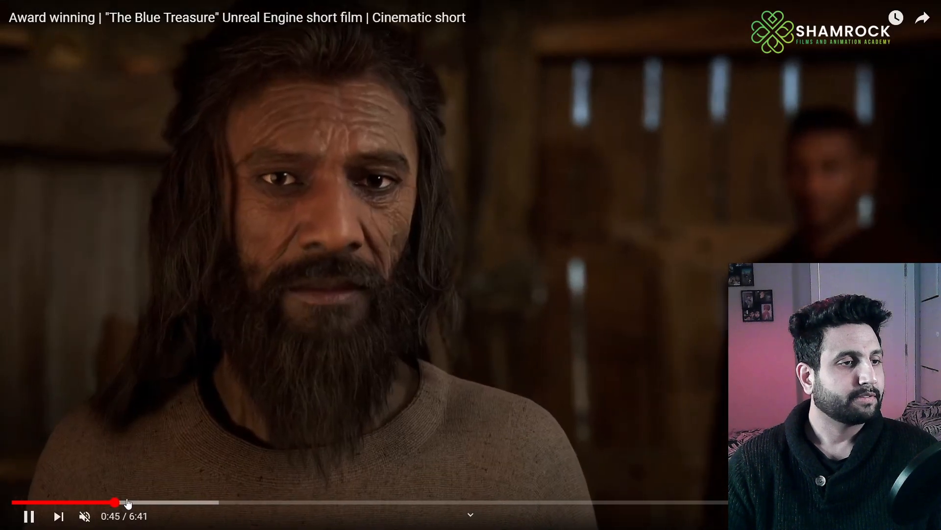
click(133, 501)
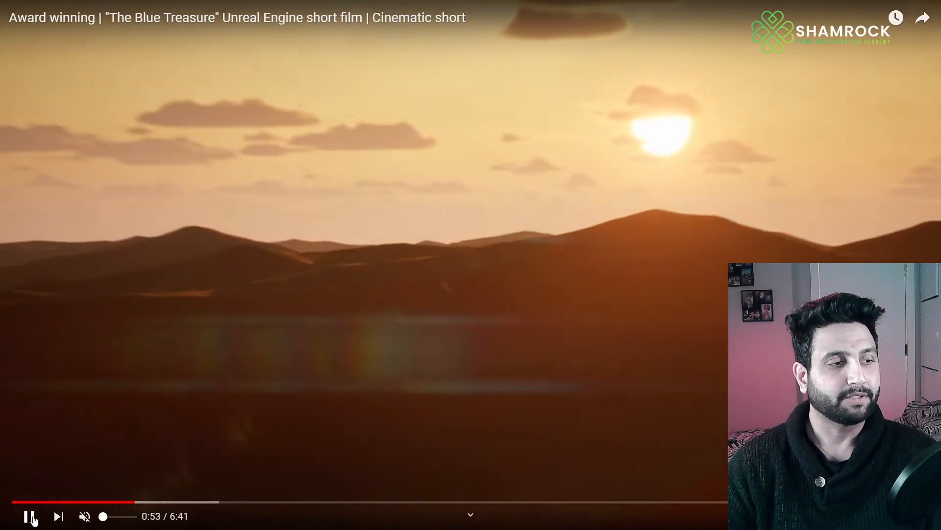
click(30, 516)
- Leave the full-screen video, switch to the Unreal Editor showing the desert village, and reposition the floating Sequencer window
key(Escape)
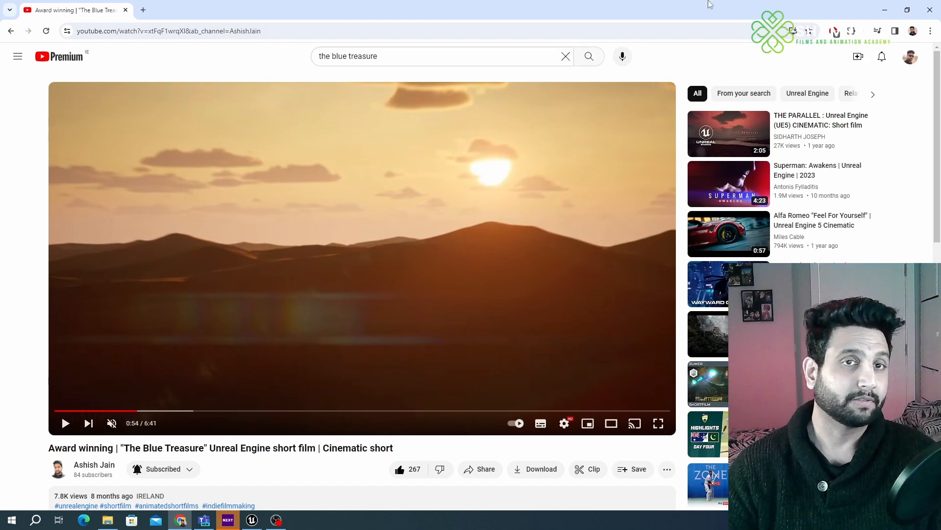
click(886, 10)
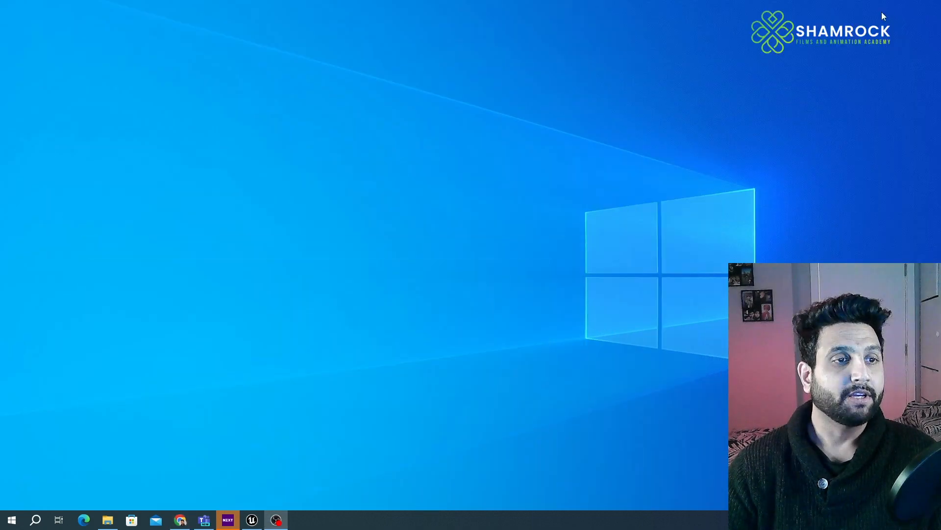
click(252, 521)
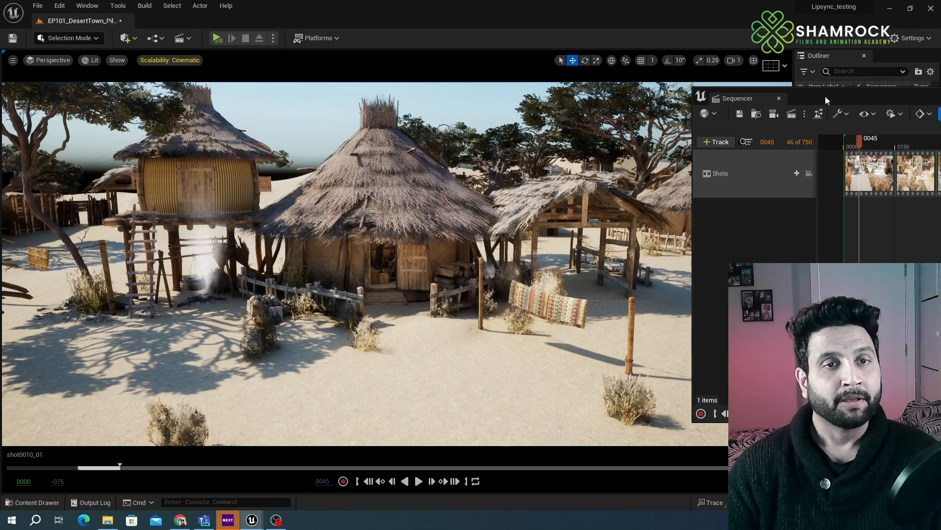
drag(826, 98, 762, 94)
right_drag(442, 246, 490, 294)
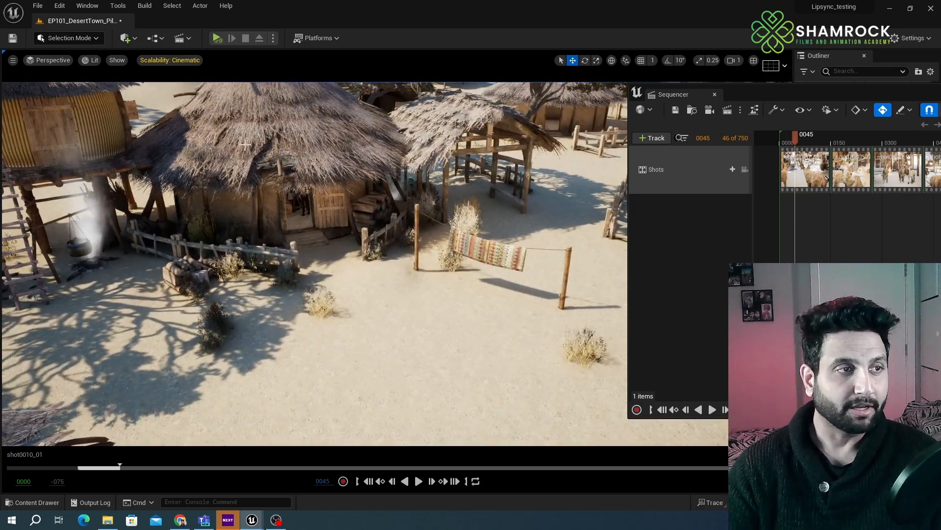
- Compare the viewport scalability presets by switching through Low, Medium, High and Epic, and return to Cinematic
click(170, 60)
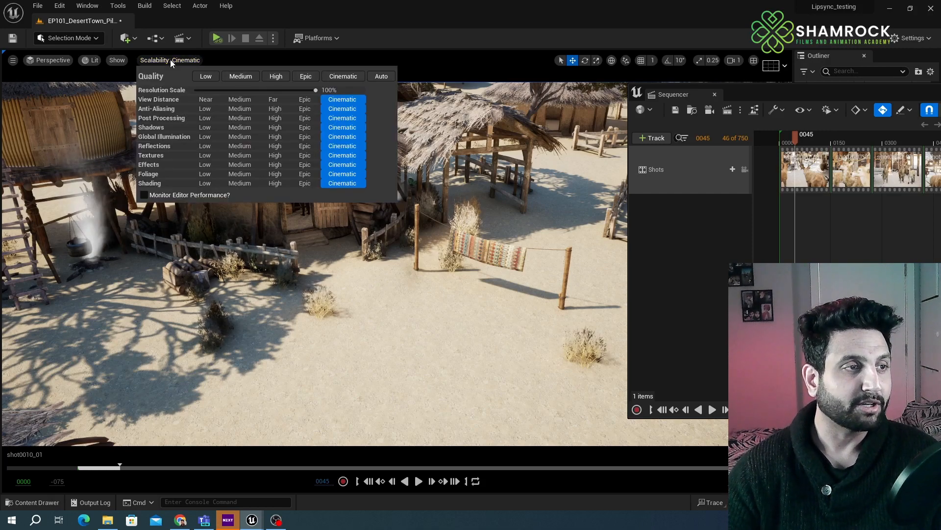
click(206, 76)
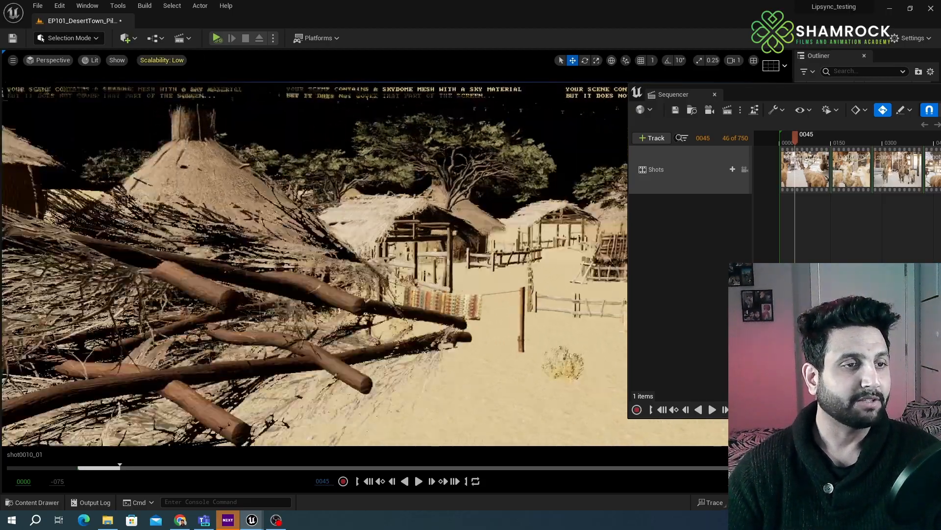
mouse_move(407, 321)
right_down()
mouse_move(407, 346)
mouse_move(314, 321)
mouse_move(407, 322)
mouse_move(500, 343)
mouse_move(441, 321)
mouse_move(456, 316)
mouse_move(505, 338)
mouse_move(508, 329)
right_up()
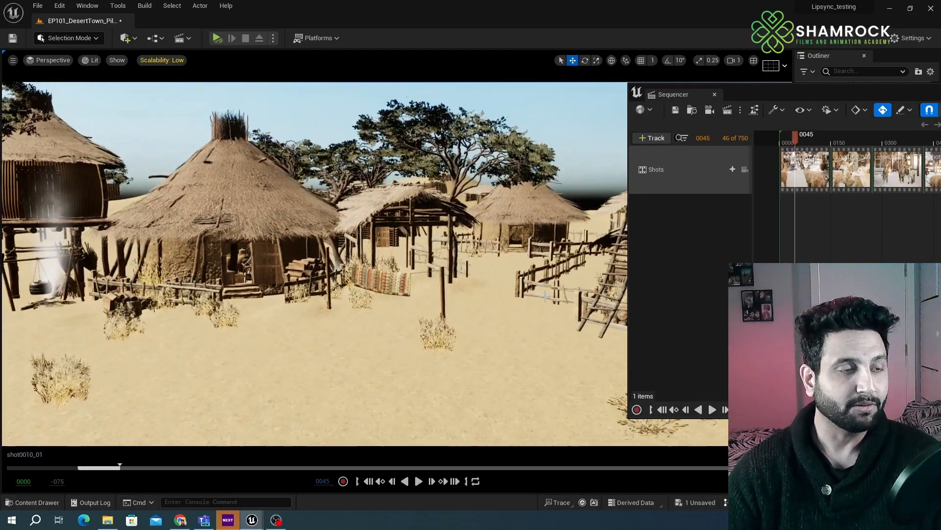
click(158, 59)
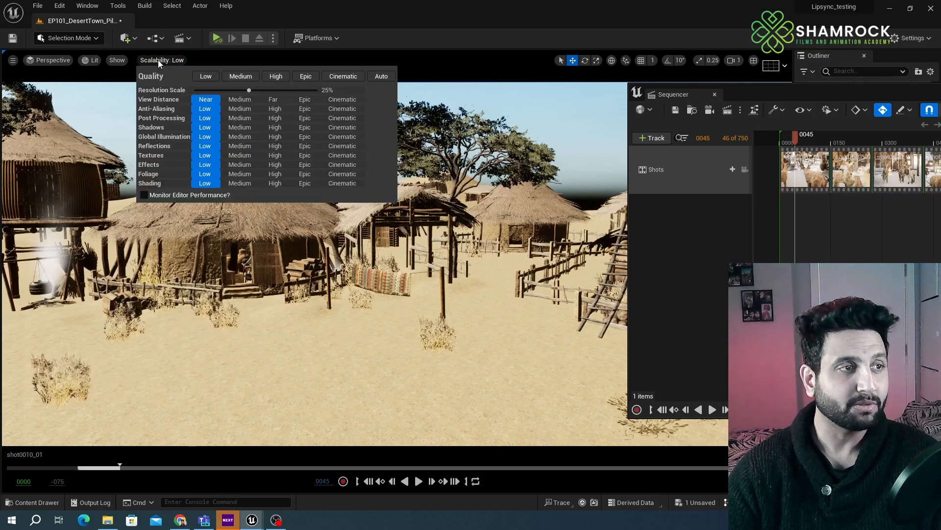
click(249, 76)
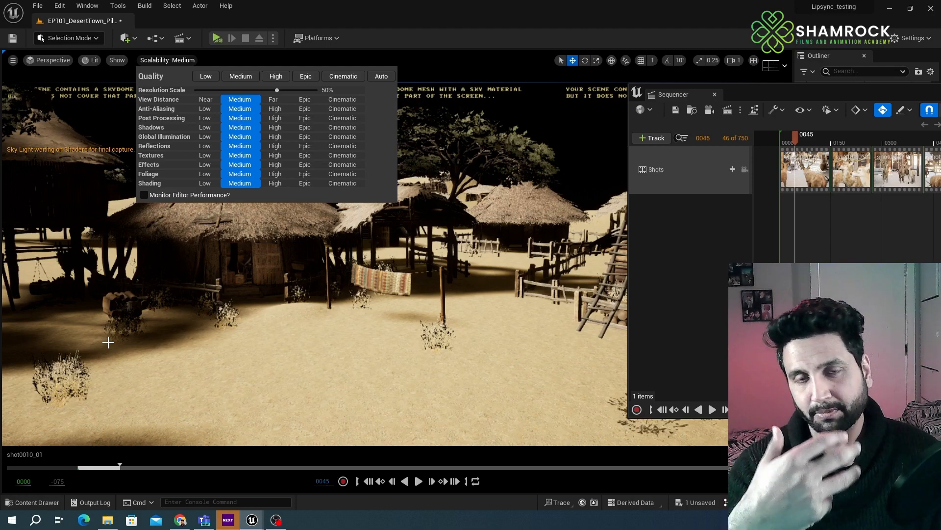
click(278, 74)
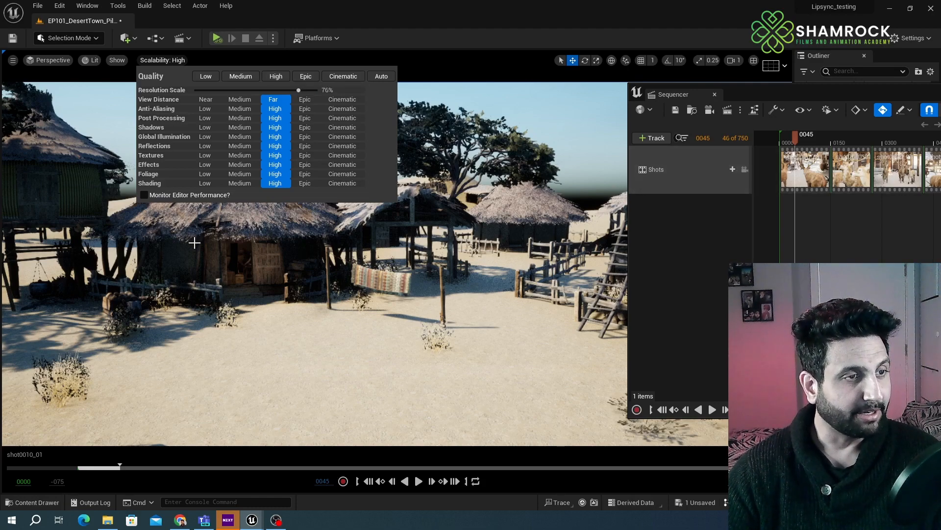
click(308, 77)
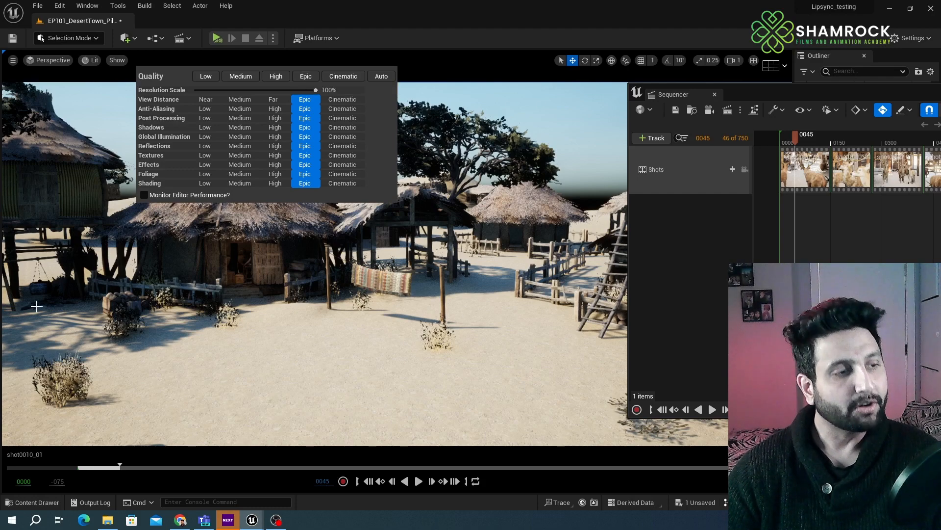
click(343, 76)
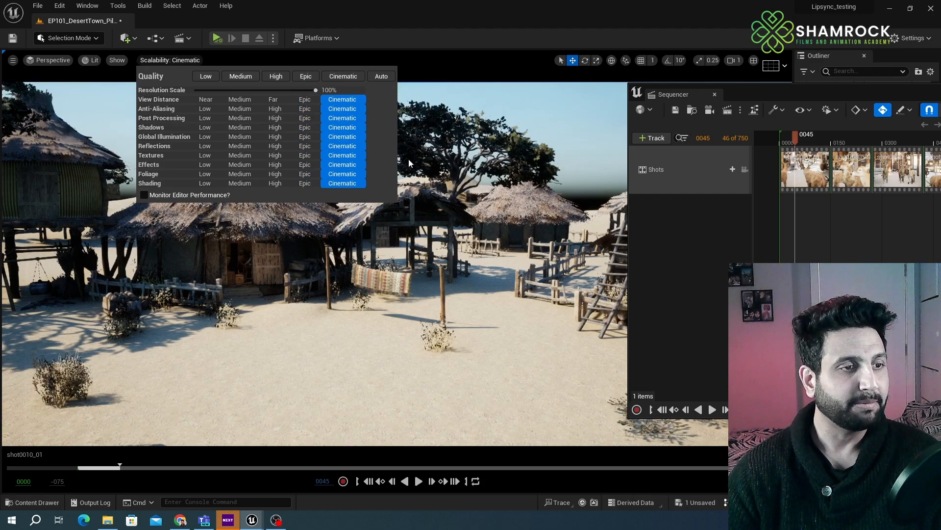
- Examine the thatched huts, open shelter and hanging carpet in the village at Cinematic quality
right_drag(409, 163, 443, 169)
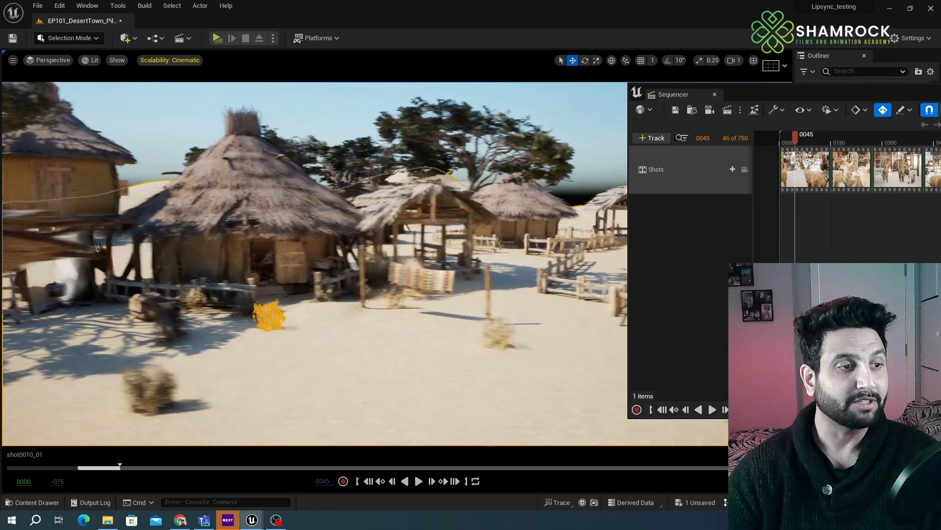
key(w)
right_drag(269, 315, 174, 322)
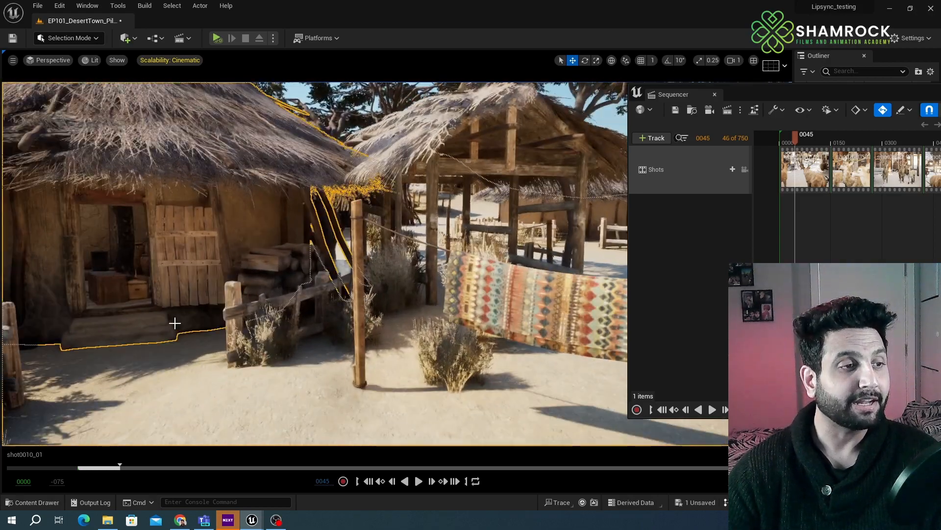
click(446, 144)
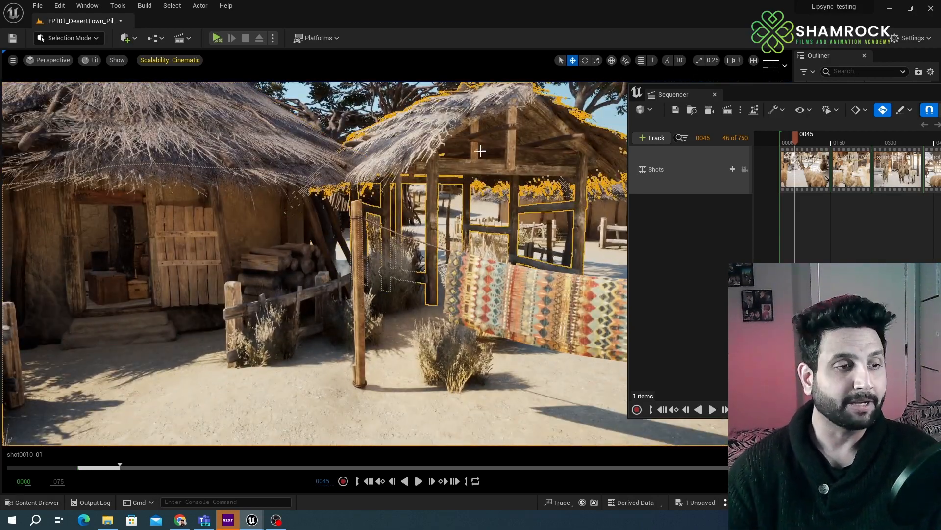
scroll(396, 264, down, 6)
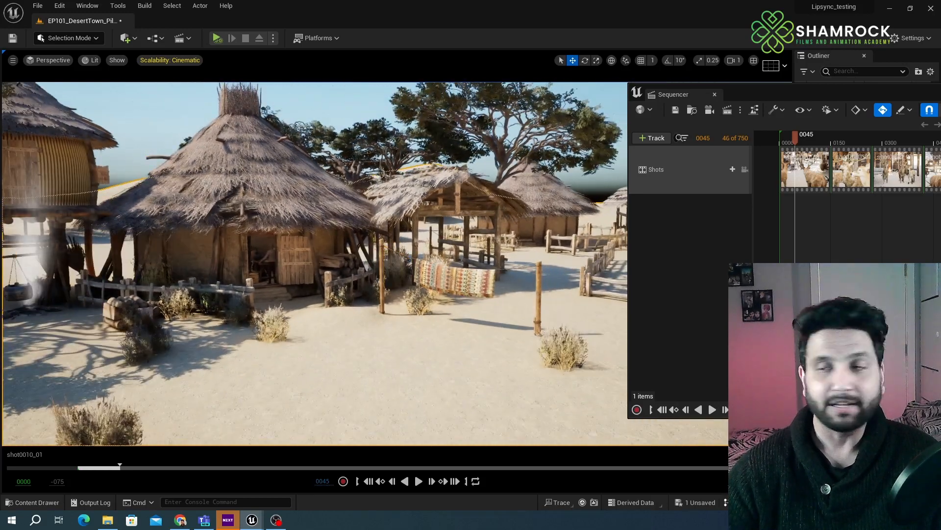
right_drag(397, 264, 382, 255)
key(a)
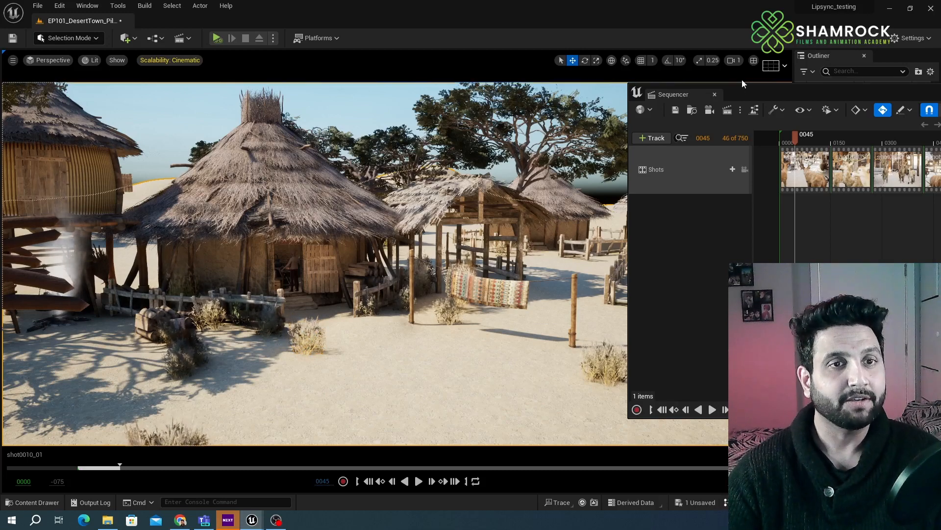
- Move the Sequencer window lower and inspect the stone well up close, including the texture detail of its rock wall
drag(769, 95, 769, 125)
scroll(259, 294, down, 3)
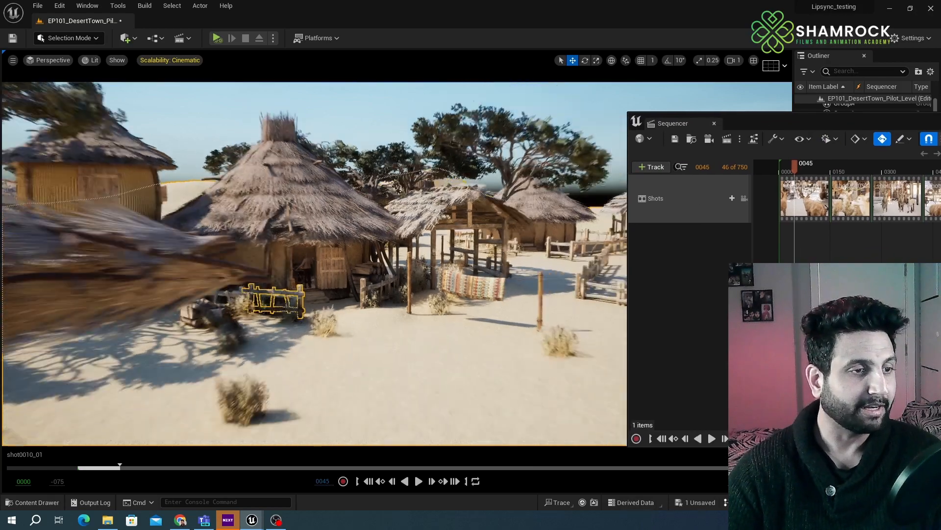
right_drag(258, 294, 459, 314)
scroll(459, 209, down, 3)
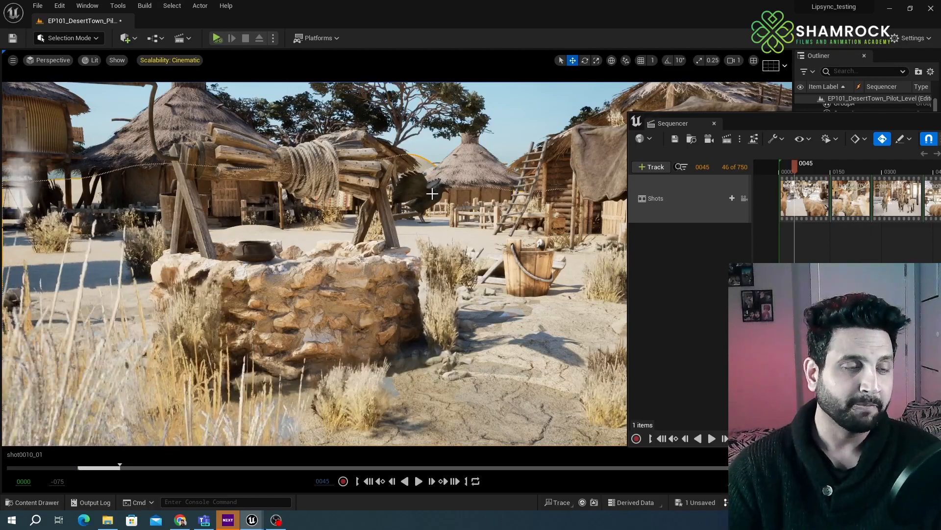
middle_drag(298, 263, 274, 230)
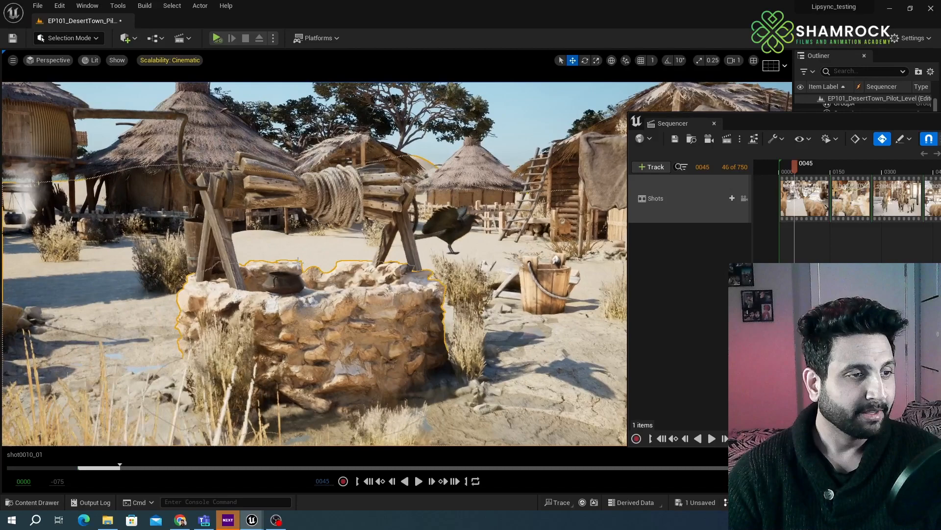
mouse_move(298, 263)
right_down()
mouse_move(314, 263)
mouse_move(245, 265)
mouse_move(298, 262)
mouse_move(262, 274)
mouse_move(285, 273)
right_up()
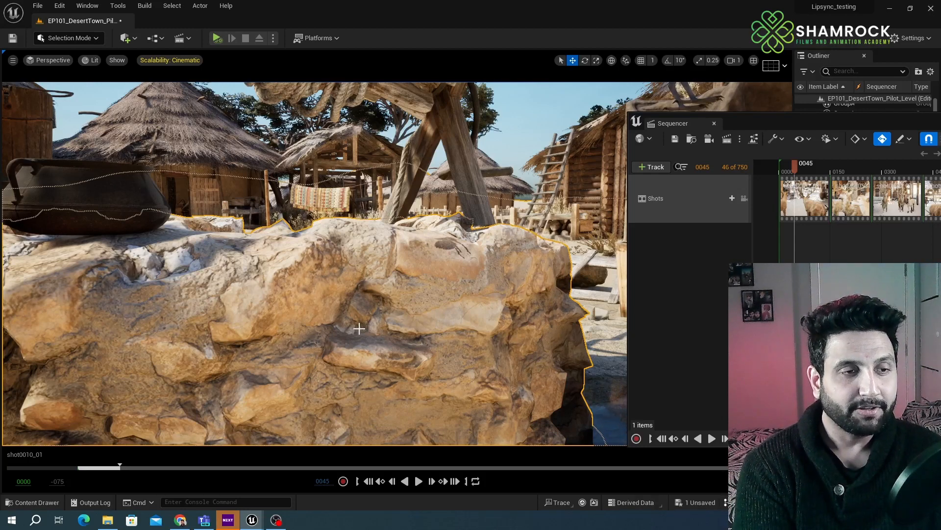
key(w)
right_drag(359, 328, 310, 334)
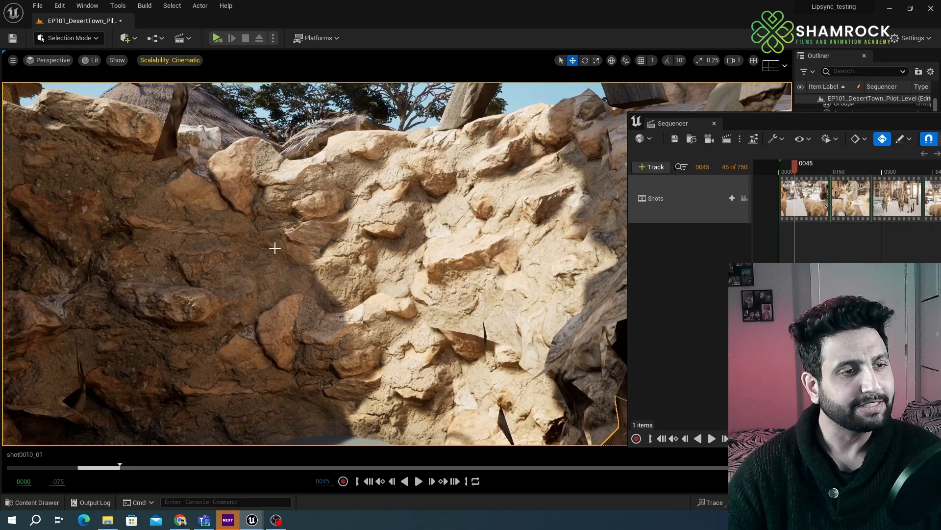
click(382, 331)
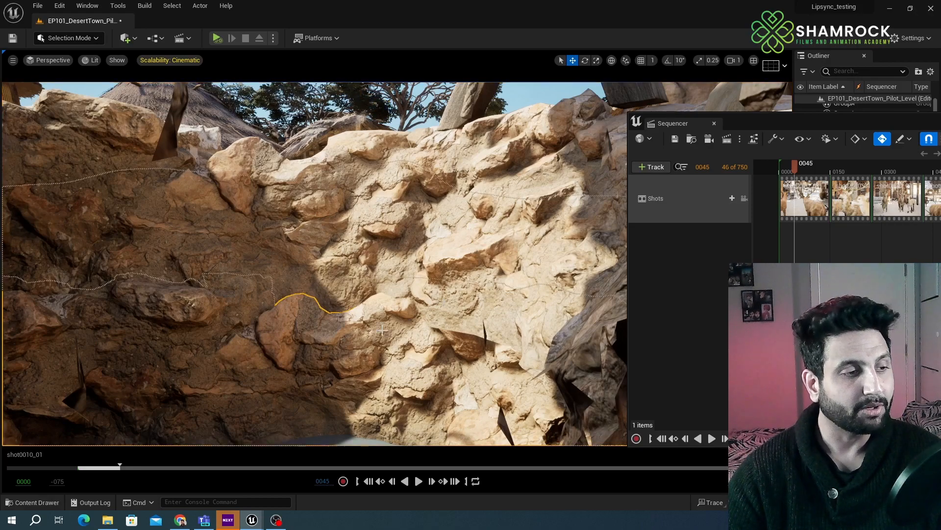
key(s)
right_drag(382, 331, 334, 331)
key(d)
- Move the Sequencer window clear of the village view and select the Ultra_Dynamic_Sky actor in the Outliner
drag(822, 122, 697, 403)
key(e)
right_drag(272, 212, 271, 212)
key(w)
drag(935, 108, 935, 237)
click(853, 216)
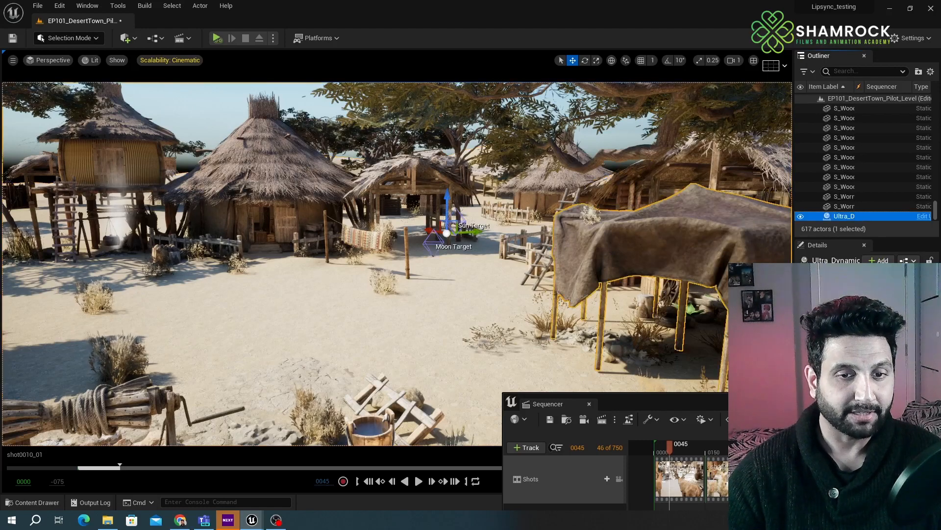
- Widen the Outliner and Details area and snap the Sequencer window to one half of the screen
drag(637, 404, 531, 365)
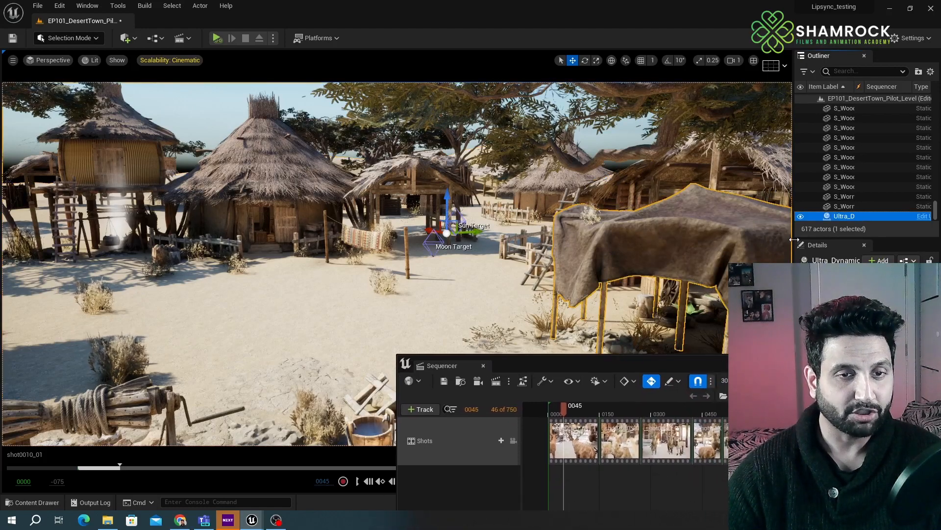
drag(791, 239, 676, 238)
drag(638, 367, 193, 372)
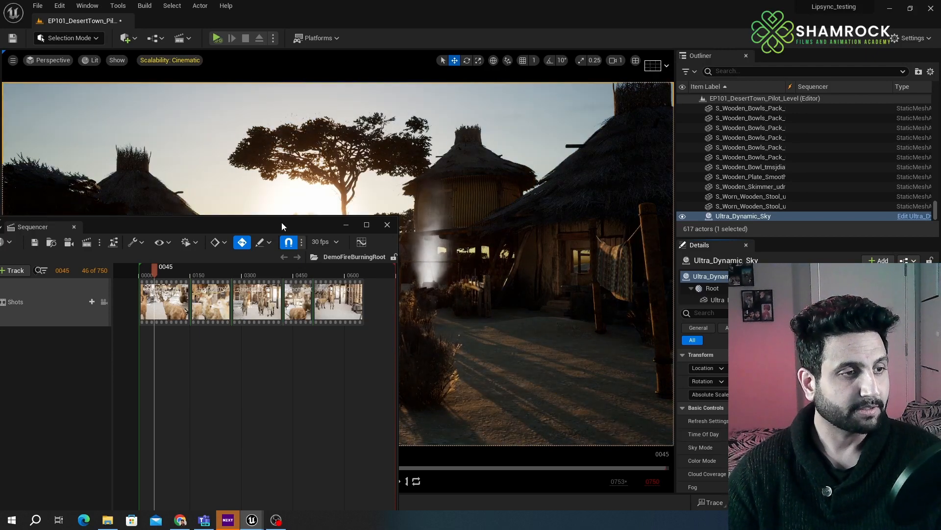
drag(282, 224, 1, 226)
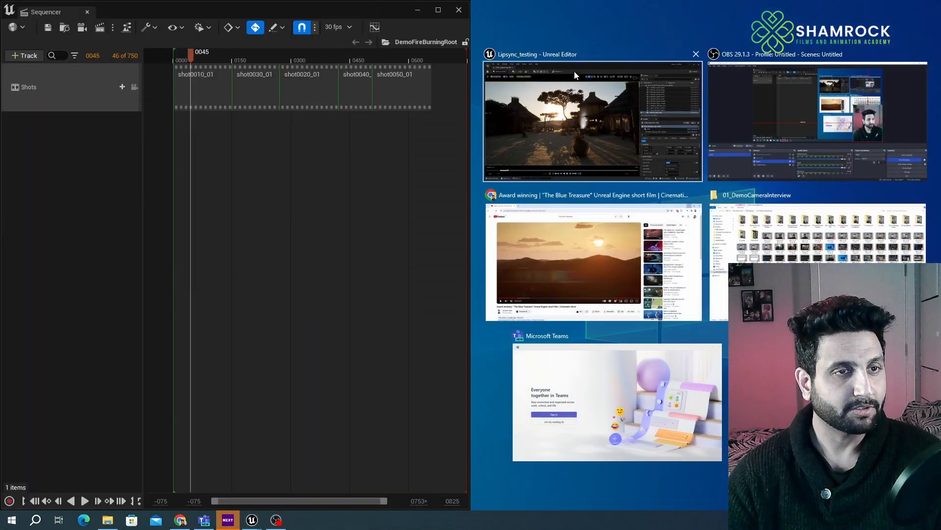
- Minimize the Sequencer window and maximize the Lipsync_testing level editor to fill the screen
click(575, 73)
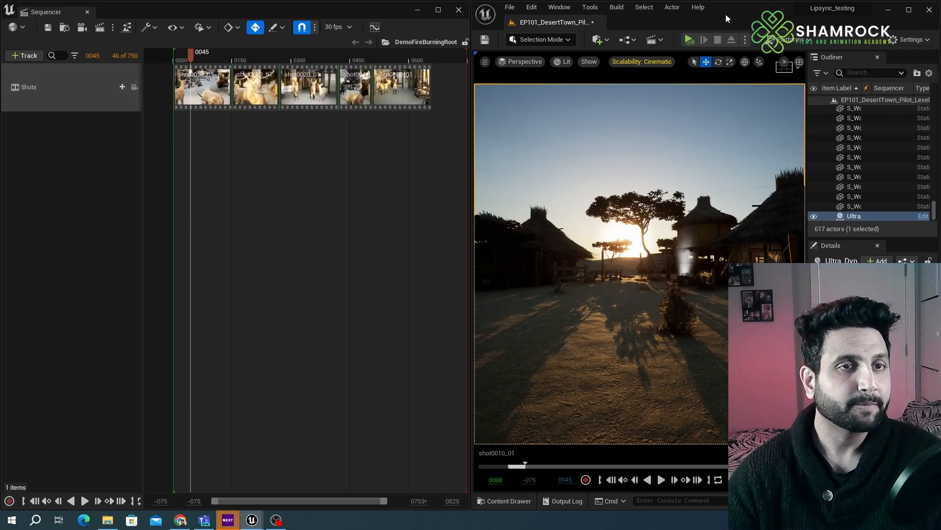
double_click(727, 12)
click(417, 9)
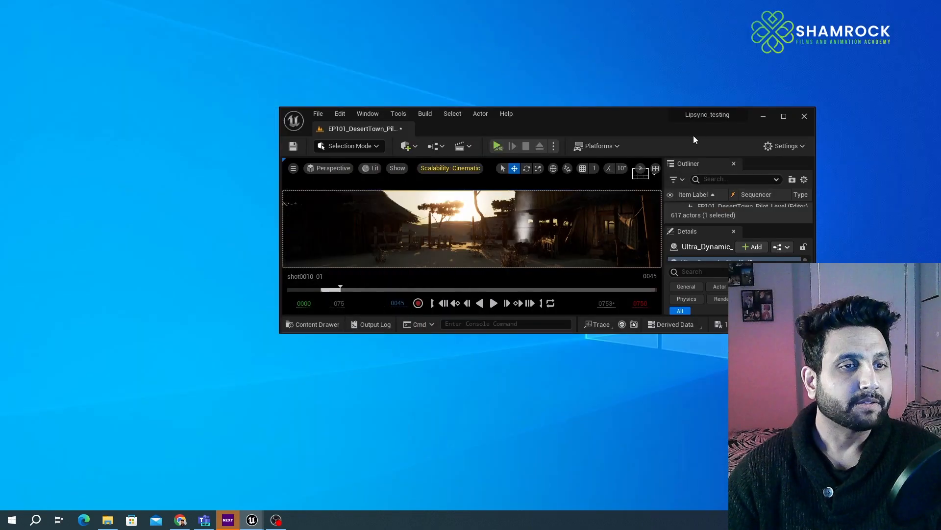
double_click(633, 117)
- Shift the Time of Day of Ultra_Dynamic_Sky to bright daylight over the village, and filter its details for "sun"
mouse_move(175, 311)
right_down()
mouse_move(344, 311)
mouse_move(176, 314)
right_up()
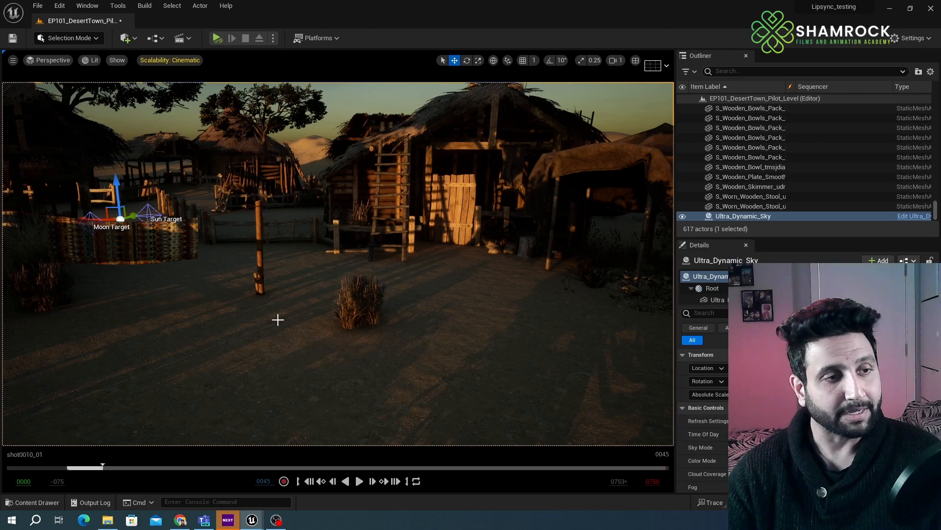
right_drag(278, 317, 206, 318)
right_drag(360, 318, 379, 311)
drag(834, 434, 760, 434)
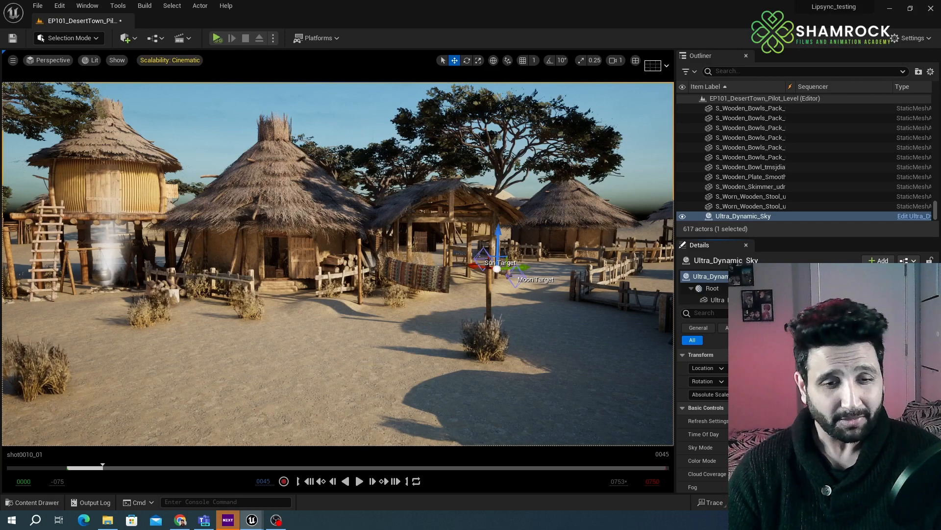
text(sun)
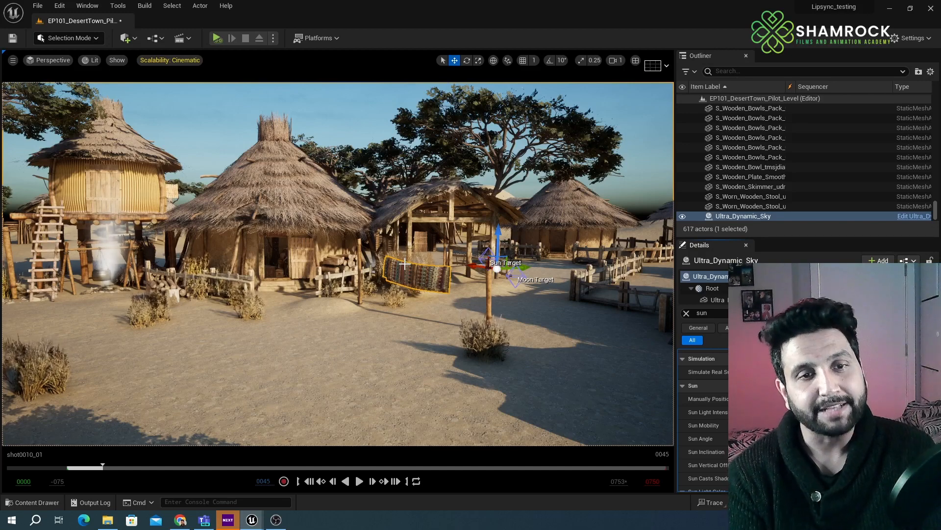
- Examine the daylit village from several angles, covering the huts, stone well, raised hut with ladder and surrounding dunes
alt+drag(211, 195, 119, 278)
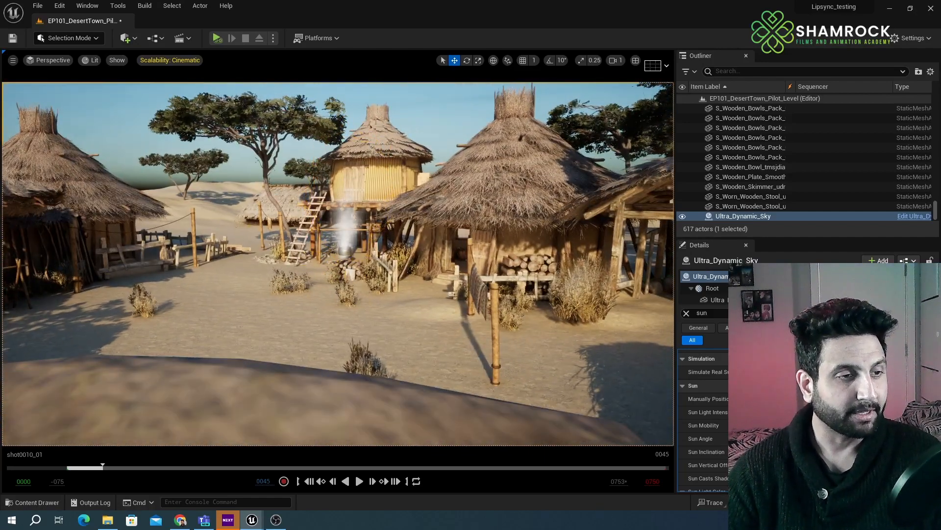
alt+drag(341, 276, 380, 294)
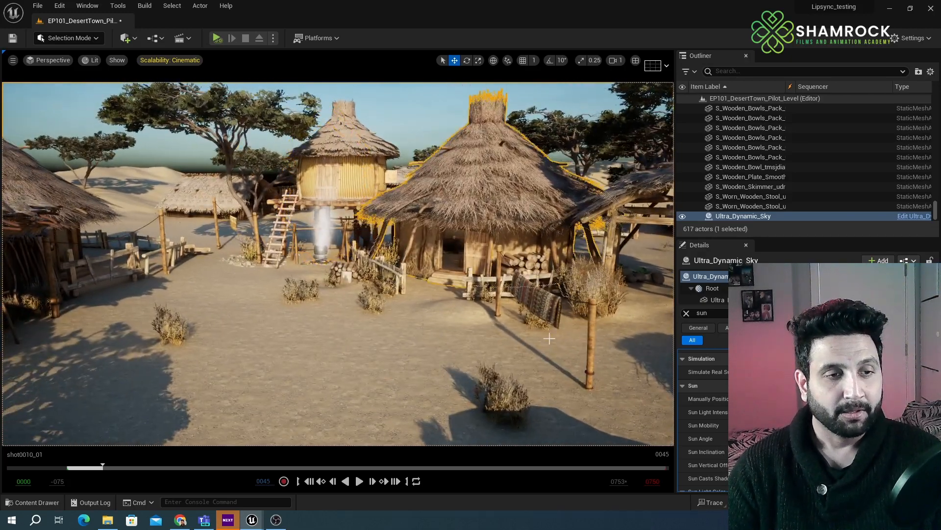
middle_drag(294, 307, 246, 318)
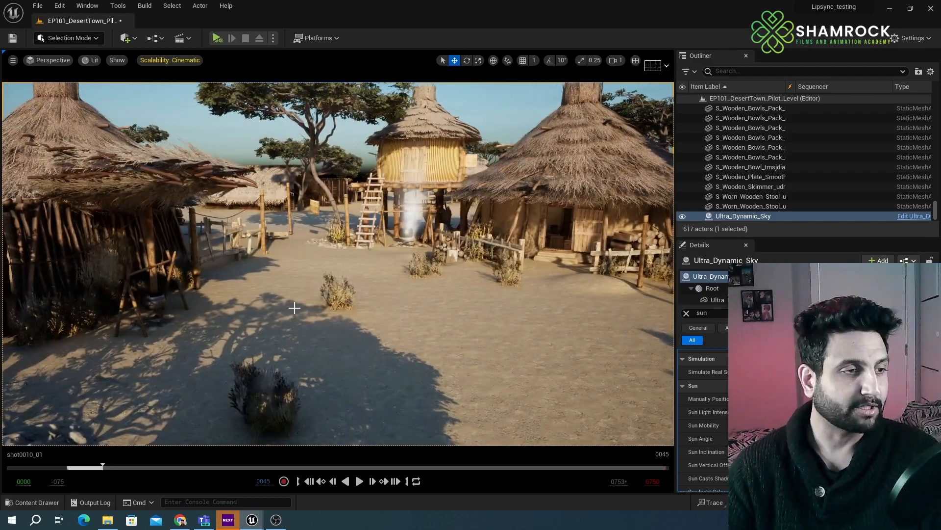
right_drag(294, 308, 142, 308)
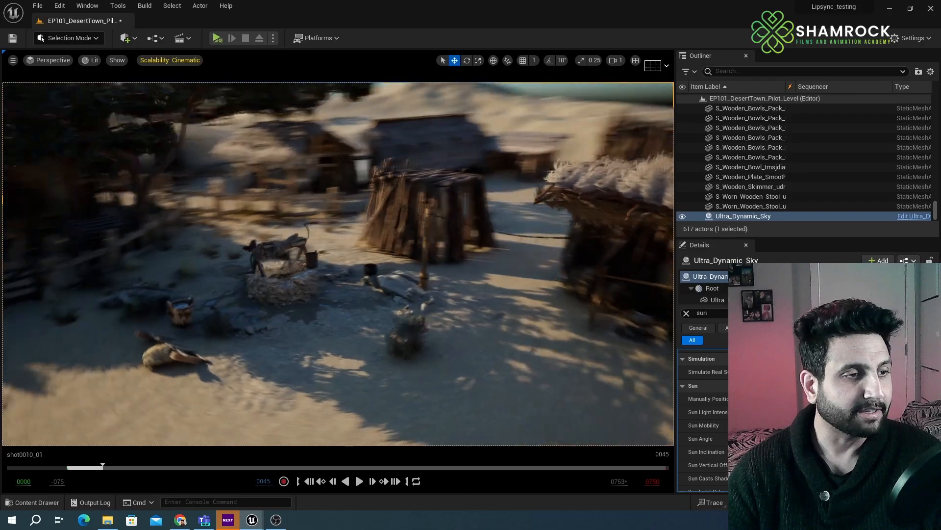
mouse_move(205, 256)
right_down()
mouse_move(127, 256)
mouse_move(206, 257)
right_up()
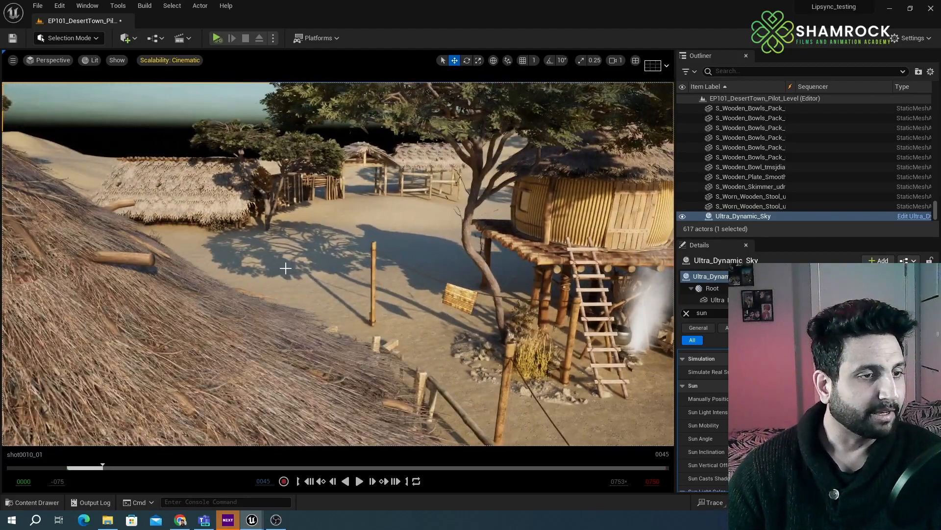
right_drag(285, 269, 662, 304)
right_drag(339, 265, 662, 250)
key(w)
click(584, 250)
key(s)
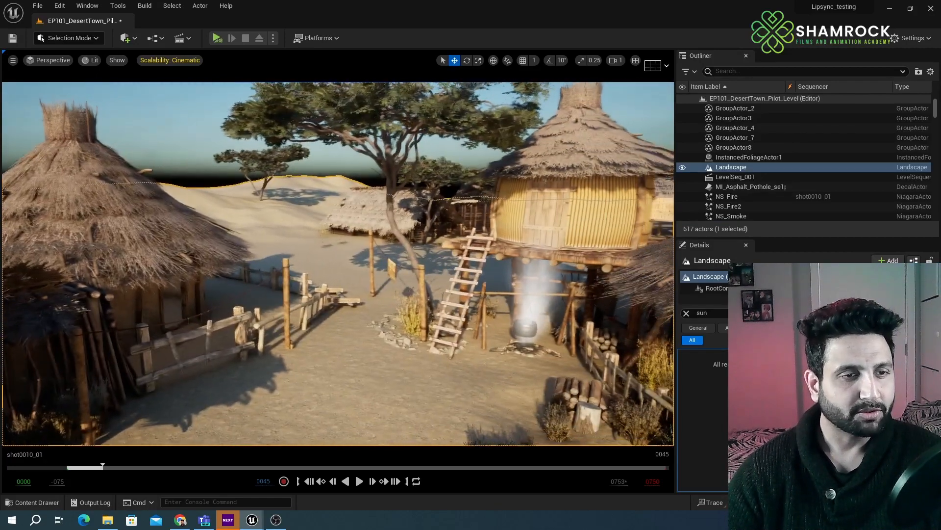
- Move the large tree SM_Tree10 from beside the ladder to behind the nearby thatched hut, and select the hanging SM_Carpet01
click(398, 234)
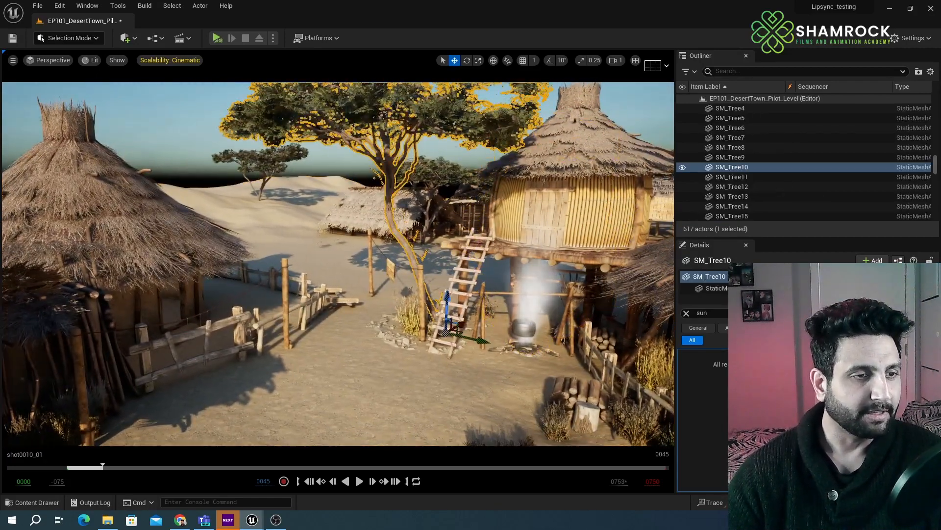
drag(479, 339, 340, 256)
click(392, 267)
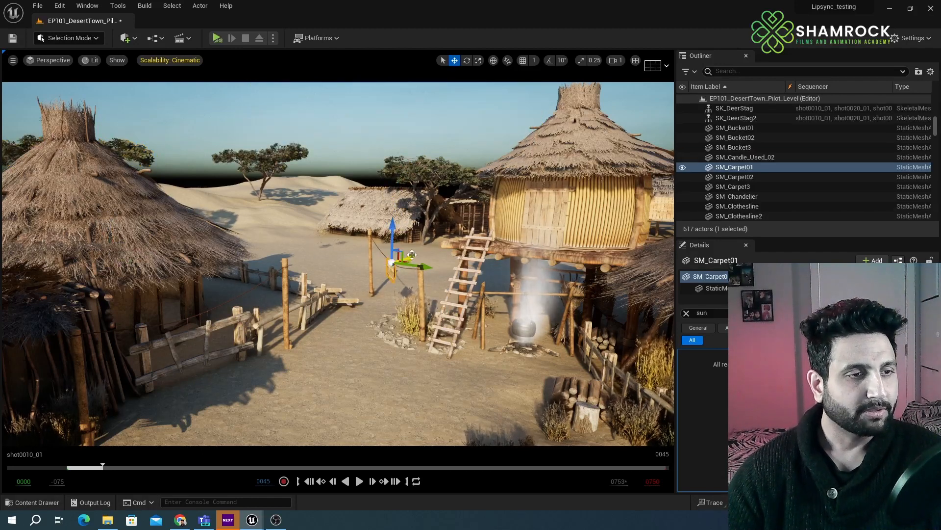
- Move the distant thatched cottage SM_Cottage9 farther back onto the dunes beside the small tree, turned to show its open front
click(394, 237)
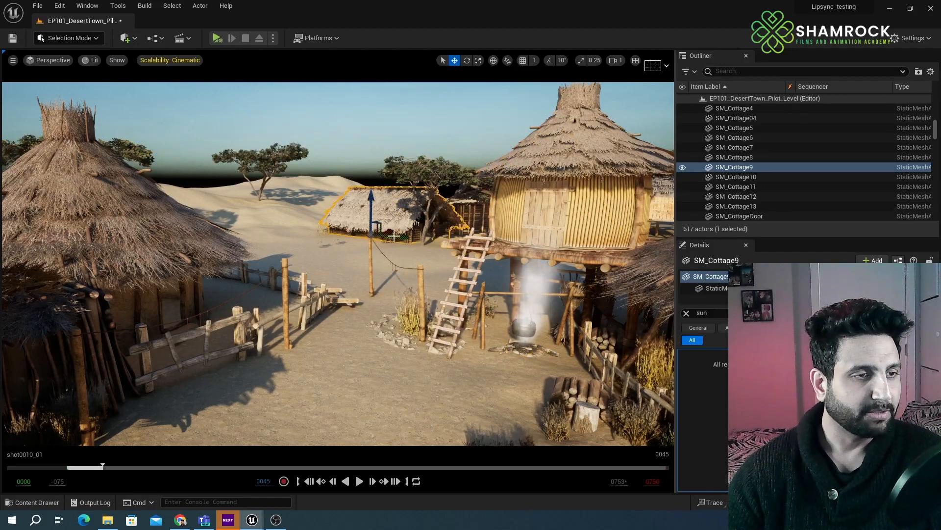
drag(399, 237, 267, 176)
key(e)
key(w)
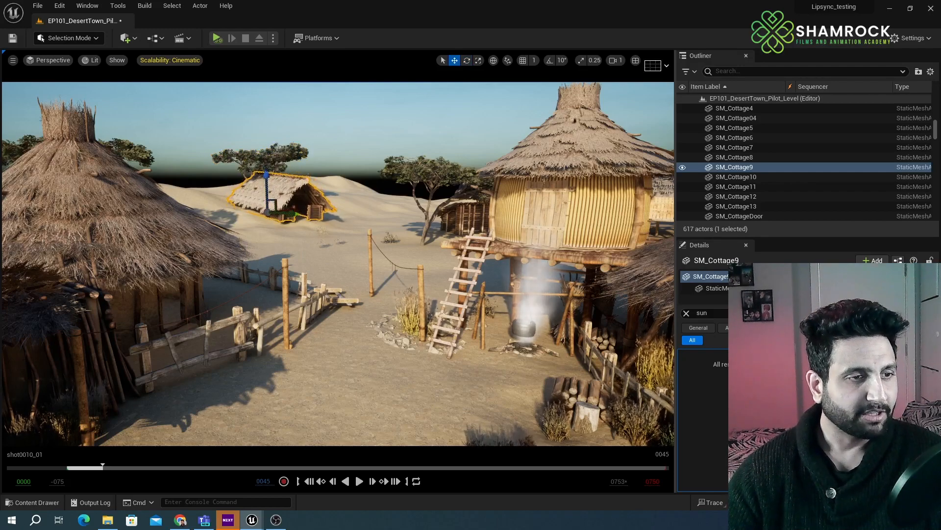
- Delete the clothesline SM_Clothesline4 standing beside the raised hut's ladder
scroll(268, 176, up, 3)
click(512, 354)
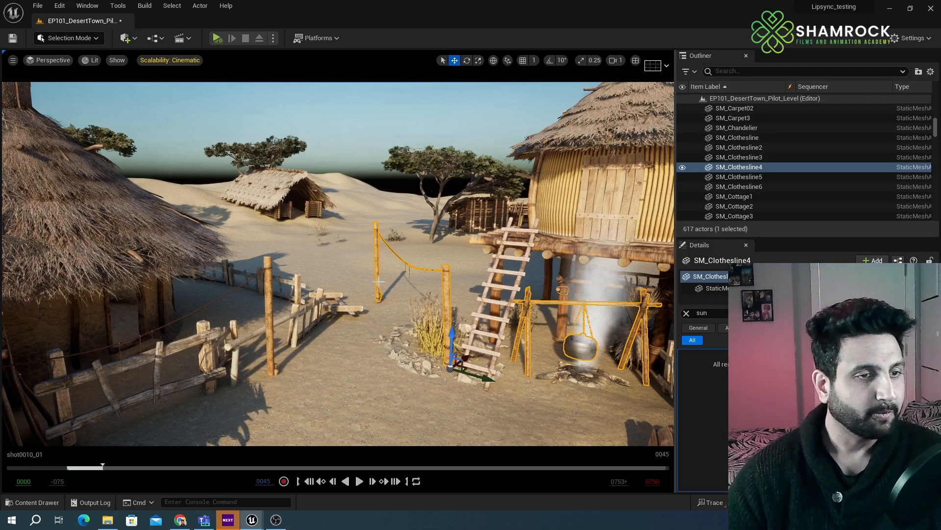
key(Delete)
right_drag(390, 283, 469, 293)
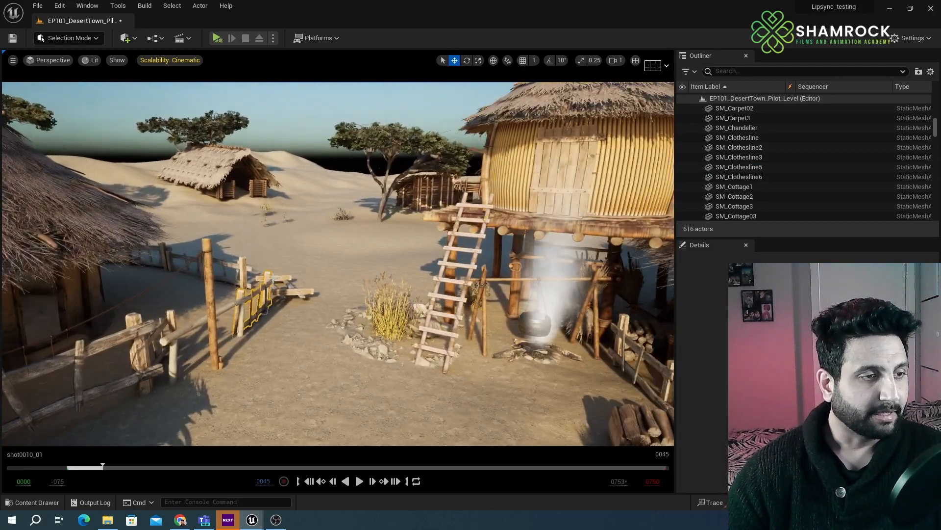
- Select and frame the fallen fence piece SM_woodFence73, and view the open sand and huts beyond it
click(276, 292)
key(f)
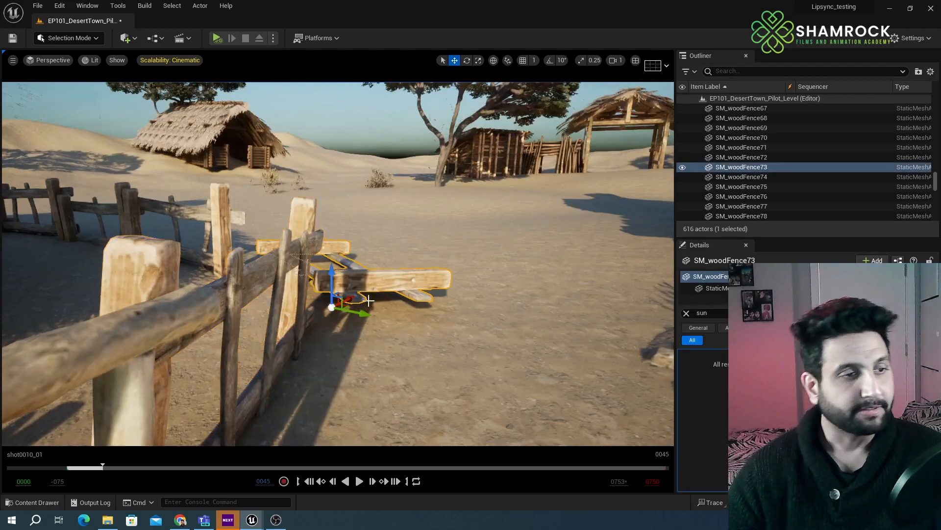
right_drag(369, 301, 385, 288)
right_drag(456, 241, 434, 241)
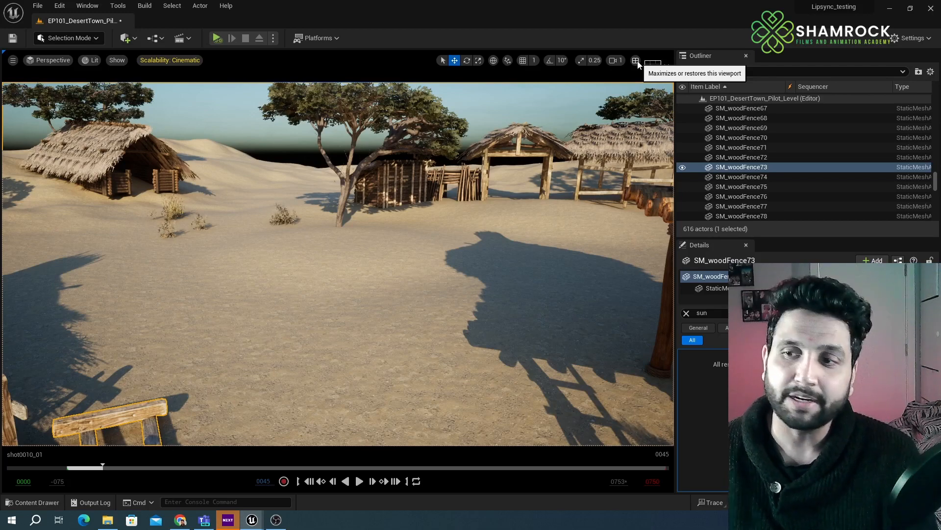
- Restore the two-viewport layout and aim the default perspective viewport over the fallen fence piece toward the distant huts
click(636, 61)
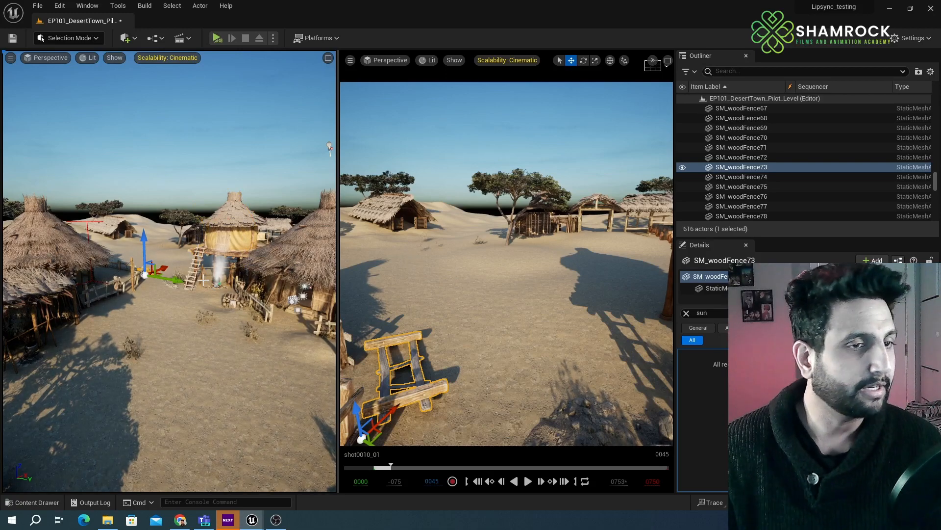
scroll(119, 286, up, 6)
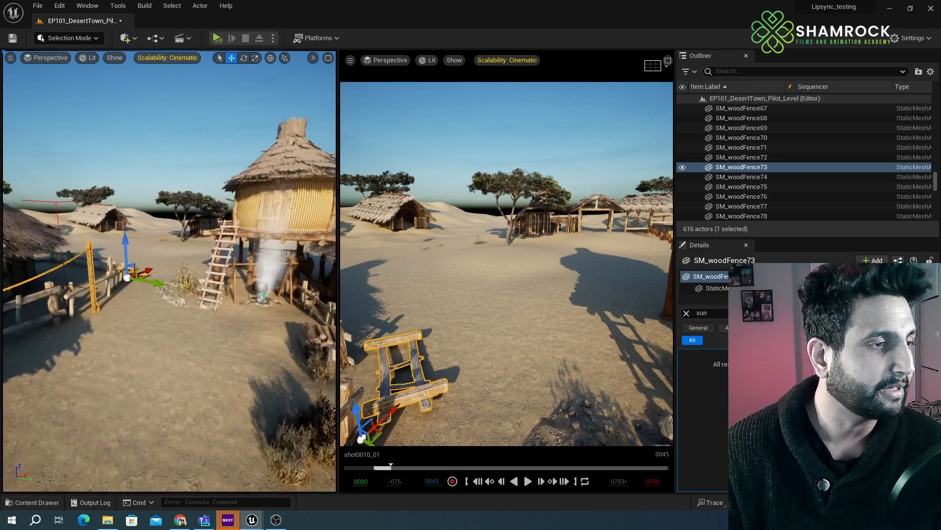
key(e)
right_drag(119, 287, 118, 278)
scroll(183, 325, up, 2)
scroll(183, 325, up, 5)
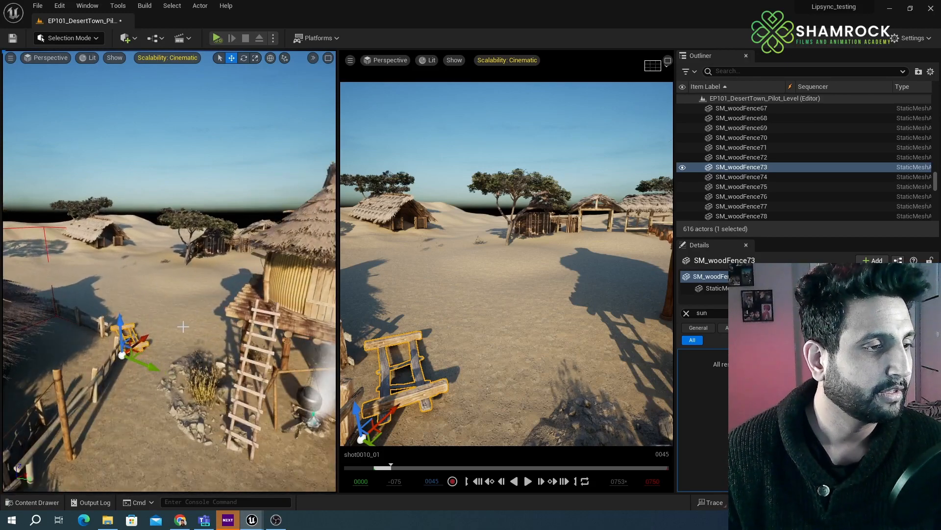
- Create a Camera Actor at the default perspective viewport's current location
click(10, 58)
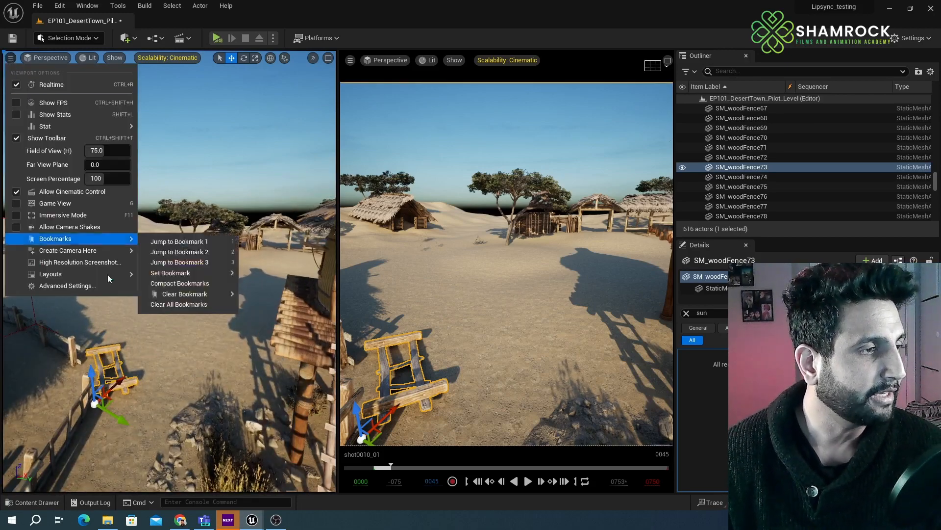
mouse_move(88, 237)
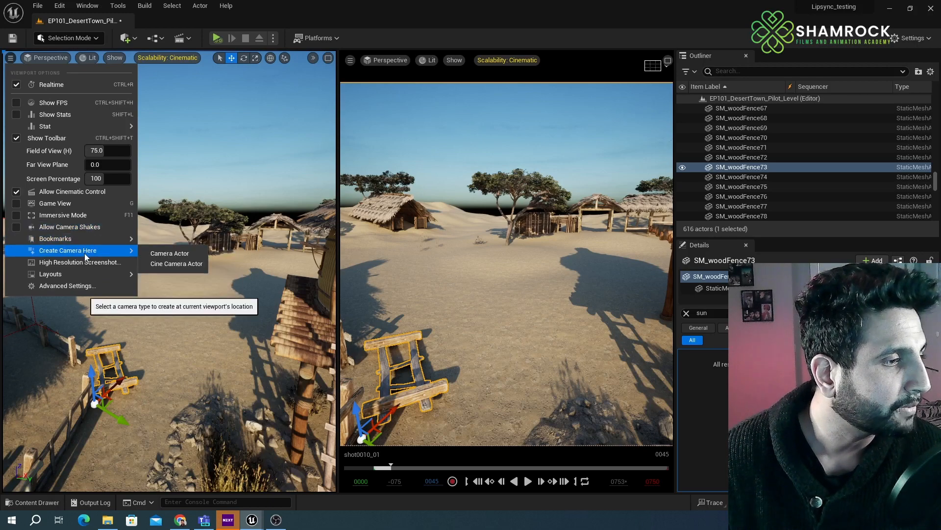
click(190, 254)
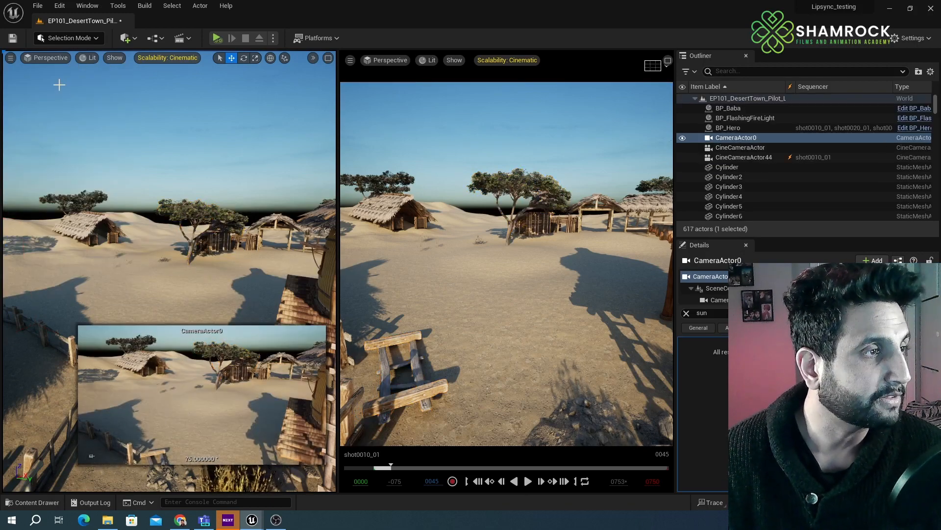
- Turn the cinematic viewport farther toward the open shelters and widen it against the default viewport
click(460, 276)
right_drag(516, 285, 556, 289)
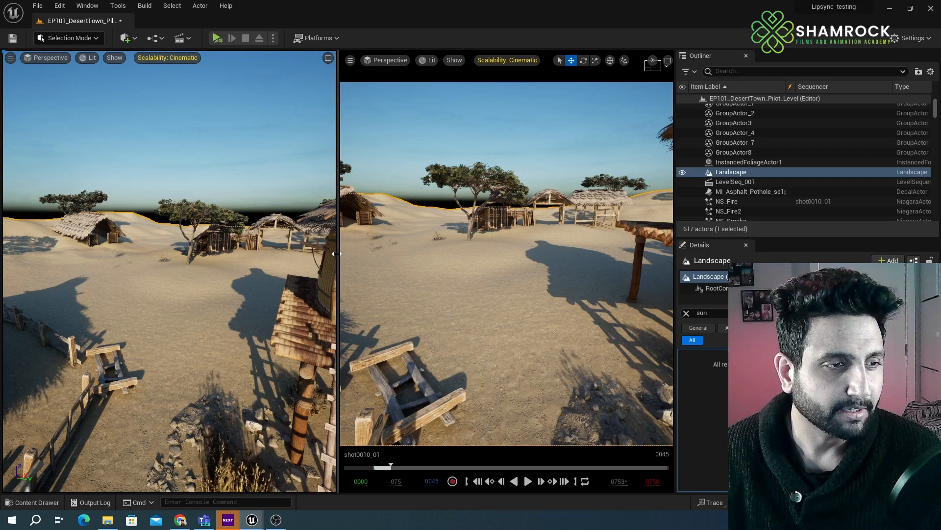
drag(338, 254, 300, 245)
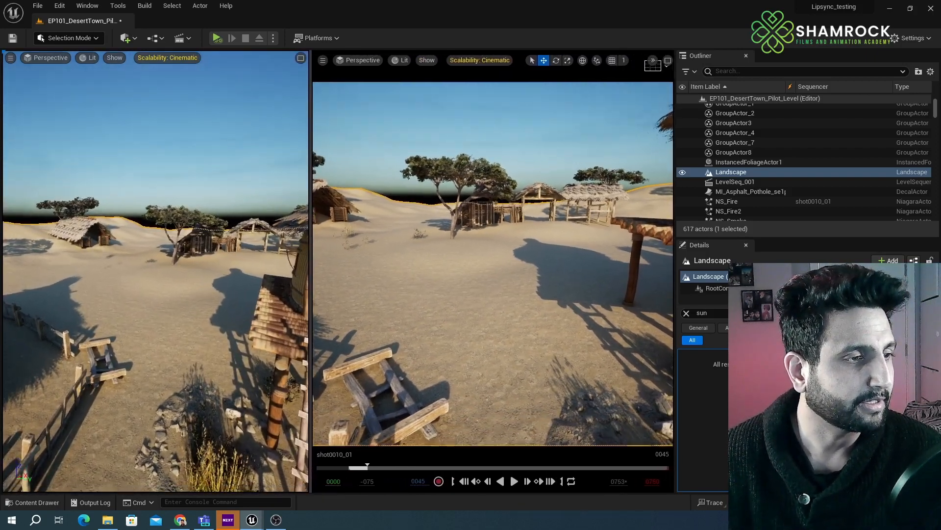
- Back the default viewport away to select CameraActor0, and look through and pilot that camera there
mouse_move(235, 247)
right_down()
mouse_move(236, 265)
mouse_move(233, 247)
right_up()
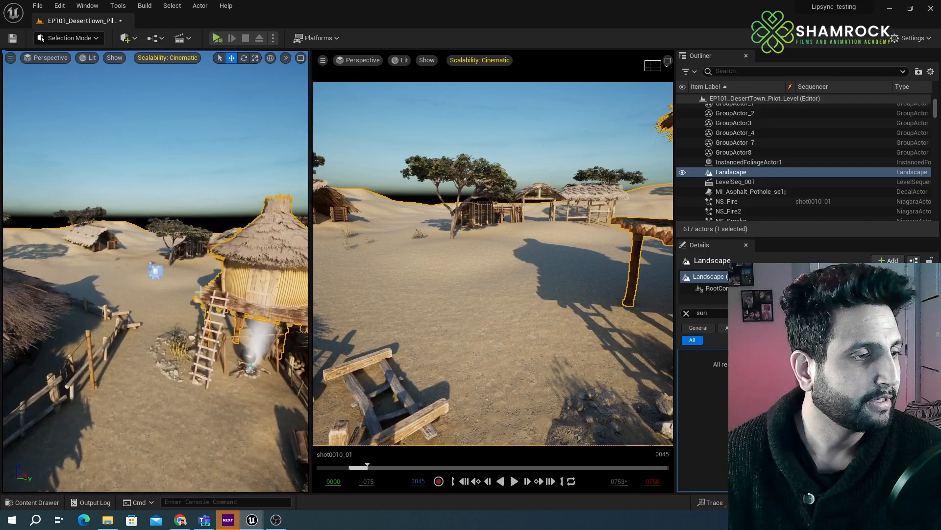
click(156, 269)
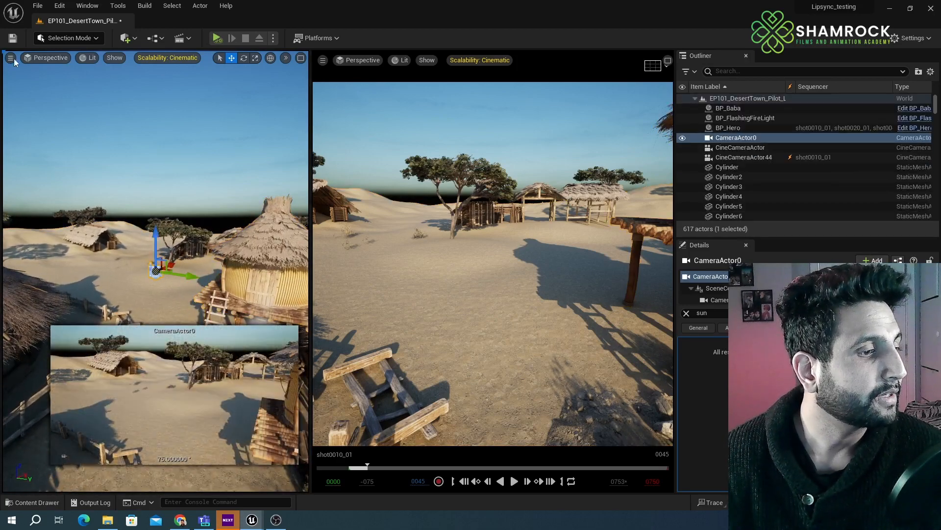
click(36, 60)
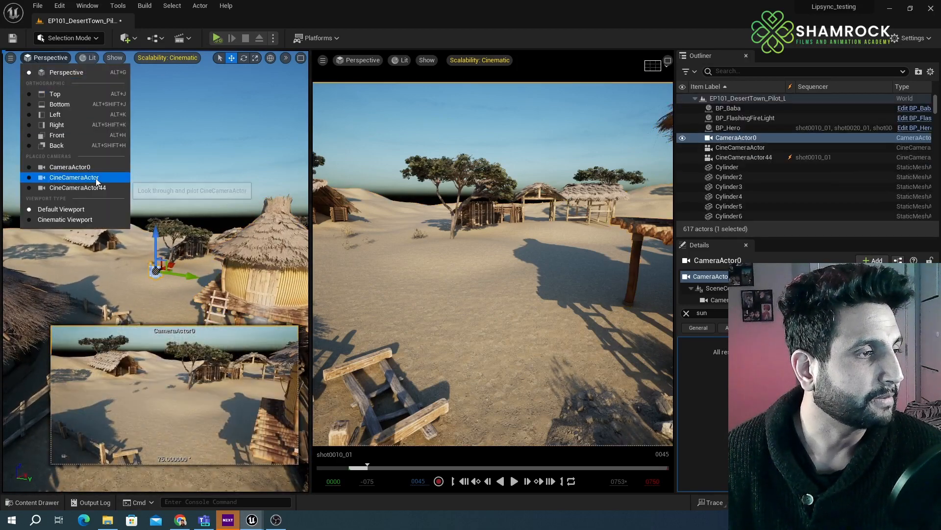
click(78, 167)
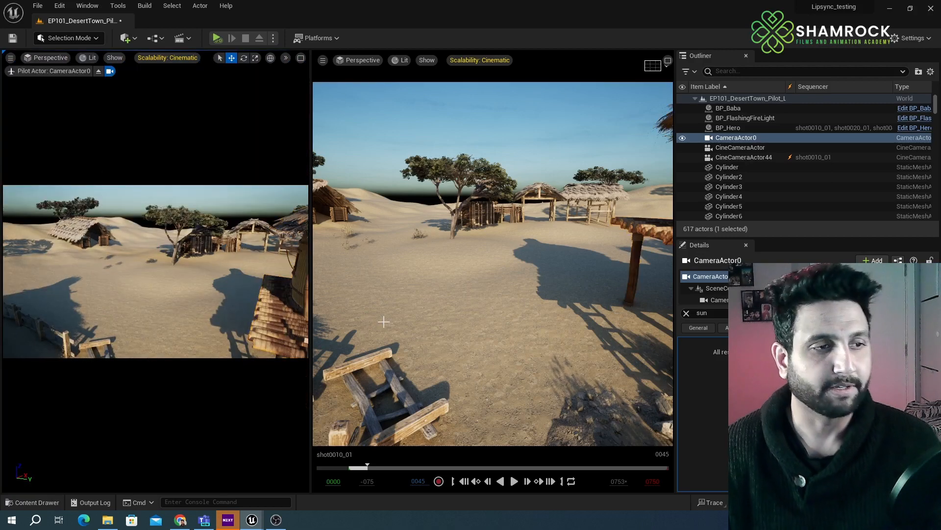
- Enlarge both viewports by narrowing the Outliner and Details area, and widen the piloted camera view
mouse_move(310, 254)
mouse_down()
mouse_move(346, 252)
mouse_move(319, 252)
mouse_up()
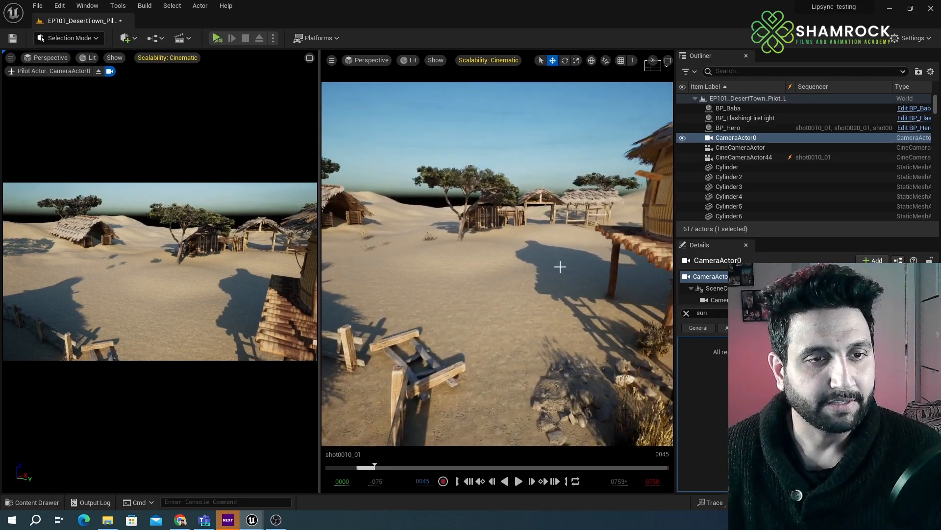
click(670, 233)
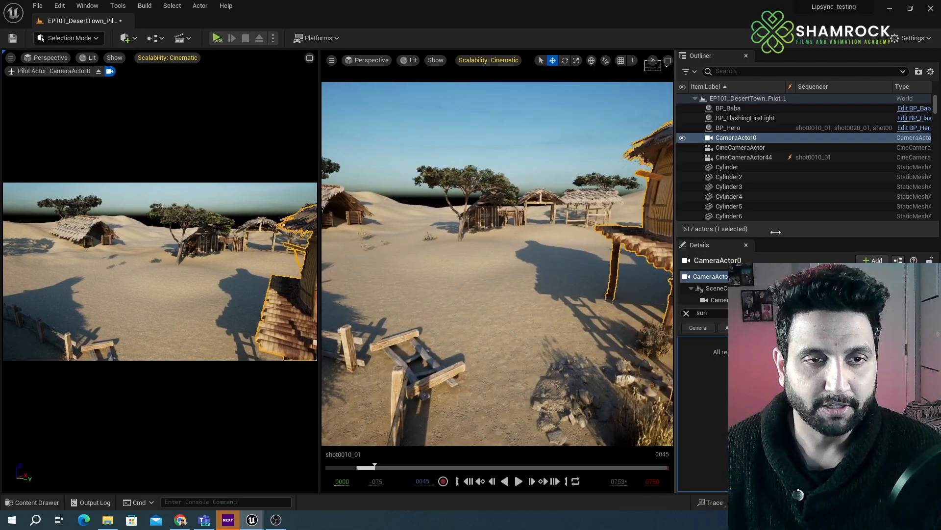
drag(671, 232, 788, 229)
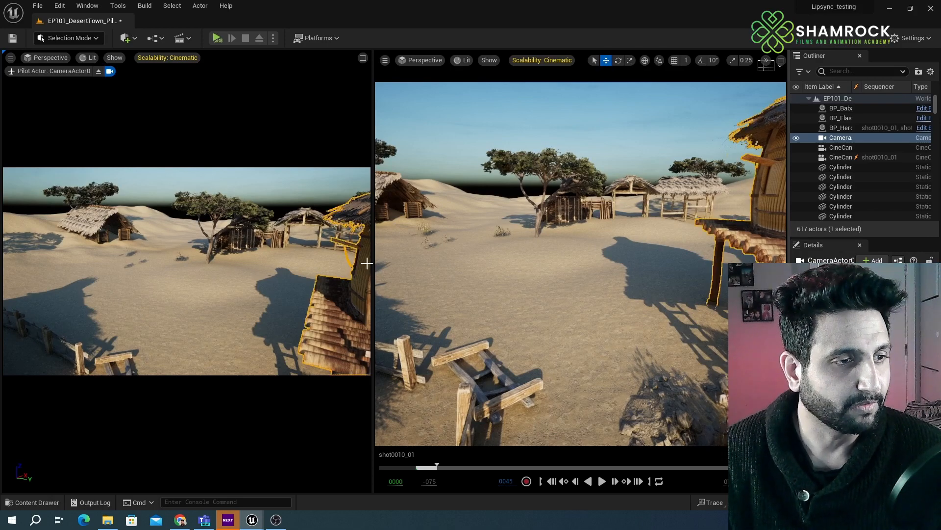
click(379, 254)
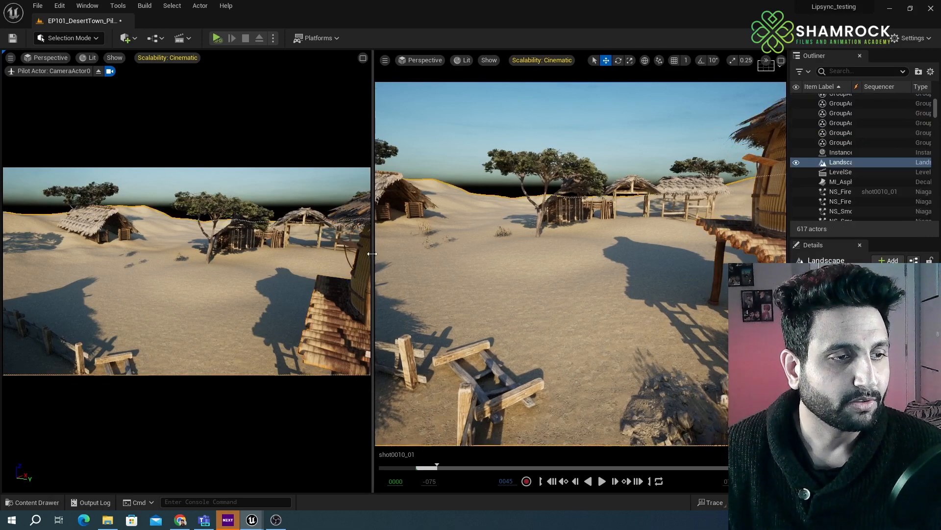
- Narrow the piloted camera viewport and open the African_Village Meshes folder in the project content
drag(371, 254, 339, 255)
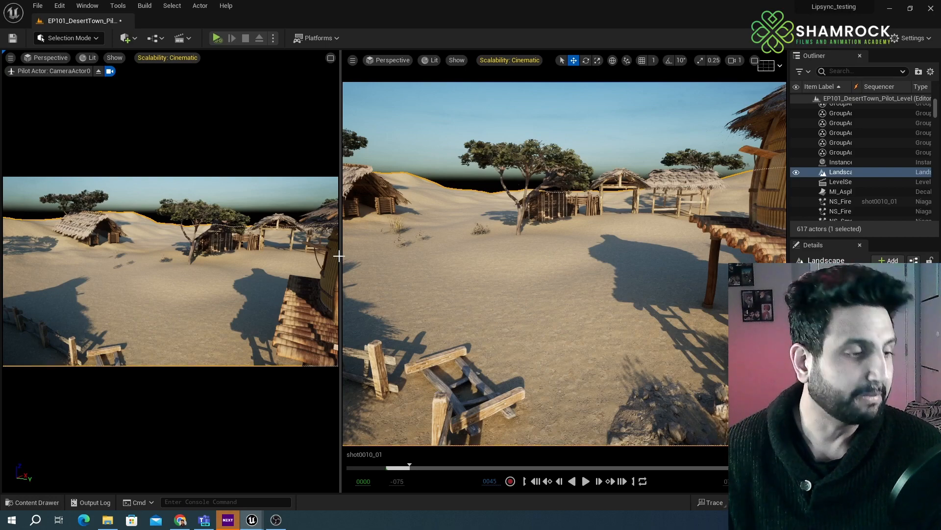
click(31, 502)
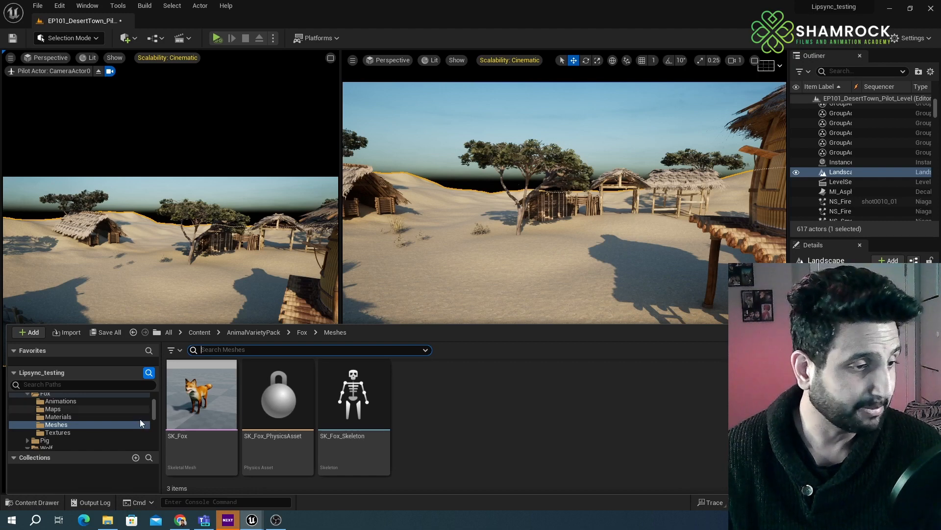
drag(153, 412, 154, 402)
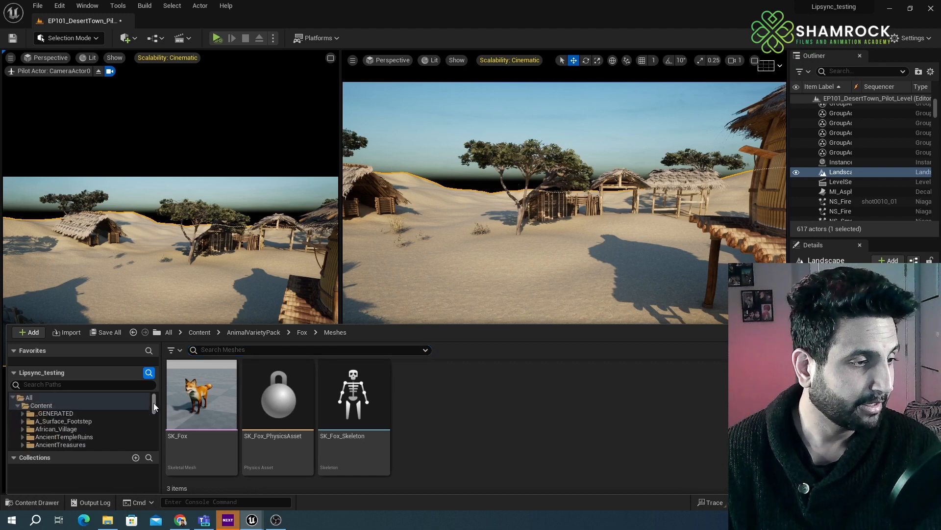
click(55, 429)
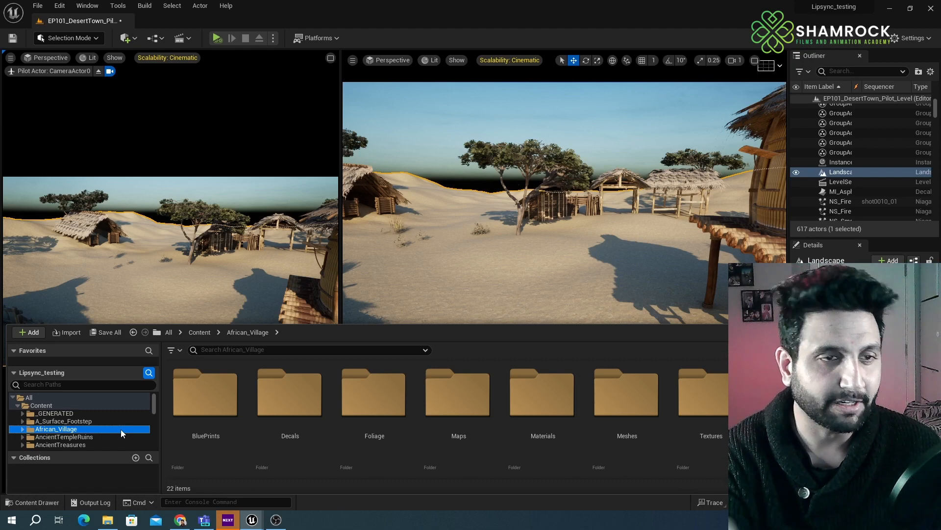
double_click(624, 419)
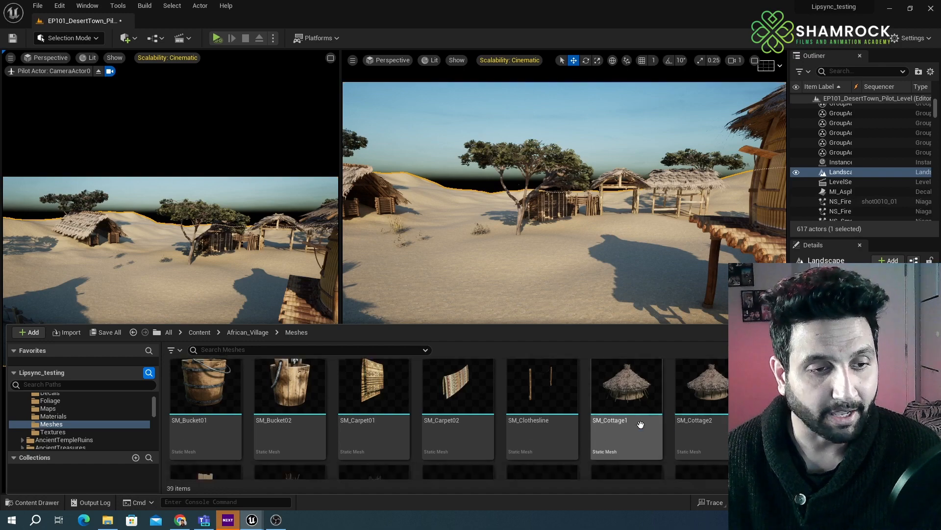
- Browse the African_Village meshes and place SM_Cottage1 on the sand beside the raised bamboo hut
scroll(637, 424, down, 3)
scroll(427, 416, down, 5)
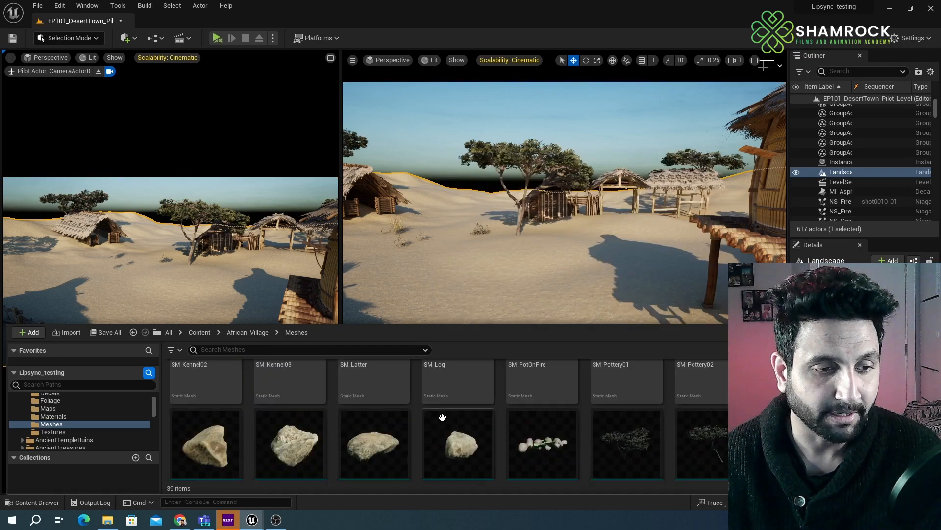
scroll(674, 436, up, 8)
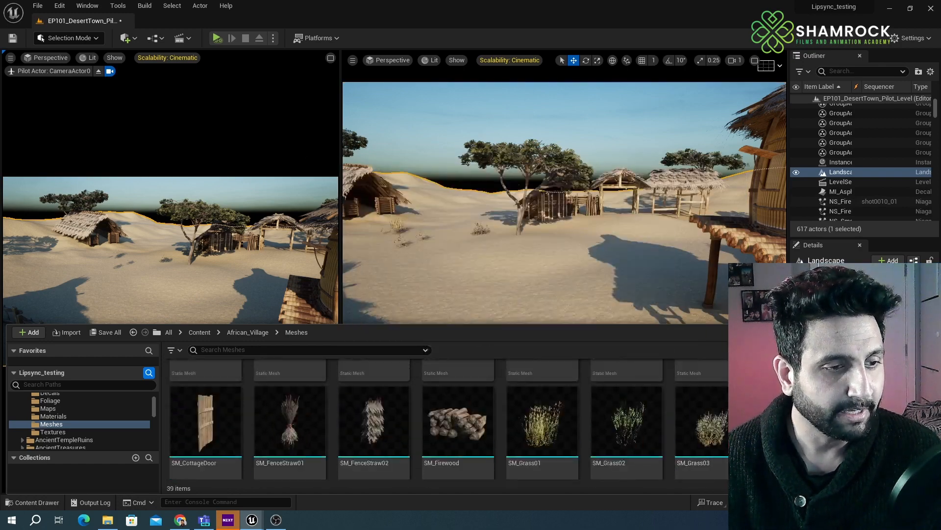
scroll(846, 425, down, 1)
scroll(846, 421, up, 1)
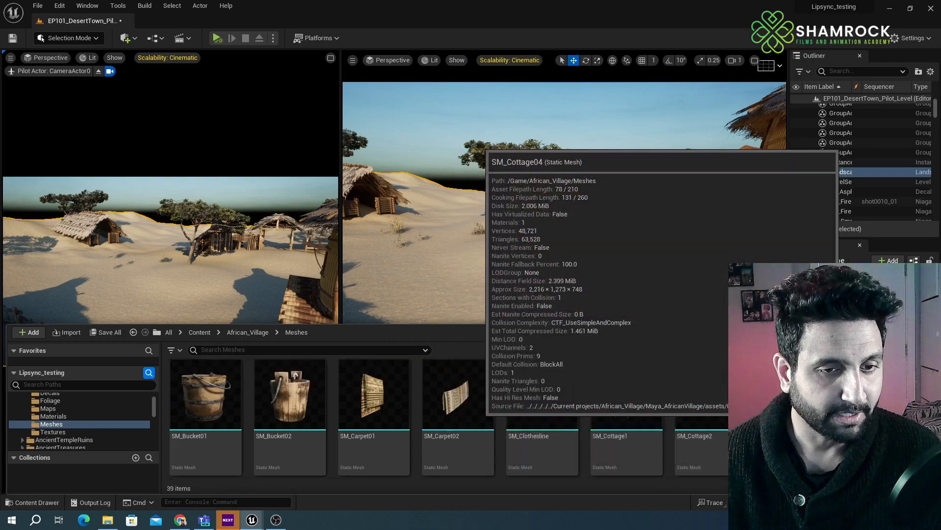
drag(630, 412, 686, 234)
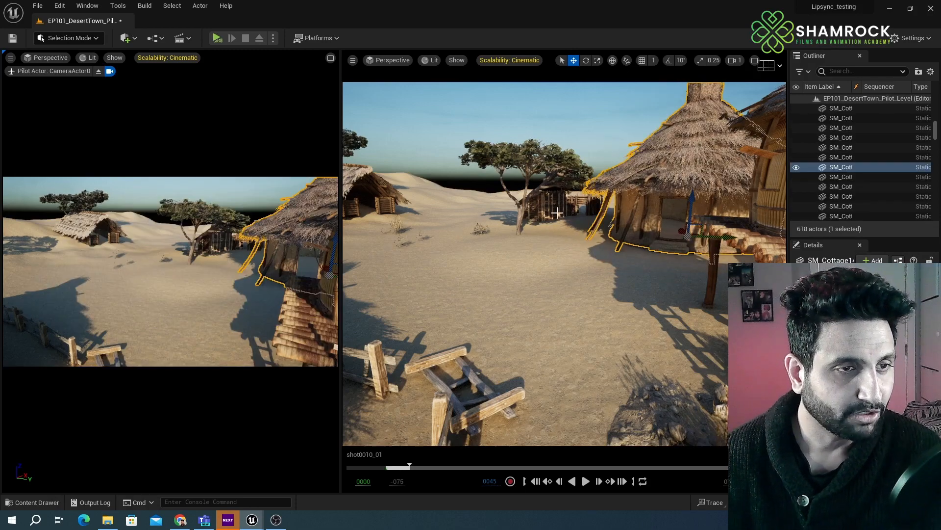
- Delete the background tree and the wooden structures behind it, and move and rotate SM_Cottage1 into the cleared spot
click(519, 206)
key(Delete)
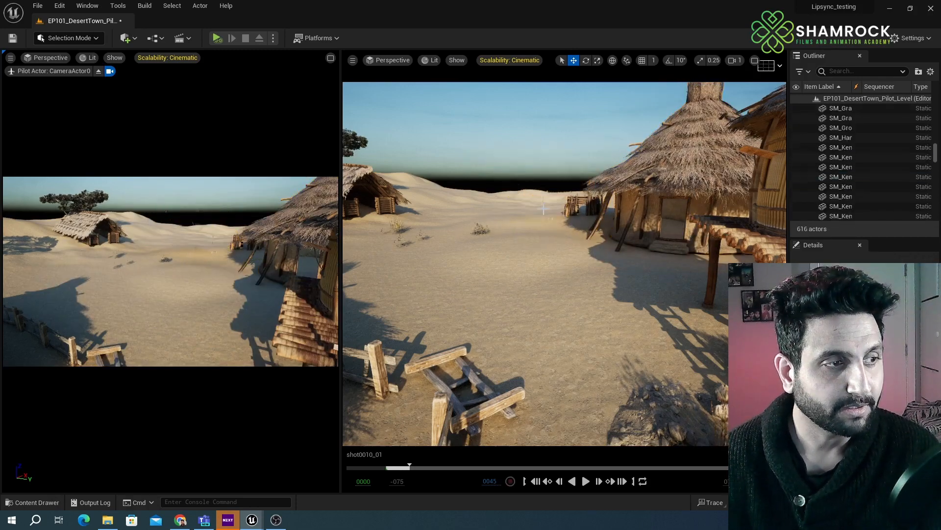
click(649, 191)
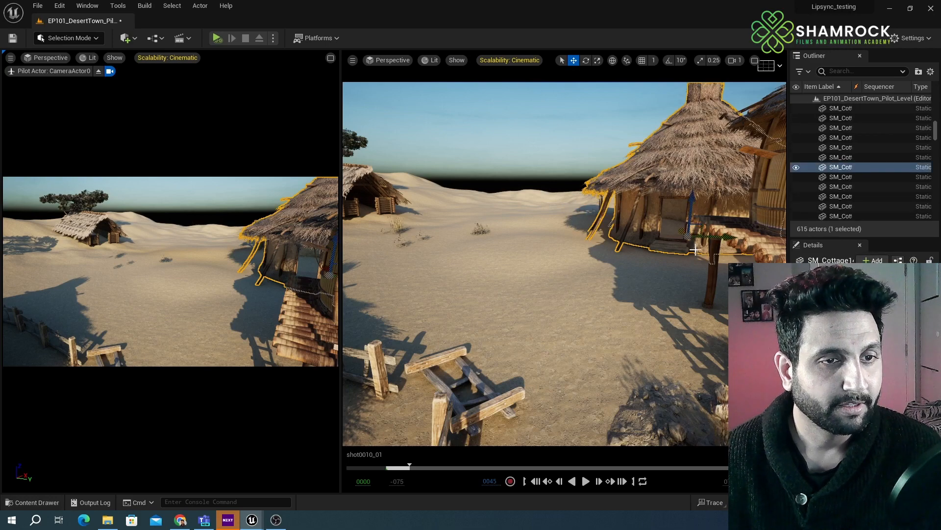
drag(622, 234, 563, 231)
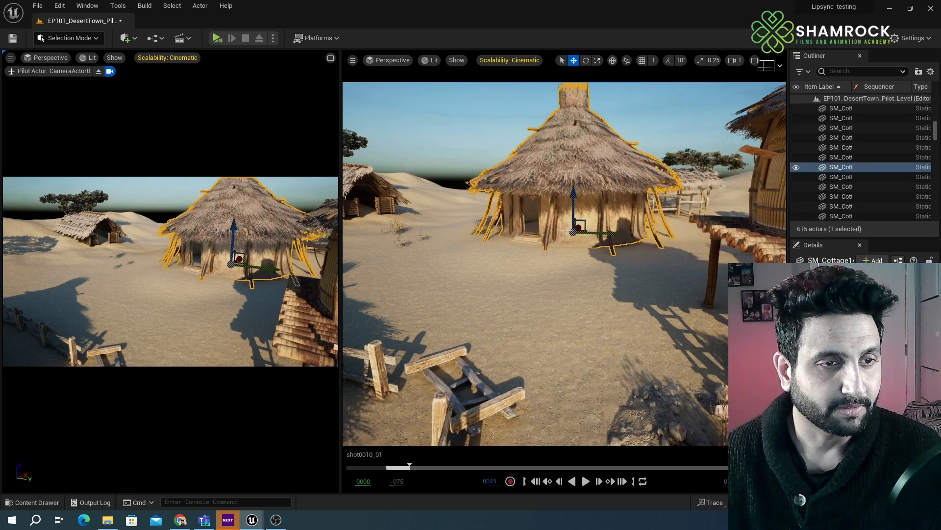
key(e)
drag(622, 242, 482, 239)
key(w)
key(r)
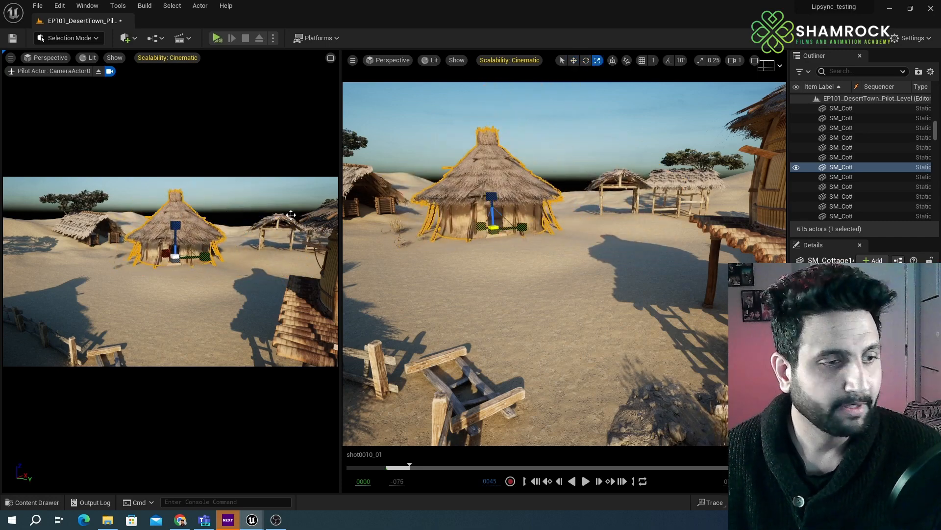
key(w)
- Open Content Browser 2 as a floating window, shrink its height, and park it where the village stays visible in both viewports
click(11, 502)
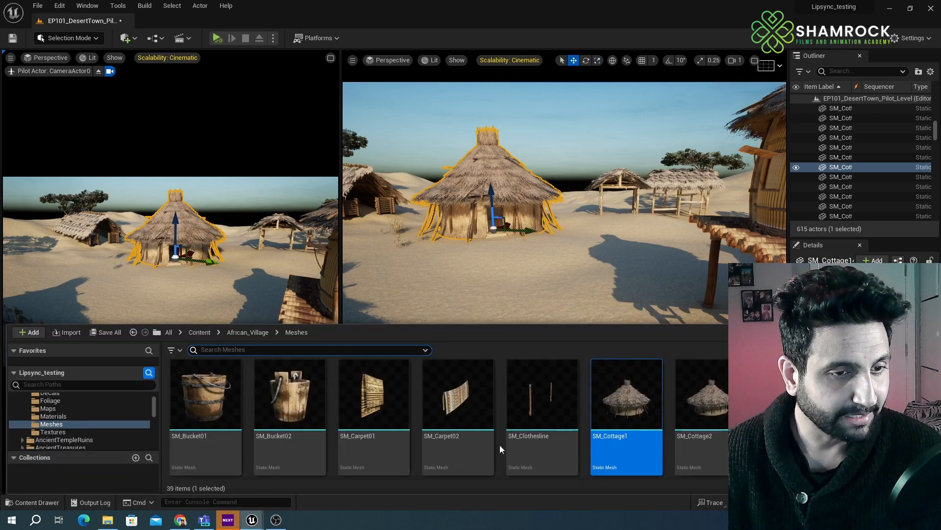
click(89, 6)
mouse_move(128, 44)
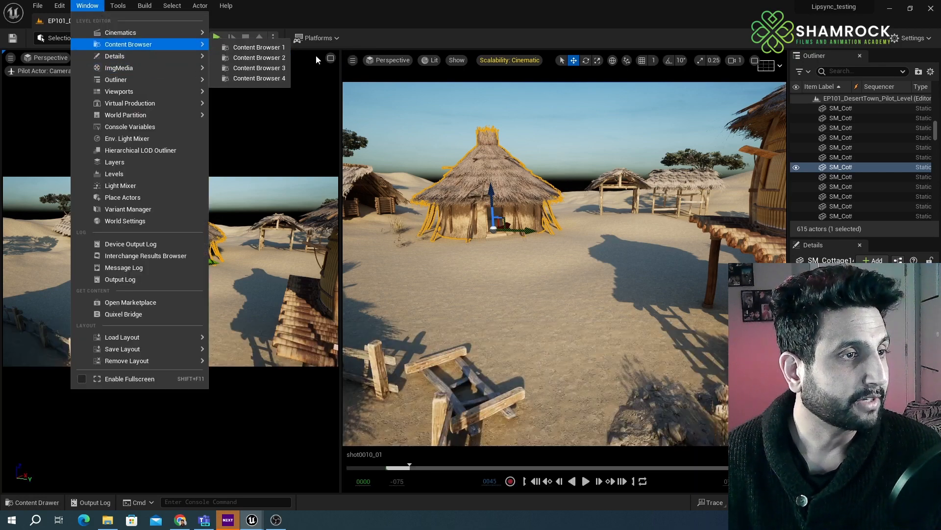
click(279, 58)
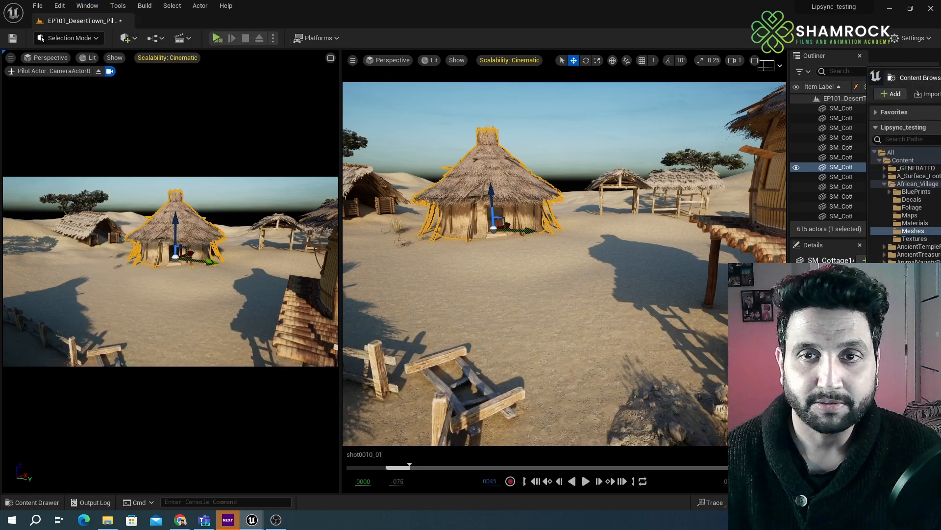
drag(916, 77, 436, 194)
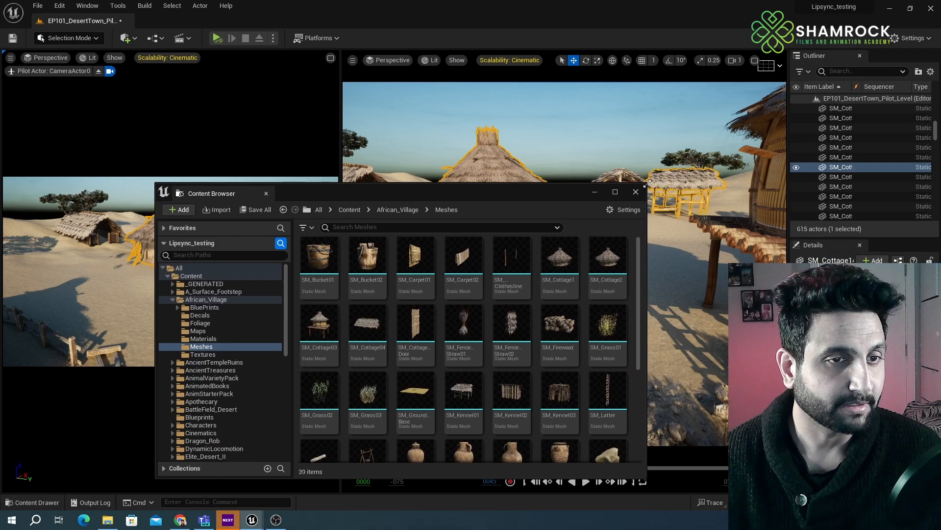
drag(646, 185, 674, 319)
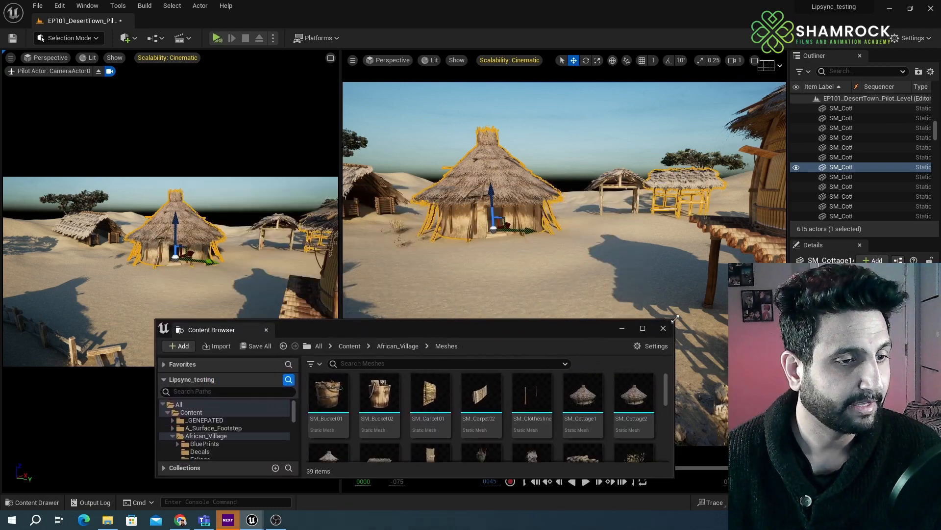
drag(508, 318, 309, 372)
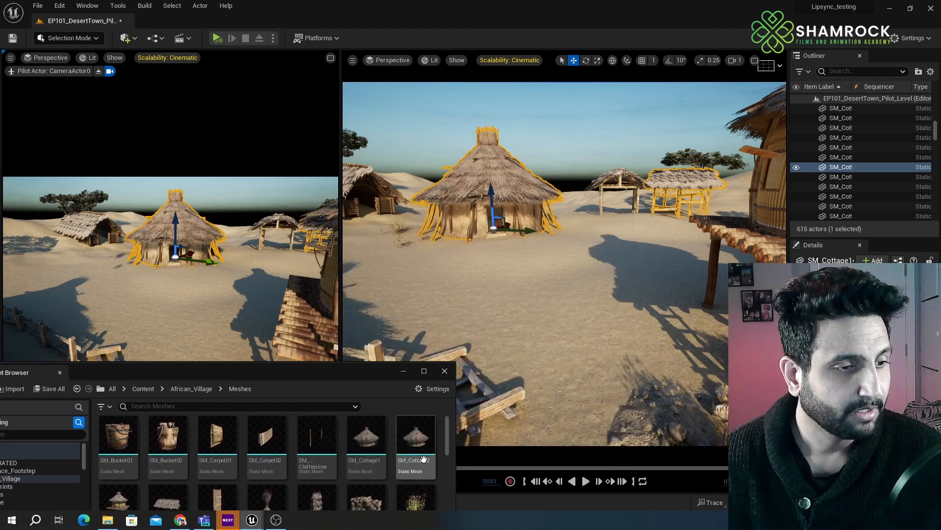
- Place SM_Cottage2 behind the first cottage and rearrange it and the neighbouring open shelters by rotating and moving them
drag(426, 445, 596, 209)
click(619, 186)
key(e)
key(w)
key(e)
key(w)
click(688, 186)
key(e)
key(w)
click(603, 216)
key(e)
key(w)
- Find the SM_Kennel01 open shelter among the meshes and place it in front of the second cottage
scroll(223, 466, down, 1)
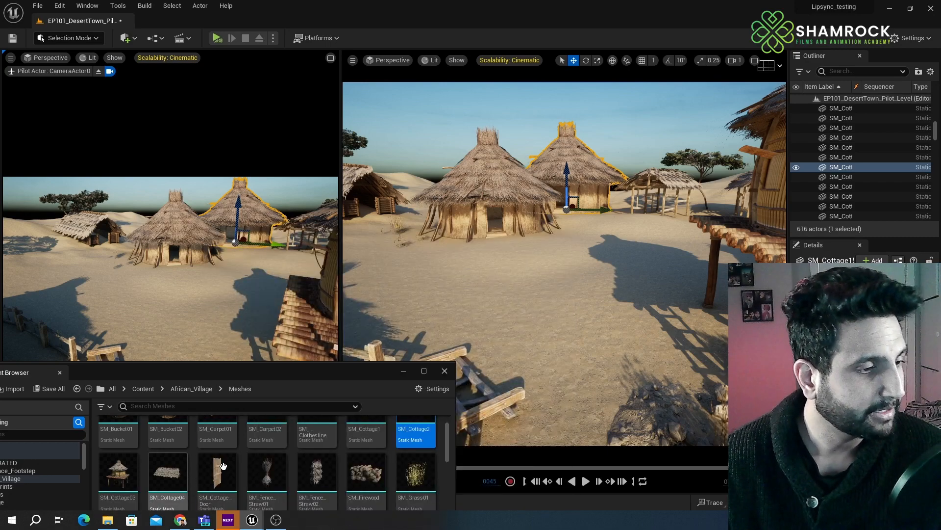
scroll(265, 466, down, 1)
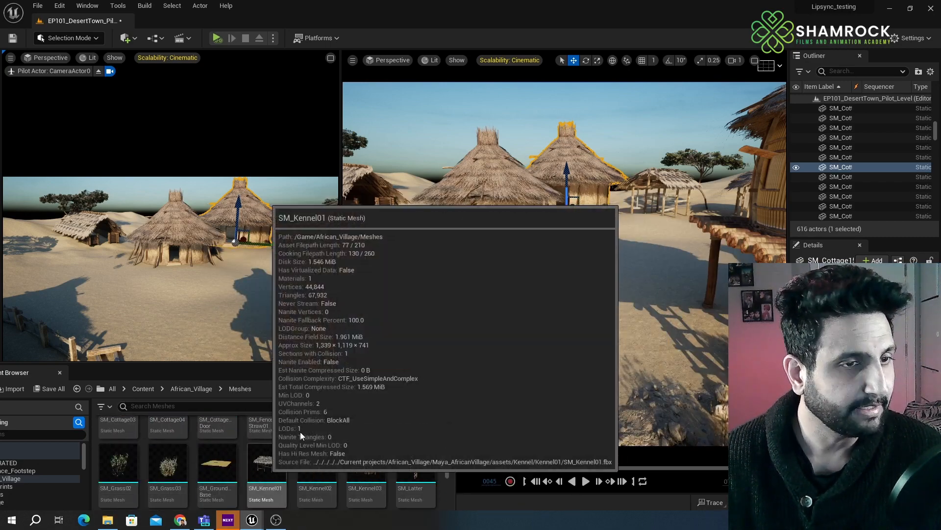
drag(267, 463, 595, 230)
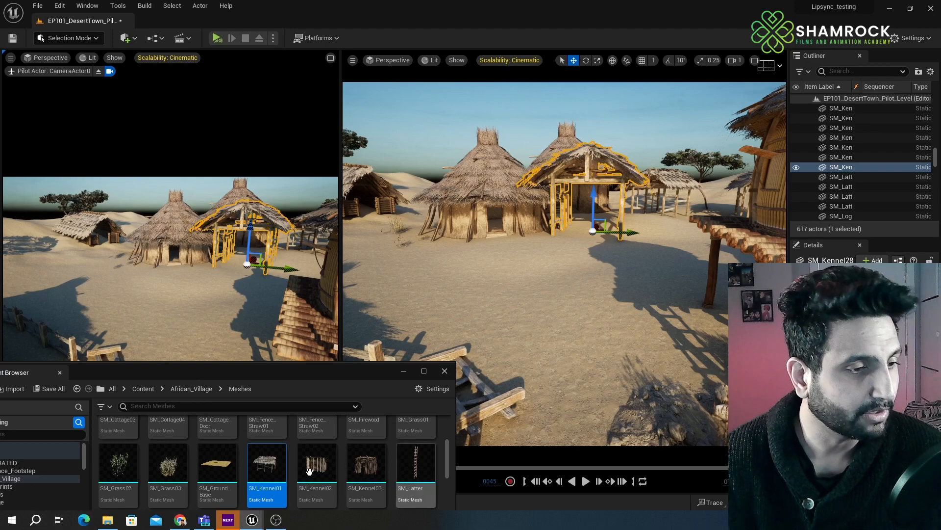
- Place SM_Kennel02 beside the new open shelter, rotating it and shifting it to the side facing the raised hut
drag(317, 463, 598, 244)
key(e)
key(w)
drag(682, 238, 686, 238)
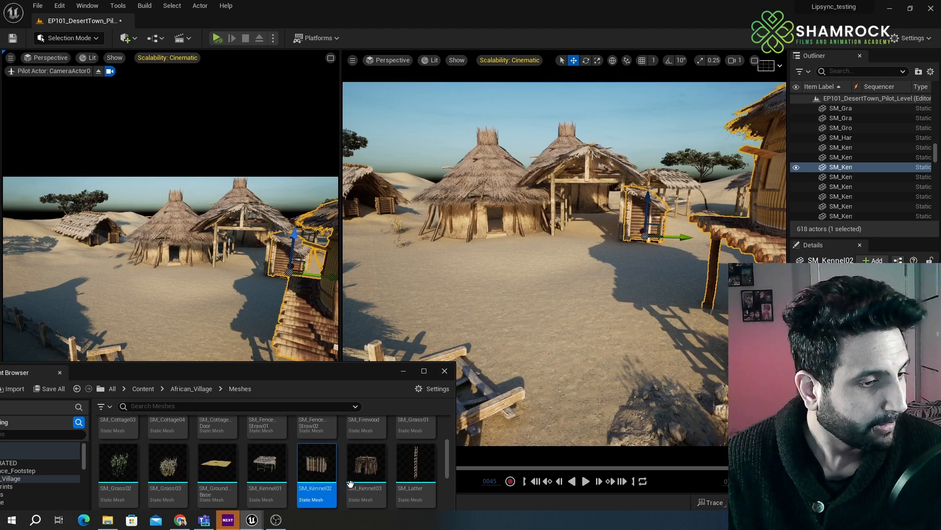
- Place SM_Kennel03 between the old thatched hut and the first cottage, and rotate it to suit the row
drag(376, 480, 389, 218)
key(e)
key(r)
key(w)
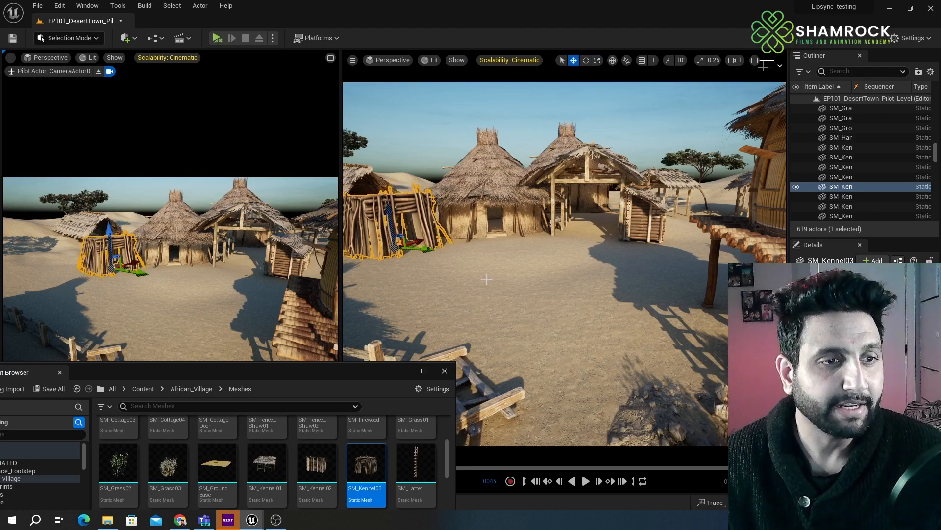
- Check the new buildings up close and move the piloted CameraActor0 nearer to frame the row of cottages and kennels
click(640, 201)
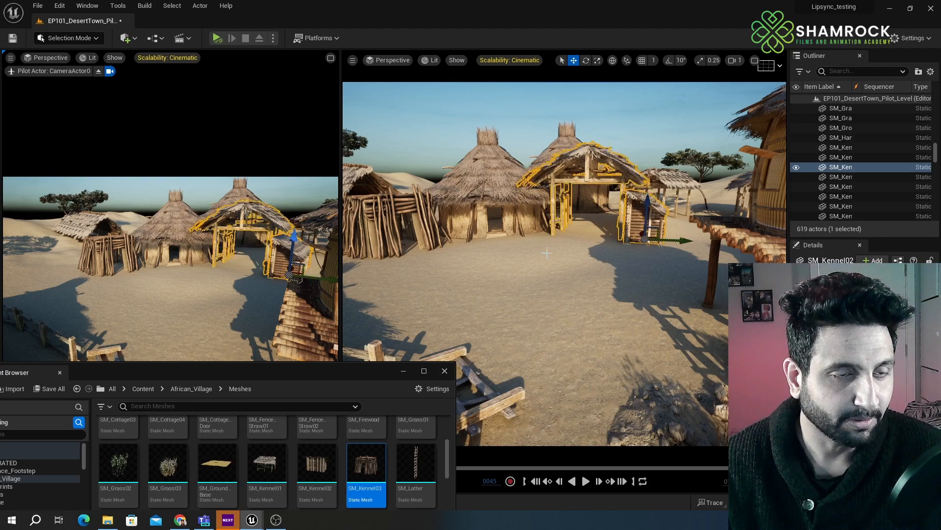
scroll(584, 243, up, 5)
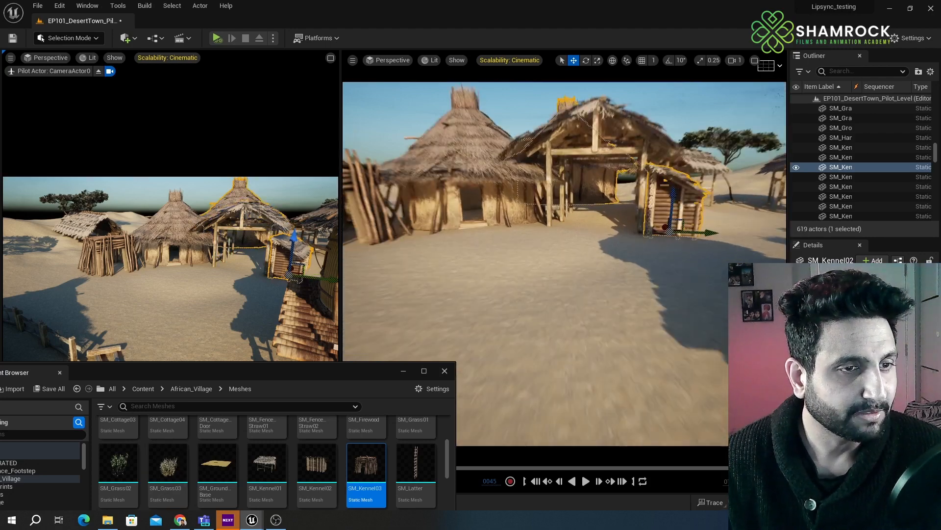
right_drag(584, 295, 562, 270)
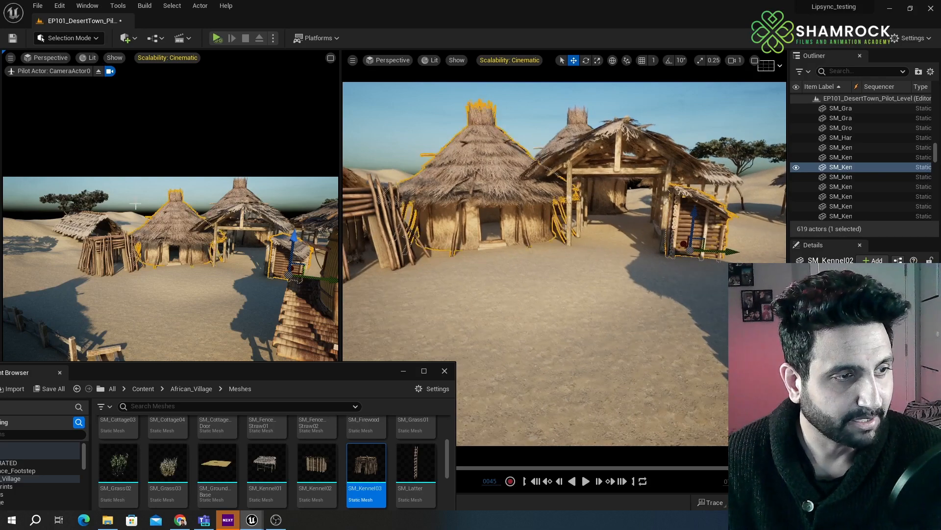
mouse_move(193, 313)
right_down()
mouse_move(243, 297)
mouse_move(182, 313)
right_up()
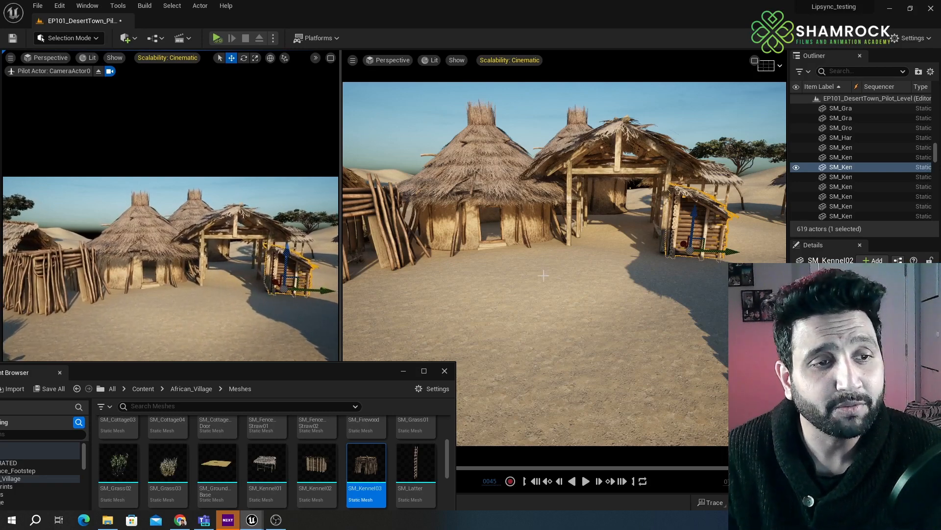
- Examine the rest of the village from above, including the raised hut, and inspect the horse hitch fence from several sides
scroll(719, 296, down, 10)
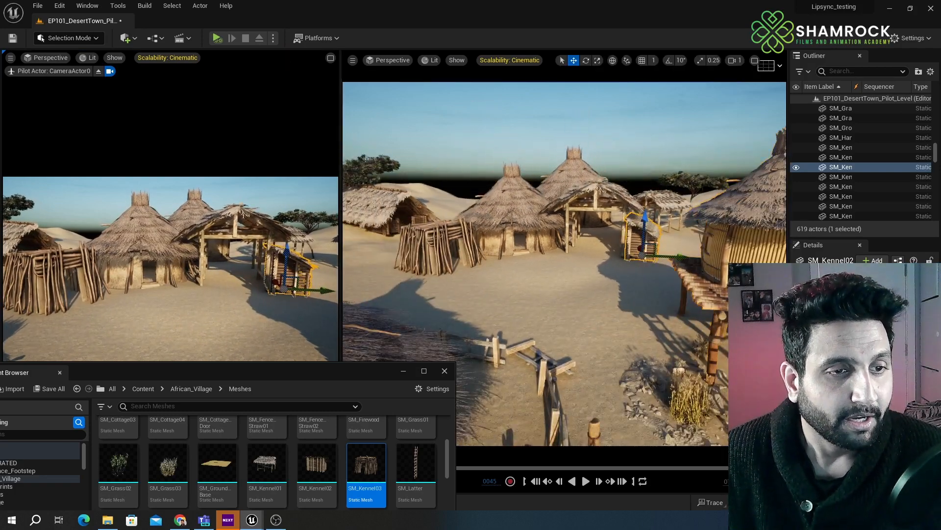
right_drag(610, 232, 674, 272)
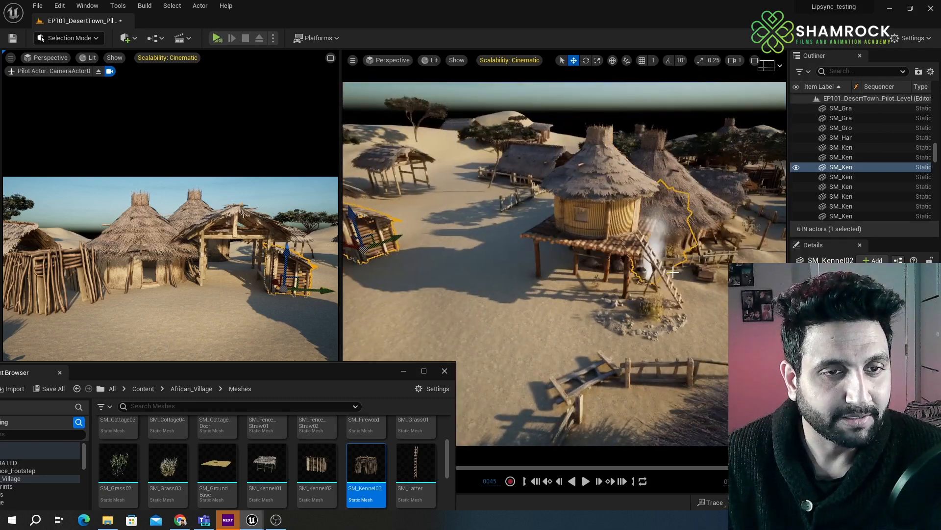
right_drag(533, 258, 679, 207)
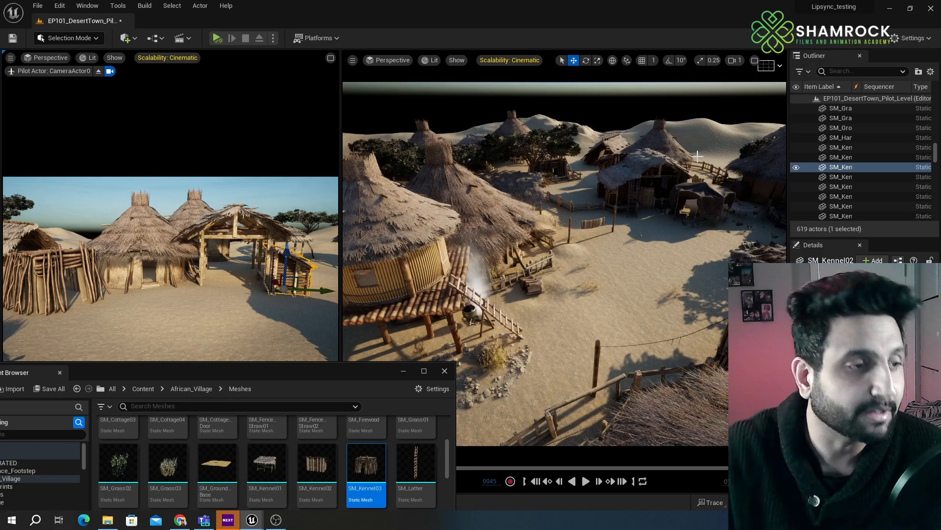
click(582, 394)
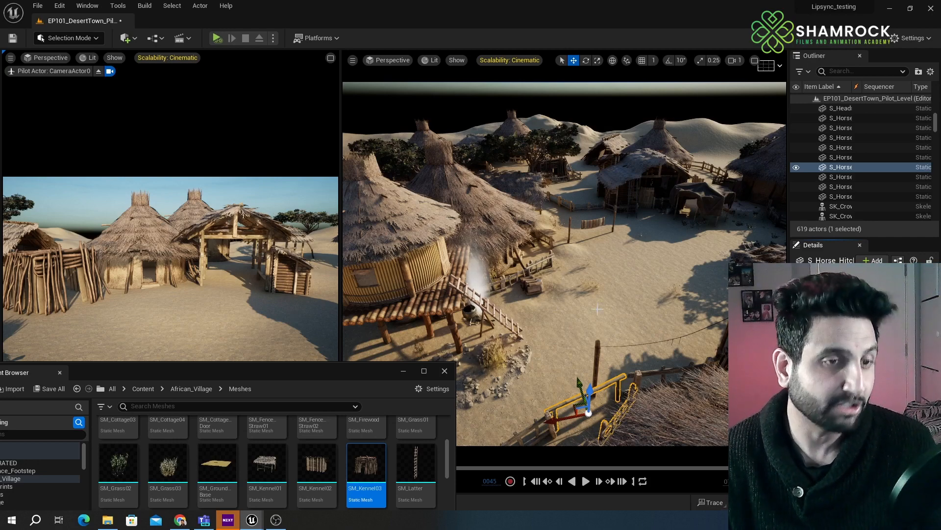
middle_drag(622, 317, 582, 395)
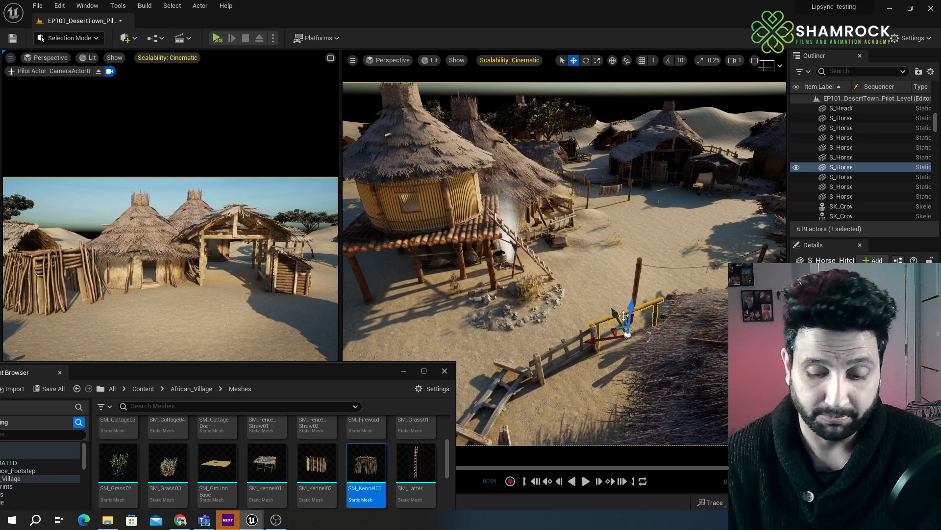
middle_drag(623, 315, 587, 301)
alt+drag(582, 336, 534, 338)
click(534, 338)
right_drag(534, 338, 594, 337)
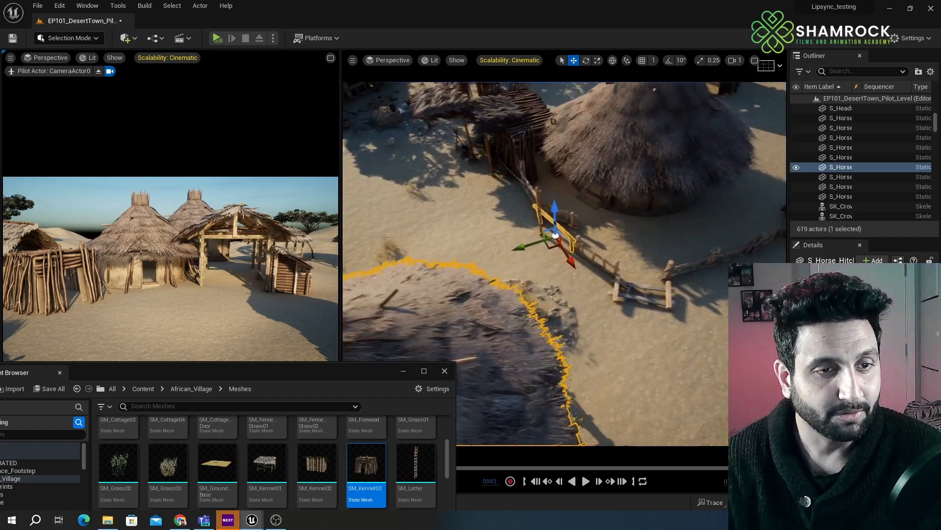
right_drag(613, 252, 625, 247)
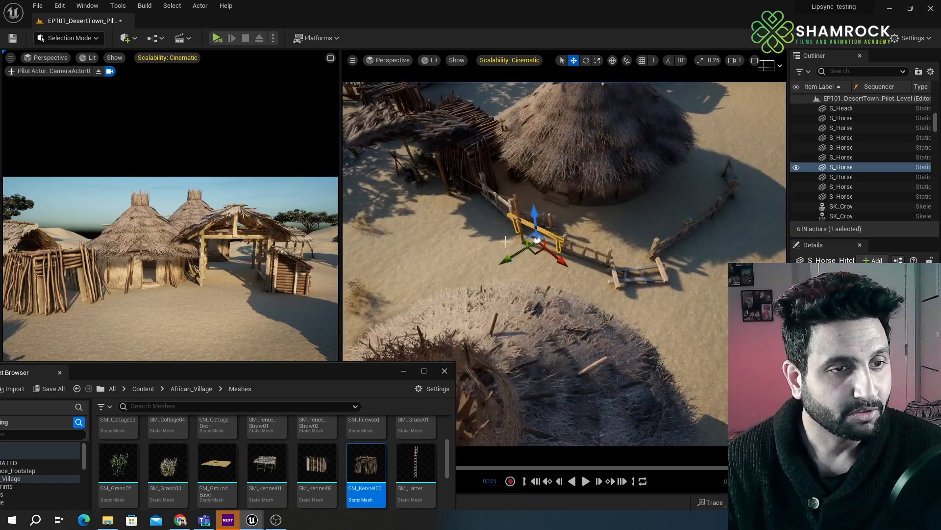
- Locate the wooden fence around the tree-shaded hut and inspect one of its sections up close
alt+drag(499, 266, 520, 265)
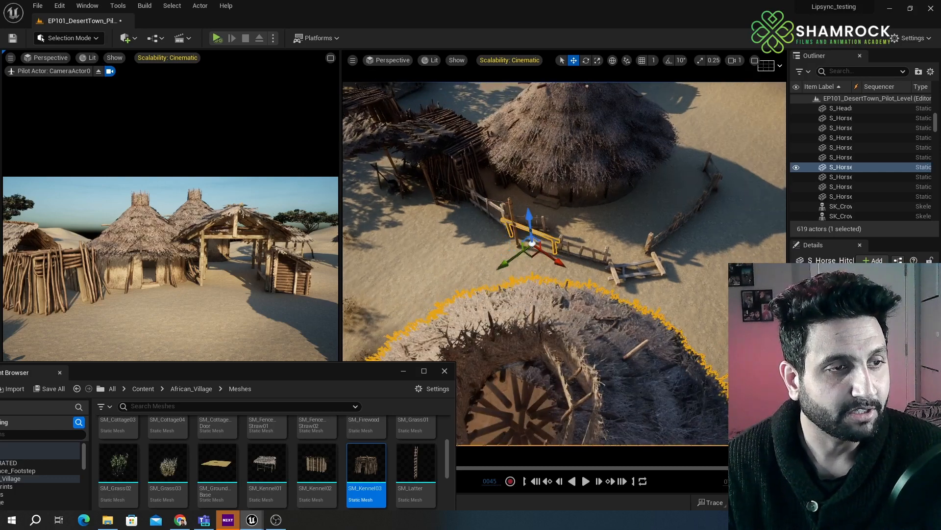
right_drag(521, 265, 494, 167)
click(483, 169)
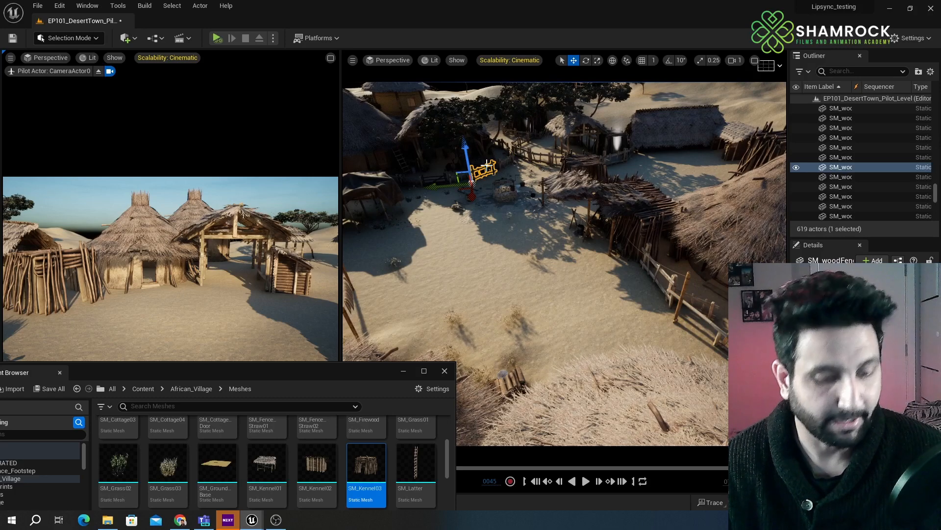
key(f)
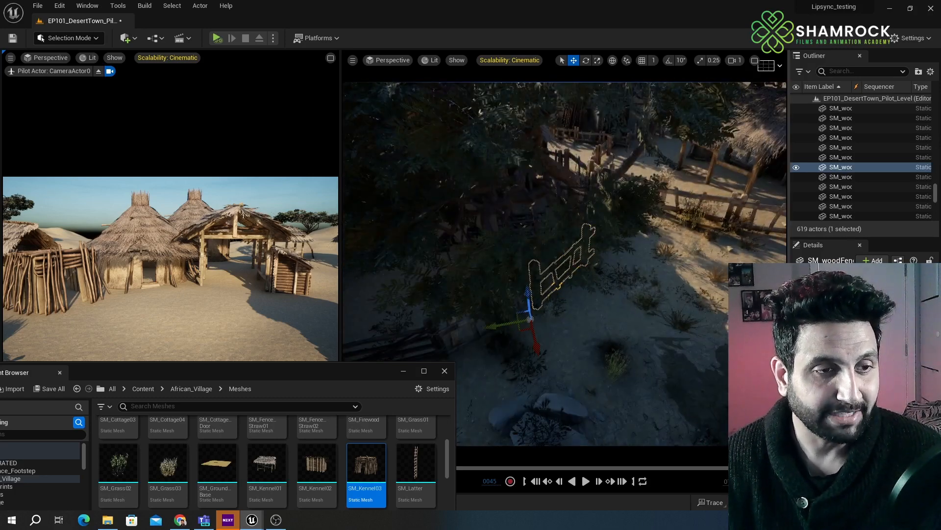
alt+drag(675, 371, 569, 287)
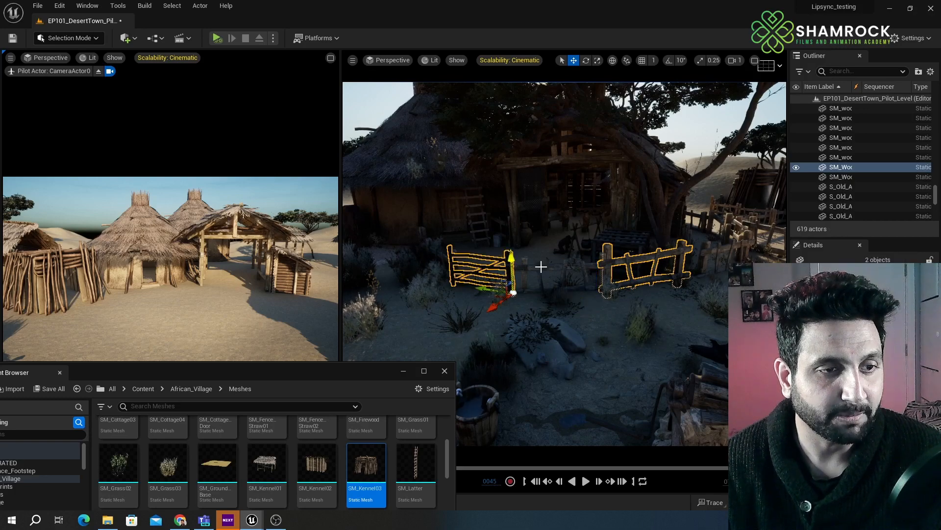
- Try to select the gate and adjoining fence sections in front of the tree-shaded hut together
ctrl+click(567, 270)
ctrl+click(539, 268)
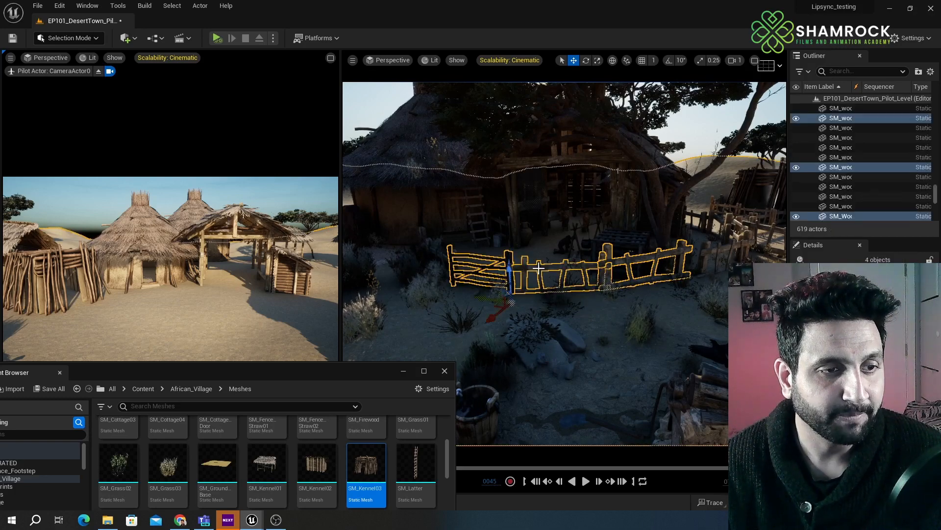
click(440, 248)
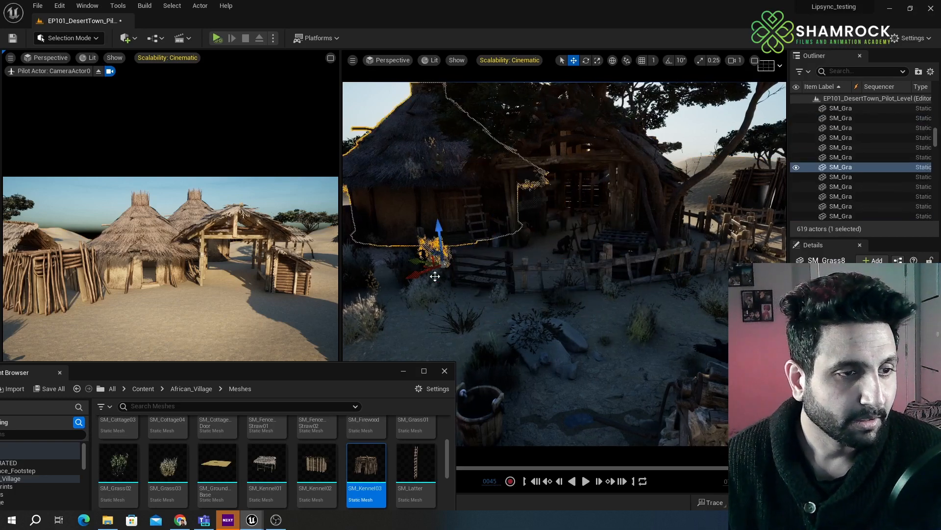
click(560, 306)
mouse_move(561, 306)
right_down()
mouse_move(539, 300)
mouse_move(560, 306)
right_up()
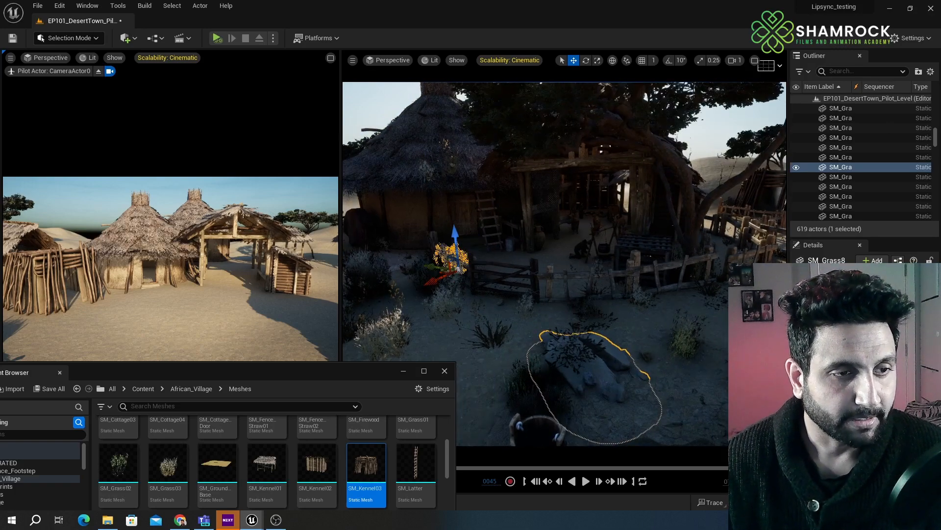
right_drag(593, 269, 554, 297)
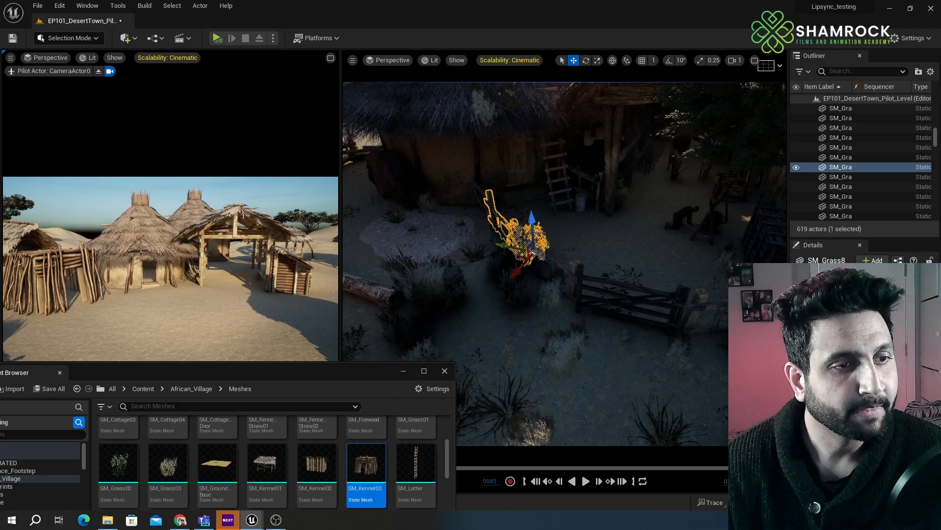
- Select the wooden fence sections from the hut wall up to the gate, including the gate and the section just past it
click(485, 192)
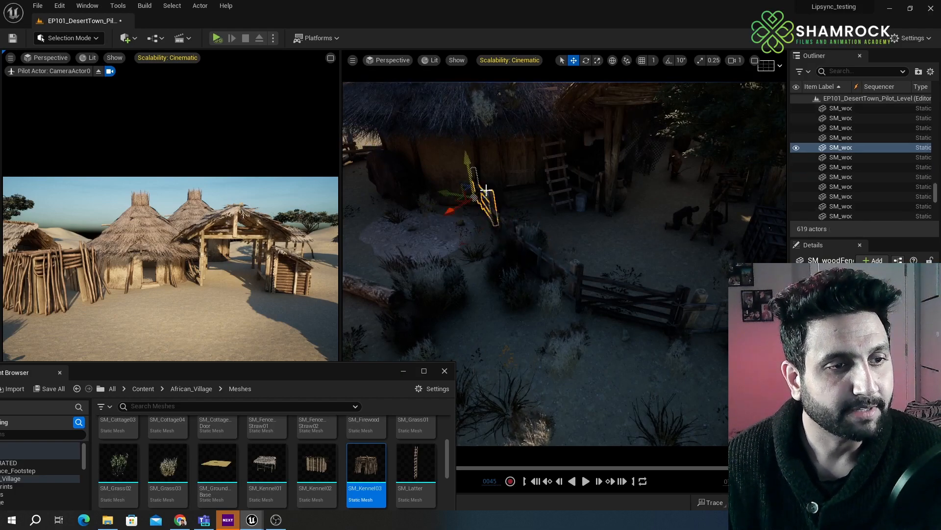
ctrl+click(518, 228)
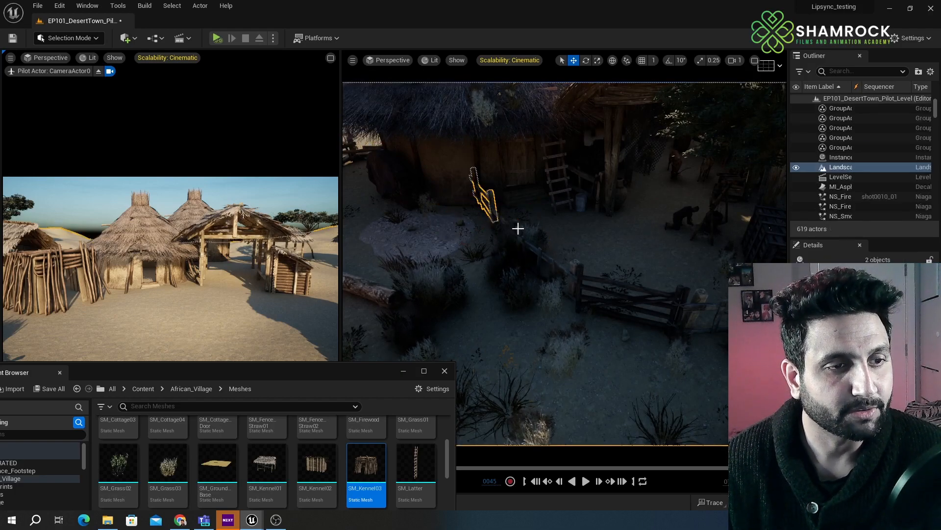
ctrl+click(514, 225)
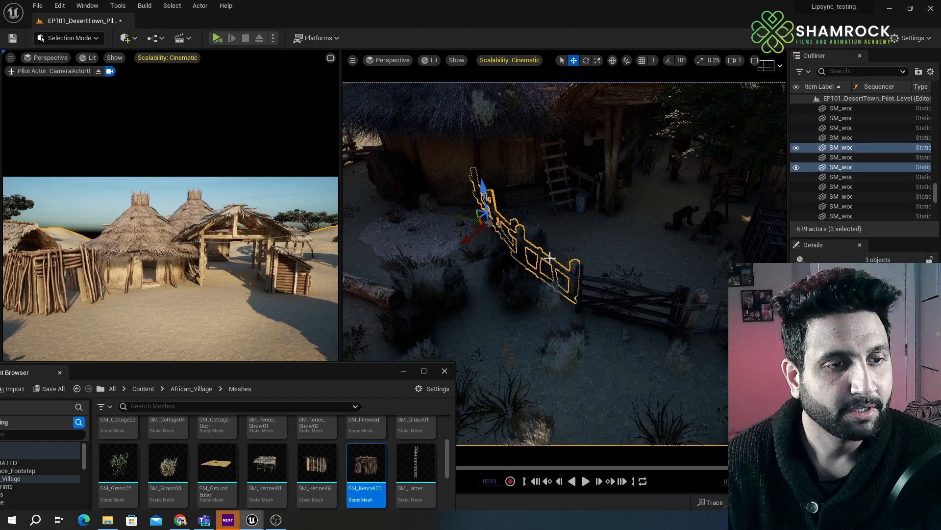
ctrl+click(627, 286)
ctrl+click(701, 296)
ctrl+click(698, 305)
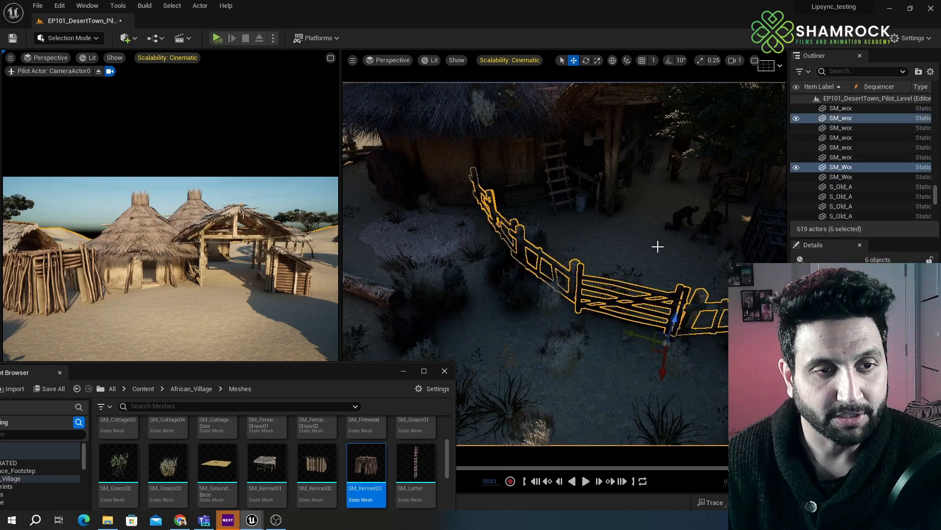
- Add the remaining fence sections curving around the tree to the selection
right_drag(658, 246, 735, 246)
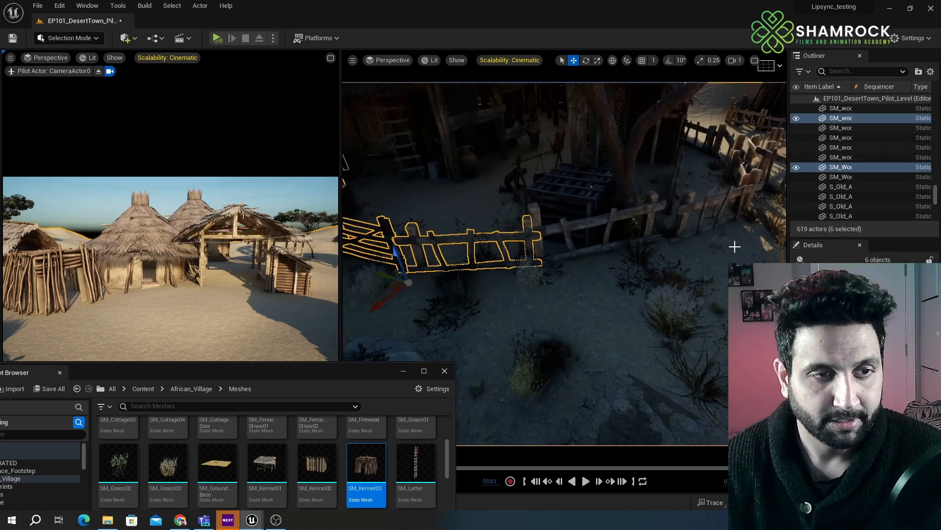
ctrl+click(620, 213)
ctrl+click(702, 204)
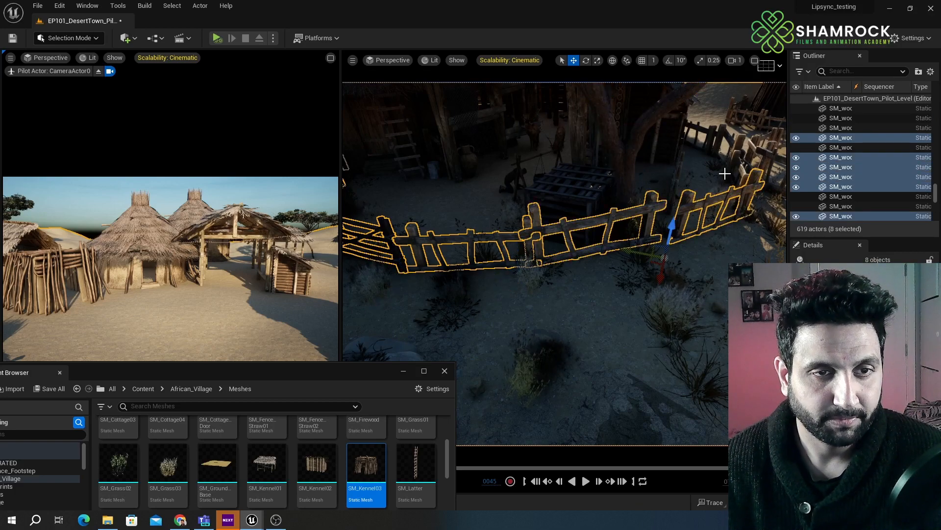
ctrl+click(733, 143)
ctrl+click(738, 164)
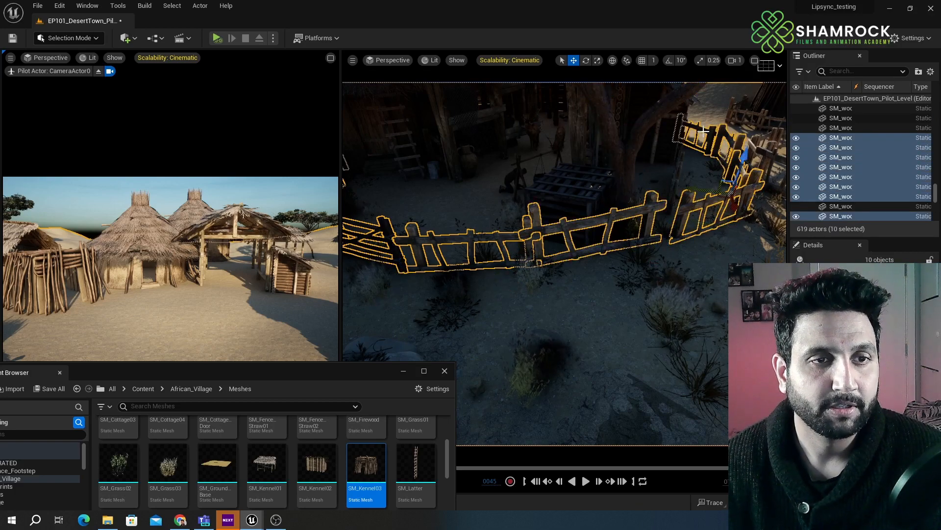
ctrl+click(700, 136)
scroll(592, 297, down, 5)
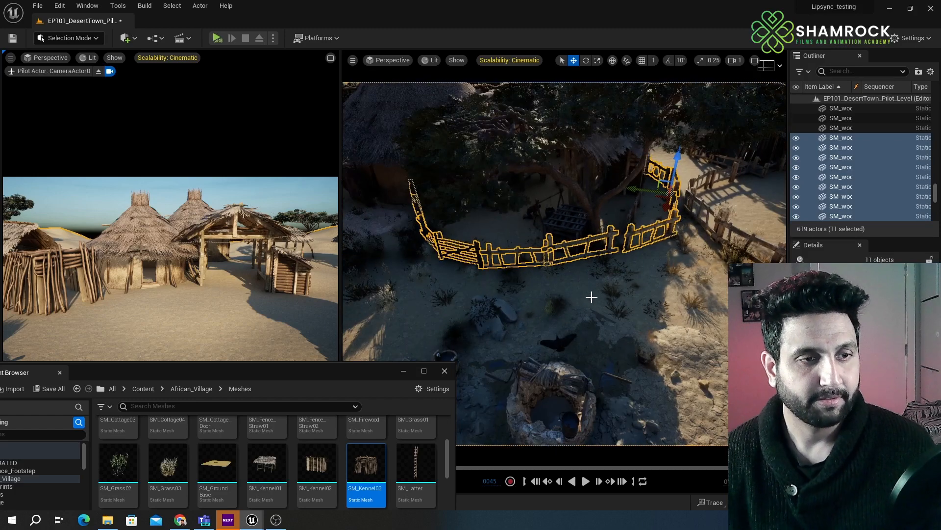
- Try to duplicate the whole selected fence and move the copy past the log kennels toward the old thatched hut
right_drag(563, 264, 652, 265)
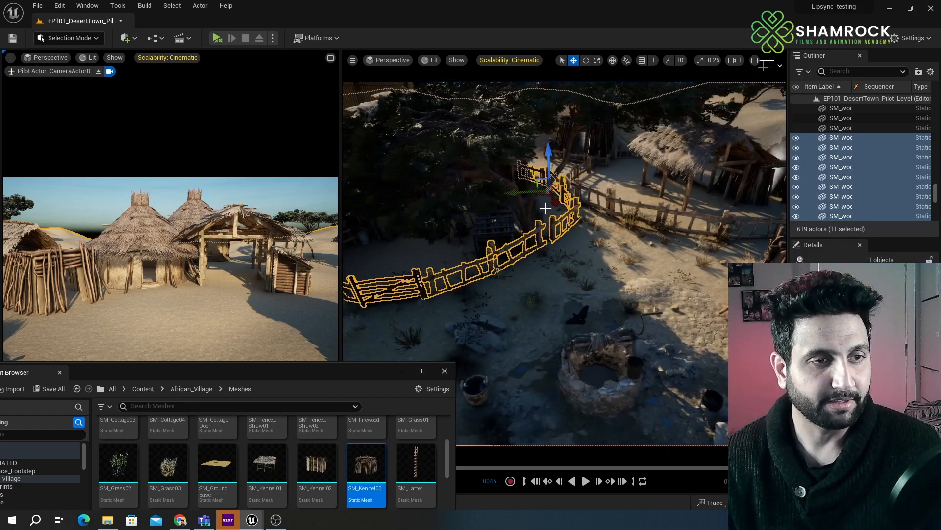
alt+drag(515, 192, 760, 183)
right_drag(713, 368, 750, 328)
right_drag(627, 251, 627, 289)
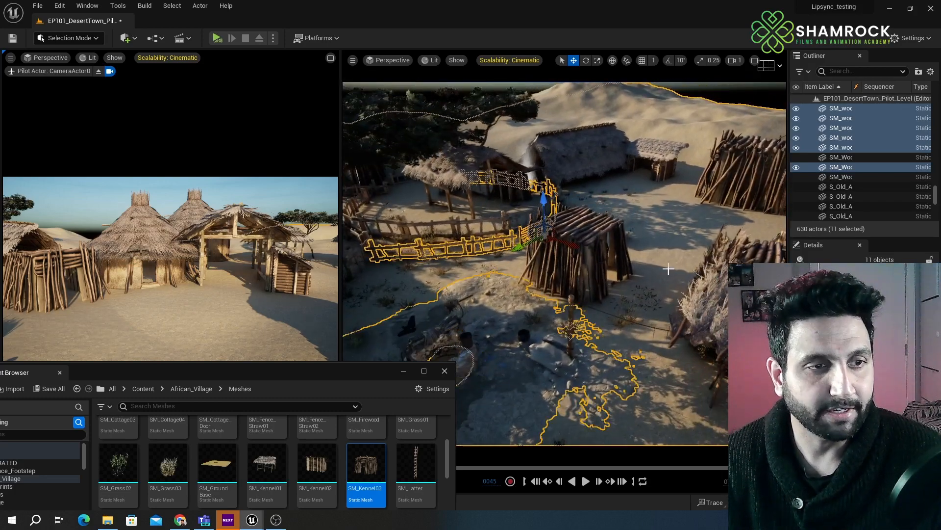
drag(626, 251, 666, 346)
alt+drag(549, 269, 520, 265)
right_drag(593, 175, 625, 169)
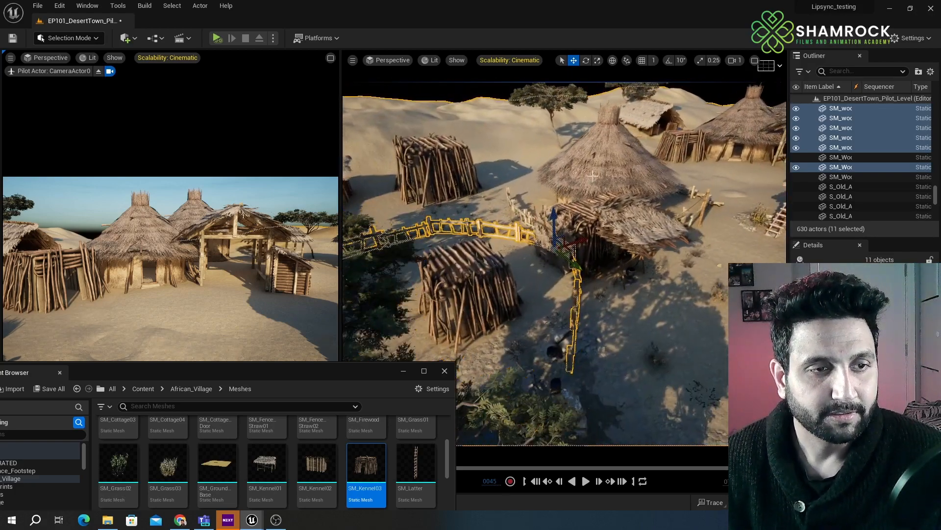
drag(591, 237, 758, 179)
key(ctrl+z)
key(Delete)
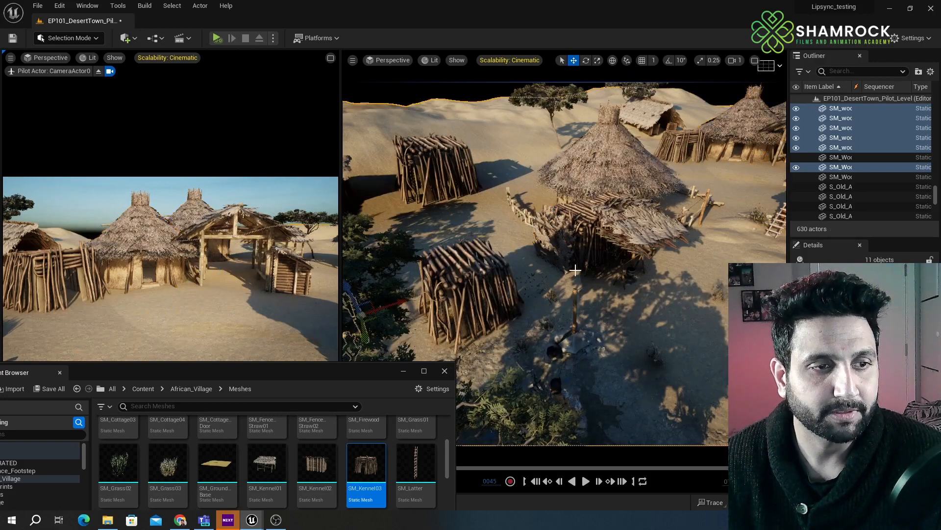
- Reduce the original fence selection to the run with the gate, leaving out the landscape and the log kennel
right_drag(582, 216, 573, 221)
click(573, 221)
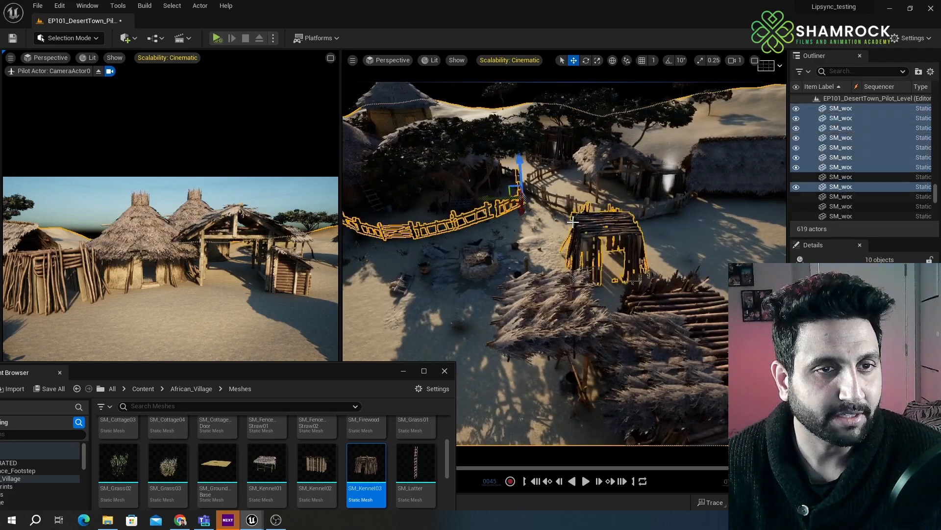
key(ctrl+z)
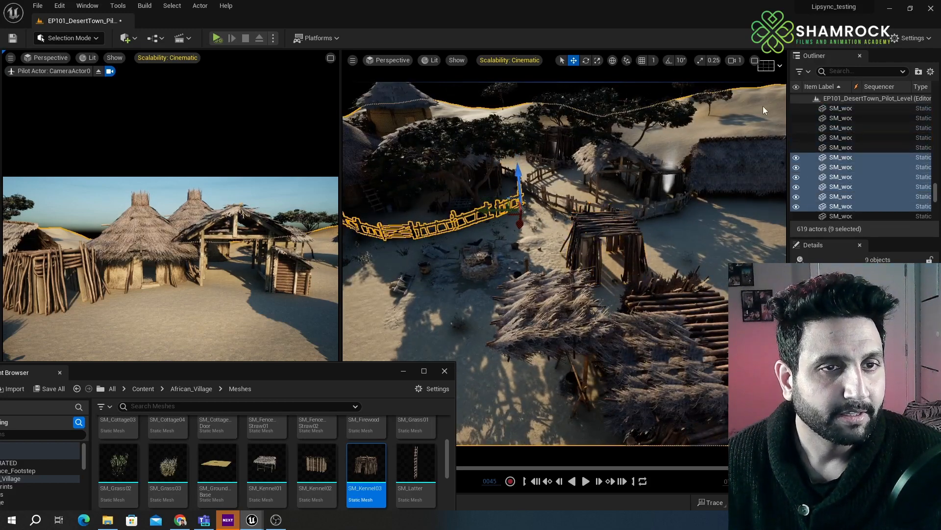
ctrl+click(763, 111)
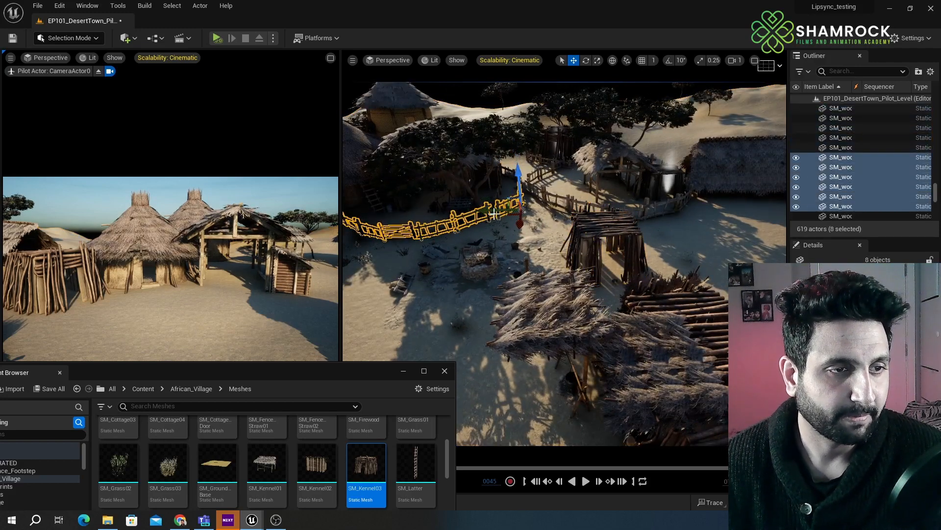
- Duplicate the selected fence run and move the copy across the village toward the new row of cottages
alt+drag(490, 210, 758, 210)
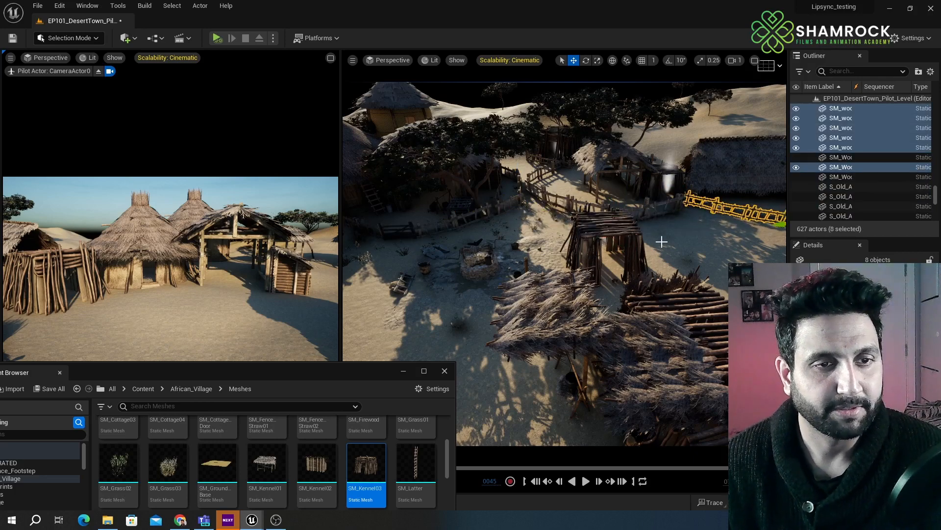
right_drag(758, 210, 804, 218)
right_drag(696, 196, 613, 197)
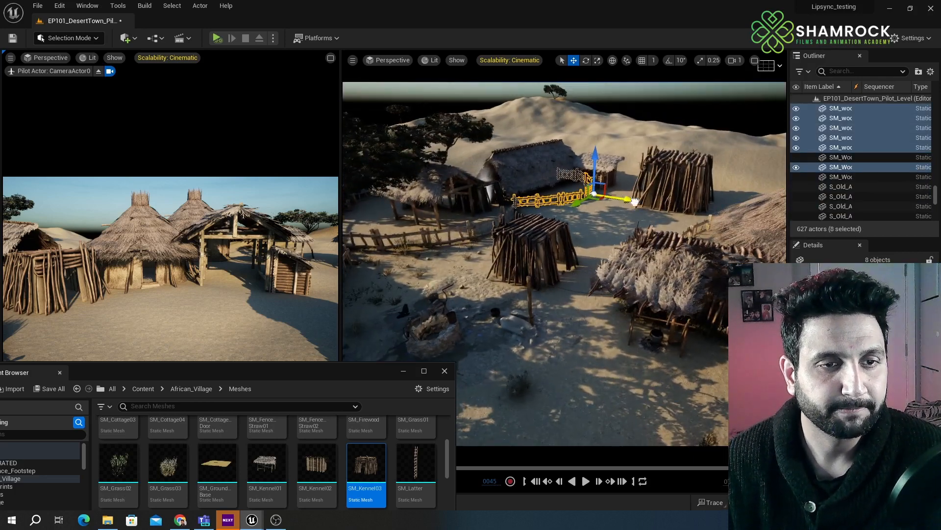
drag(635, 201, 763, 222)
right_drag(642, 282, 686, 267)
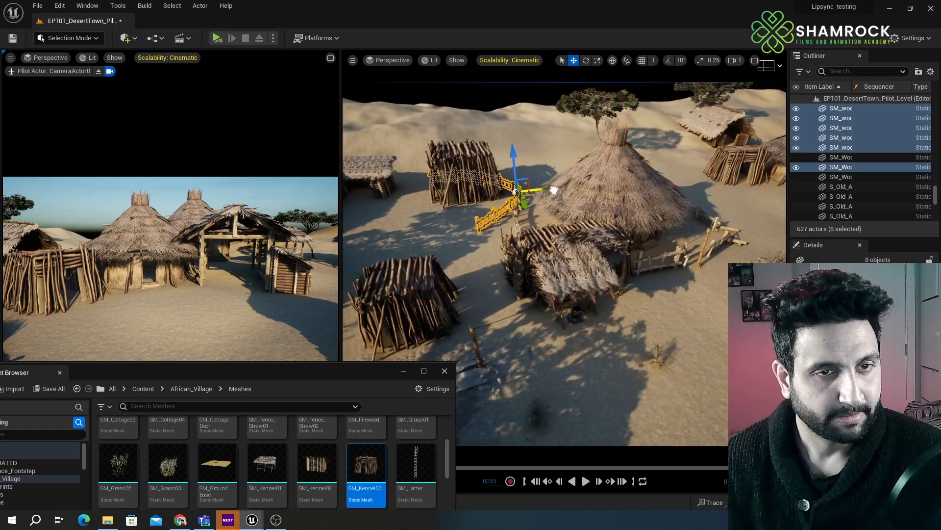
drag(554, 189, 740, 190)
- Adjust the copied fence's rotation and position so that it stands in front of the first cottage
key(f)
alt+drag(523, 332, 588, 309)
key(e)
drag(637, 268, 675, 259)
key(w)
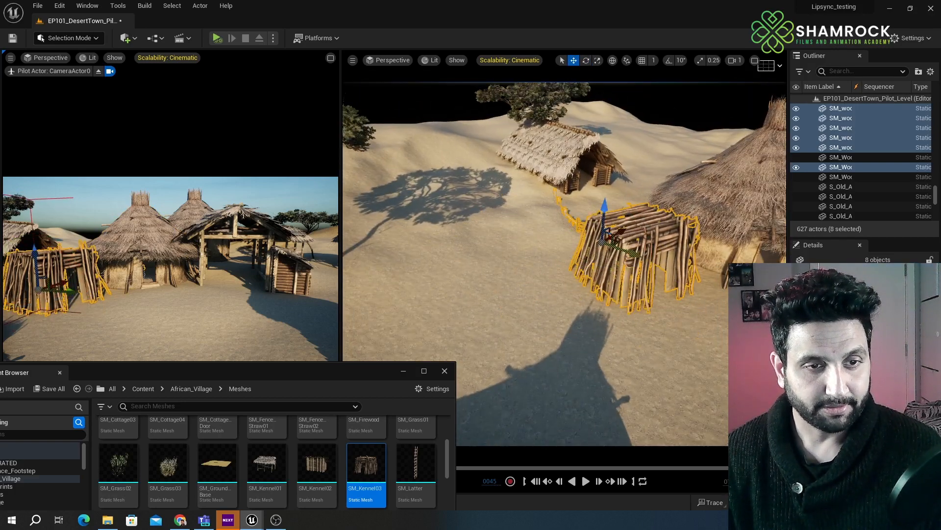
key(ctrl+z)
key(f)
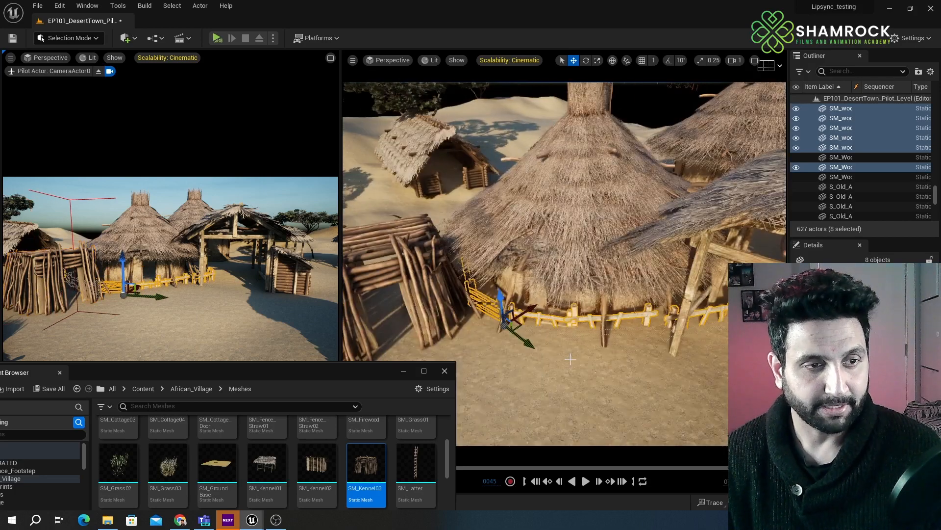
- Bring the copied fence forward to enclose the cottage yard and turn its gate toward the piloted camera
alt+drag(570, 358, 504, 254)
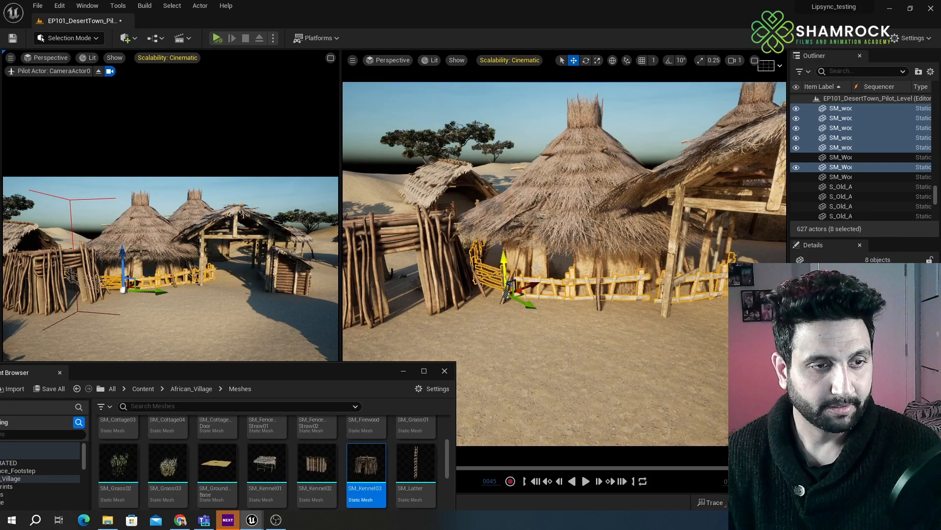
drag(527, 300, 484, 358)
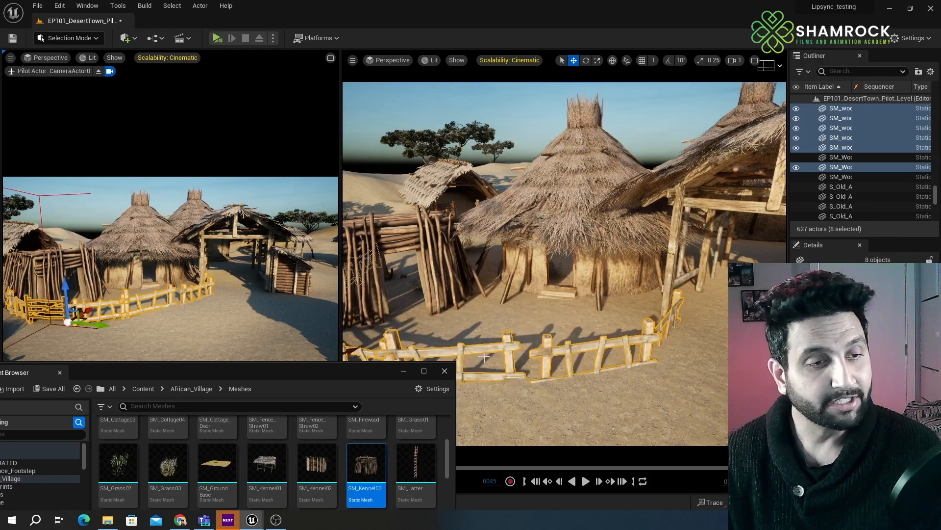
drag(658, 389, 658, 432)
drag(695, 374, 669, 362)
alt+right_drag(669, 362, 668, 363)
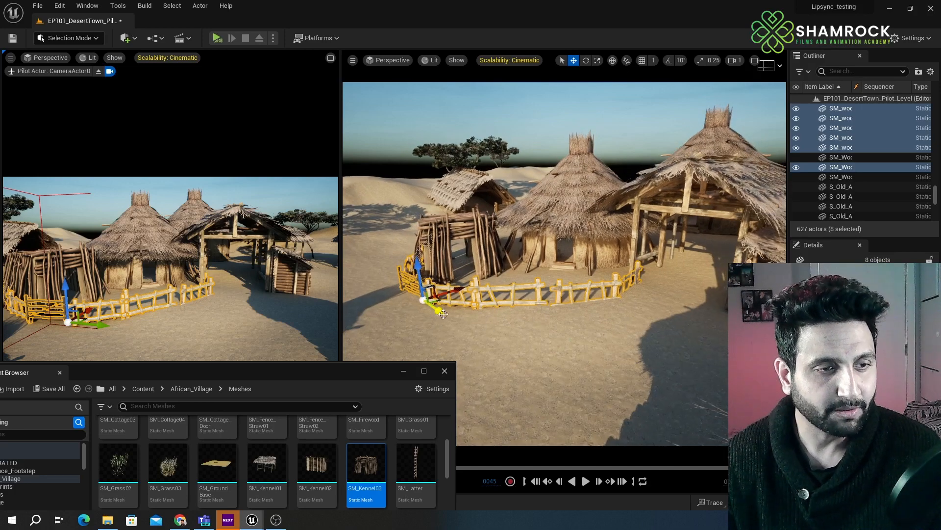
drag(443, 314, 481, 349)
- Scale the copied fence up uniformly to widen the enclosure in front of the cottages
right_drag(628, 338, 677, 329)
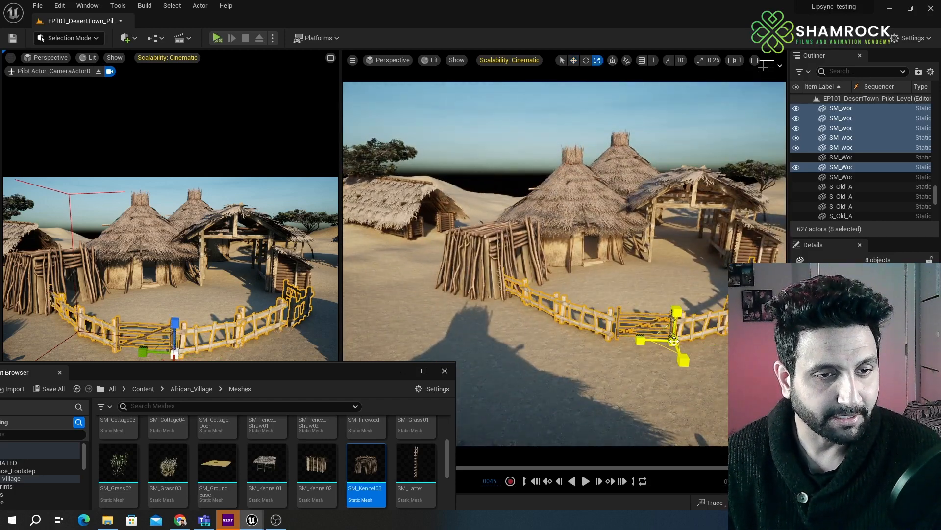
drag(673, 341, 714, 361)
key(w)
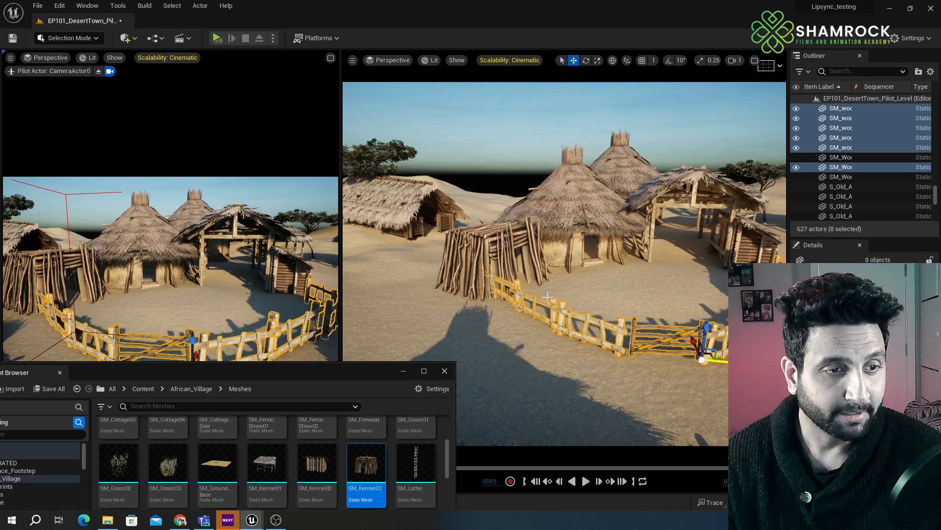
- Move the end fence panel out of the stick kennel so that it extends the fence line past the kennel's front
click(506, 286)
click(503, 277)
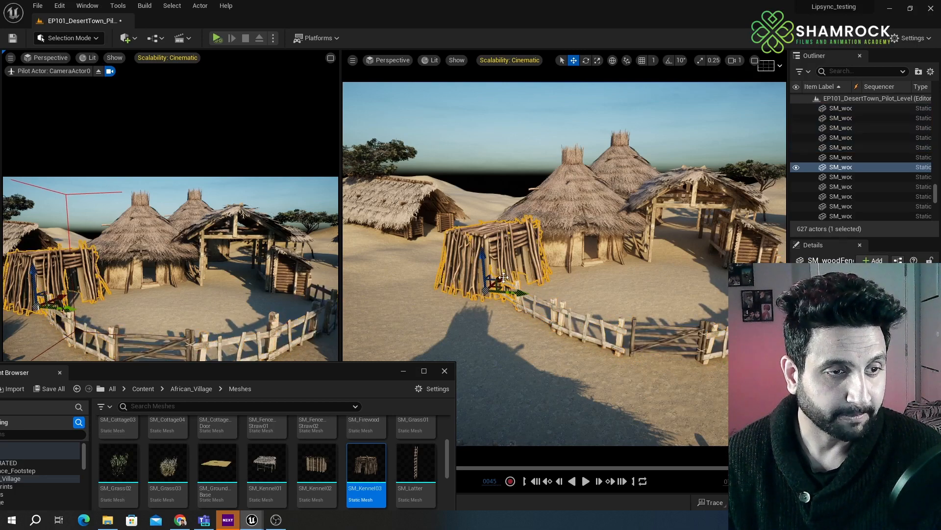
key(e)
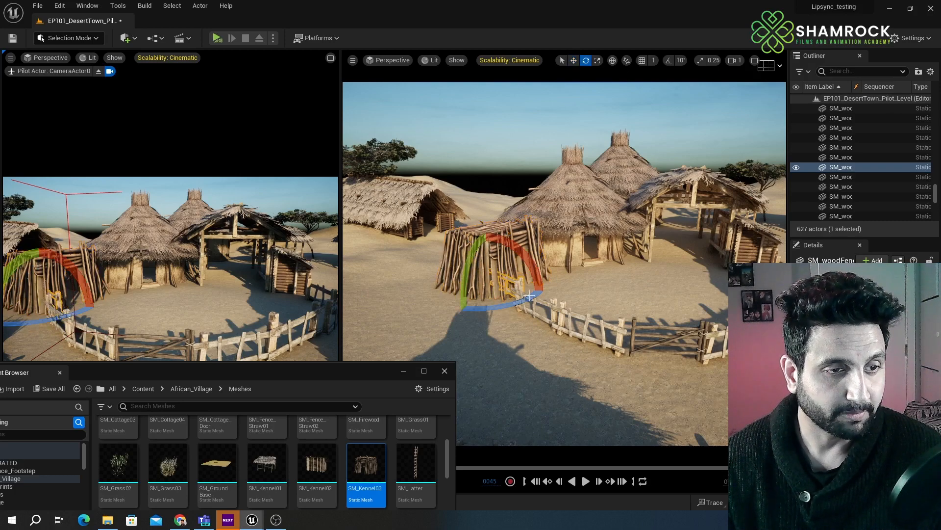
key(w)
click(506, 273)
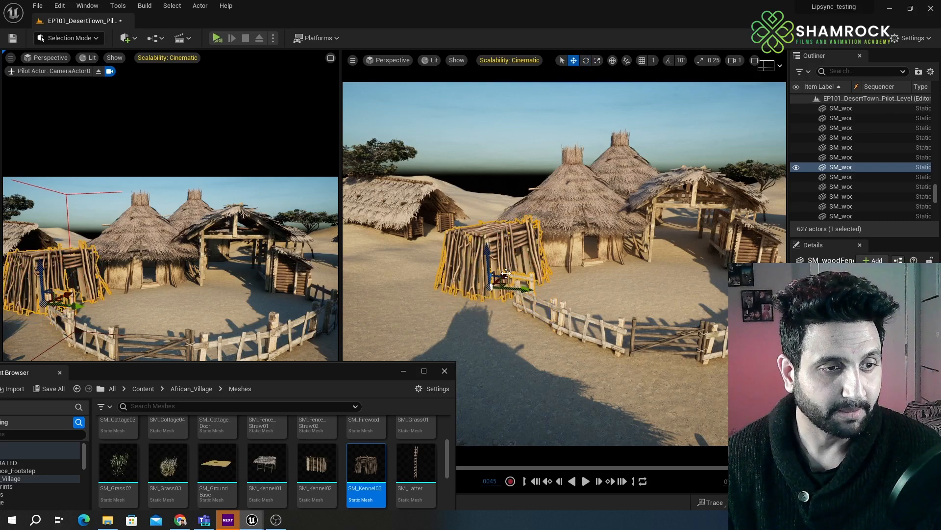
drag(493, 283, 478, 287)
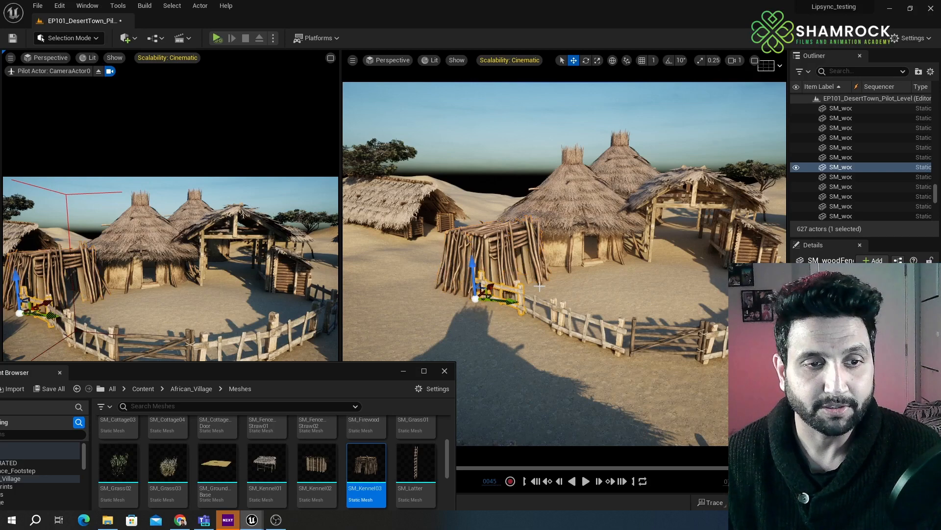
right_drag(478, 288, 499, 289)
- Lower the wooden gate between the fence runs so that its bottom rail sits close to the sand
click(640, 332)
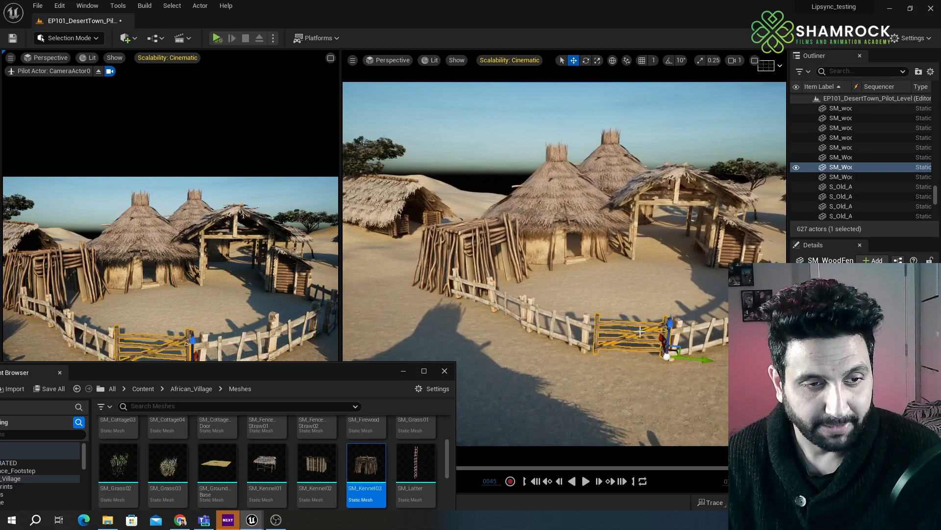
key(f)
scroll(682, 290, down, 3)
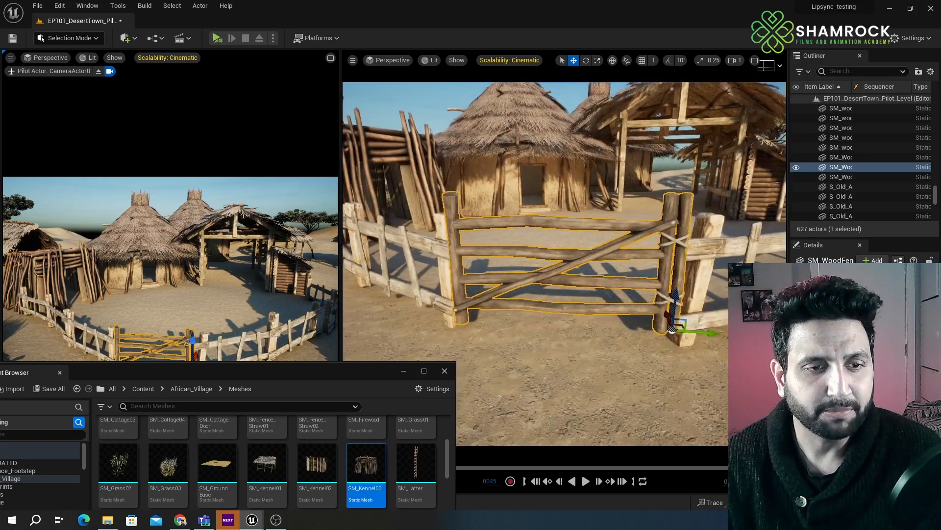
alt+drag(682, 289, 681, 259)
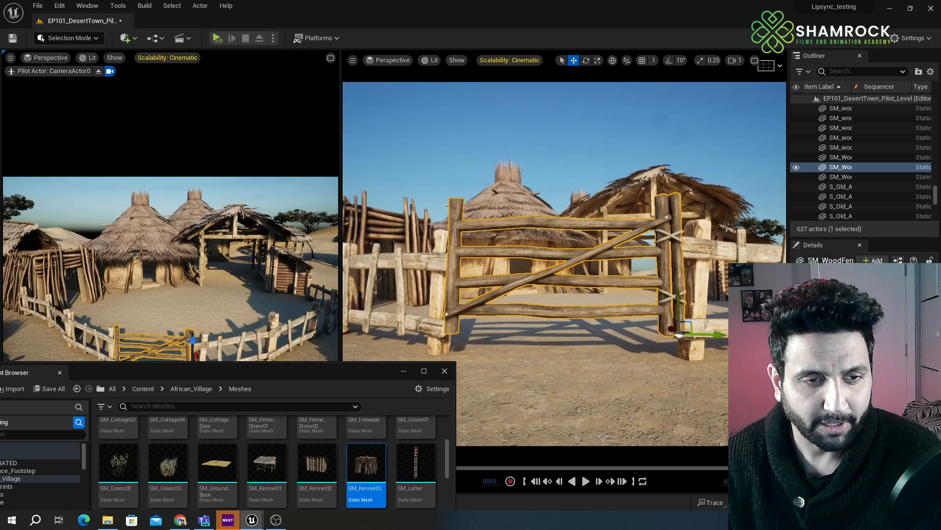
drag(679, 335, 679, 340)
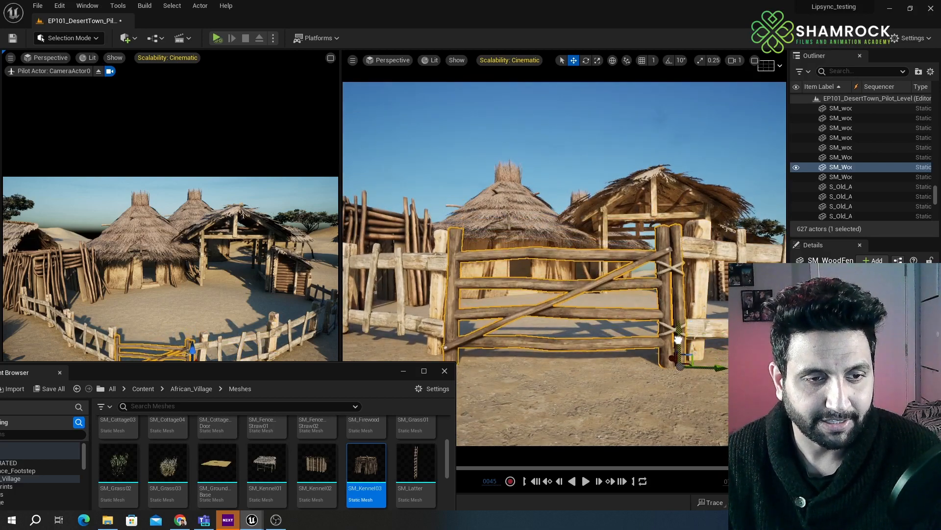
key(e)
scroll(612, 329, down, 5)
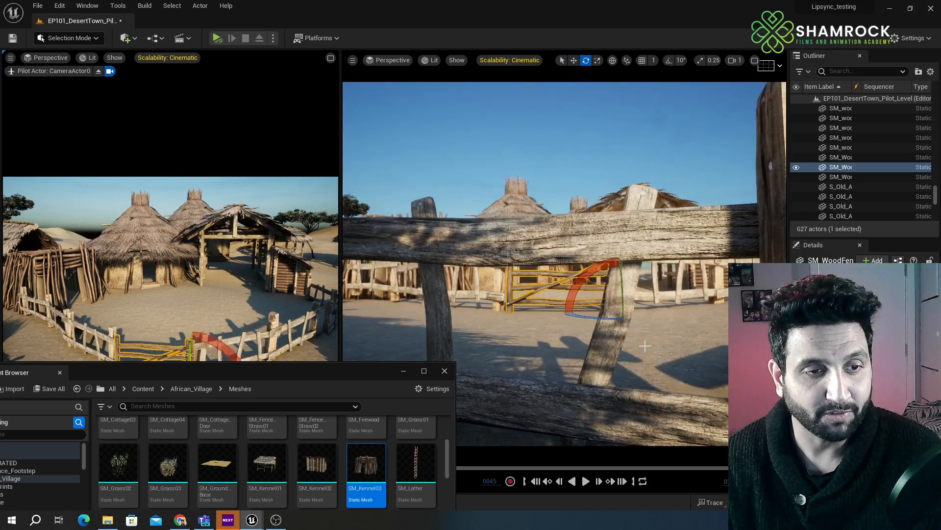
alt+drag(611, 289, 617, 344)
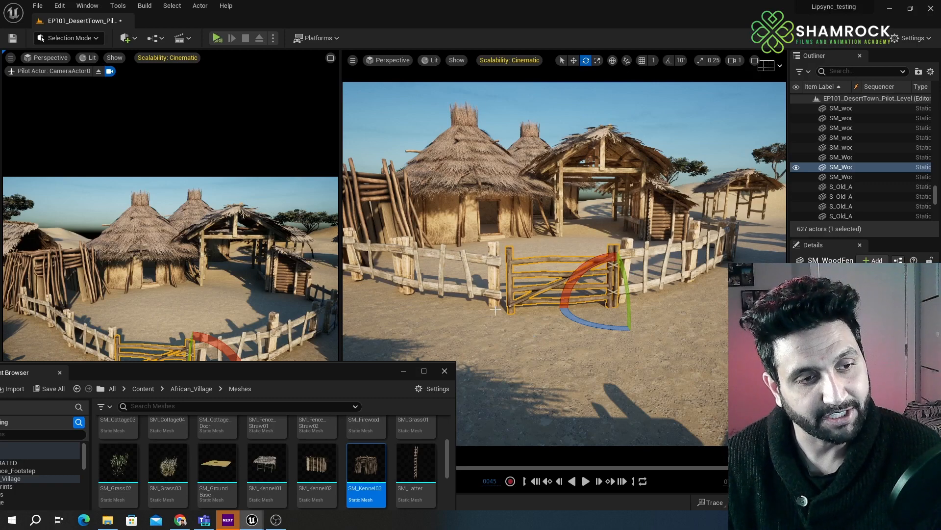
alt+drag(681, 293, 638, 343)
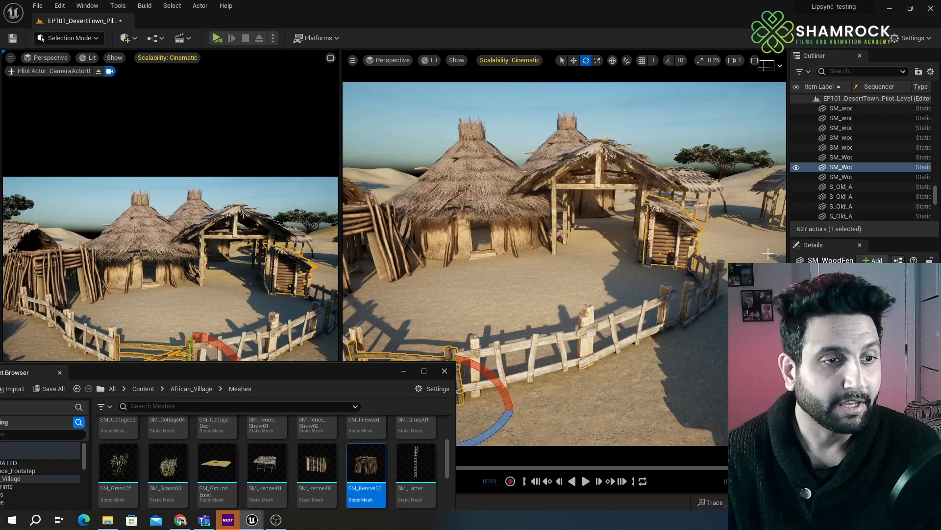
- Scale up the SM_Kennel02 log kennel slightly and shift it closer against the open thatched shed
click(669, 235)
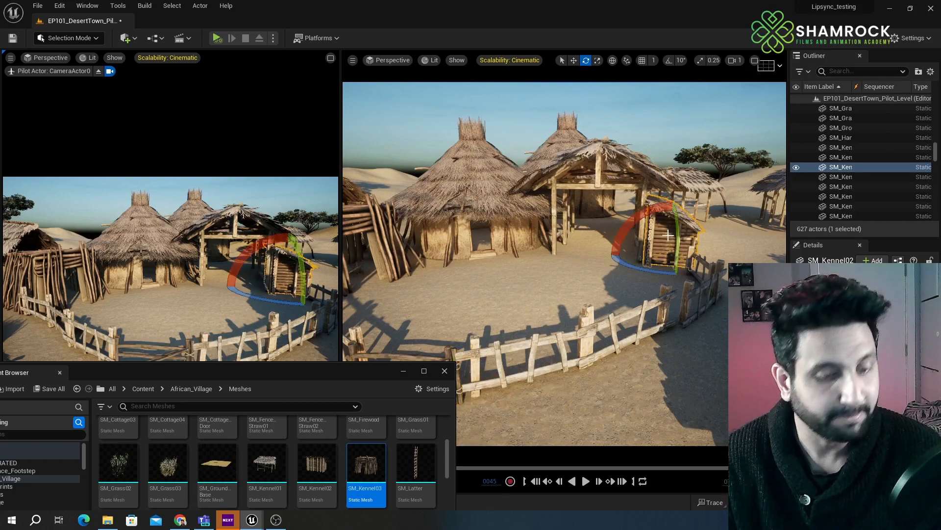
key(f)
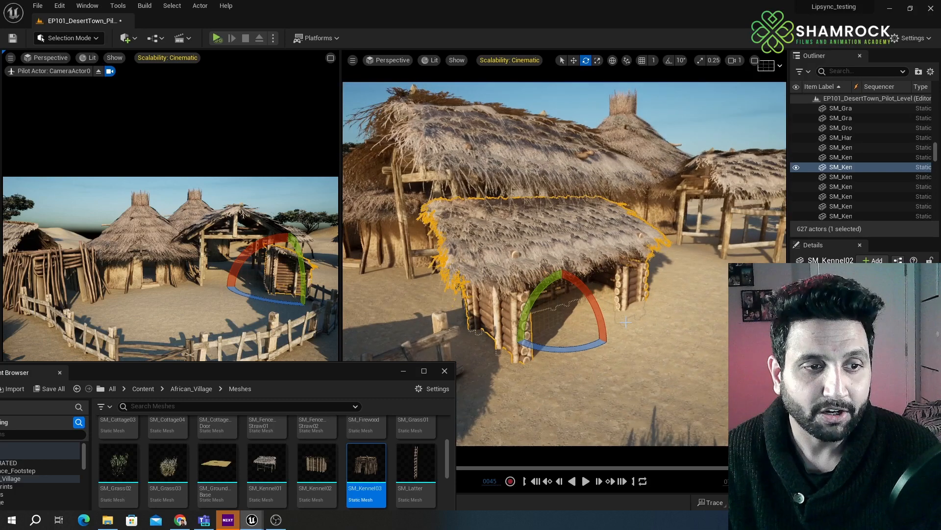
key(r)
drag(561, 322, 612, 307)
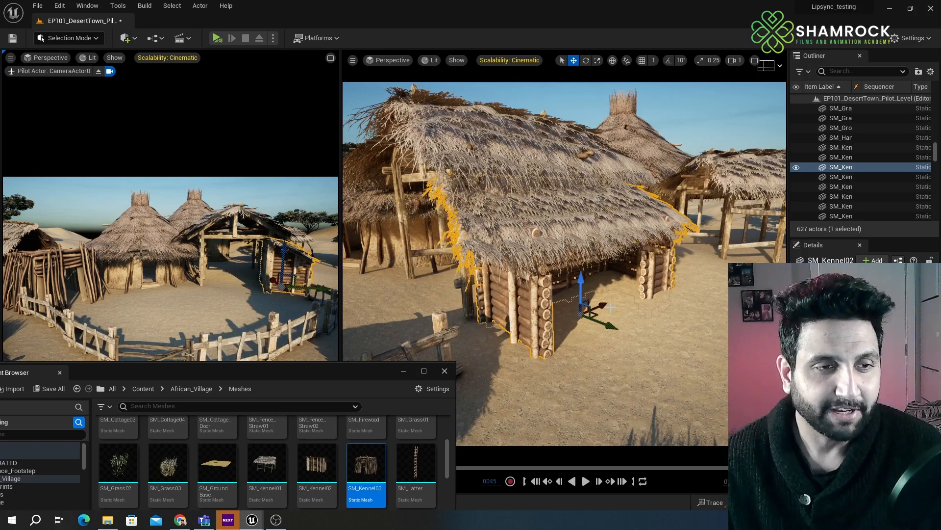
- Duplicate a fence panel and place the copy against the log kennel's wall to close the gap in the enclosure
click(445, 330)
right_drag(445, 330, 449, 365)
alt+drag(457, 351, 646, 346)
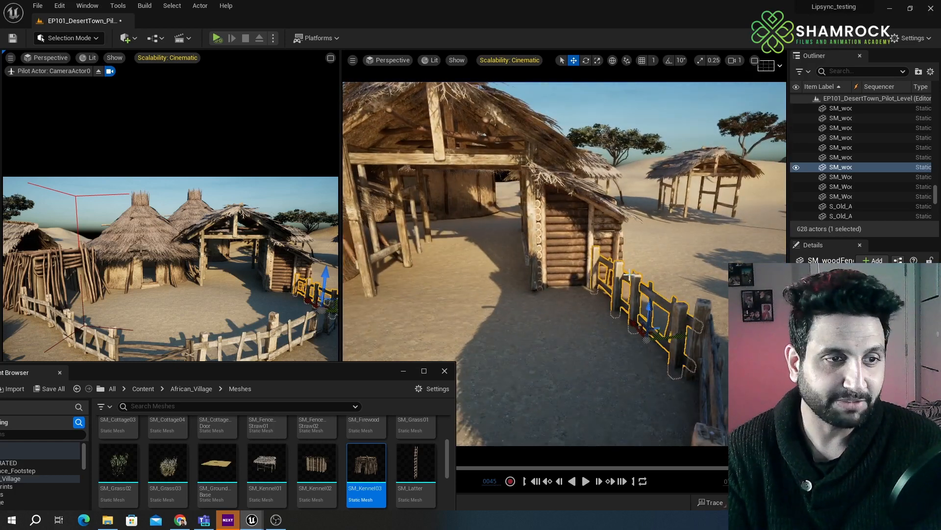
middle_drag(582, 249, 611, 197)
- Duplicate the log kennel and place the copy beside the open thatched shed's post
click(587, 246)
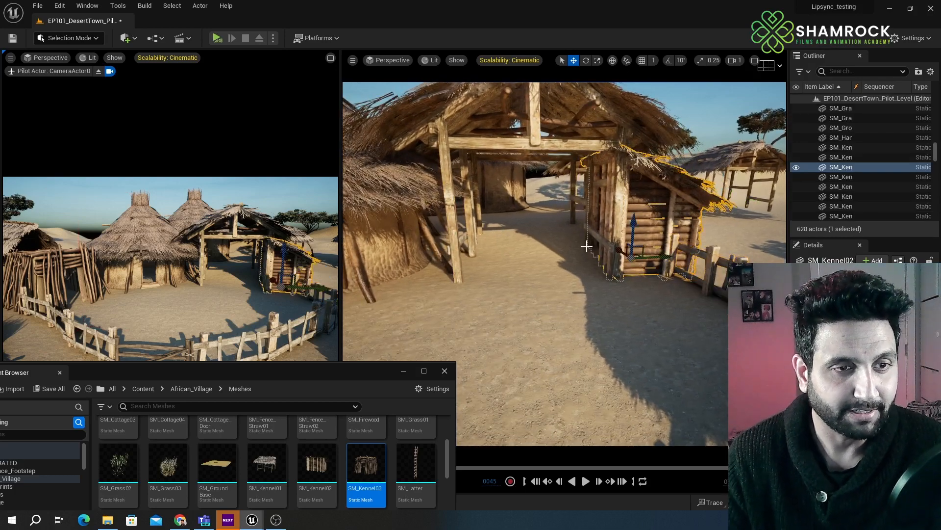
alt+drag(587, 245, 526, 197)
right_drag(552, 295, 456, 321)
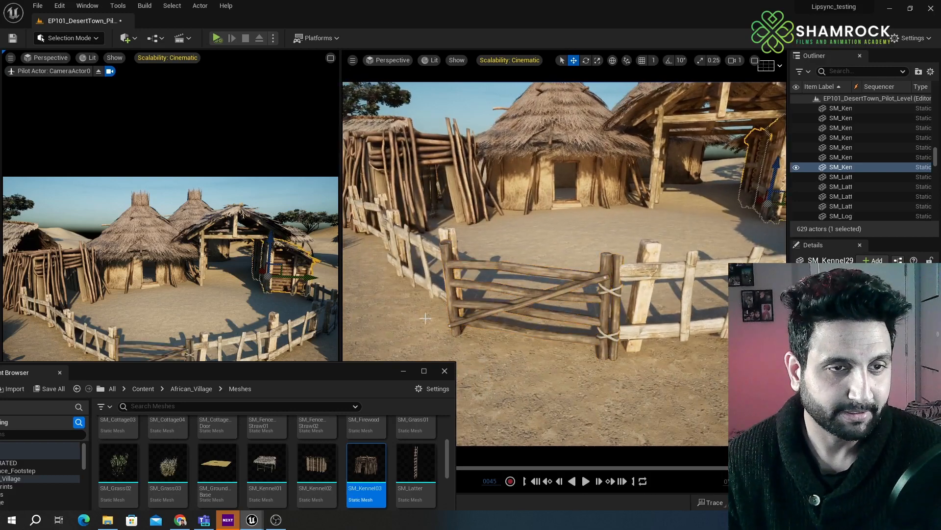
right_drag(553, 295, 665, 217)
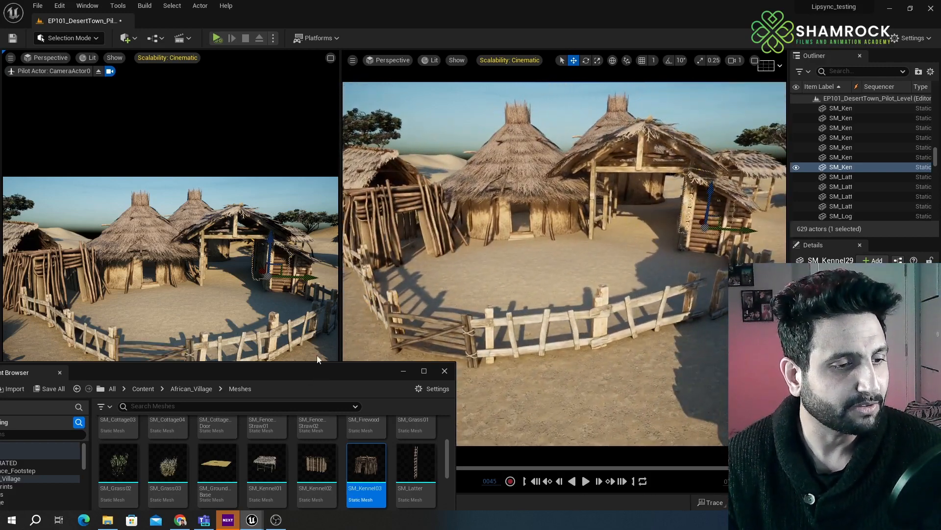
click(314, 260)
- Place the SM_Latter mesh beside the first cottage and tilt it so that it leans against the thatched roof
mouse_move(363, 372)
mouse_down()
mouse_move(340, 285)
mouse_move(360, 383)
mouse_up()
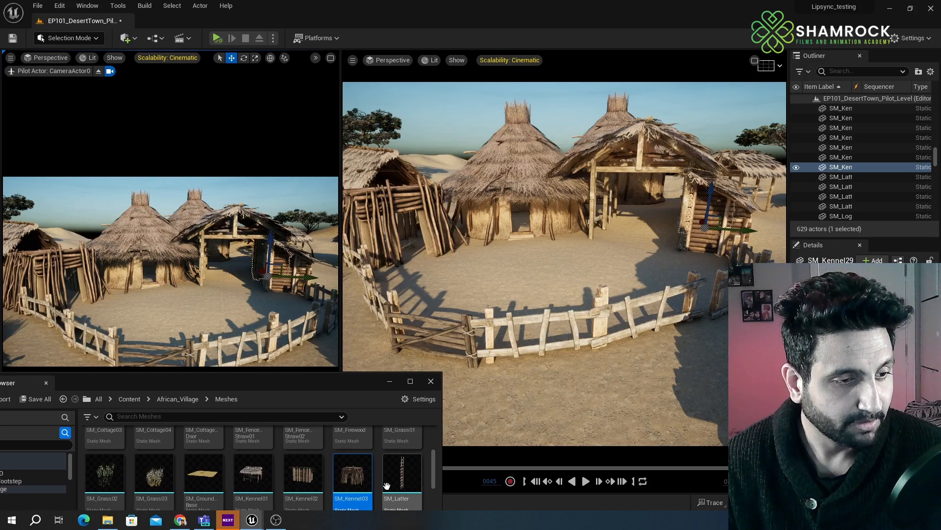
drag(455, 279, 483, 273)
key(e)
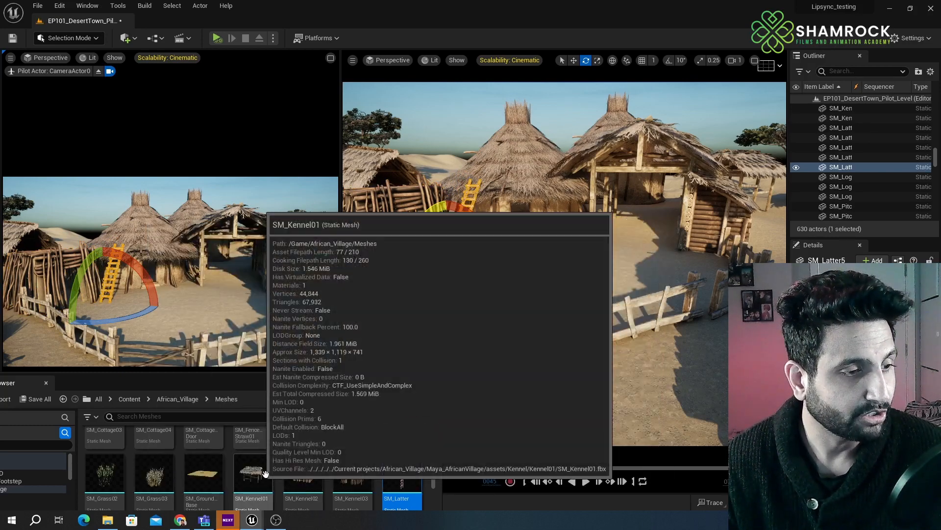
- Add an SM_FenceStraw01 bundle, scale it down and set it by the fence next to the log kennel
scroll(363, 471, up, 1)
drag(253, 468, 679, 266)
key(r)
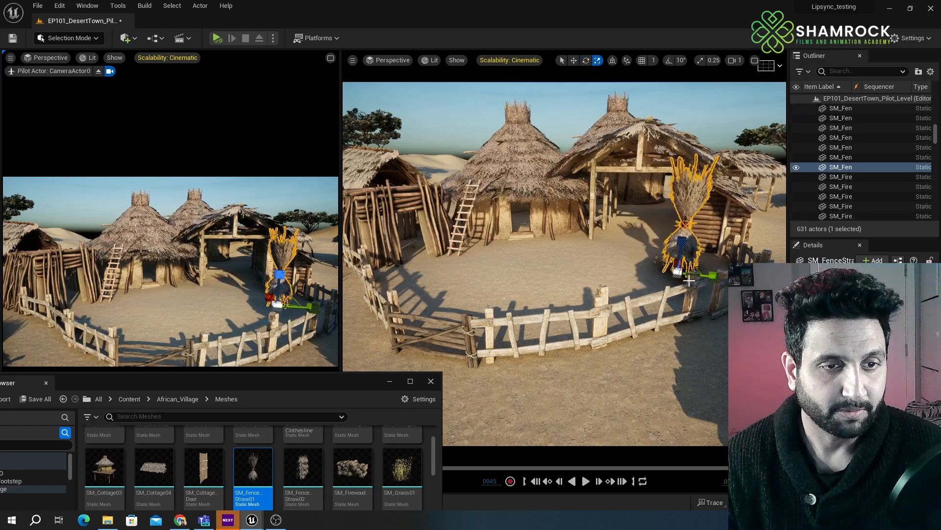
drag(677, 272, 666, 279)
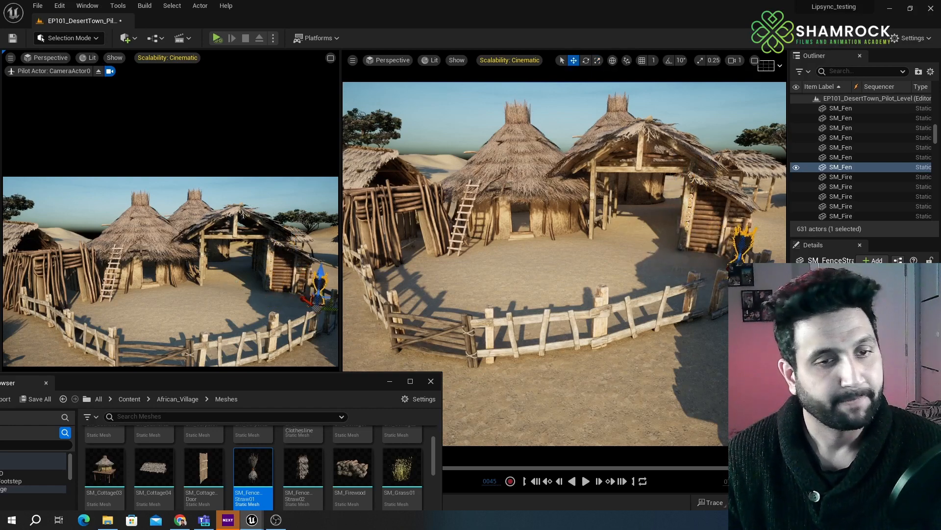
- Place an SM_Firewood pile against the first cottage's wall beside its doorway and rotate it to follow the wall
drag(352, 469, 562, 248)
key(e)
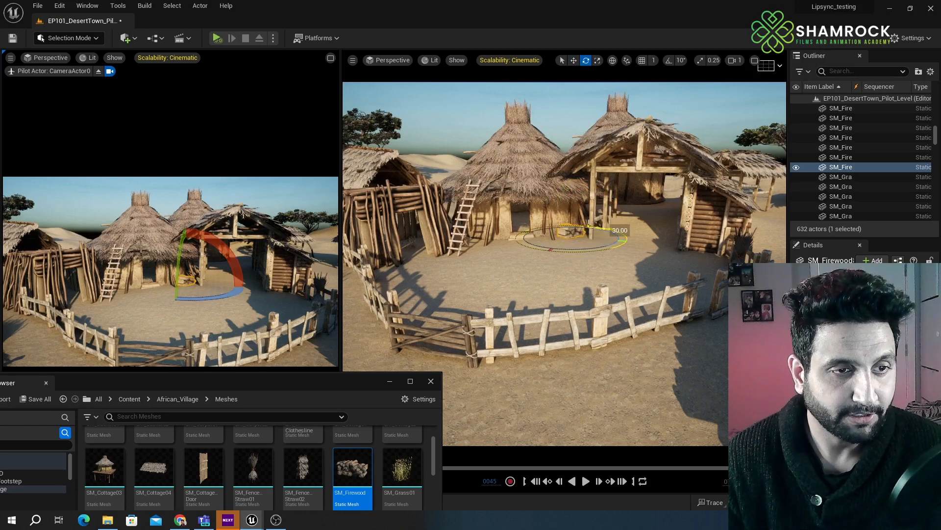
key(w)
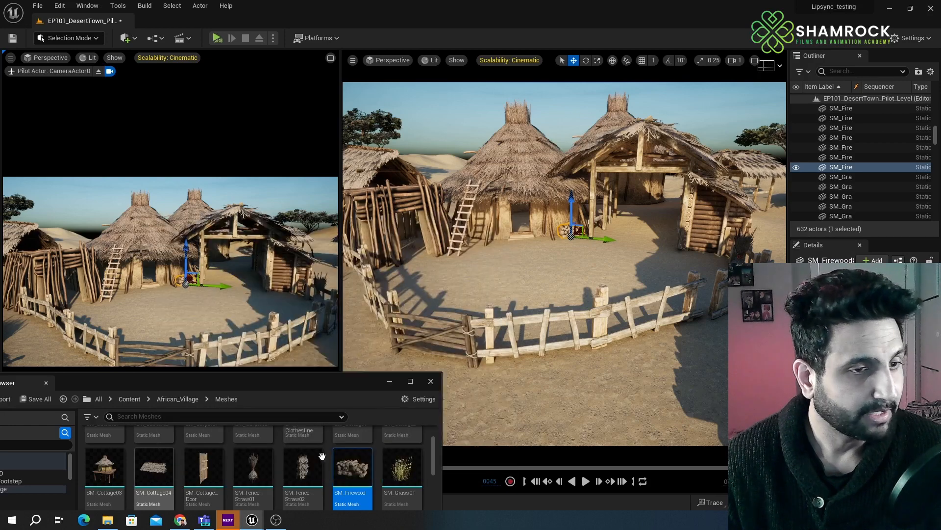
- Add the SM_CottageDoor mesh to the first cottage and rotate it to fit in the doorway
click(203, 468)
drag(203, 468, 530, 230)
key(f)
scroll(653, 341, down, 5)
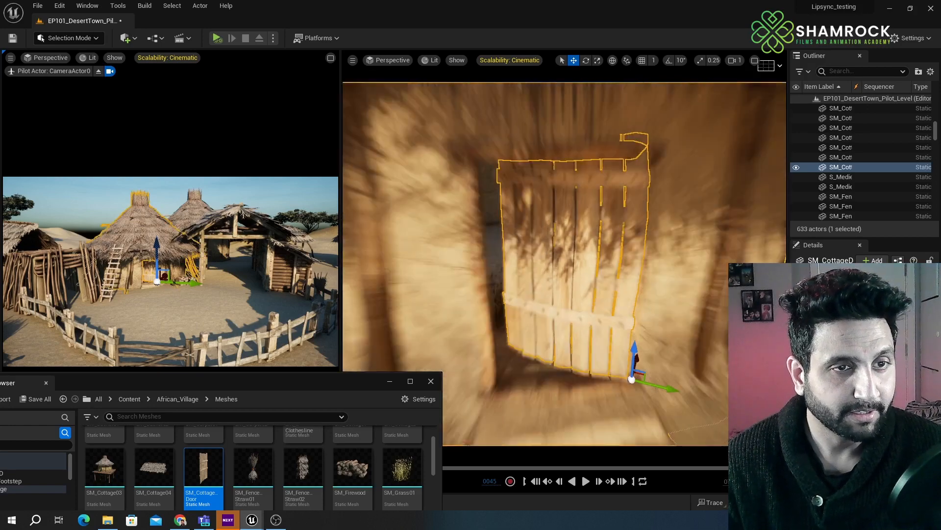
key(e)
drag(638, 369, 662, 314)
scroll(636, 319, down, 8)
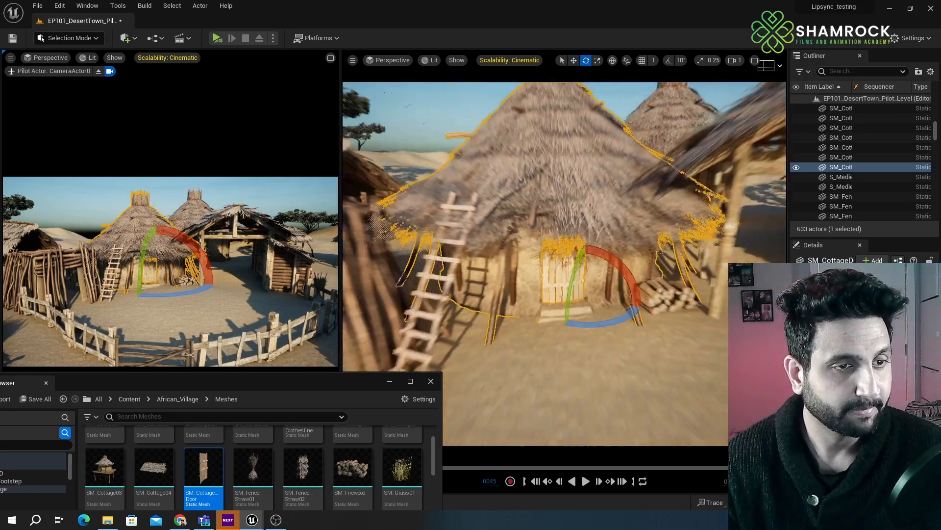
scroll(304, 470, down, 5)
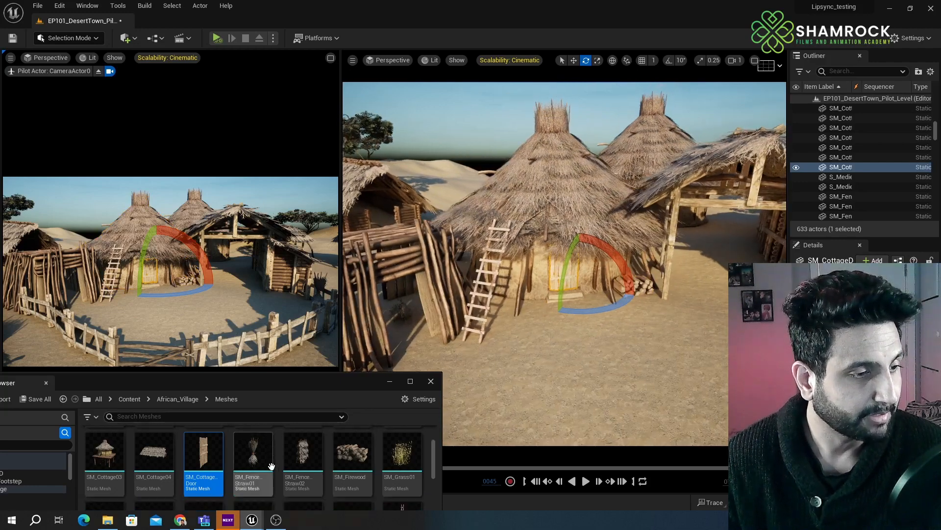
- Find the tree meshes and place SM_Tree1 by the fence corner in front of the log kennel
scroll(318, 478, down, 2)
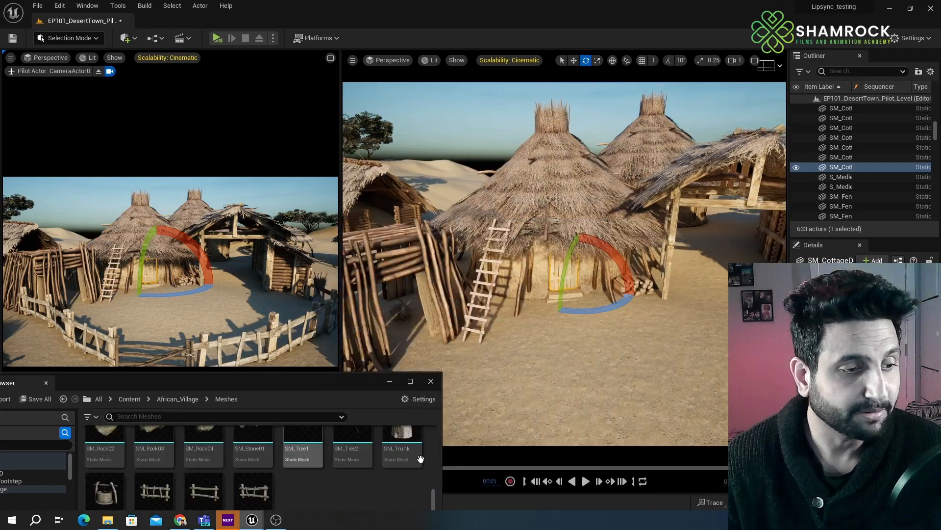
scroll(589, 245, down, 3)
scroll(698, 328, down, 3)
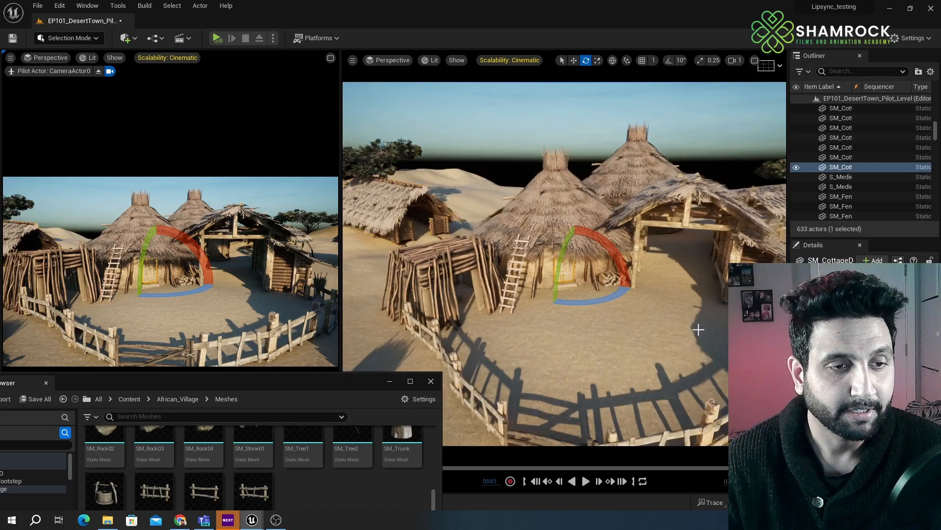
middle_drag(618, 297, 677, 326)
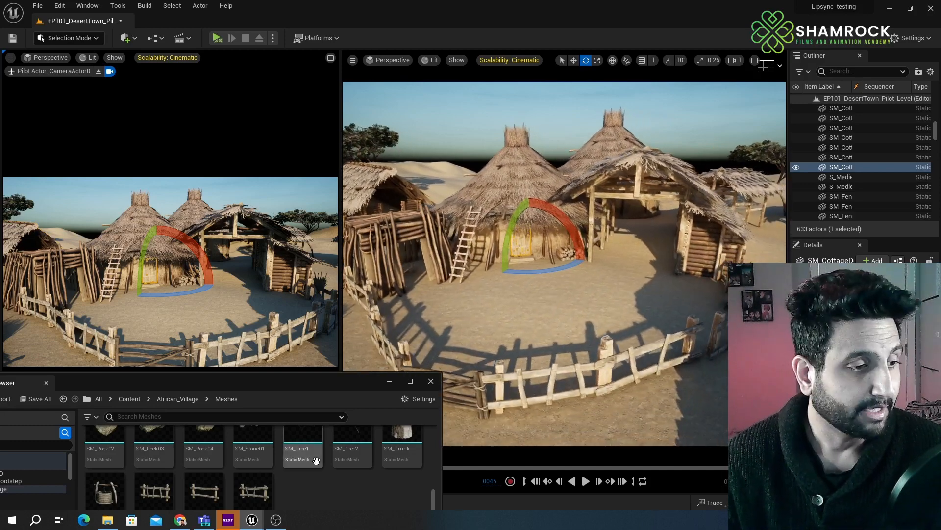
scroll(359, 478, up, 1)
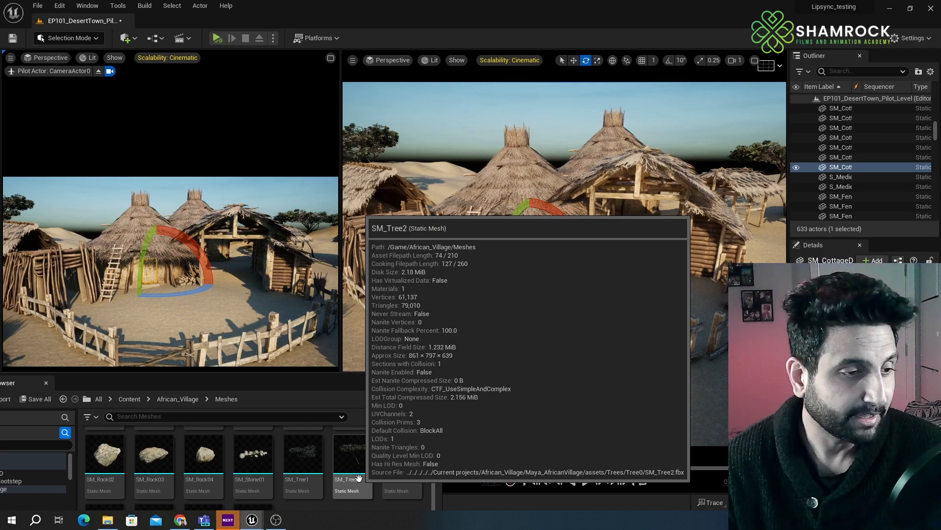
drag(303, 463, 713, 321)
key(w)
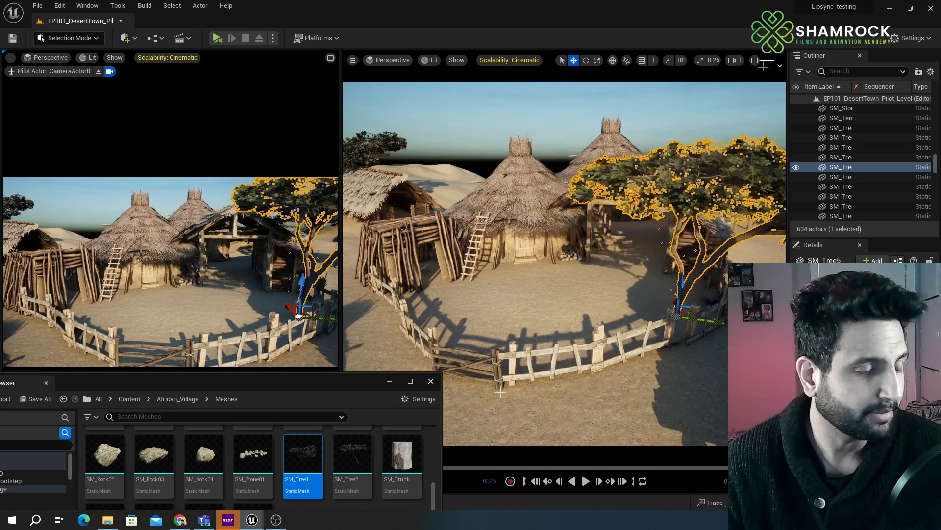
- Place an SM_Tree2 in the yard near the ladder and the stick kennel
drag(352, 456, 466, 291)
right_drag(493, 292, 494, 268)
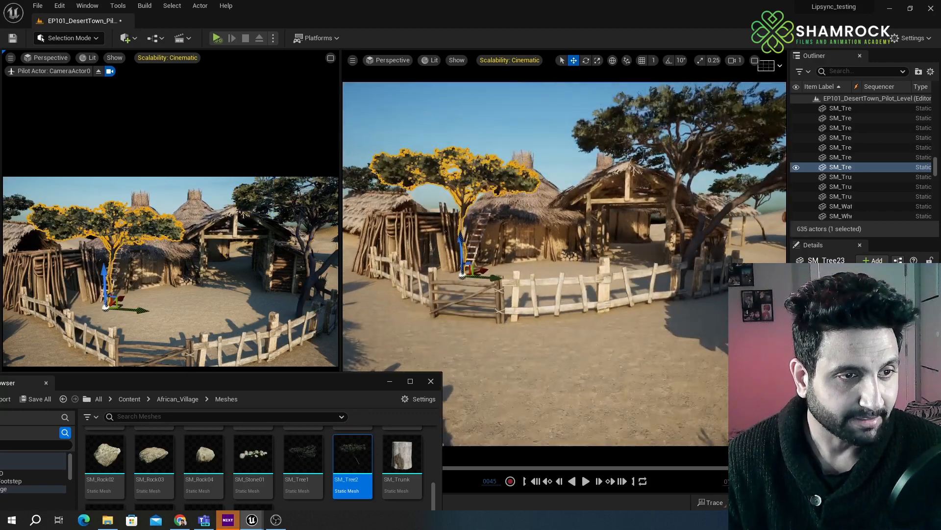
right_drag(588, 304, 590, 303)
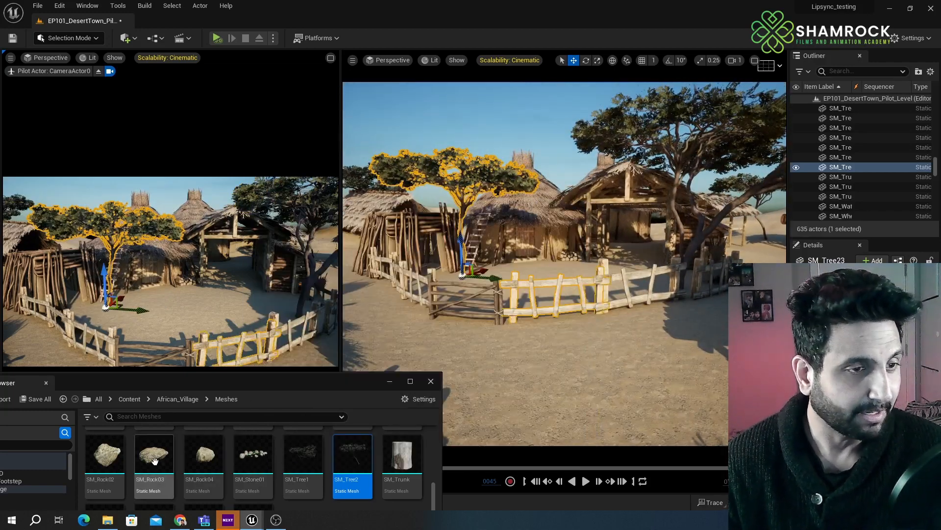
- Place SM_Rock03 and SM_Rock02 rocks along the front fence, and select the wooden fence section beneath the large tree
drag(154, 461, 505, 323)
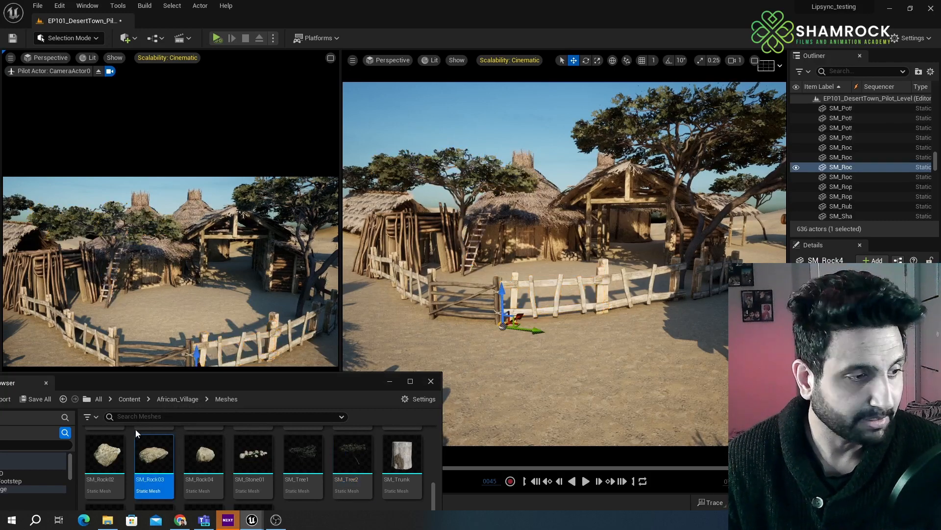
drag(104, 456, 404, 307)
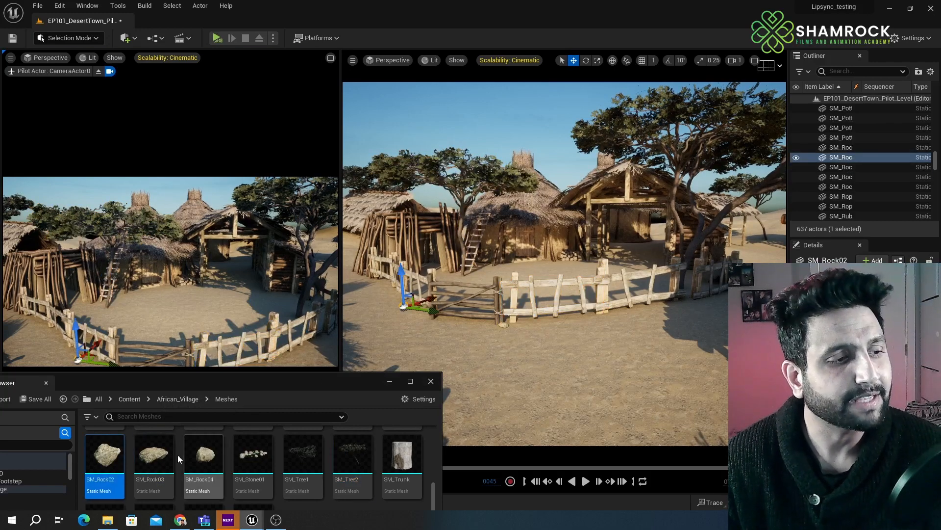
drag(154, 456, 560, 261)
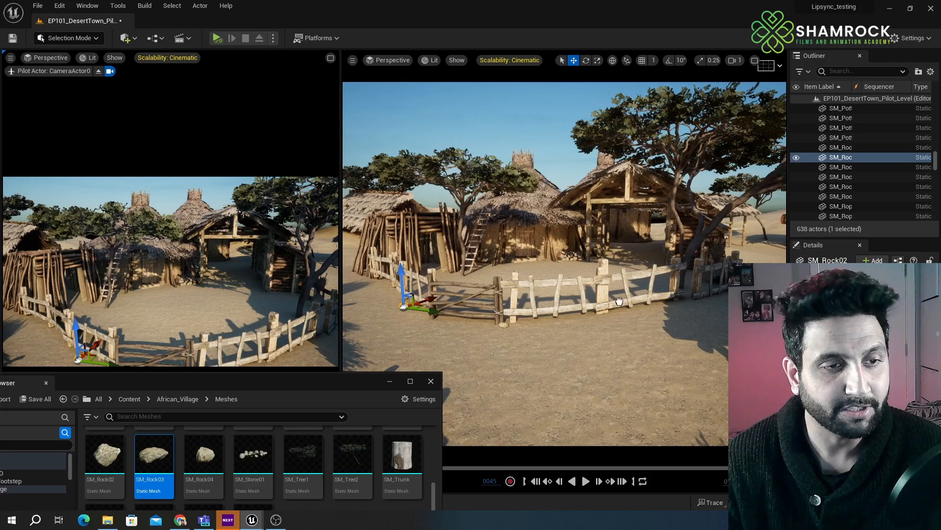
alt+drag(686, 305, 718, 319)
click(699, 300)
click(510, 189)
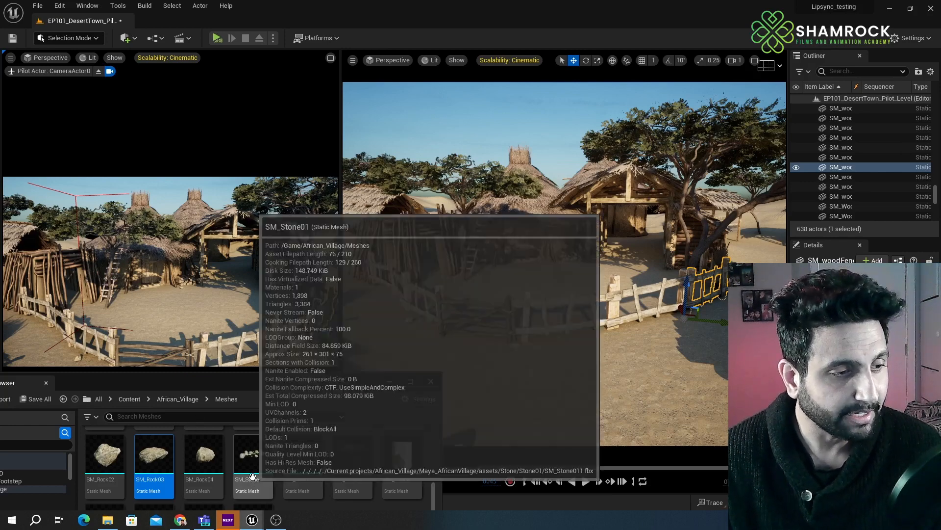
- Find the grass meshes and place an SM_Grass02 clump in front of the white fence beside the gate
scroll(146, 464, up, 2)
scroll(146, 465, up, 2)
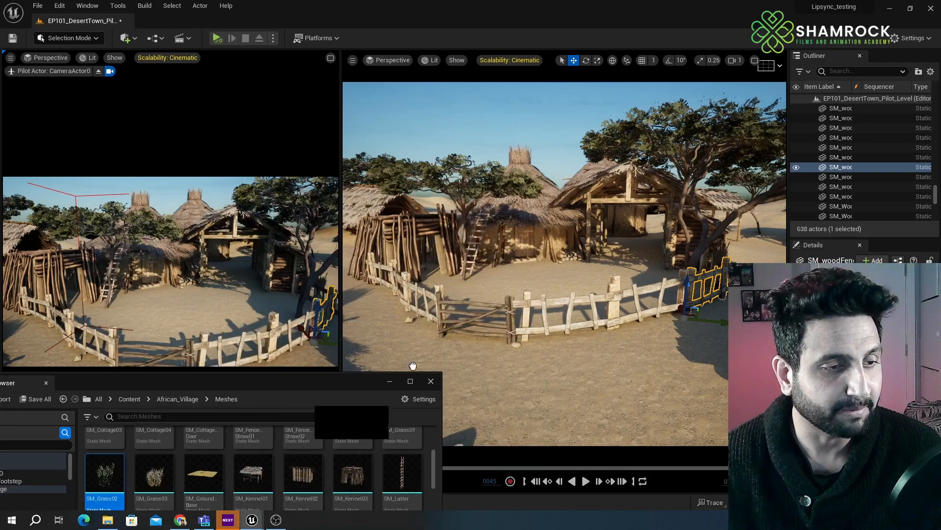
drag(105, 474, 539, 342)
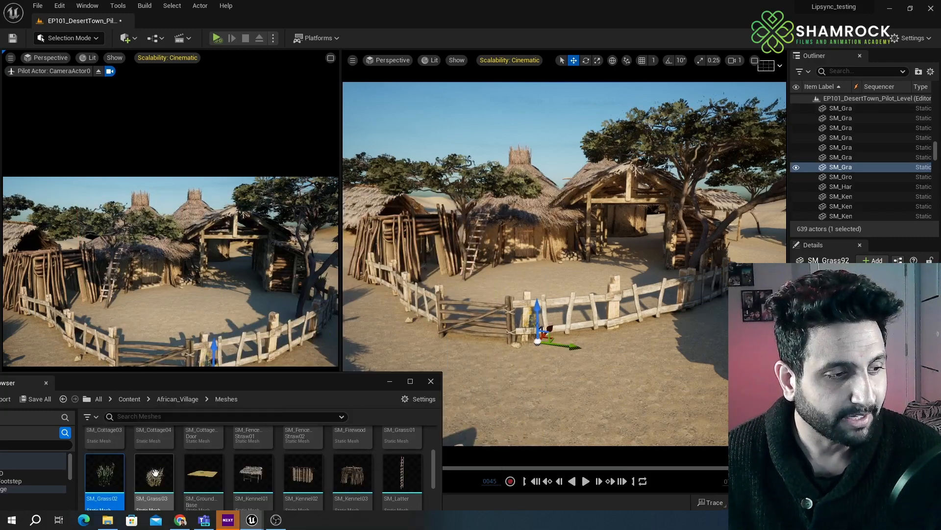
drag(154, 473, 621, 338)
key(ctrl+z)
key(ctrl+z)
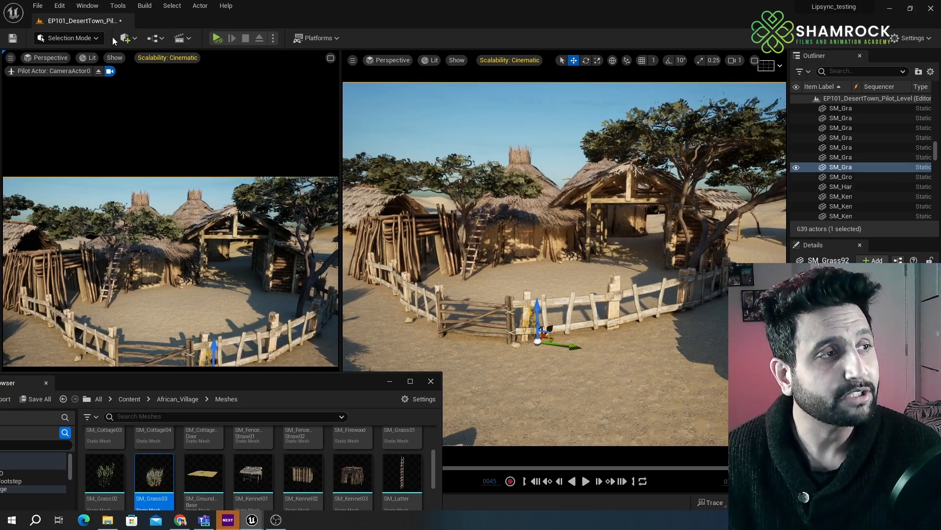
- Move the SM_Grass02 clump closer to the fence post beside the gate
click(69, 38)
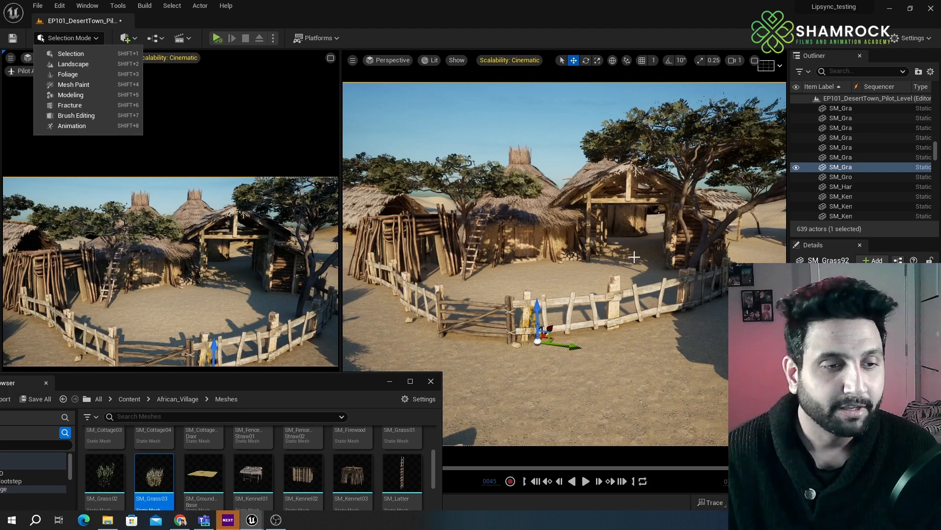
drag(551, 334, 544, 332)
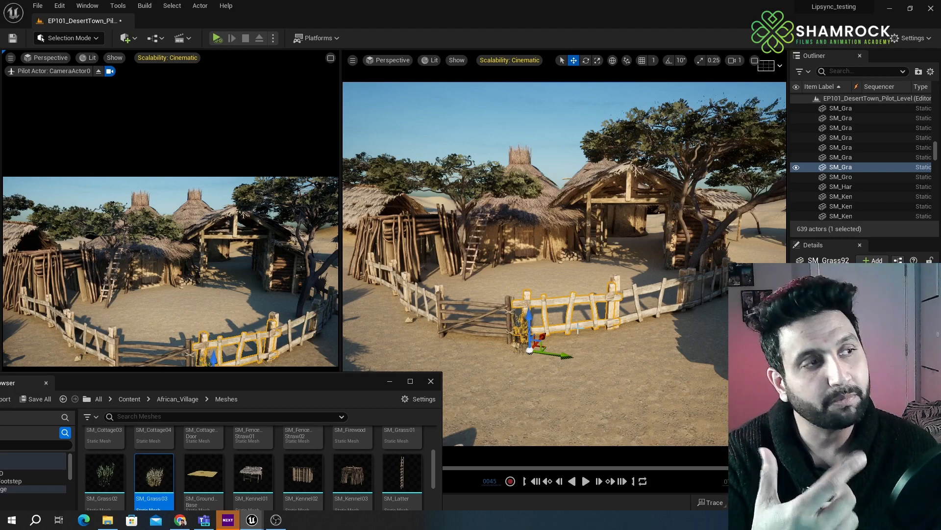
- Switch to Foliage mode and remove SM_Grass01_FoliageType together with its painted instance
click(71, 41)
click(79, 75)
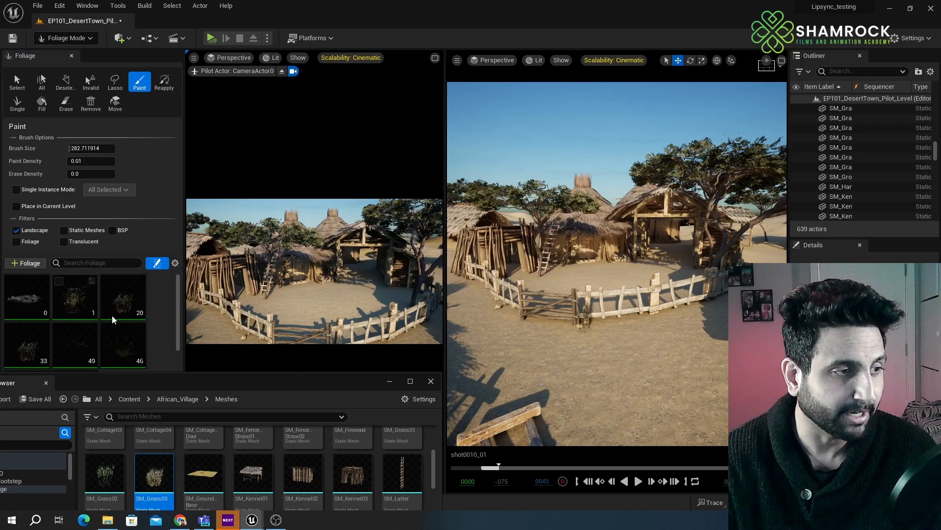
scroll(143, 325, down, 2)
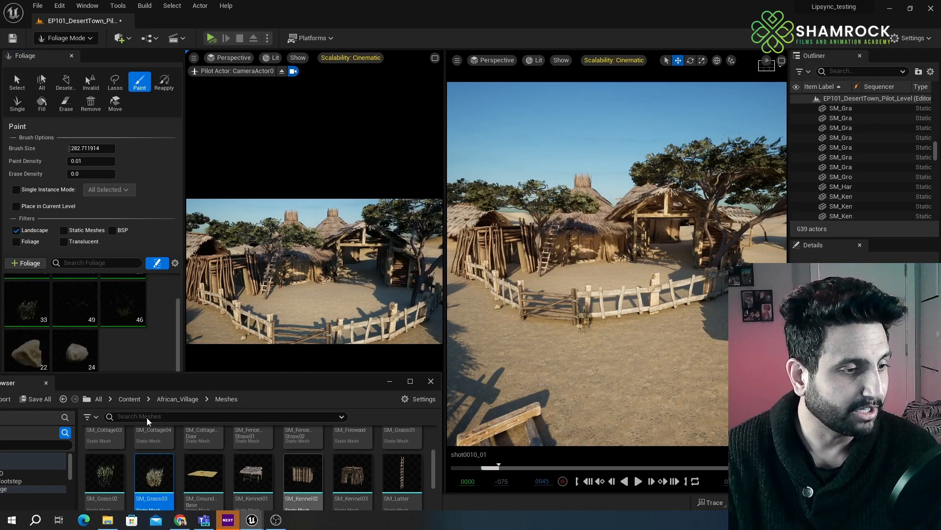
scroll(71, 308, up, 1)
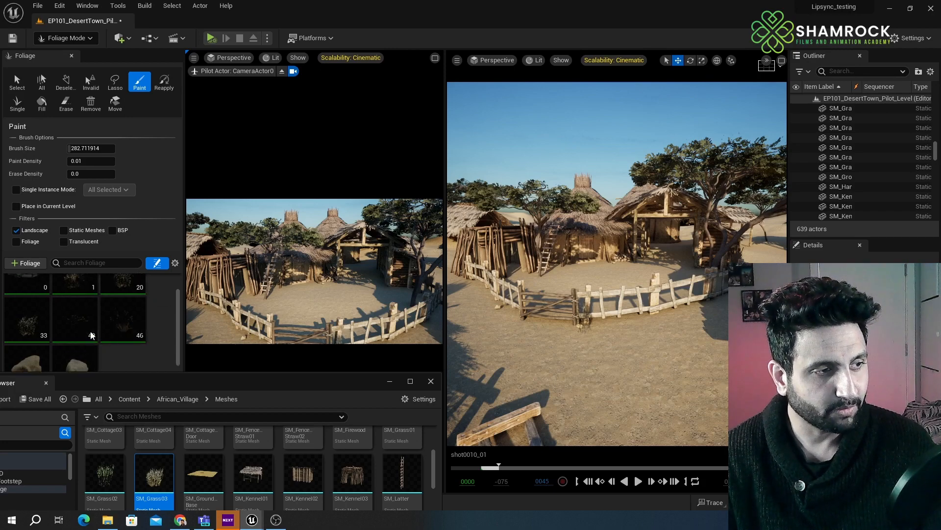
scroll(92, 336, up, 2)
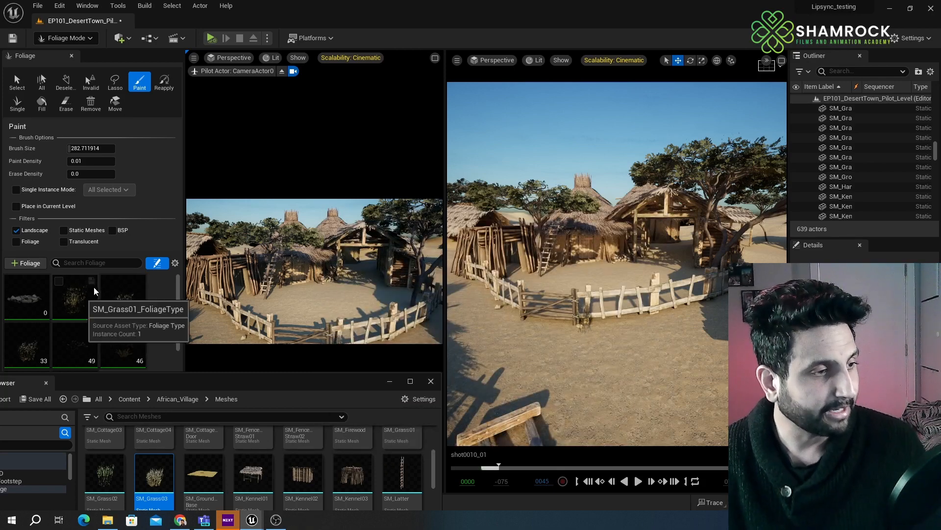
click(68, 291)
right_click(68, 291)
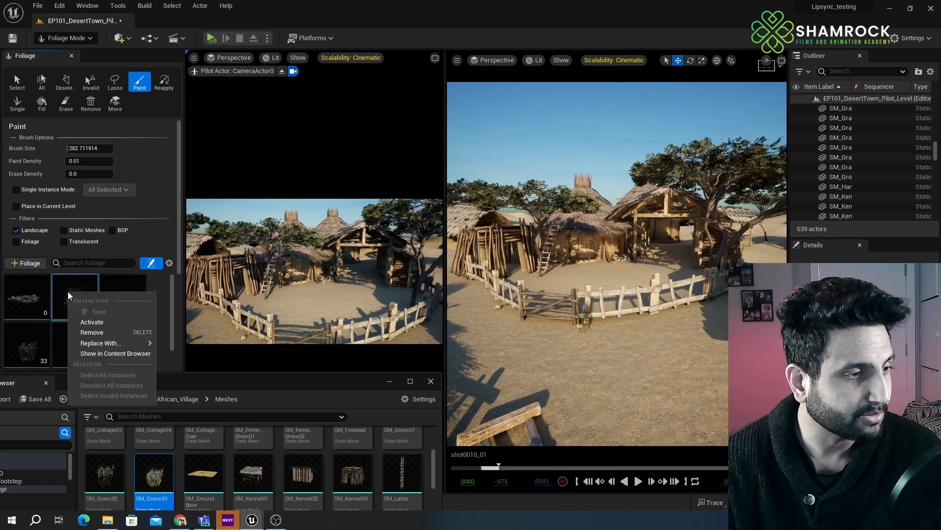
click(109, 333)
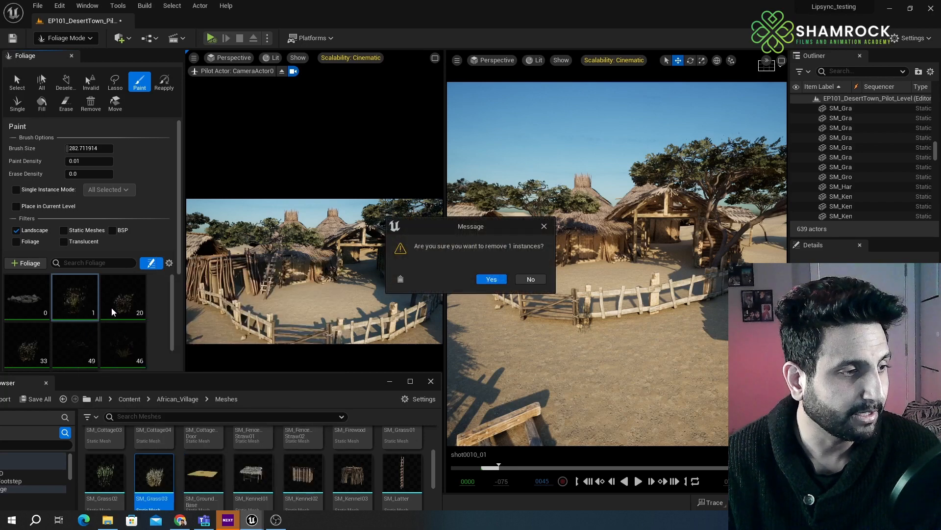
click(492, 279)
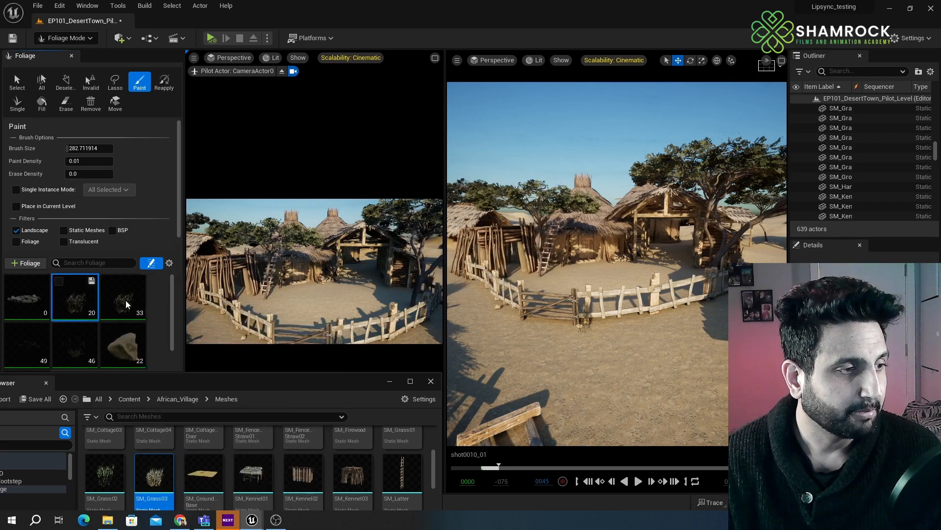
- Remove all remaining foliage types and their instances from the foliage palette
shift+click(113, 332)
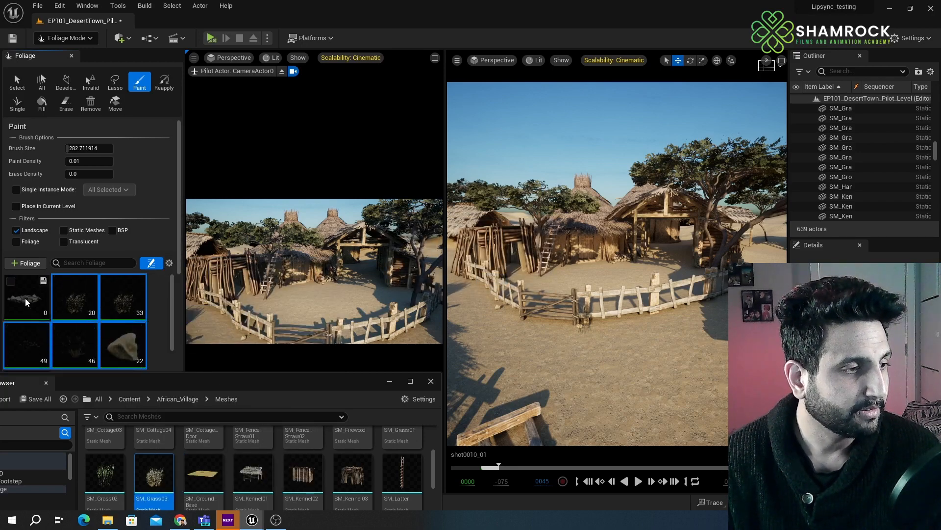
scroll(59, 328, down, 3)
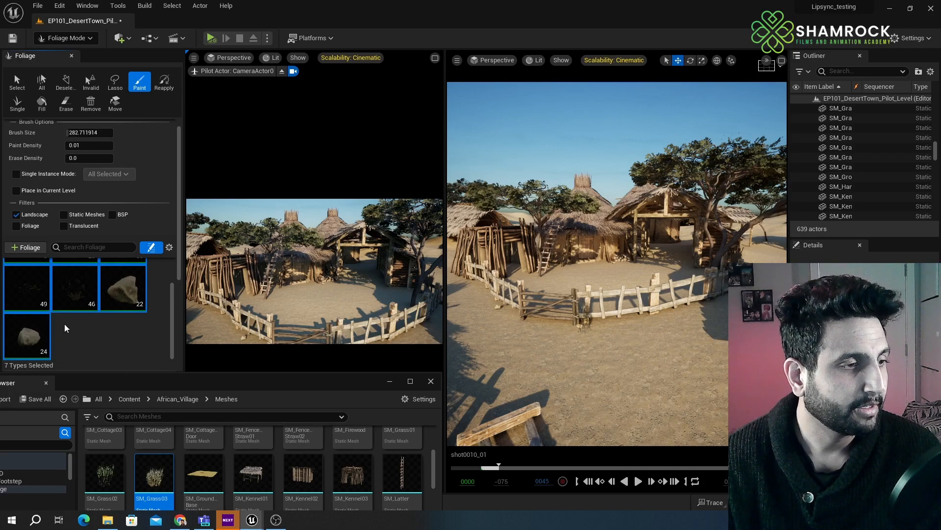
right_click(22, 331)
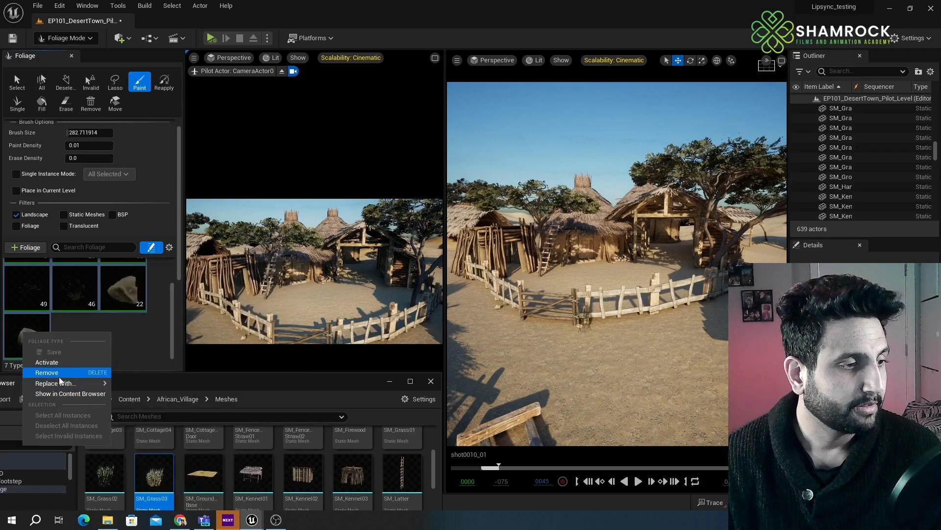
click(59, 376)
click(495, 279)
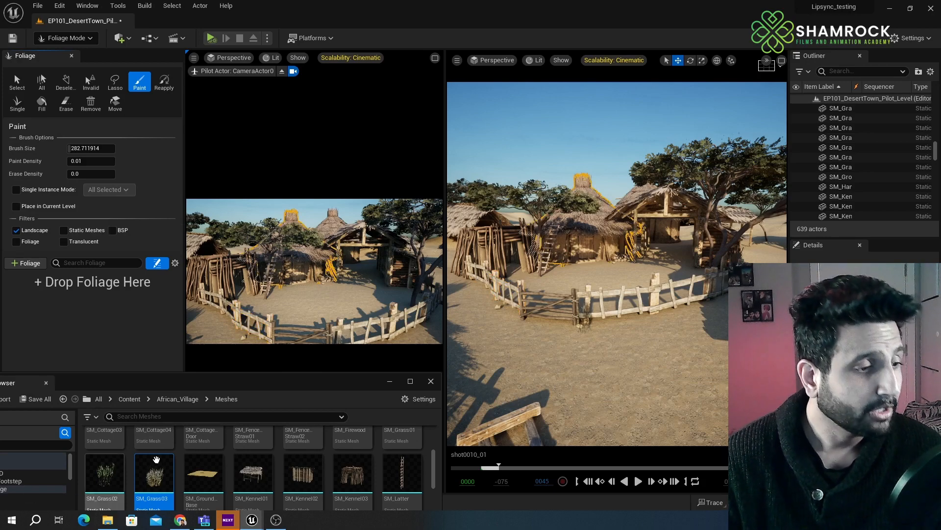
- Add the SM_Grass02, SM_Grass03 and SM_Grass01 meshes from African_Village to the foliage palette
drag(105, 471, 98, 338)
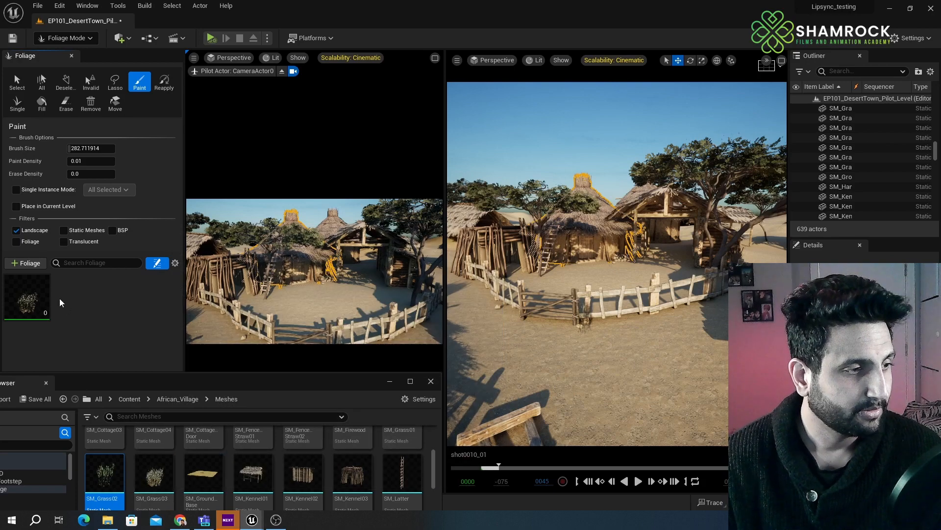
drag(158, 475, 127, 310)
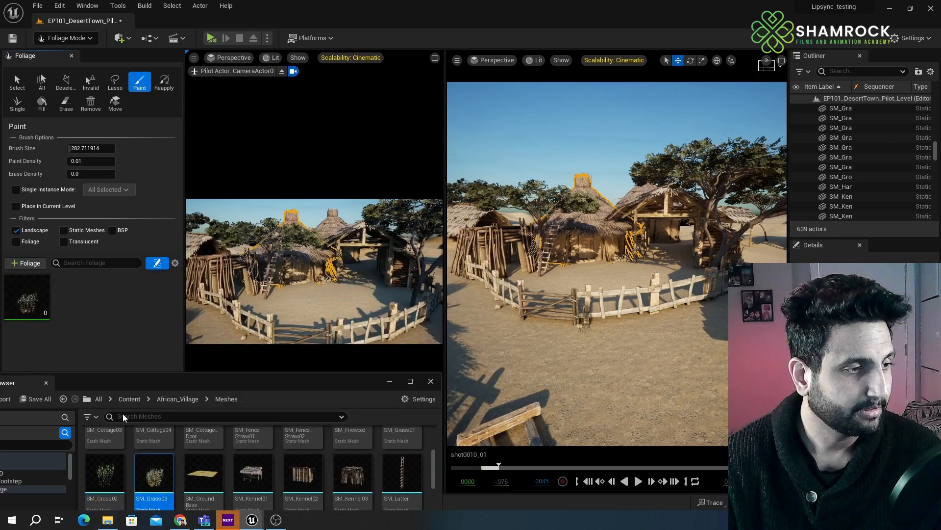
drag(154, 472, 78, 298)
click(29, 298)
drag(105, 474, 87, 290)
scroll(417, 459, up, 1)
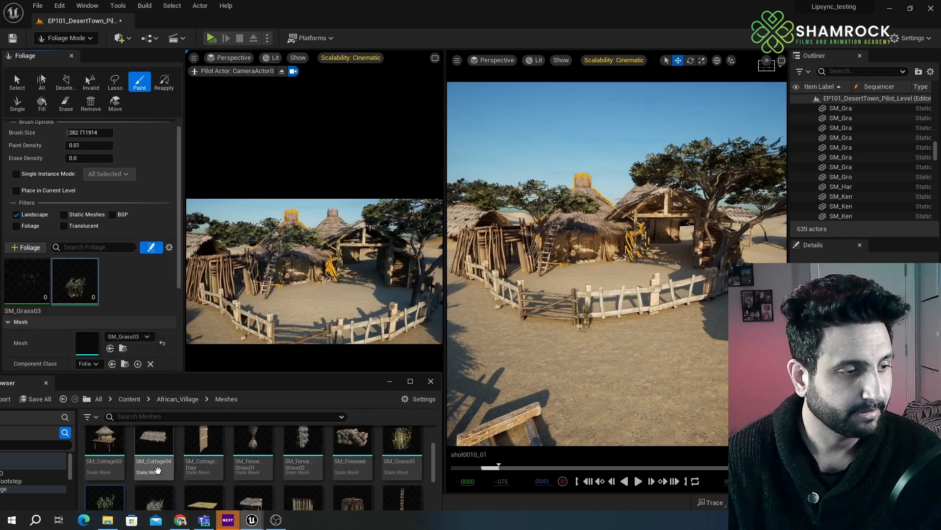
drag(418, 458, 128, 290)
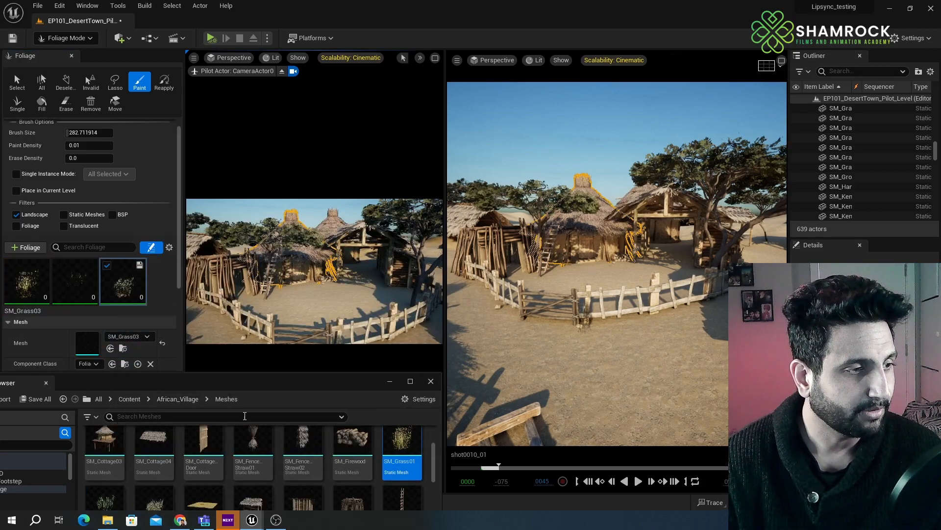
- Add the SM_Rock02, SM_Rock03 and SM_Rock04 meshes to the foliage palette
scroll(195, 466, down, 1)
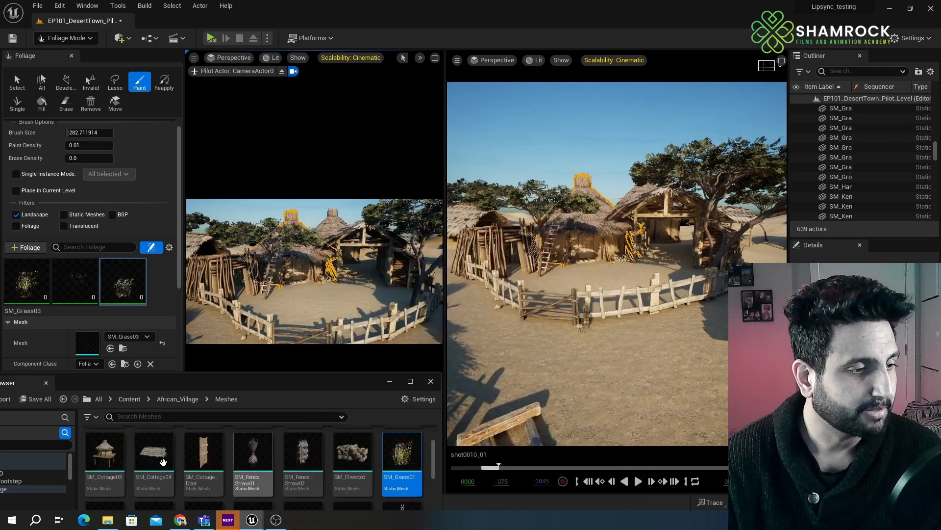
scroll(195, 466, down, 10)
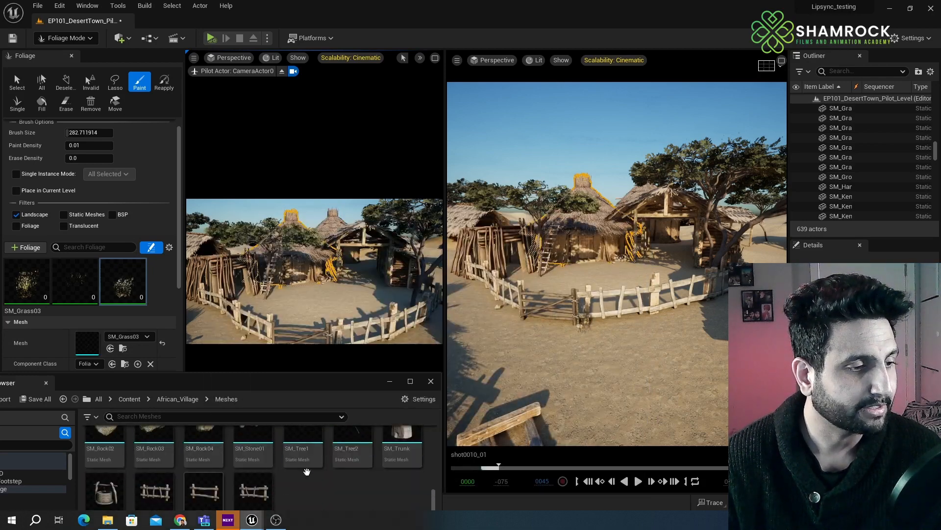
scroll(193, 470, up, 1)
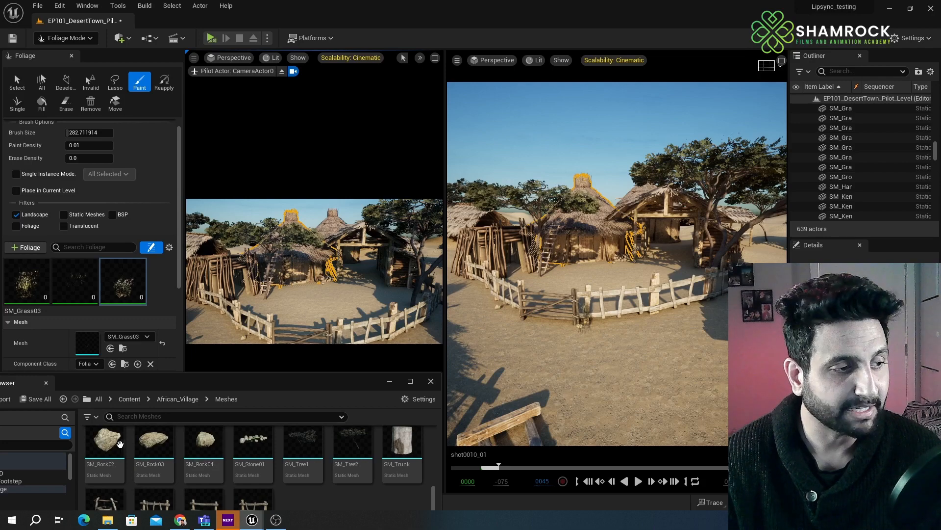
drag(120, 443, 137, 314)
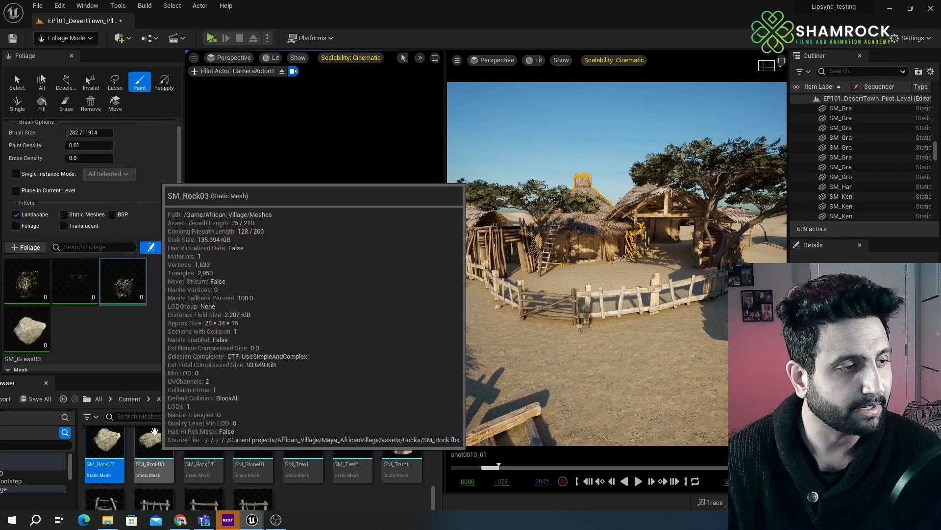
drag(154, 431, 88, 314)
drag(201, 459, 129, 318)
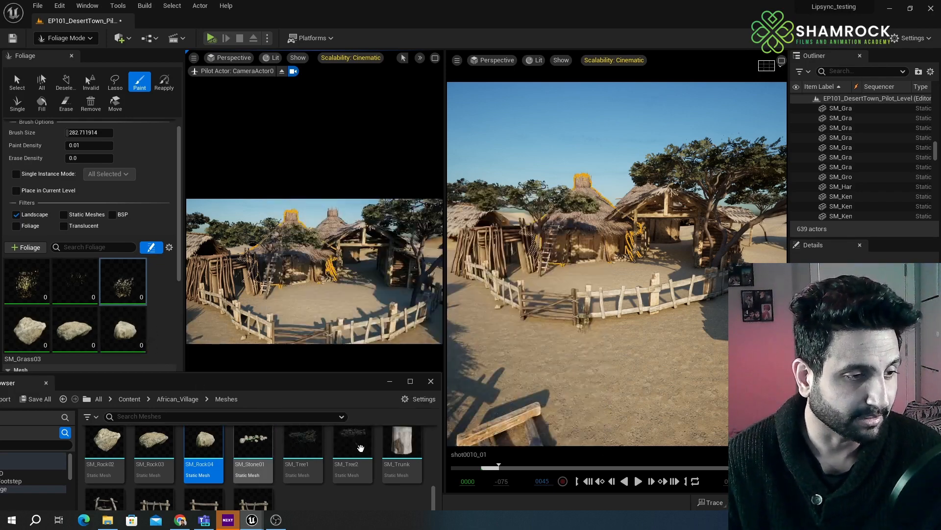
- Browse the content to the Props folder under Models in BattleField_Desert
scroll(308, 493, down, 1)
scroll(270, 480, up, 5)
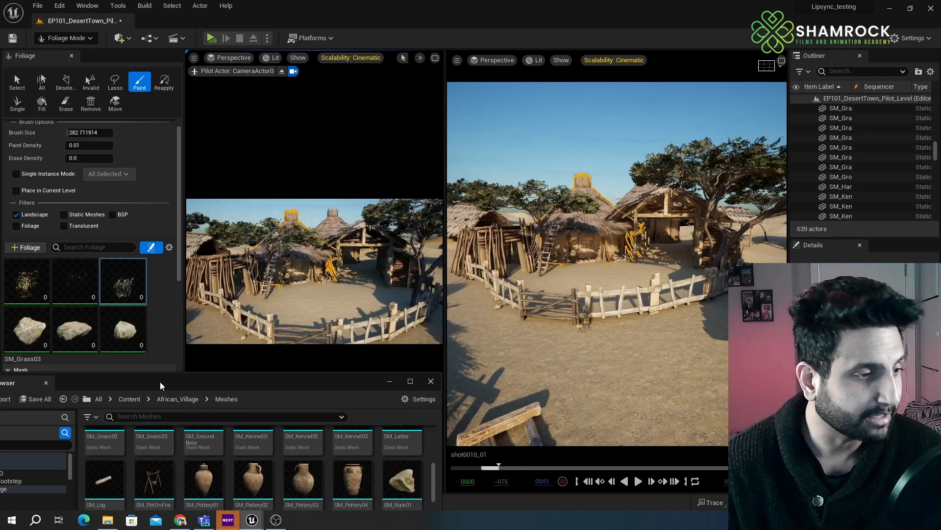
drag(154, 381, 468, 179)
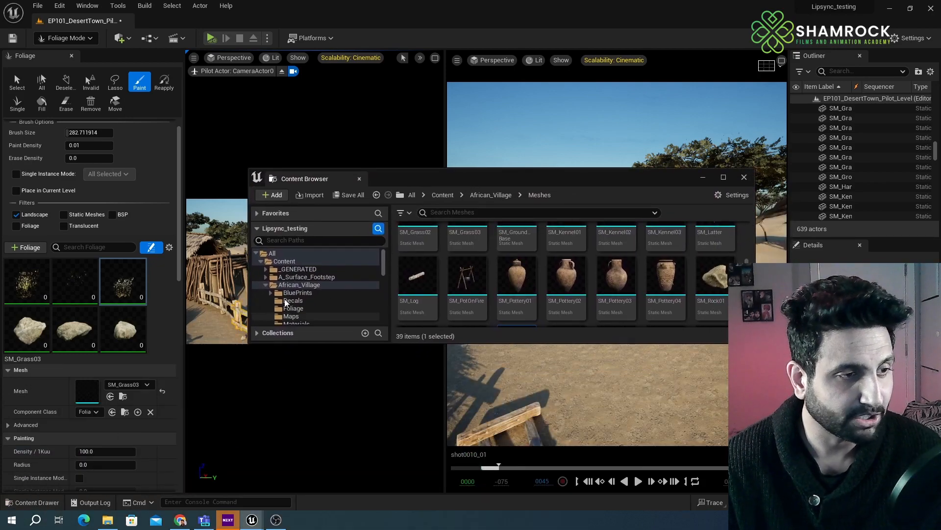
click(267, 285)
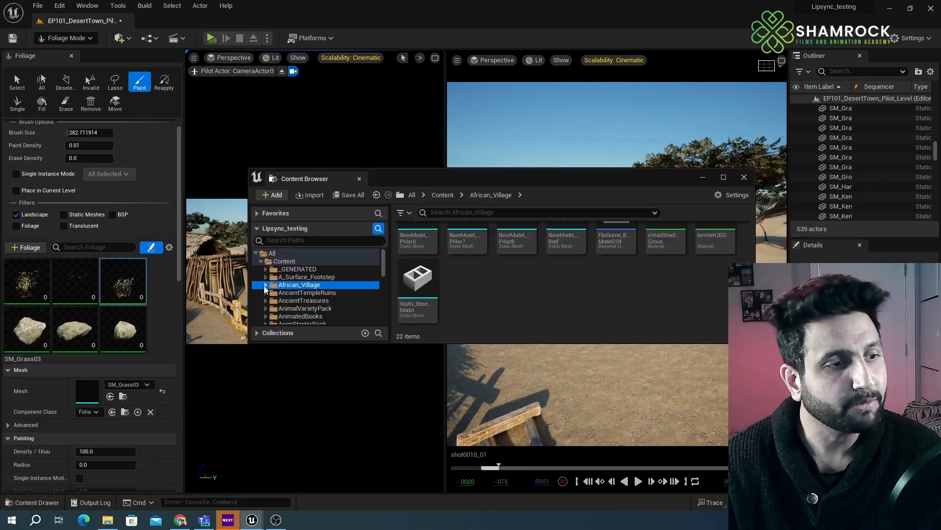
scroll(299, 301, down, 3)
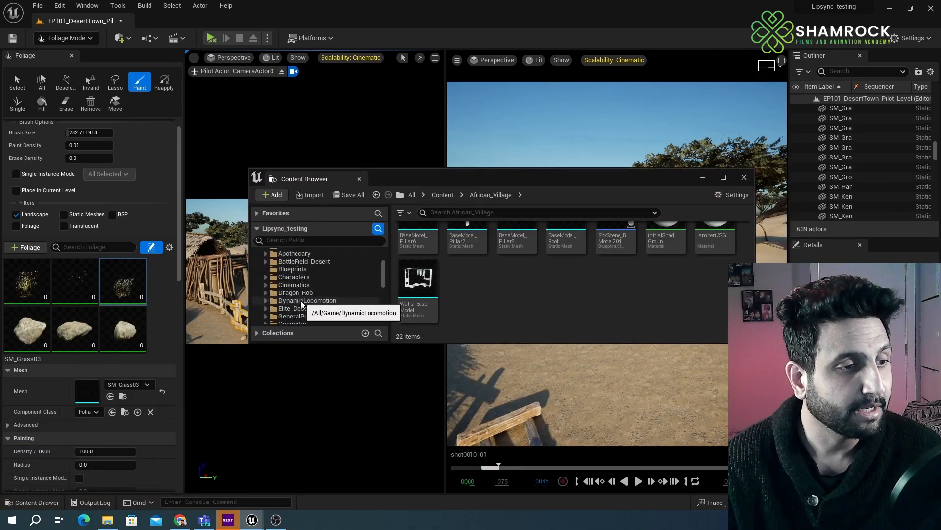
click(264, 293)
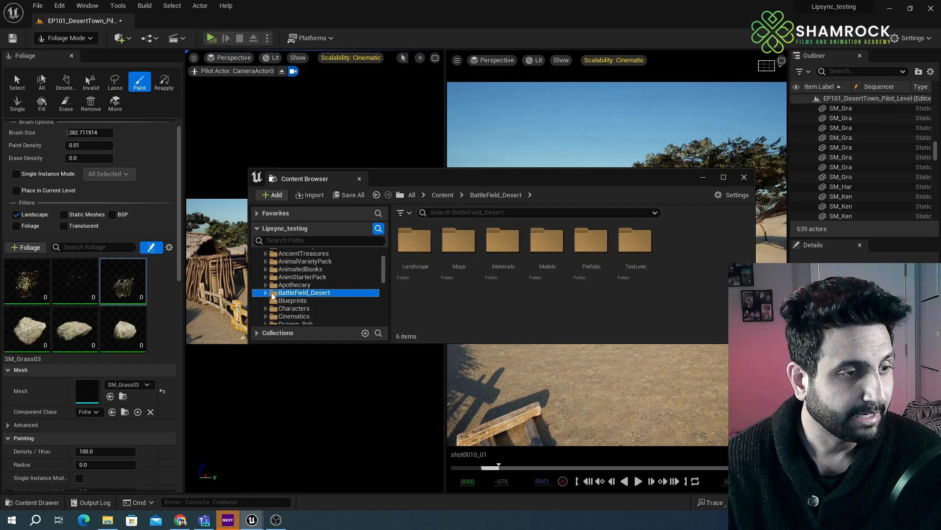
scroll(300, 305, down, 2)
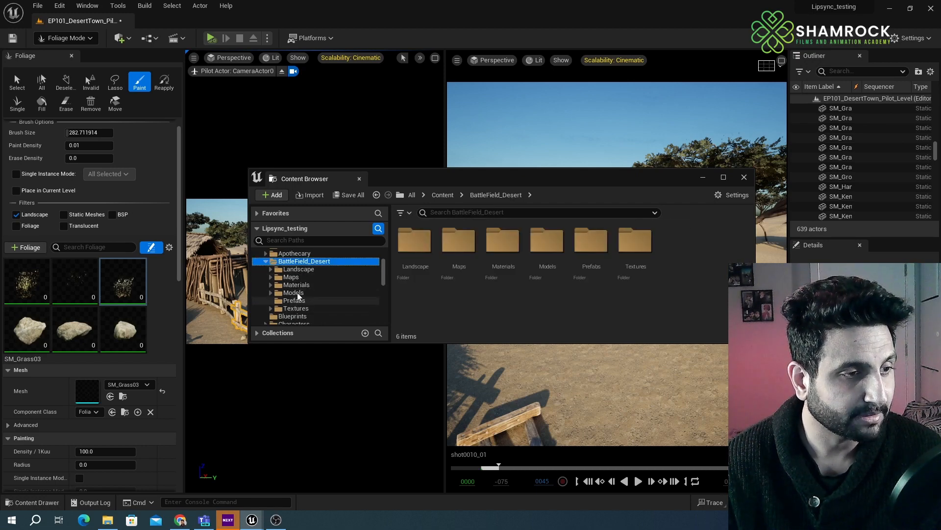
click(297, 292)
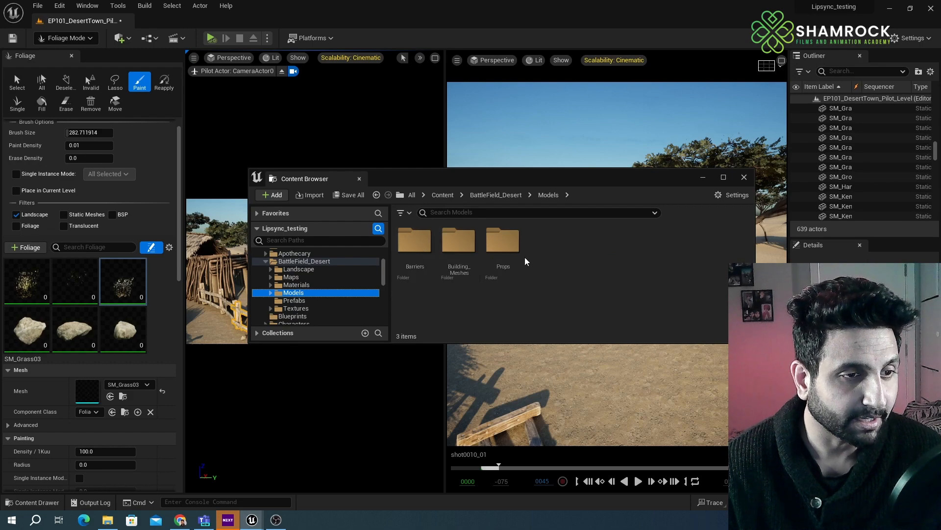
double_click(508, 253)
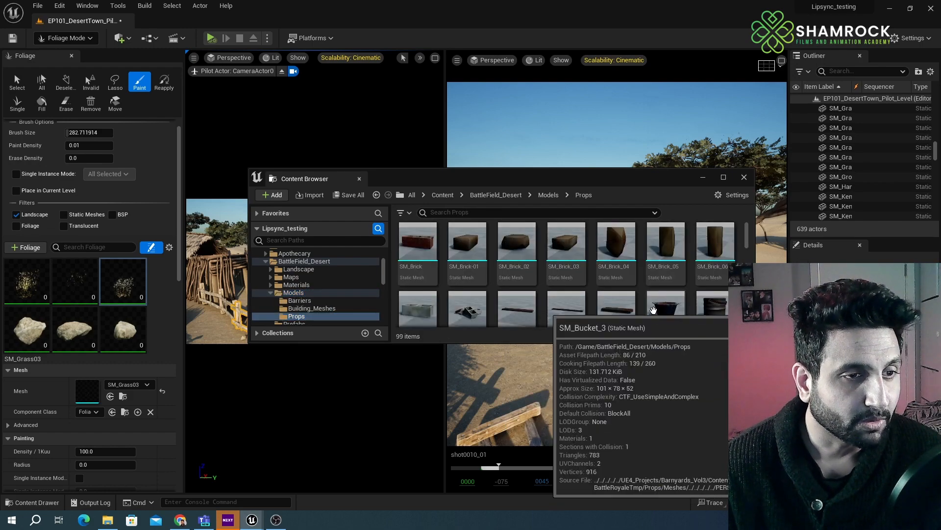
- Add the Concrete Block_03 static mesh from the BattleField_Desert Props folder to the foliage palette
scroll(657, 309, down, 1)
scroll(685, 279, down, 1)
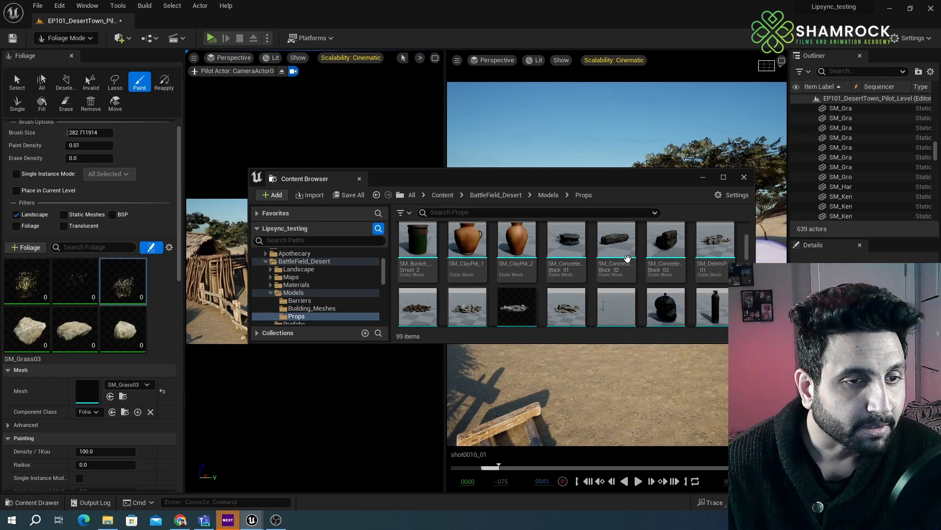
drag(657, 244, 98, 307)
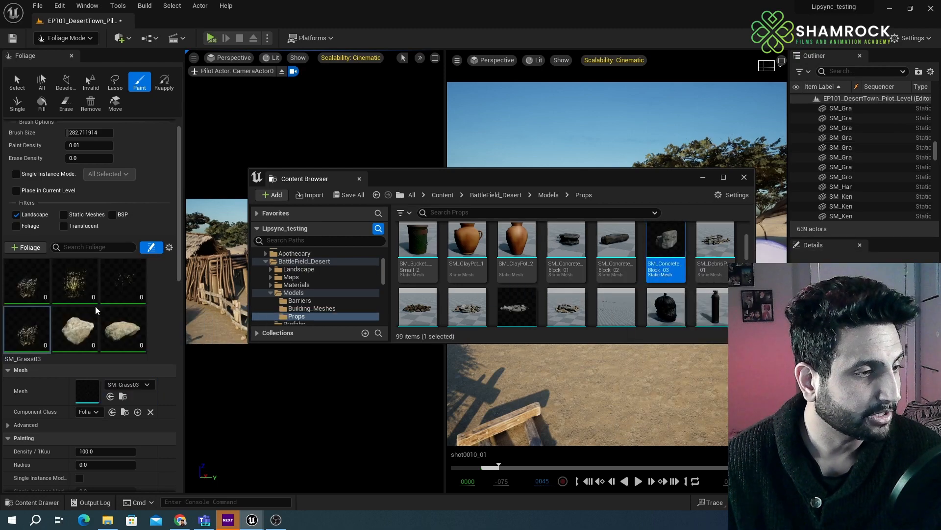
- Look through the BattleField_Desert Props, Building_Meshes and Landscape Rocks folders for more meshes suited to foliage painting
scroll(564, 290, down, 5)
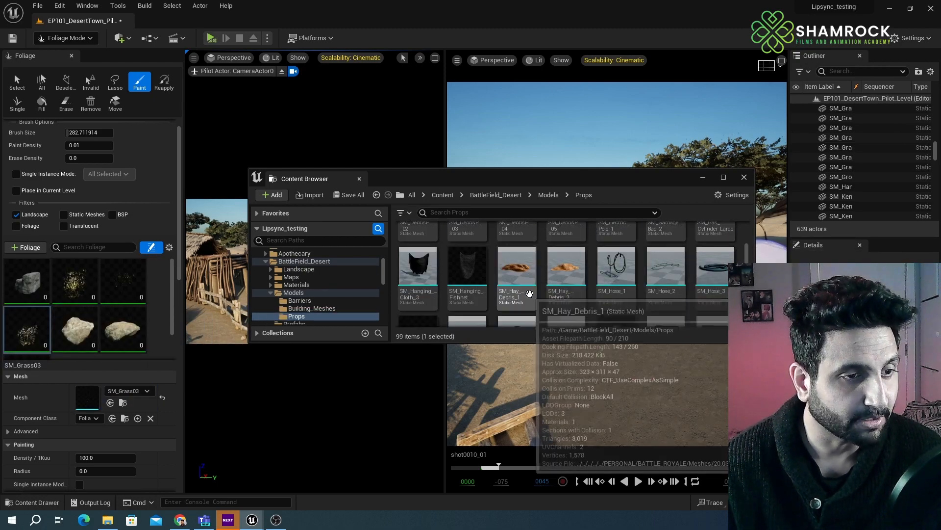
drag(539, 174, 554, 298)
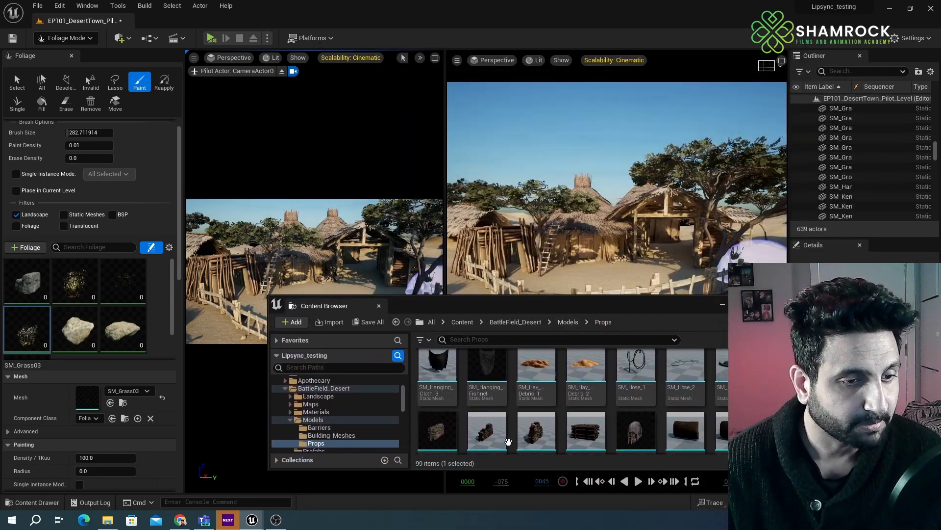
scroll(508, 441, down, 3)
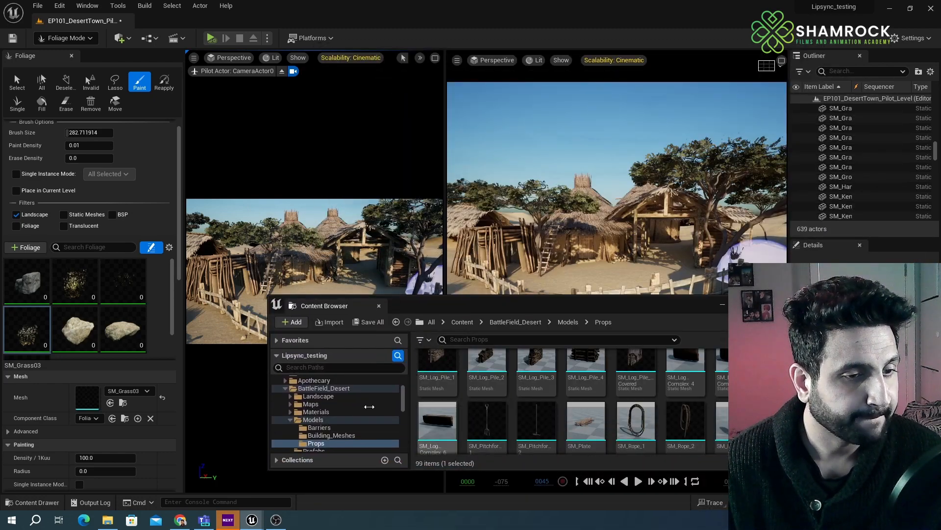
click(326, 436)
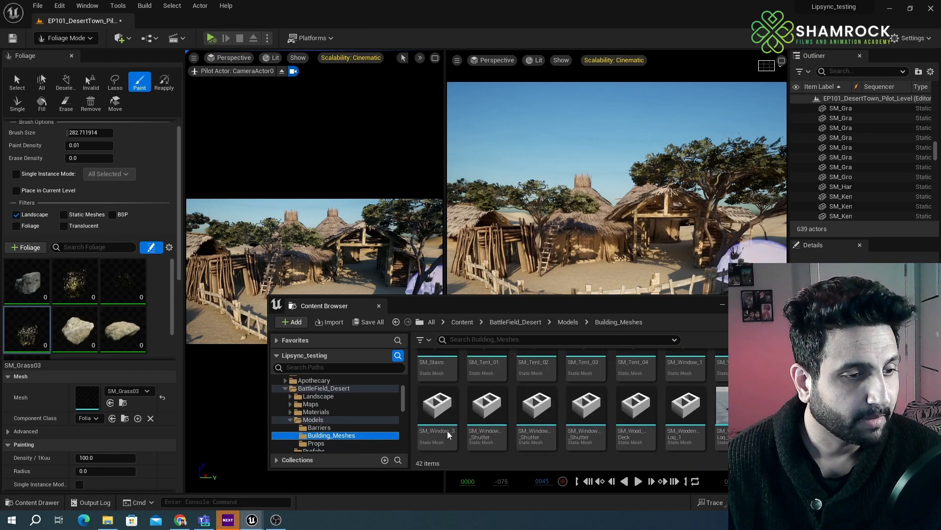
scroll(589, 436, up, 2)
scroll(590, 436, up, 2)
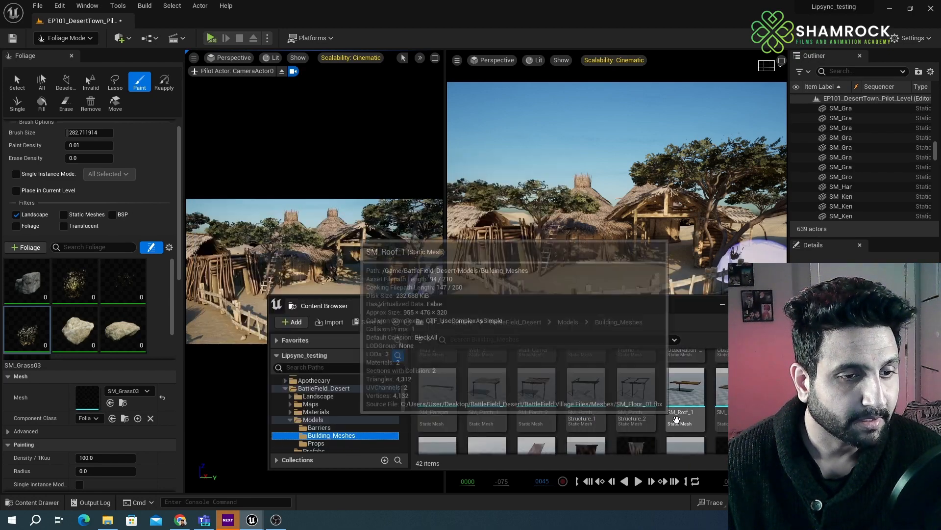
click(326, 412)
click(319, 397)
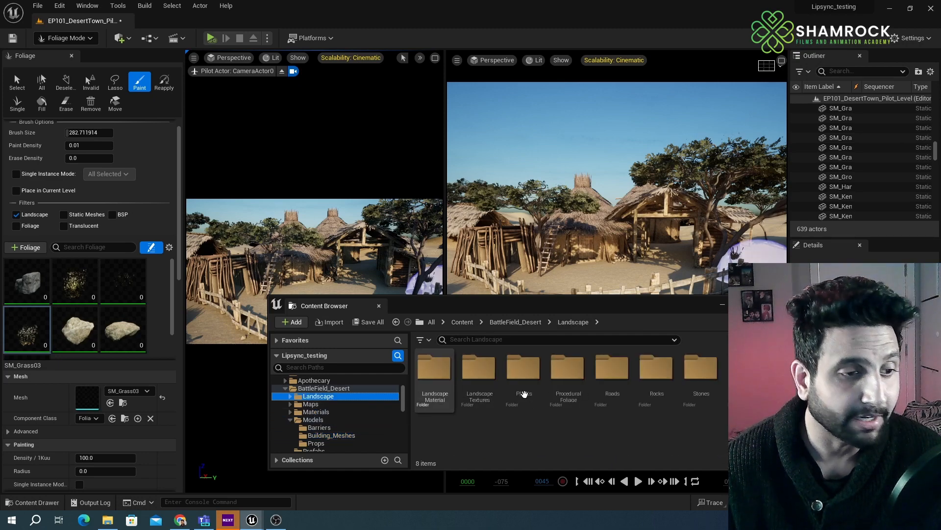
double_click(656, 388)
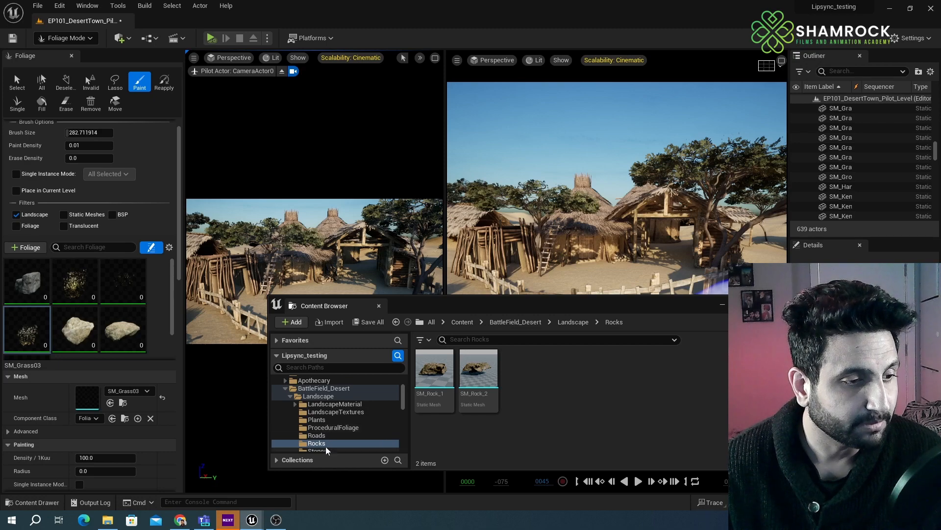
- Add SM_Plant_6, SM_Plant_2, SM_Plant_4 and SM_Plant_1 from the BattleField_Desert Landscape Plants folder to the foliage palette, and minimize the Content Browser
click(317, 420)
drag(655, 371, 118, 269)
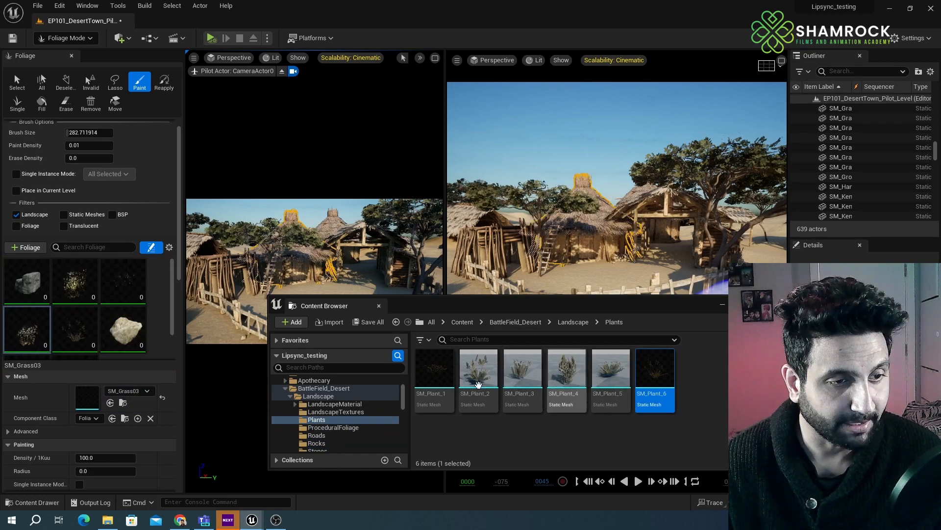
drag(478, 384, 99, 294)
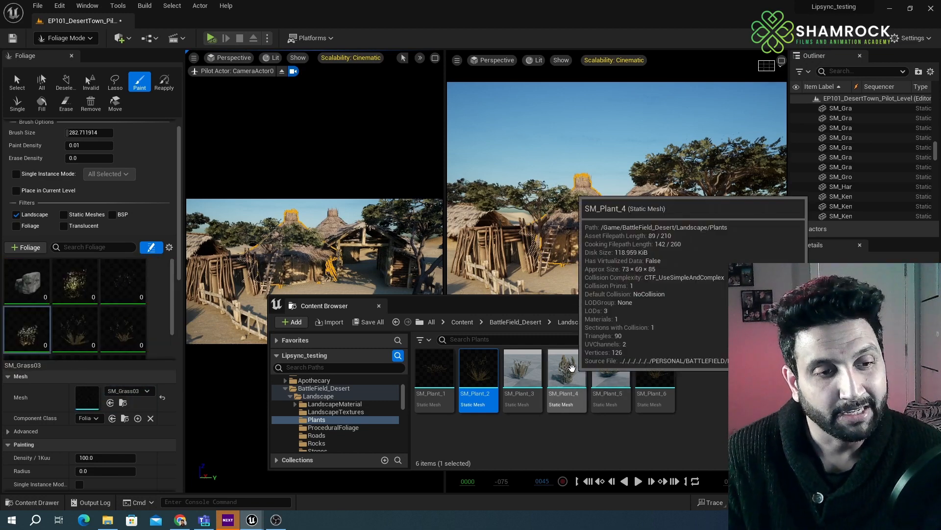
drag(572, 367, 116, 305)
drag(453, 376, 173, 334)
scroll(74, 324, up, 2)
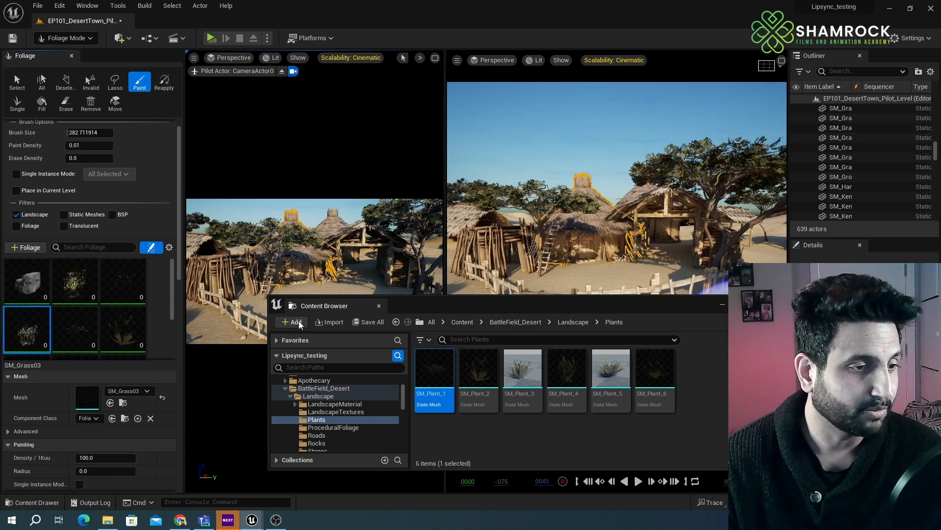
drag(560, 301, 502, 306)
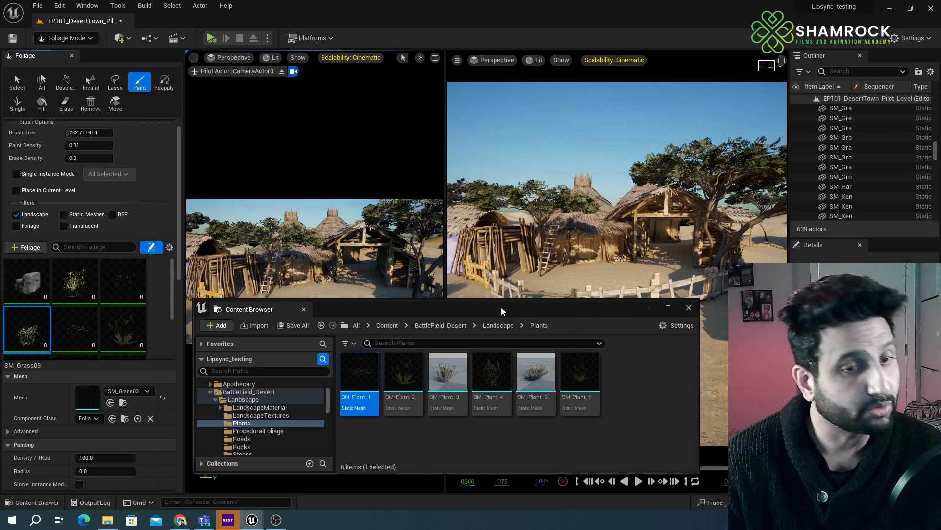
click(647, 308)
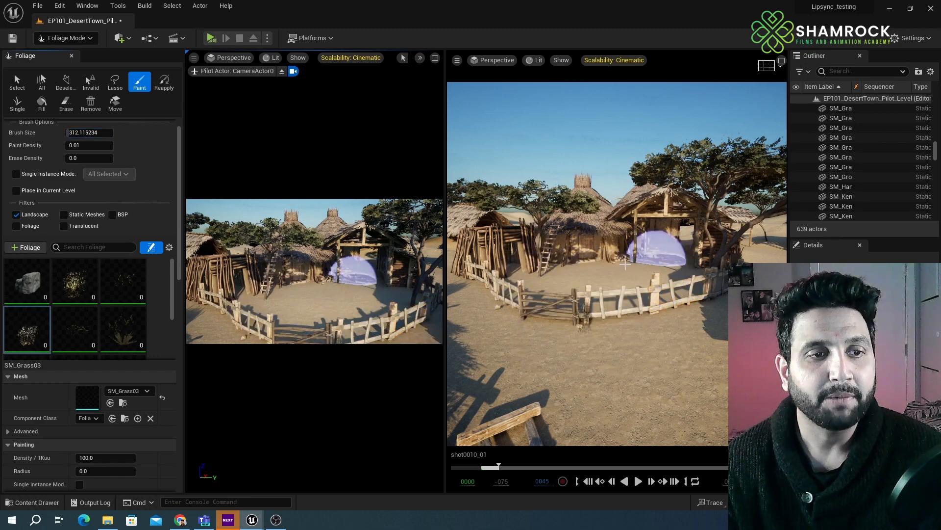
- Try painting the foliage mix across the fenced yard in front of the huts, and erase the painted instances
right_drag(588, 307, 588, 350)
key(e)
key(w)
mouse_move(621, 310)
mouse_down()
mouse_move(611, 324)
mouse_move(654, 286)
mouse_move(559, 302)
mouse_move(545, 333)
mouse_move(638, 323)
mouse_move(542, 294)
mouse_move(706, 294)
mouse_up()
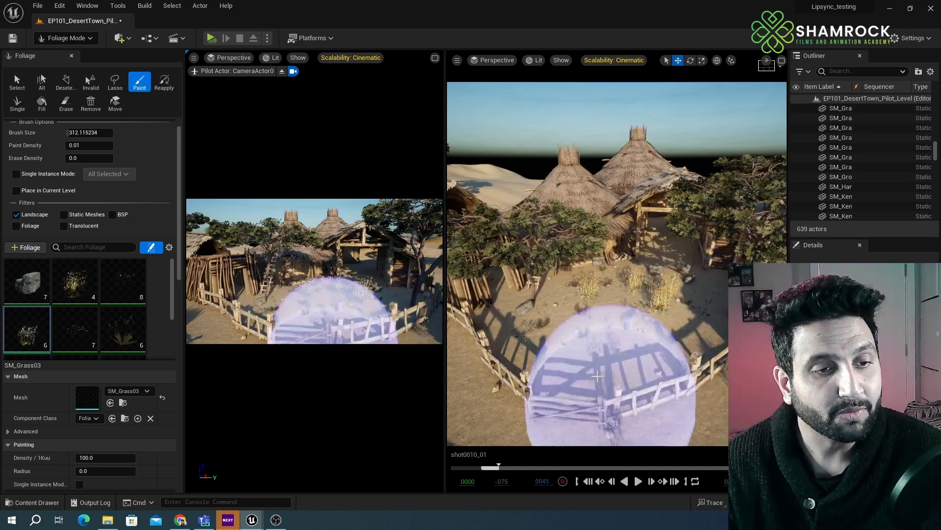
key(w)
mouse_move(604, 375)
right_down()
mouse_move(595, 380)
mouse_move(594, 333)
mouse_move(595, 357)
mouse_move(613, 360)
right_up()
key(q)
key(s)
key(e)
key(s)
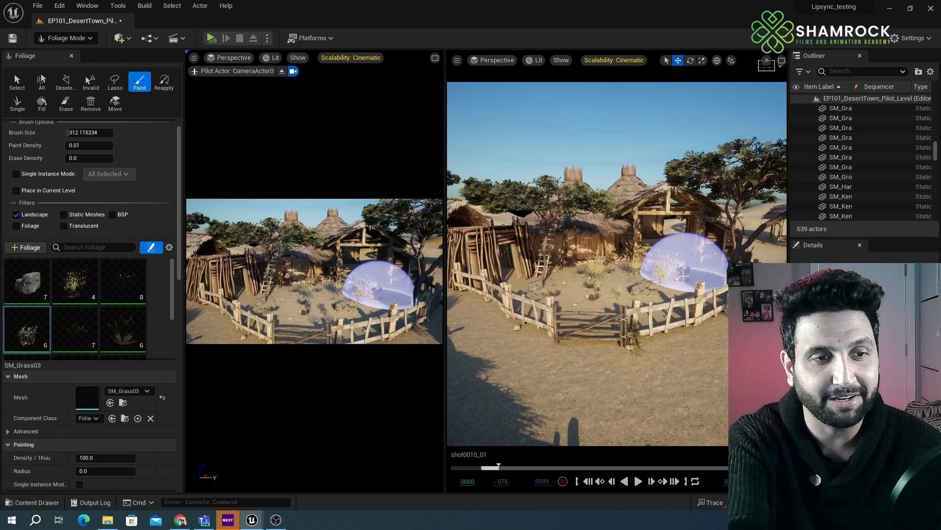
shift+click(654, 319)
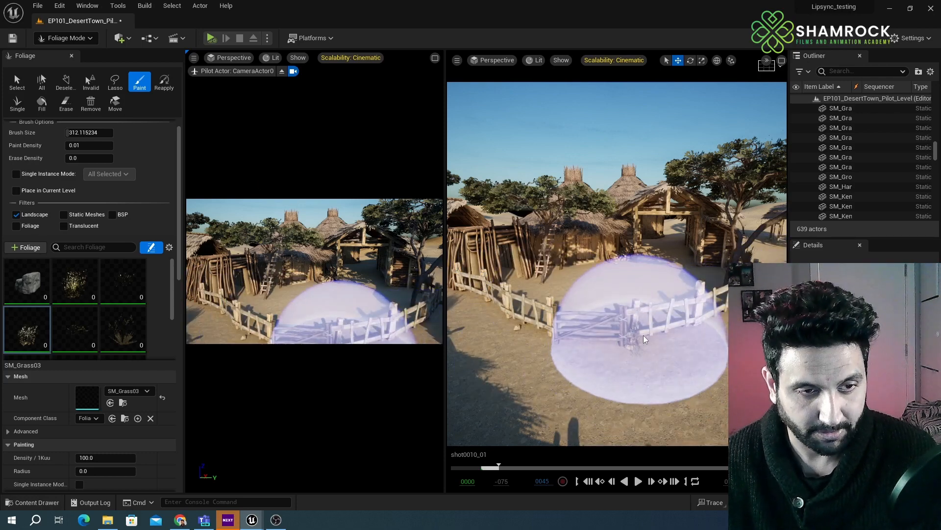
- Reduce the foliage brush size to about 196 and paint grass, plants and rocks along the wooden fence on both sides of the gate
drag(80, 133, 66, 133)
drag(638, 337, 683, 335)
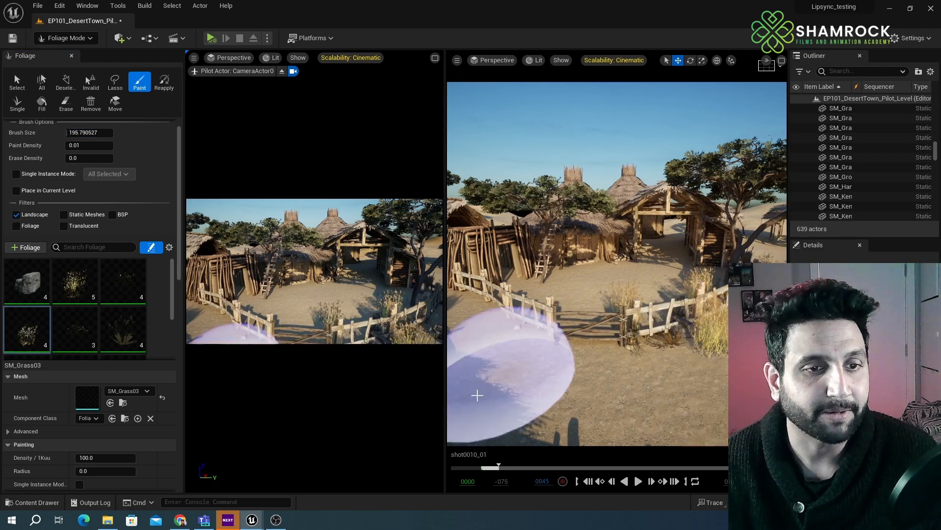
right_drag(526, 337, 483, 337)
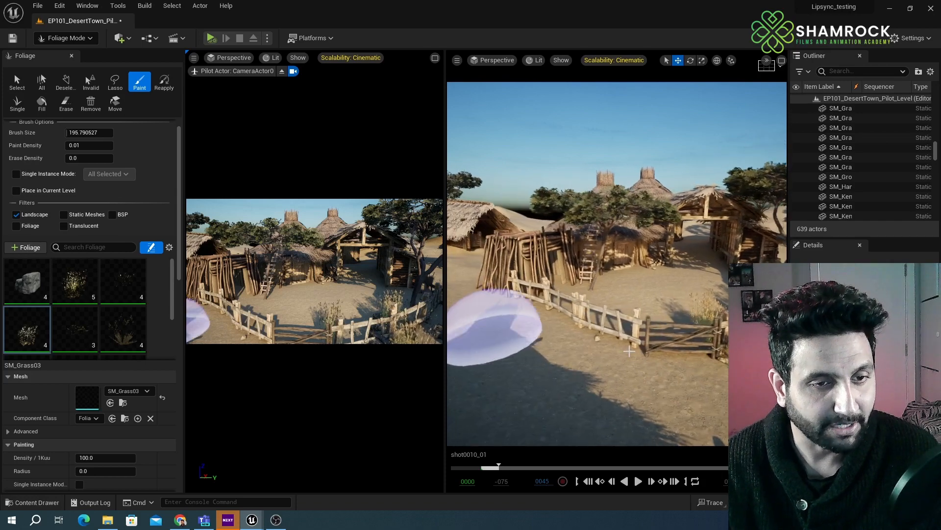
mouse_move(630, 349)
mouse_down()
mouse_move(517, 295)
mouse_move(662, 333)
mouse_move(567, 327)
mouse_move(485, 298)
mouse_move(509, 296)
mouse_up()
key(ctrl+z)
click(610, 340)
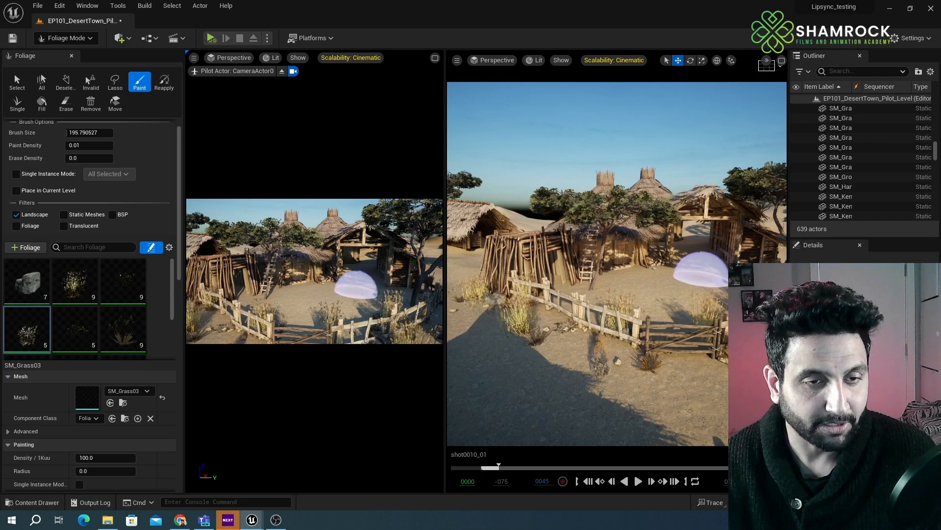
- Paint foliage inside the yard along the hut fronts and around the entrance of the open thatched shelter
right_drag(701, 270, 723, 262)
key(w)
click(723, 257)
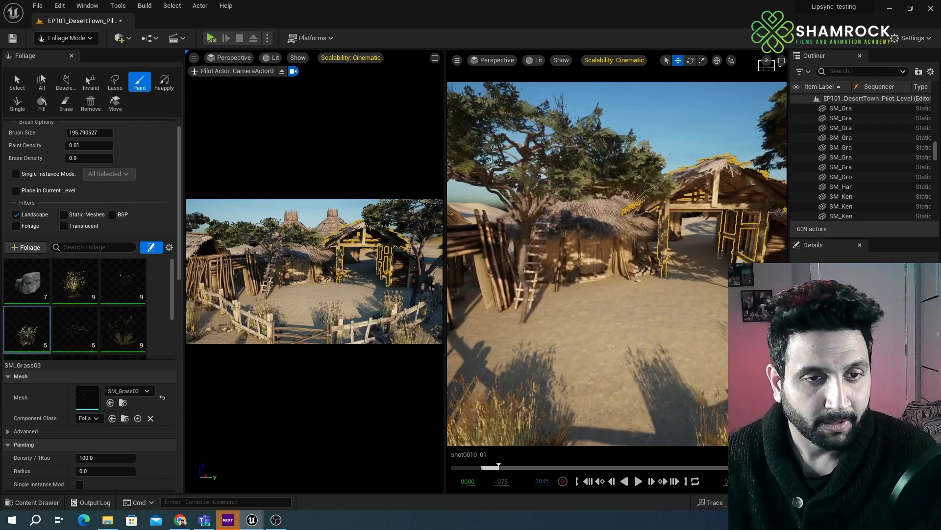
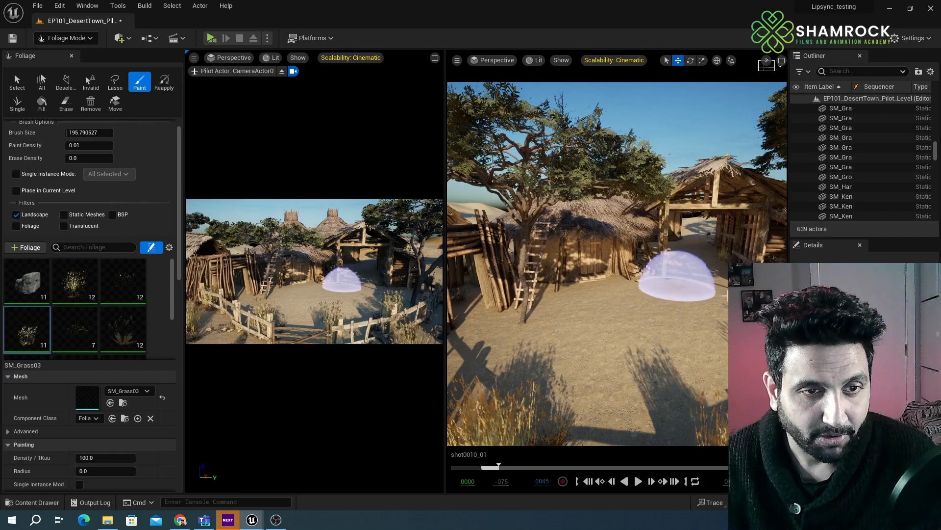
right_drag(661, 283, 702, 282)
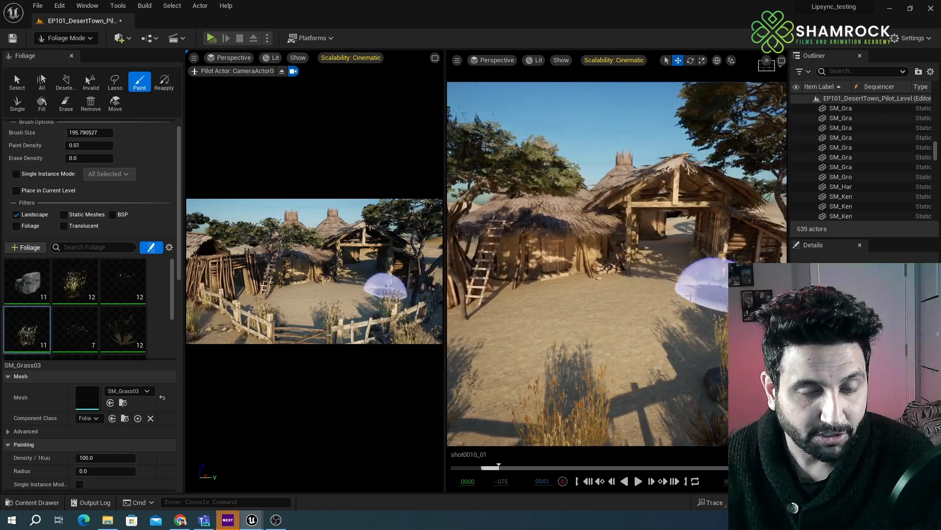
click(675, 239)
drag(639, 242, 669, 267)
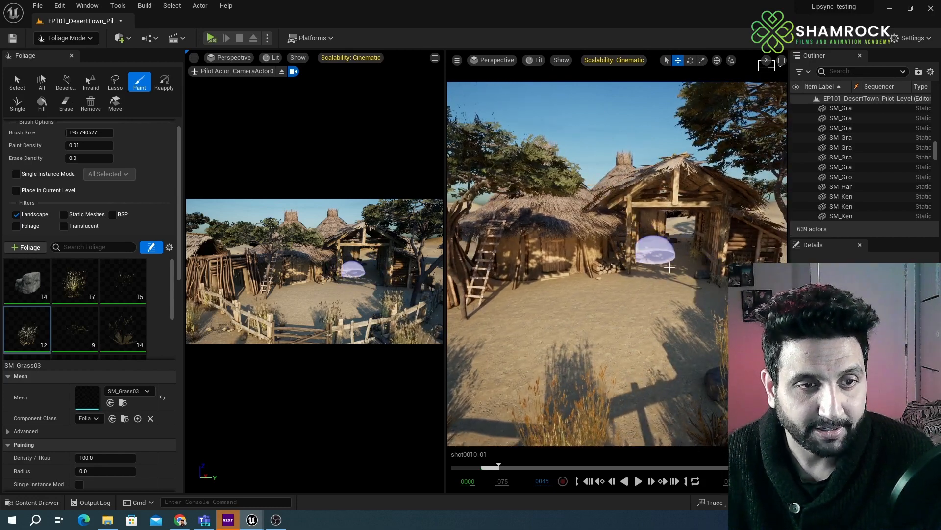
right_drag(618, 311, 579, 319)
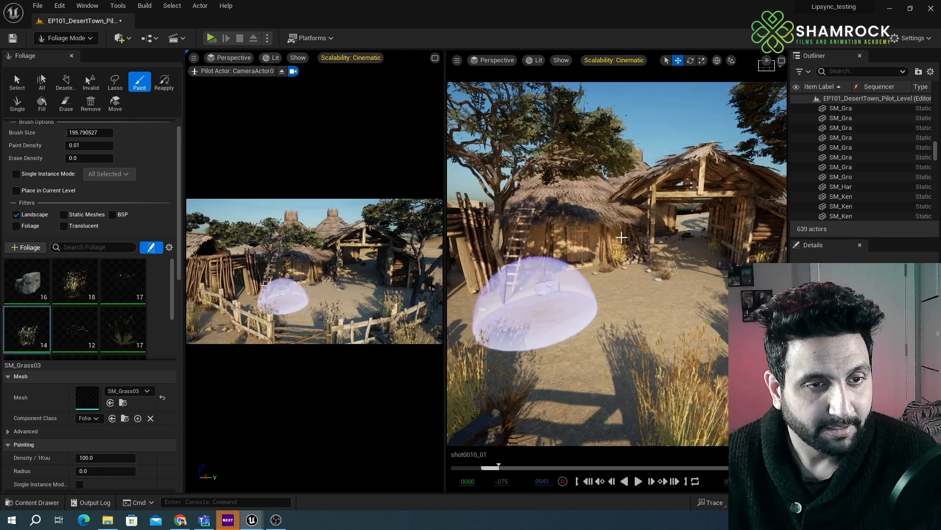
- Paint more foliage on the open ground outside the fence to the left of the gate
mouse_move(621, 238)
right_down()
mouse_move(623, 324)
mouse_move(550, 339)
right_up()
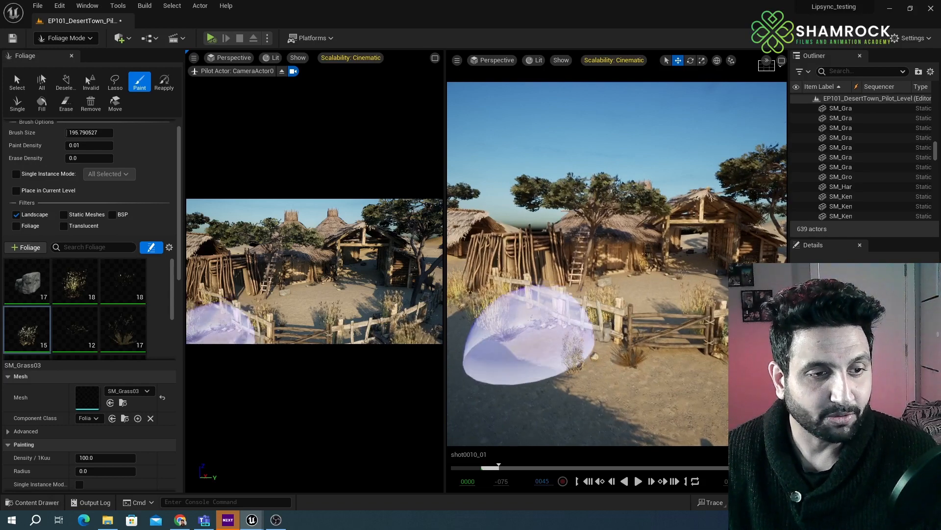
mouse_move(515, 361)
mouse_down()
mouse_move(522, 333)
mouse_move(571, 358)
mouse_move(619, 361)
mouse_up()
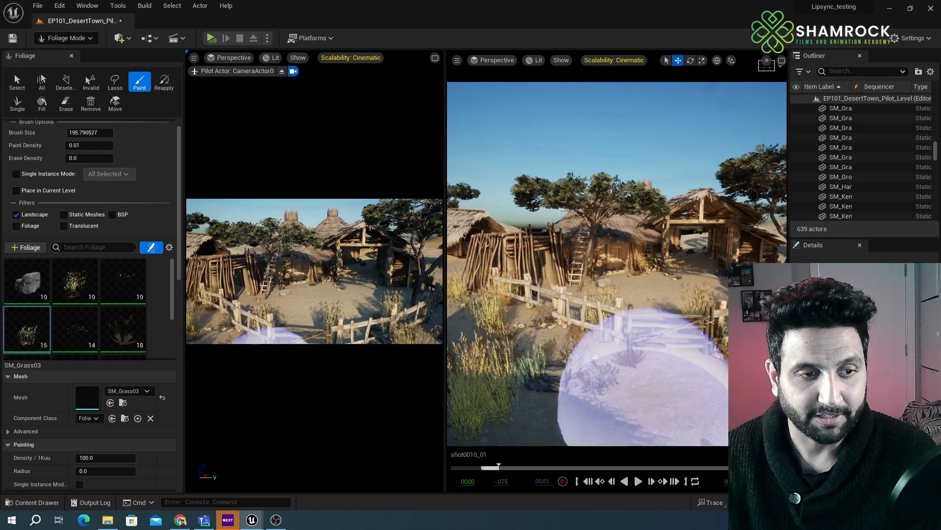
- Erase the painted grass clumps standing on the yard ground just inside the wooden gate
mouse_move(620, 362)
right_down()
mouse_move(613, 355)
mouse_move(662, 355)
right_up()
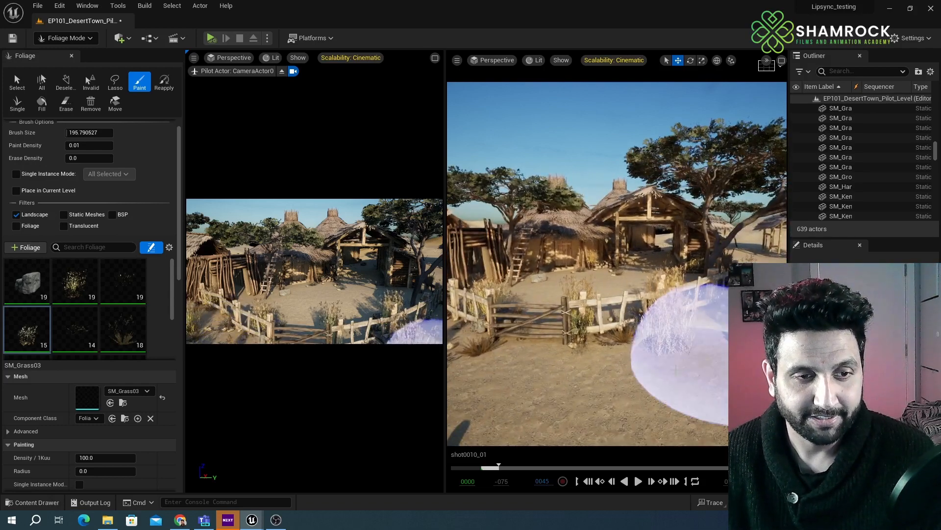
mouse_move(519, 346)
right_down()
mouse_move(589, 328)
mouse_move(658, 361)
right_up()
right_click(589, 327)
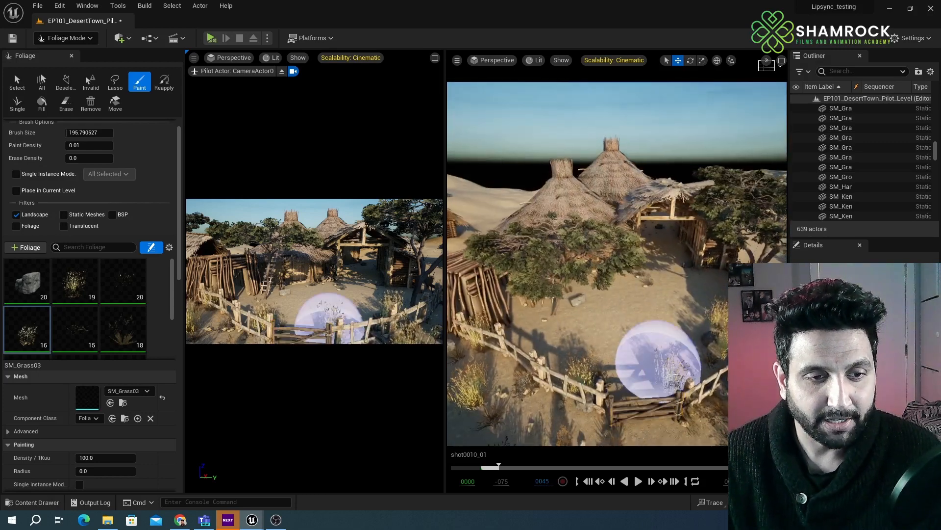
click(66, 103)
mouse_move(647, 361)
mouse_down()
mouse_move(637, 319)
mouse_move(651, 284)
mouse_up()
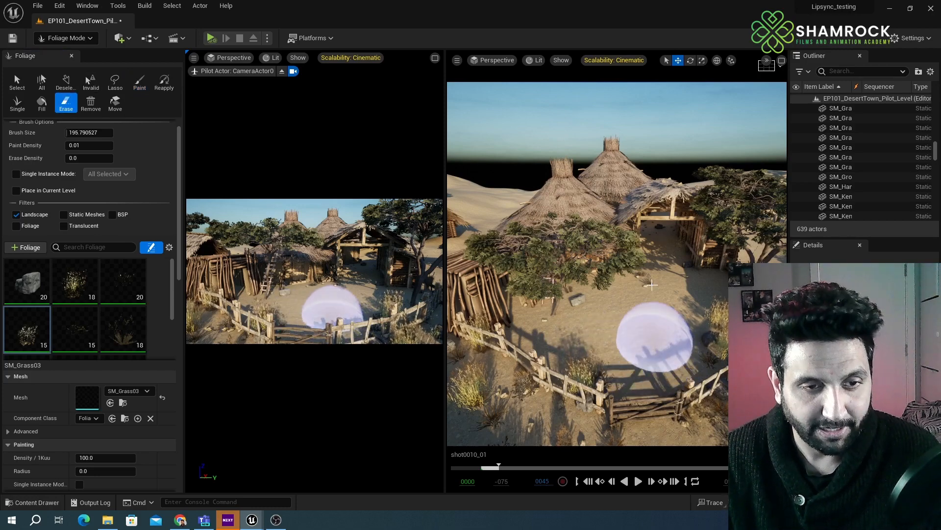
scroll(588, 319, up, 4)
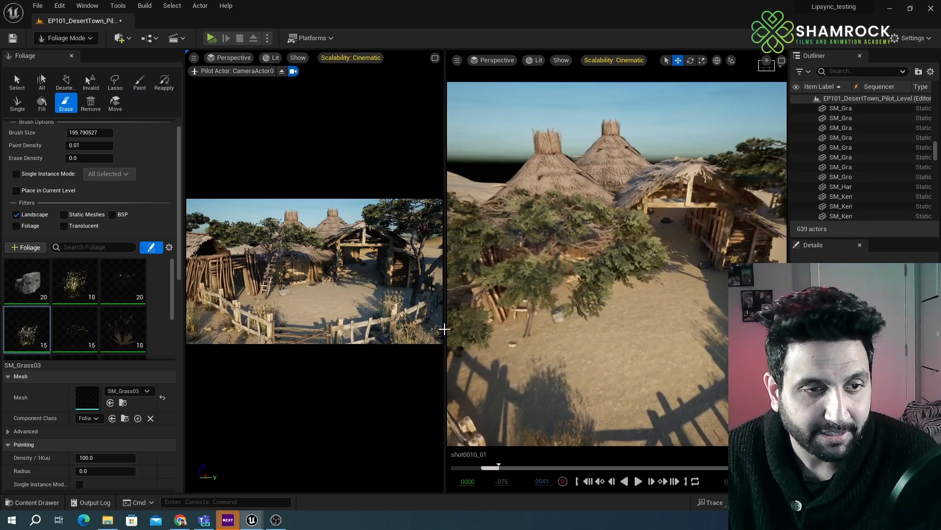
- Erase the stray plants and small rocks in front of the hut door and around the adjoining yard ground
mouse_move(373, 318)
right_down()
mouse_move(342, 299)
mouse_move(426, 308)
right_up()
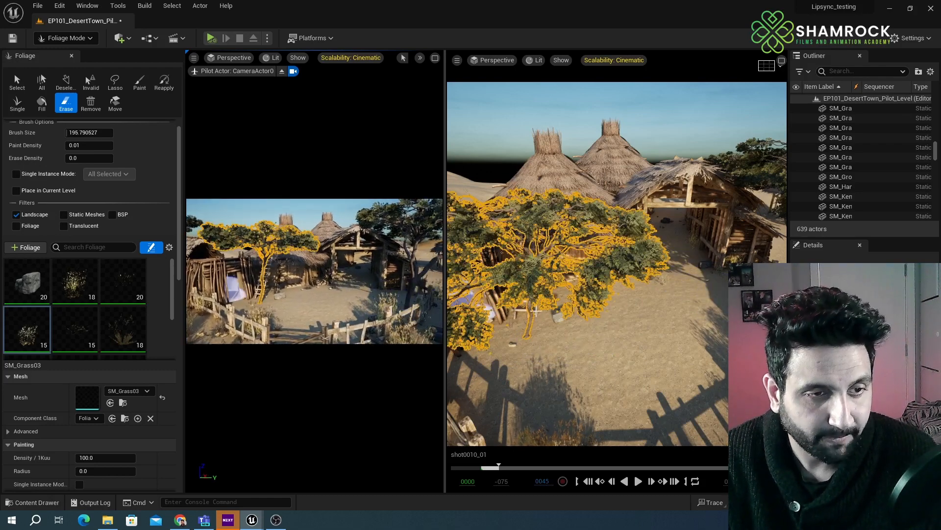
right_drag(630, 309, 618, 325)
key(w)
key(w)
right_drag(558, 298, 608, 319)
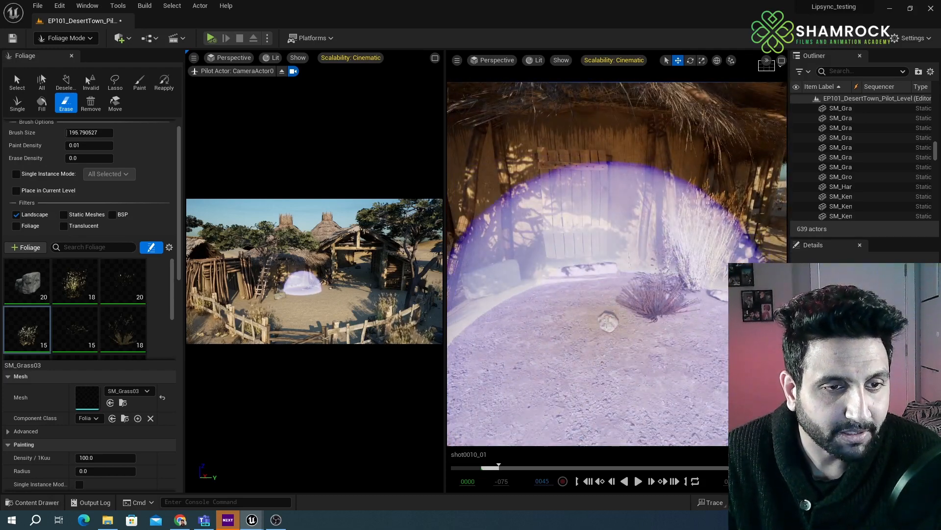
click(608, 320)
key(s)
right_drag(608, 320, 608, 321)
key(s)
right_drag(701, 294, 693, 271)
key(d)
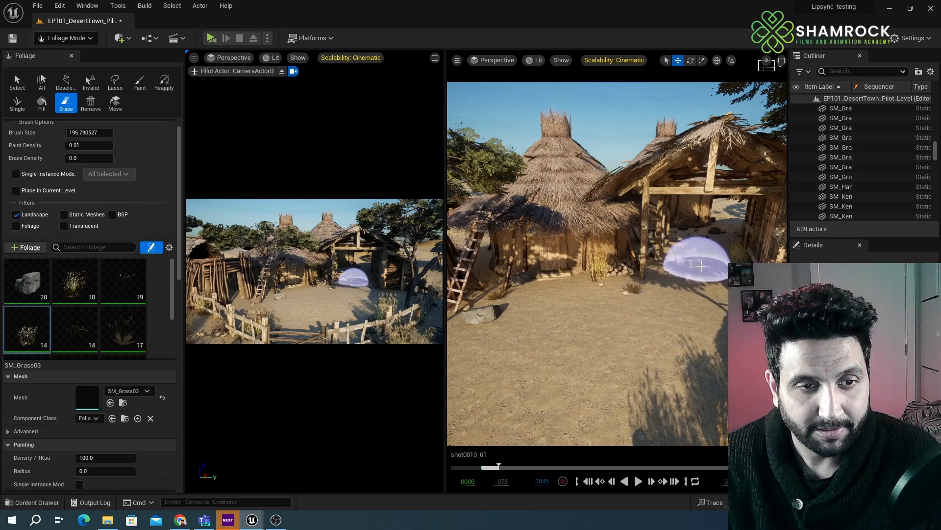
key(s)
right_drag(693, 282, 693, 282)
key(s)
key(q)
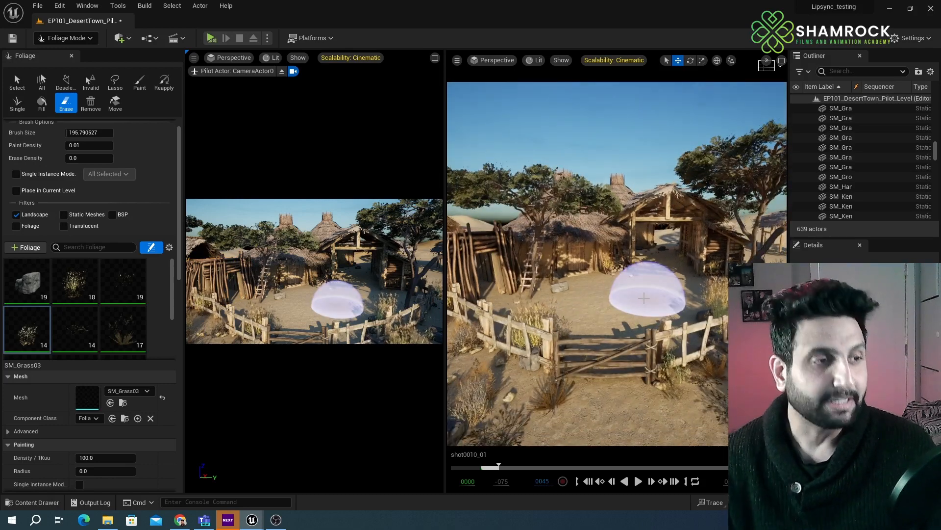
- Set the SM_Grass01 foliage type's Scale X minimum and maximum to 2.0
click(61, 292)
scroll(83, 445, down, 2)
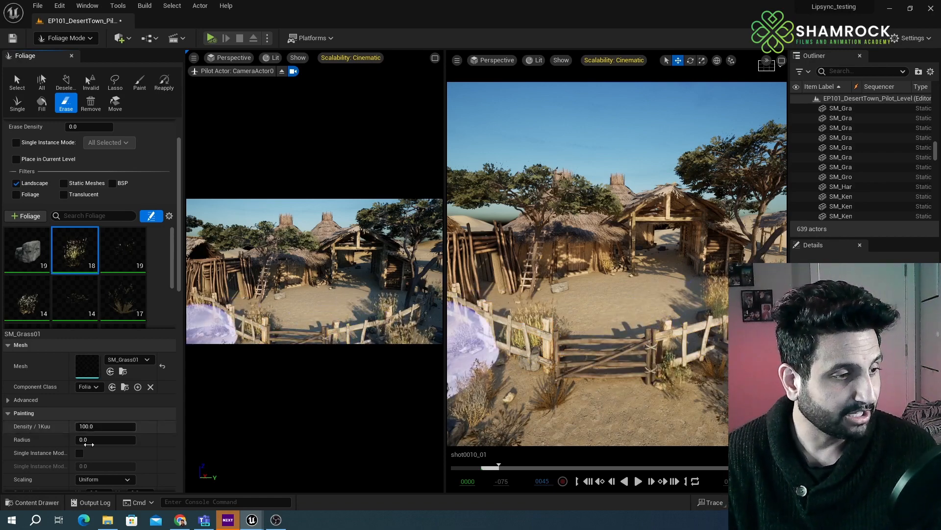
scroll(96, 450, down, 4)
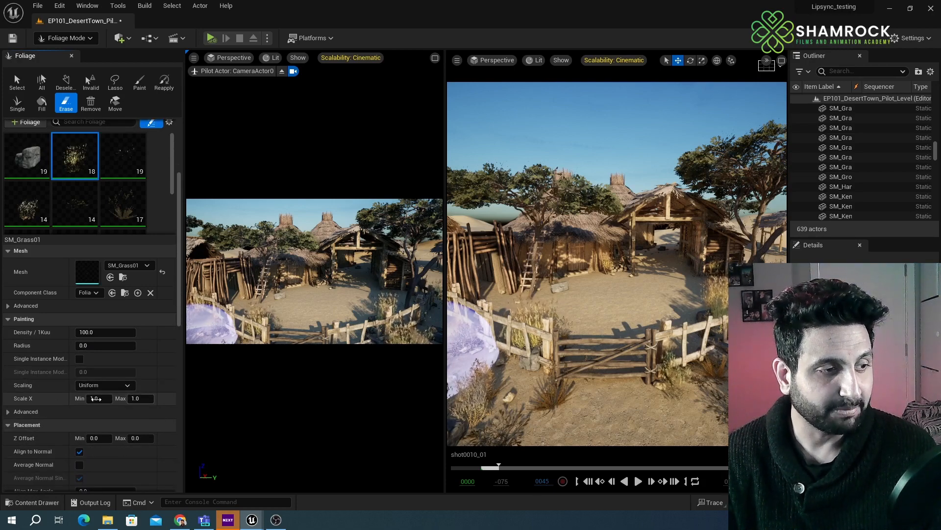
click(96, 399)
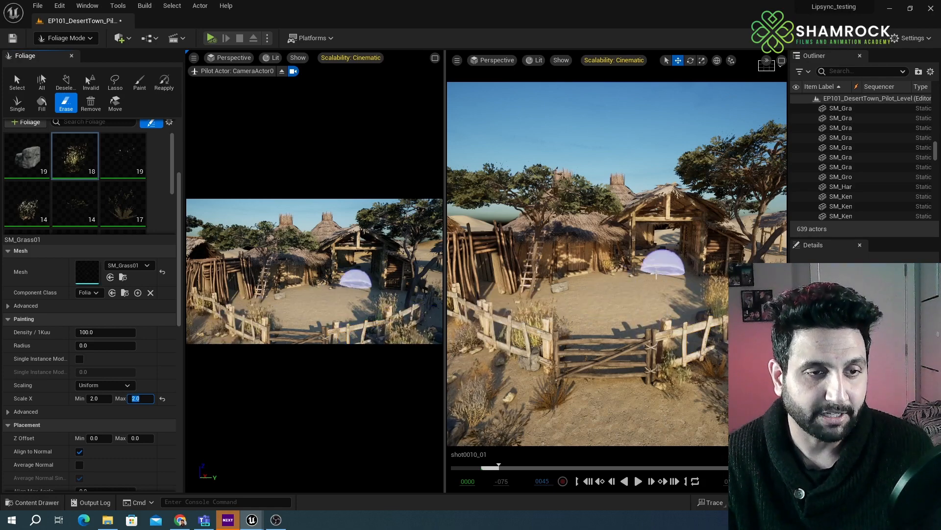
- Try painting the foliage mix in the yard in front of the open shelter, and undo the stroke
click(140, 82)
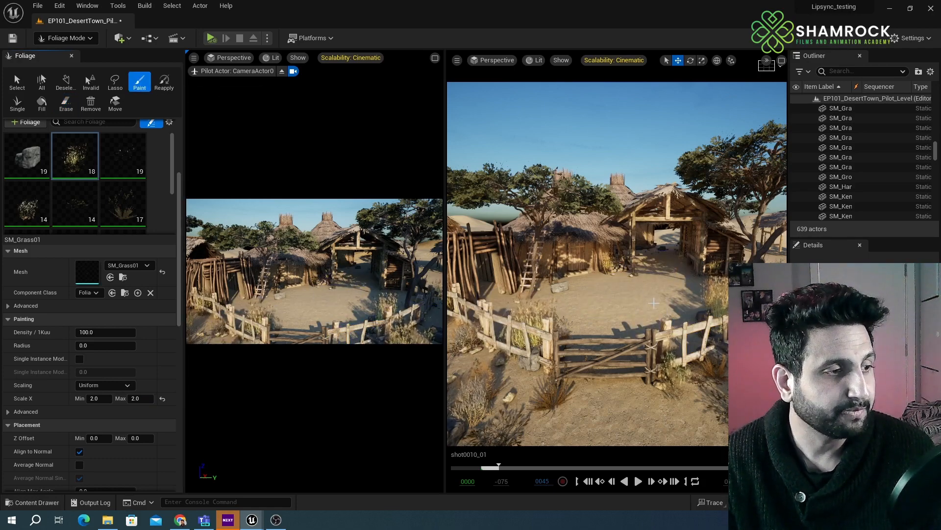
click(351, 276)
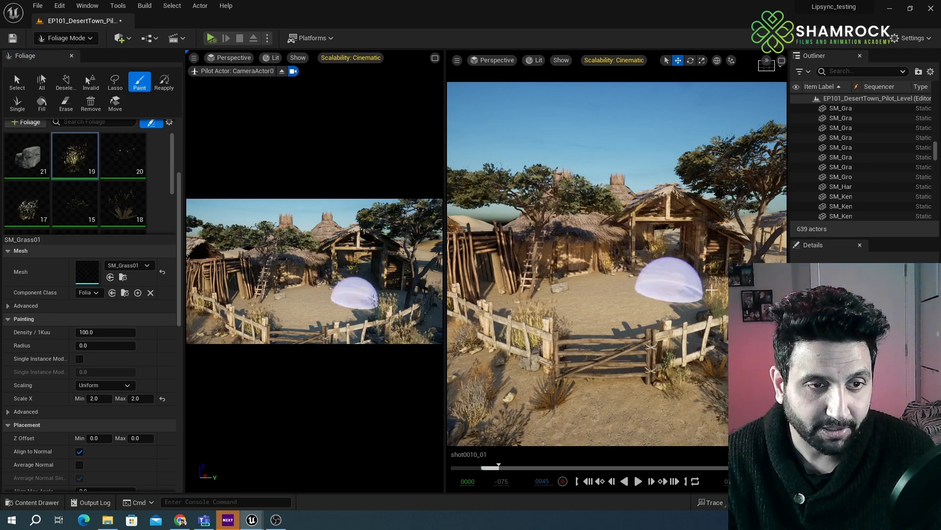
key(ctrl+z)
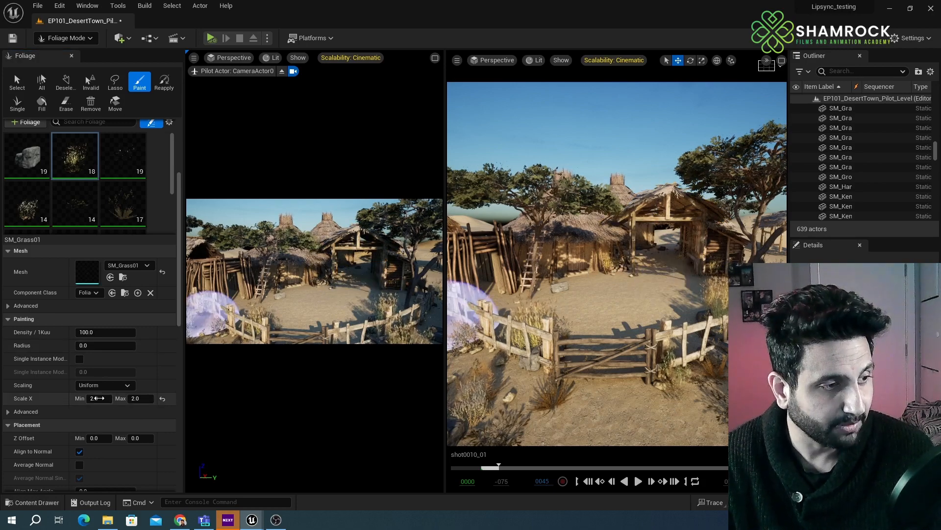
- Set SM_Grass01's minimum Scale X to 0.791, and test-paint foliage outside the gate, undoing the strokes
drag(102, 398, 88, 398)
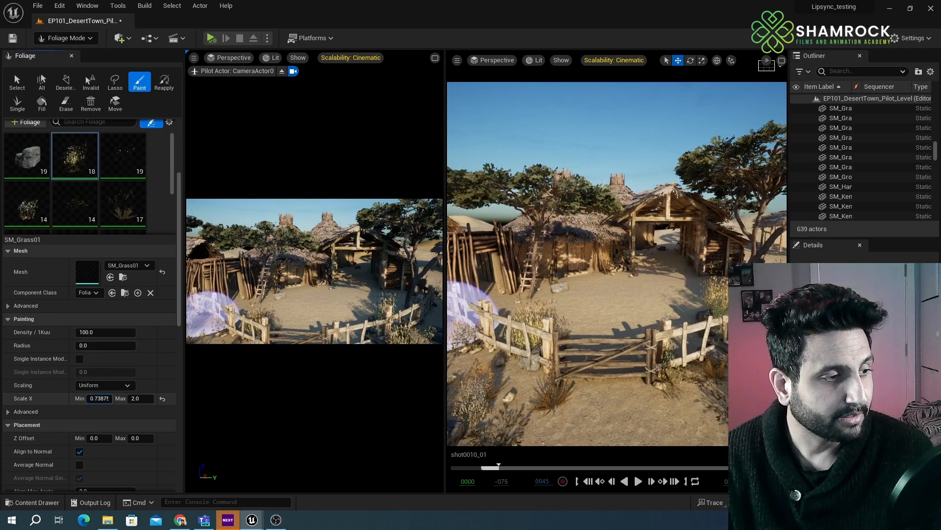
drag(88, 398, 100, 398)
click(668, 394)
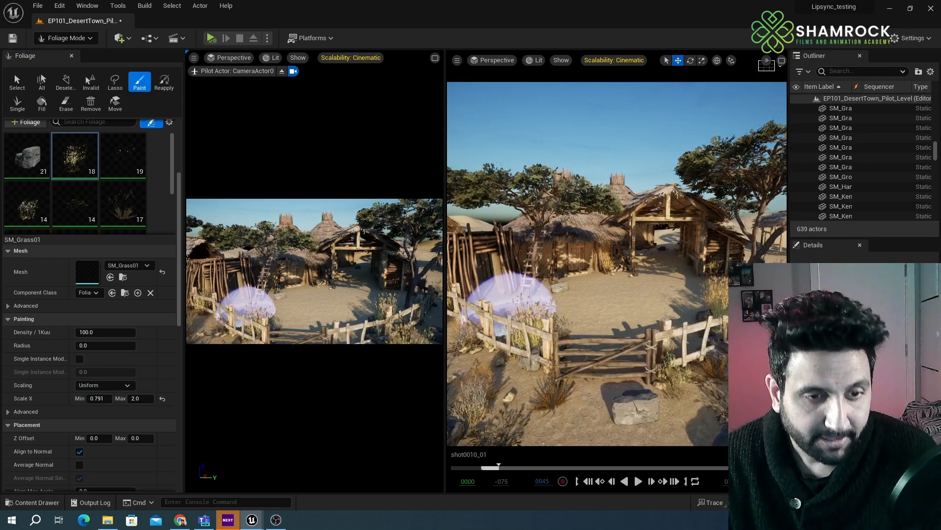
key(ctrl+z)
click(510, 214)
key(ctrl+z)
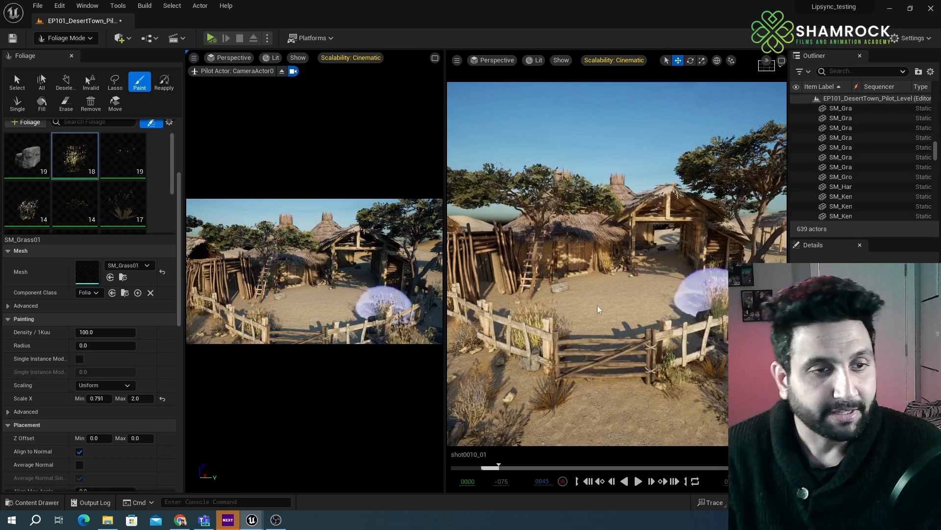
- Switch the editor from Foliage mode to Selection mode and frame the fenced yard and gate
right_drag(601, 287, 616, 290)
click(67, 38)
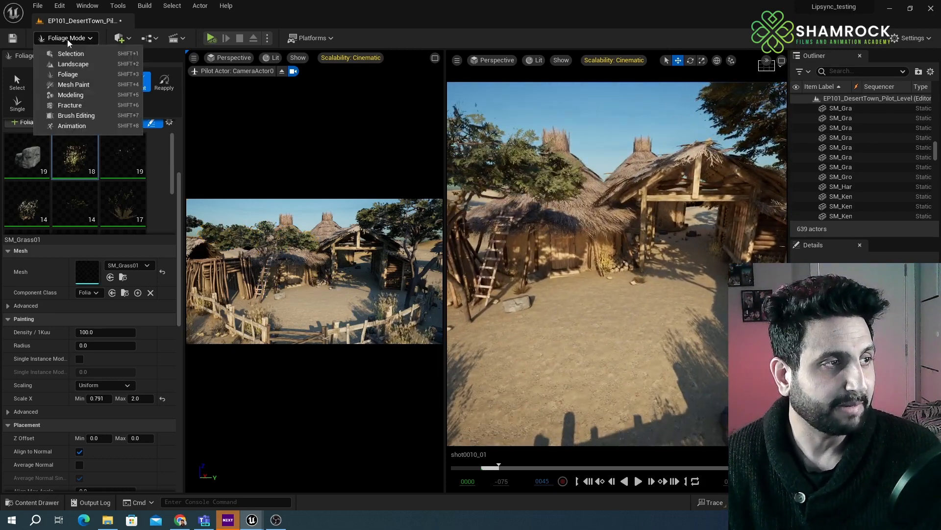
click(65, 54)
right_drag(565, 263, 554, 263)
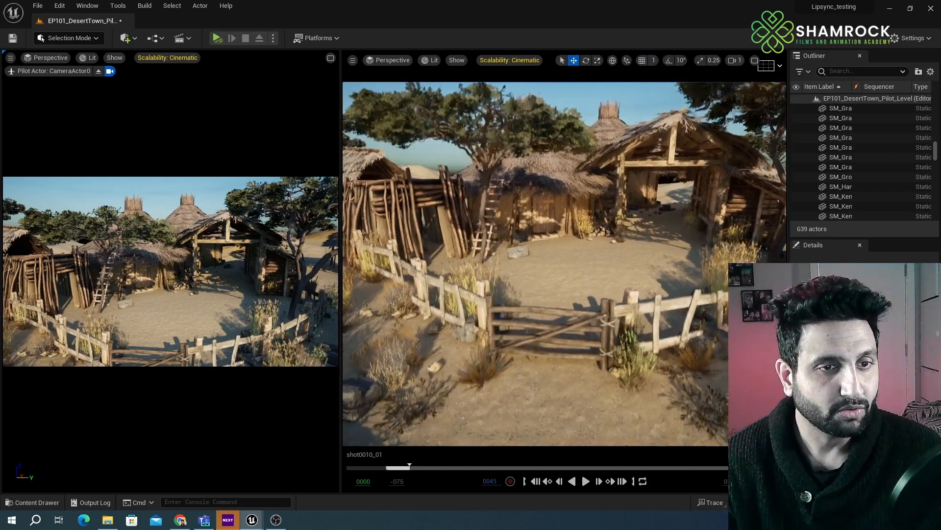
- Open a separate Content Browser window and place it below the village view
click(38, 505)
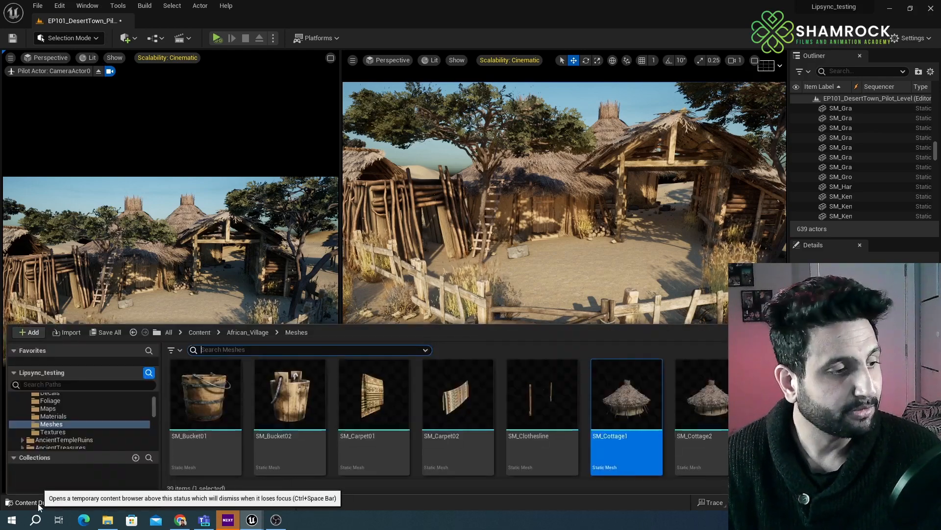
click(87, 6)
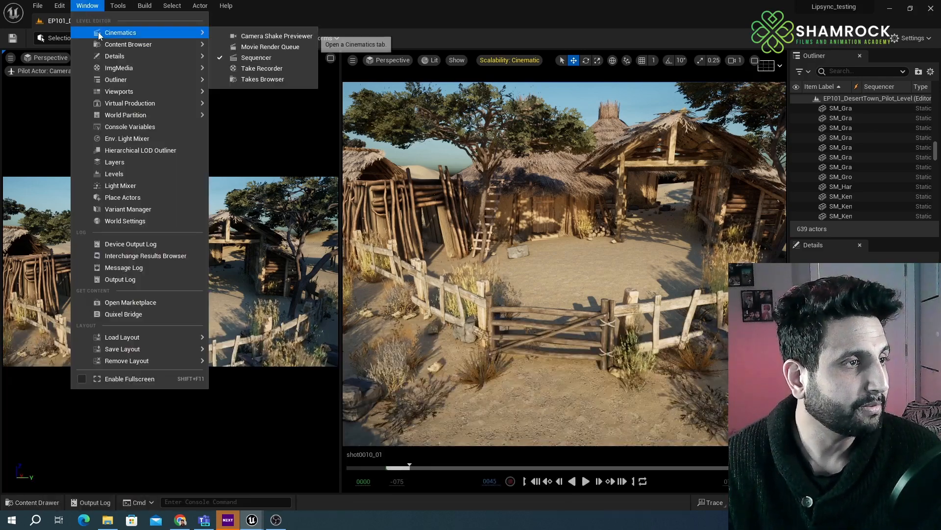
mouse_move(142, 45)
click(250, 59)
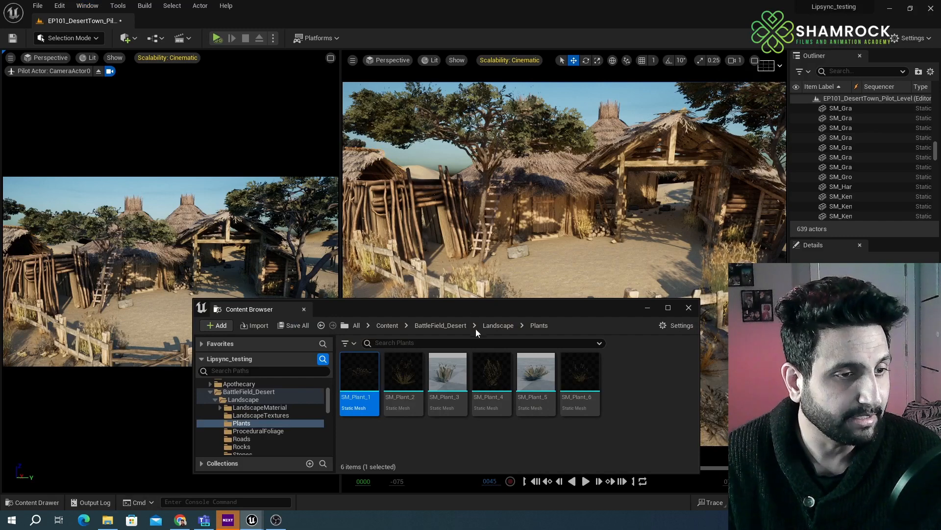
drag(471, 309, 407, 313)
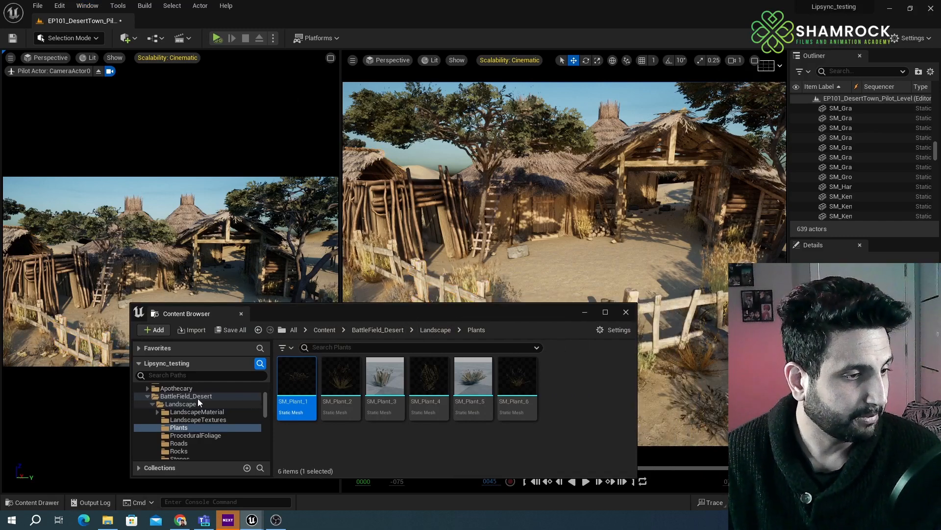
- Open the Meshes folder of the African_Village content
scroll(204, 407, up, 5)
click(182, 419)
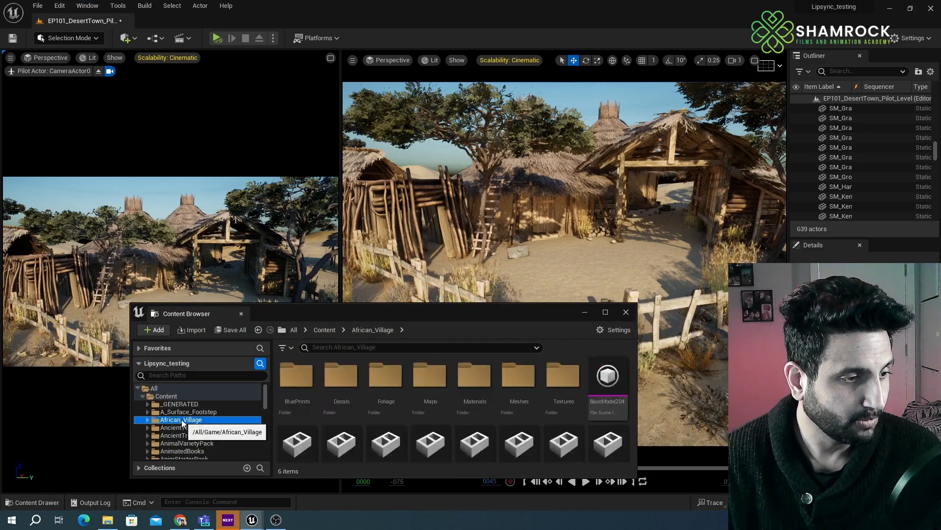
scroll(239, 427, down, 2)
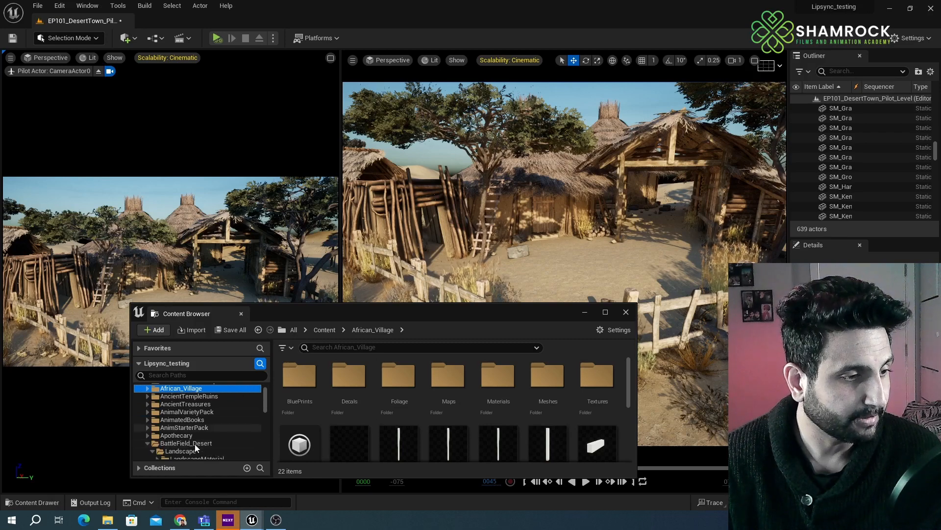
click(147, 389)
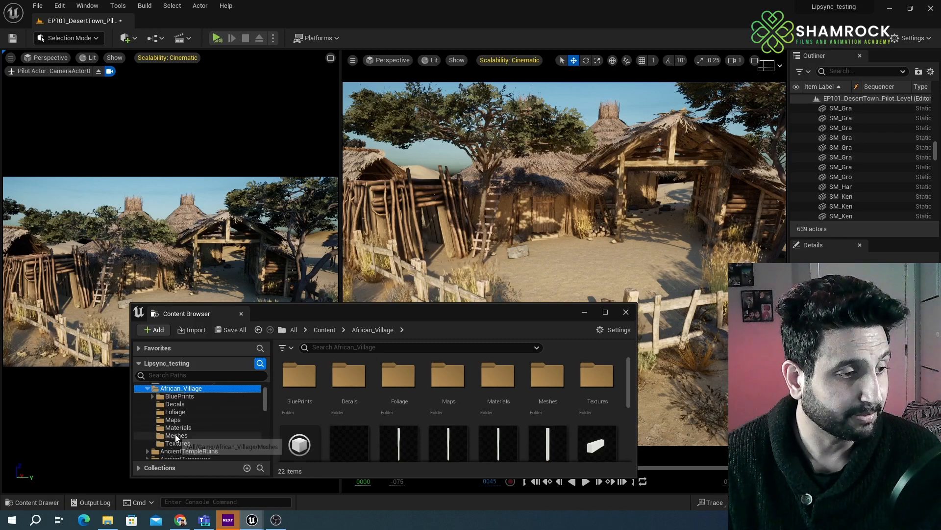
click(195, 435)
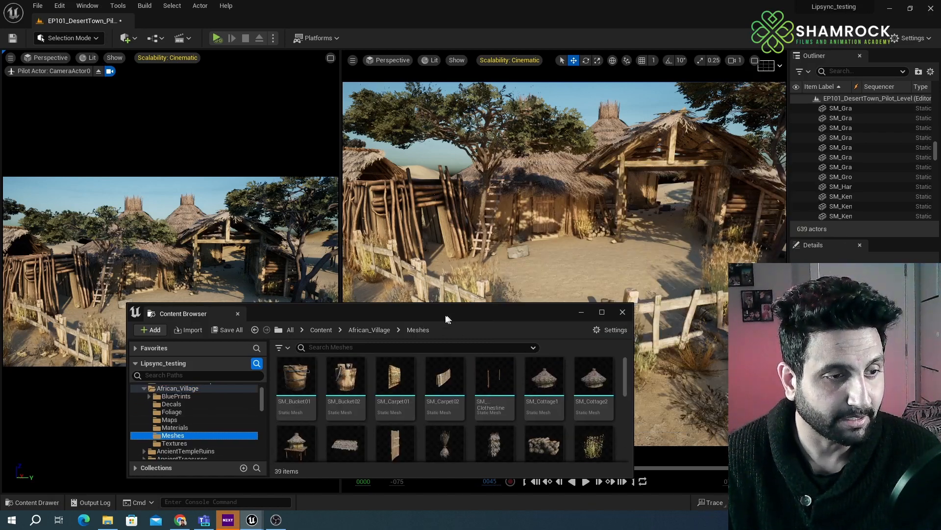
- Place SM_Bucket02 by the hut front and SM_Bucket01 beside the ladder
drag(445, 316, 385, 311)
drag(287, 357, 572, 241)
drag(240, 375, 499, 250)
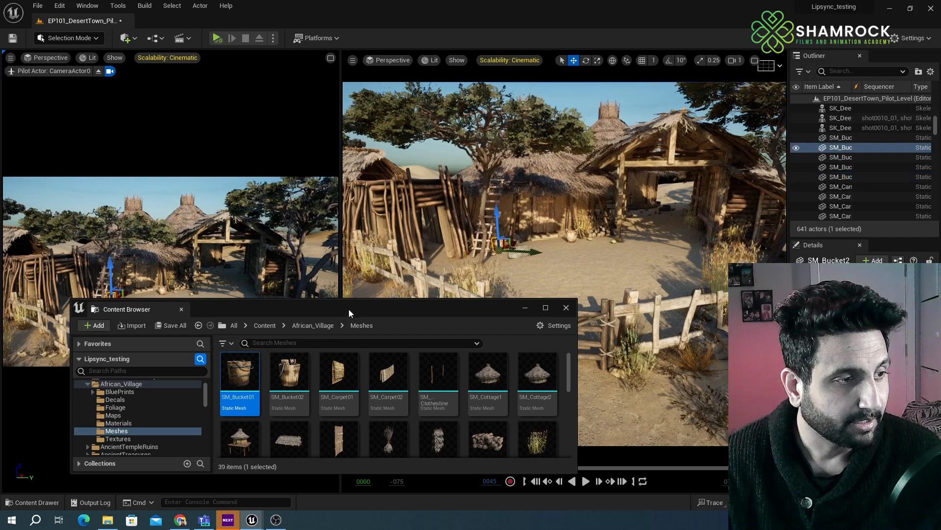
- Place the SM_WatreWell mesh in the middle of the yard in front of the huts
drag(350, 311, 357, 357)
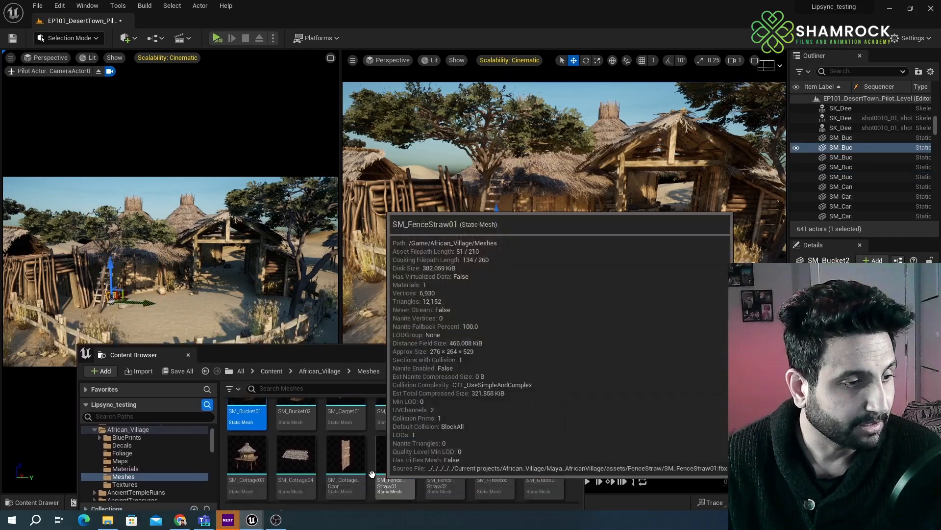
scroll(491, 451, down, 2)
scroll(524, 463, down, 5)
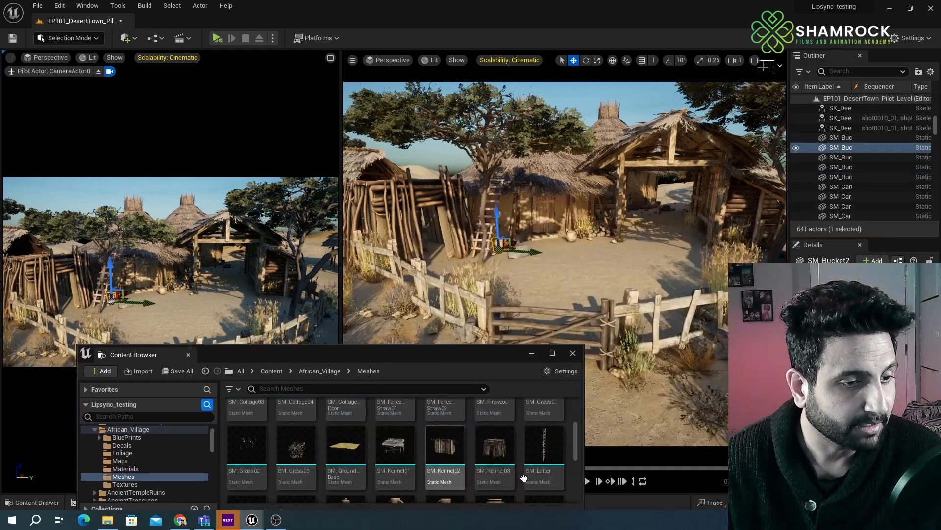
scroll(525, 471, down, 3)
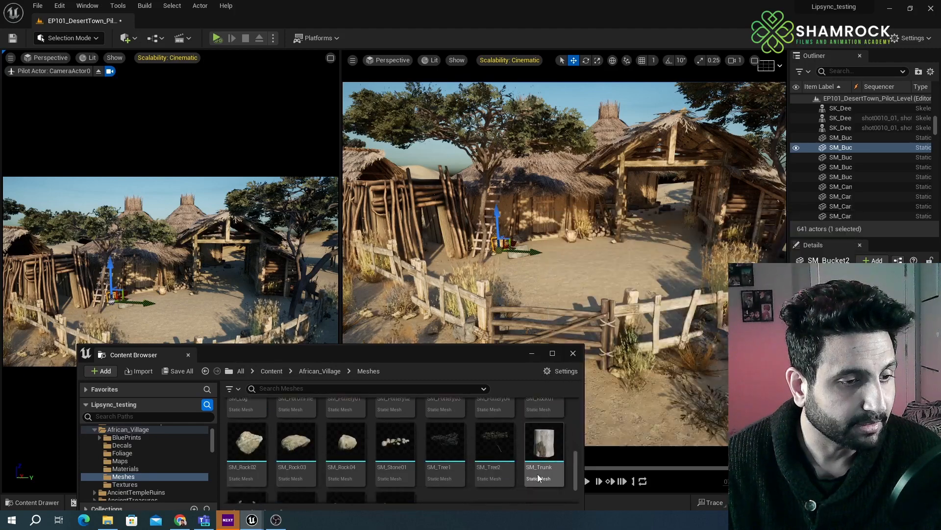
drag(258, 451, 596, 258)
key(e)
key(w)
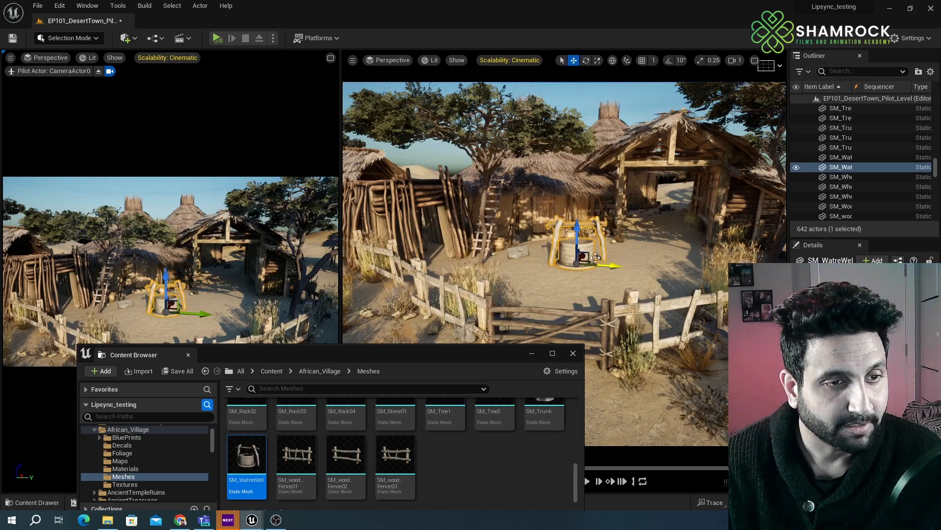
- Move the water well forward to stand just inside the fence, to the right of the gate
drag(568, 273, 560, 283)
right_drag(559, 282, 601, 275)
drag(606, 293, 637, 306)
key(r)
- Place an SM_Trunk mesh on the yard ground in front of the open thatched shelter
drag(467, 351, 452, 374)
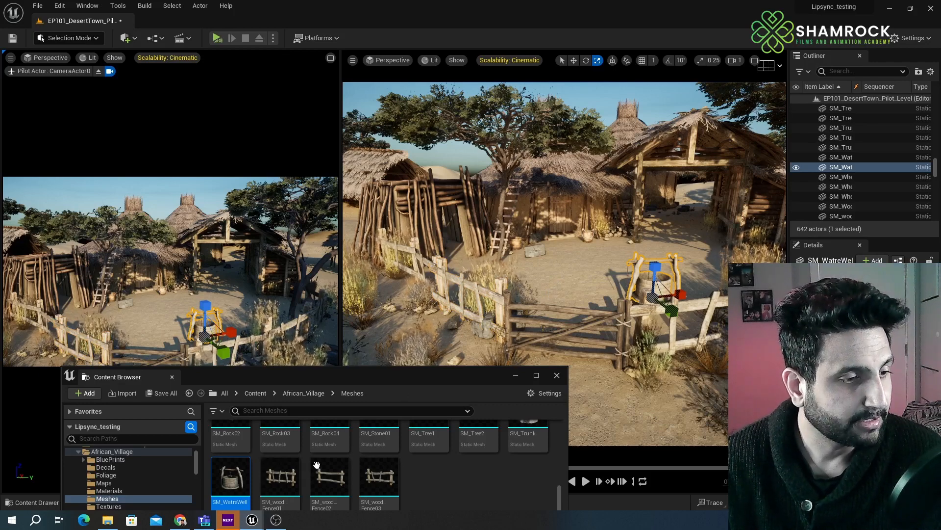
scroll(539, 485, up, 1)
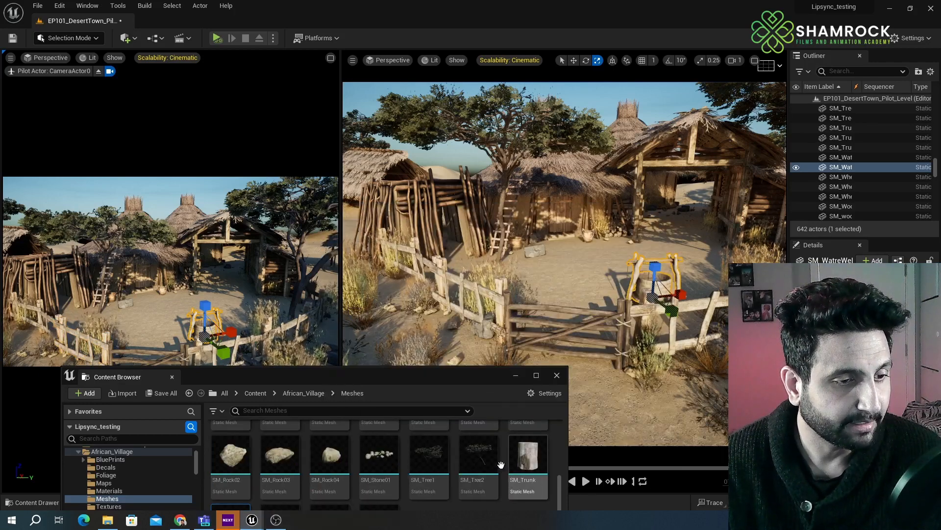
drag(528, 458, 575, 258)
click(613, 240)
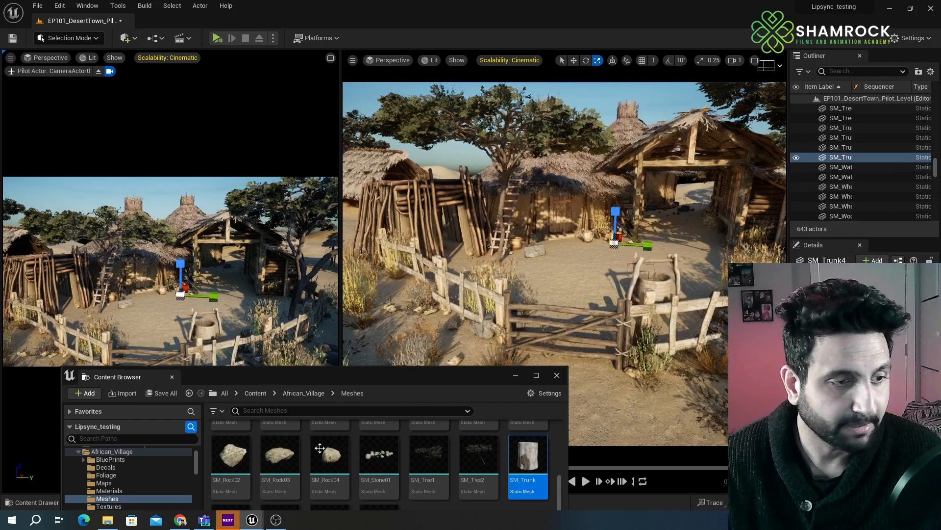
- Place an SM_Stone01 mesh under the open thatched shelter and an SM_Rock04 mesh at the foot of the ladder
drag(379, 453, 573, 246)
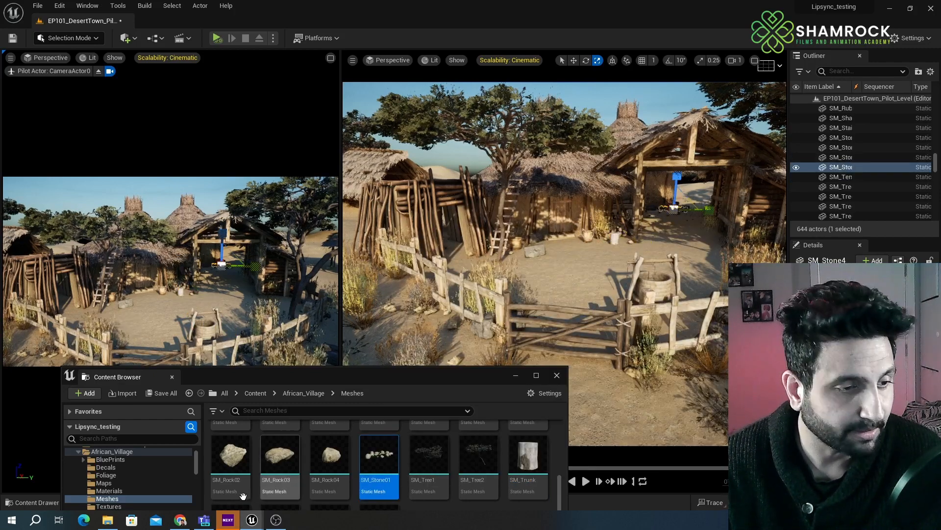
drag(329, 454, 674, 208)
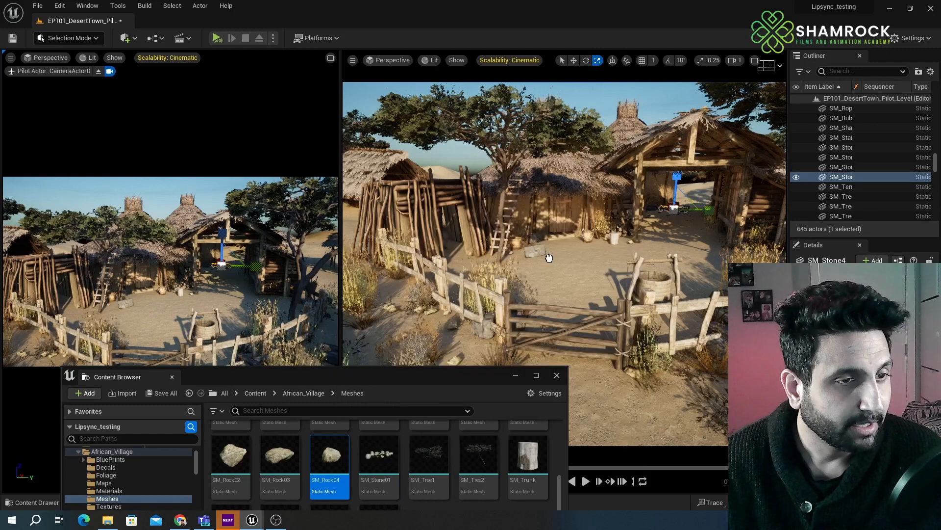
click(511, 256)
- Place an SM_Pottery04 jar beside the trunk at the shelter front and an SM_Pottery01 jar near the yard's side fence
scroll(490, 461, down, 3)
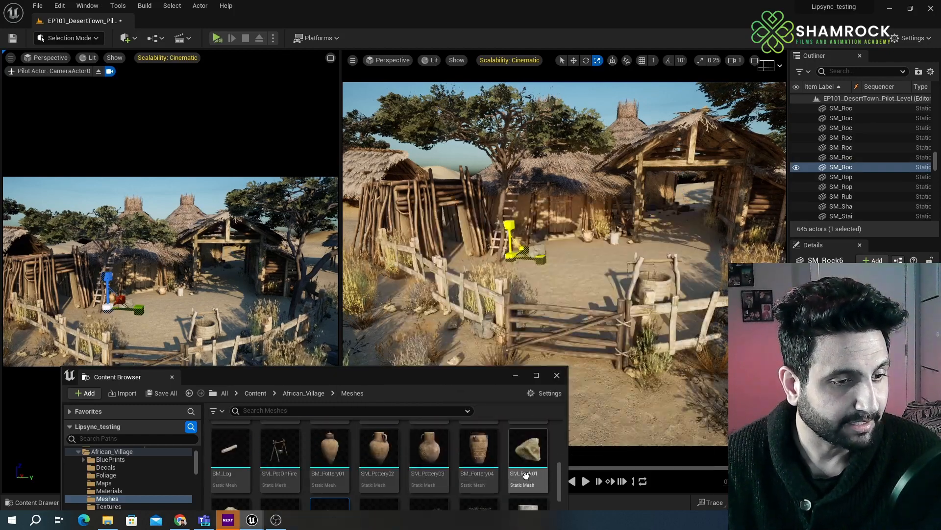
drag(479, 448, 619, 252)
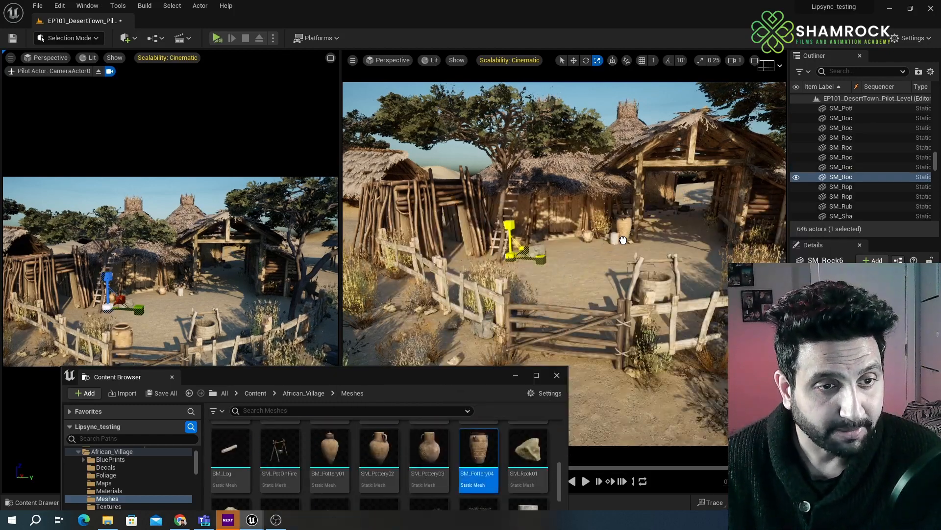
click(626, 239)
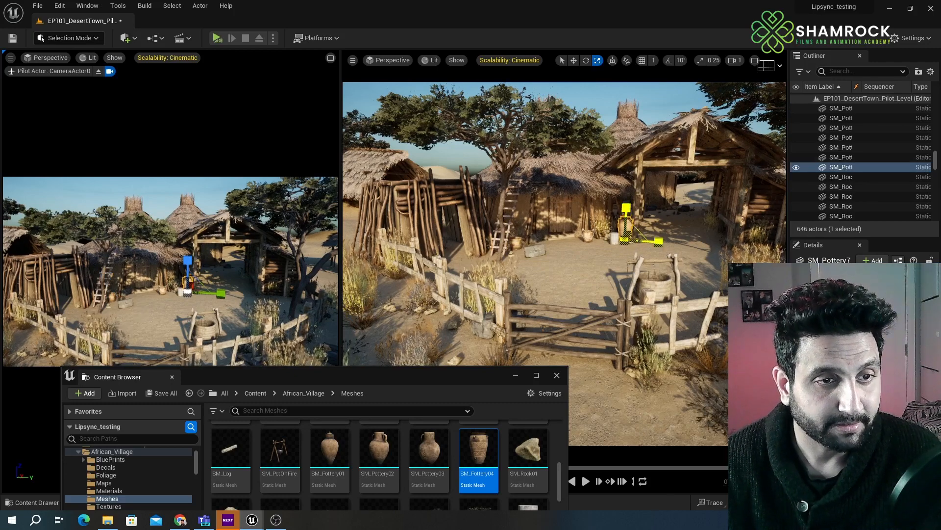
drag(310, 449, 248, 351)
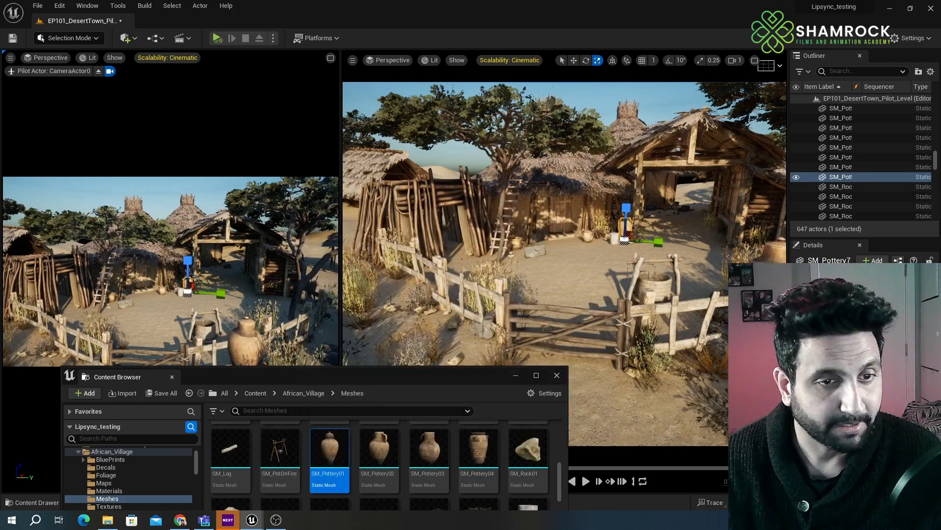
drag(737, 260, 739, 258)
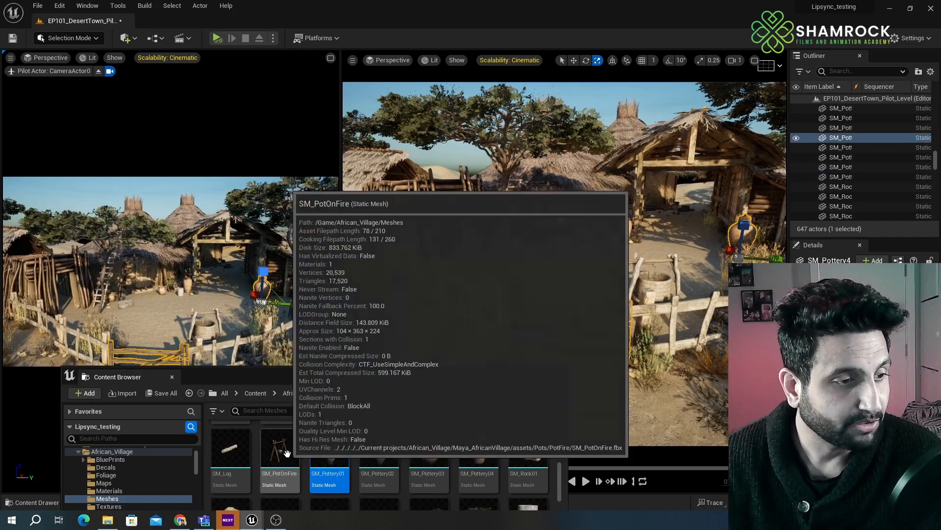
- Place an SM_PotOnFire mesh on the open yard ground in front of the thatched shelter
right_drag(594, 269, 723, 281)
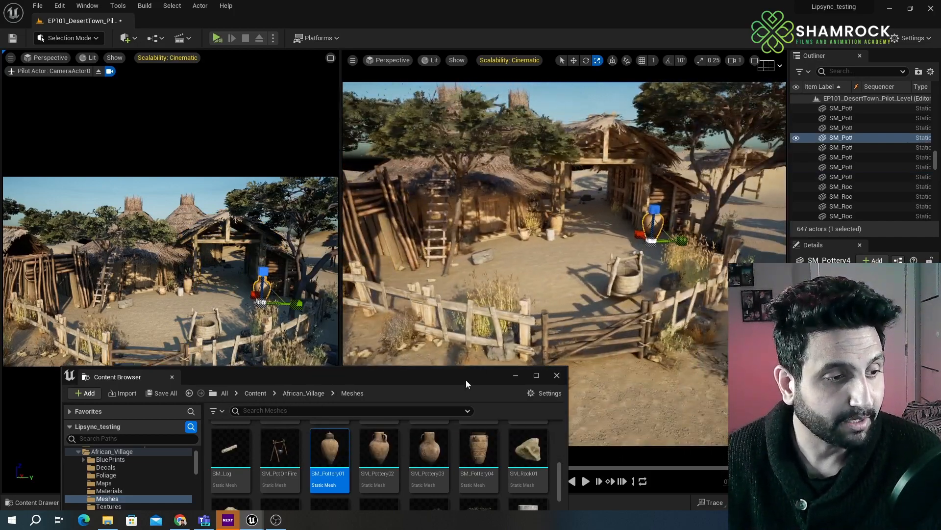
drag(257, 462, 600, 242)
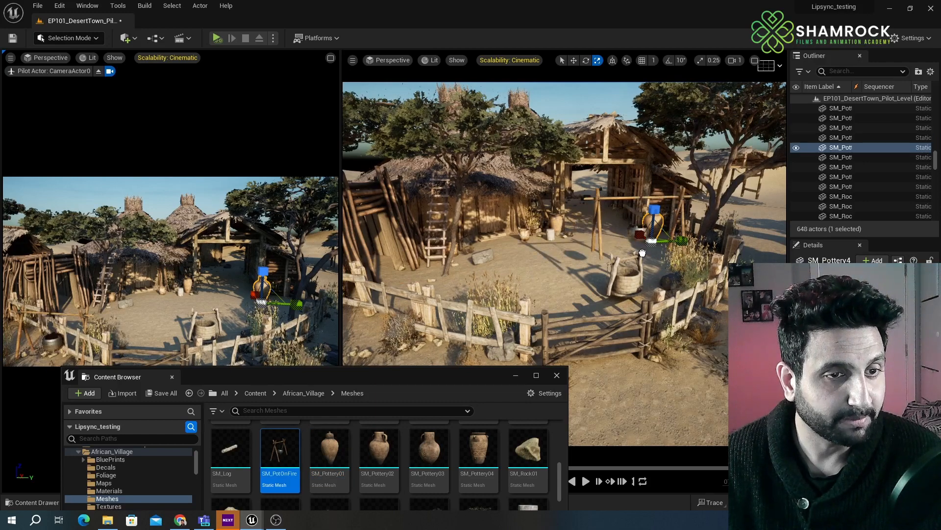
key(f)
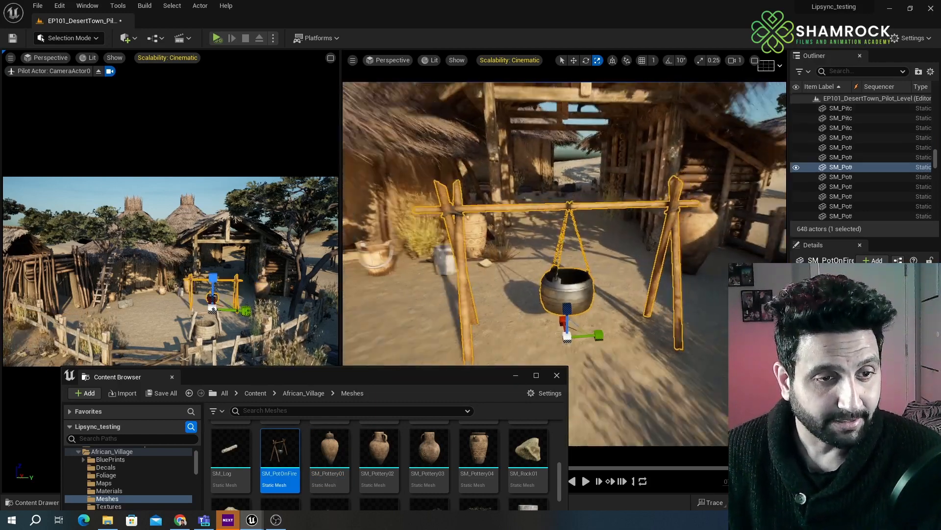
scroll(465, 362, down, 3)
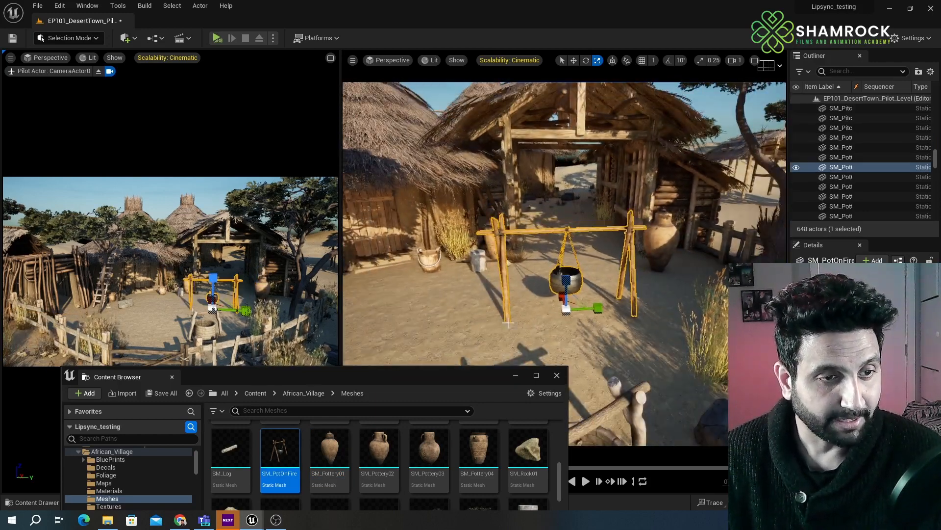
- Move the hanging pot frame across the yard to stand near the side fence, beside the SM_Pottery01 jar
alt+drag(508, 323, 536, 321)
key(e)
key(r)
key(w)
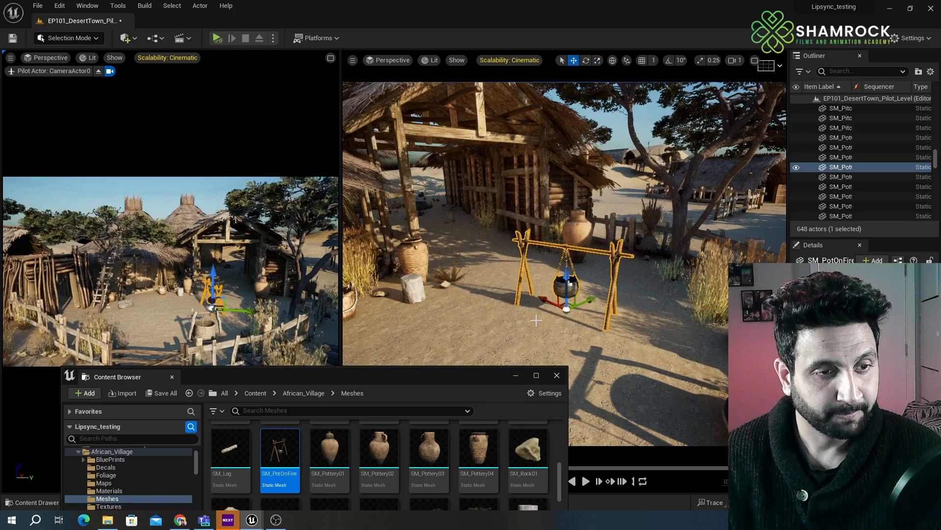
drag(588, 302, 662, 276)
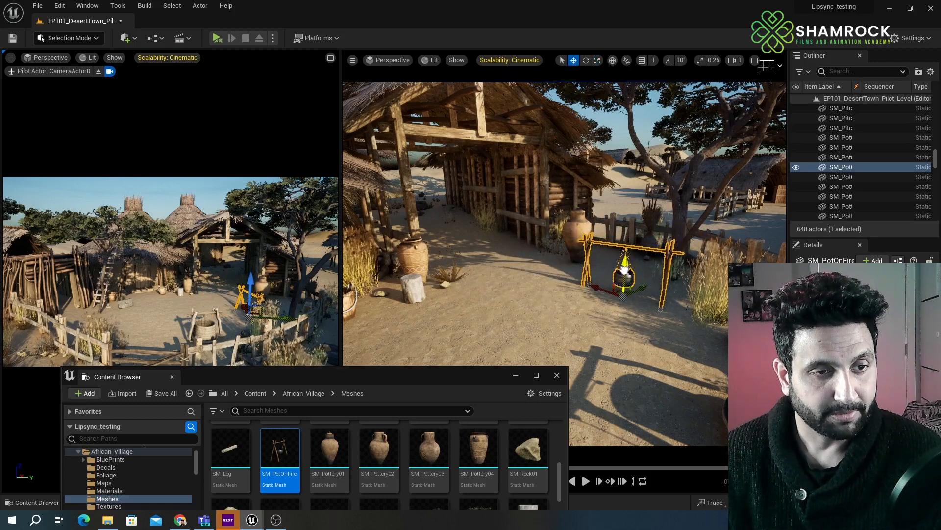
key(e)
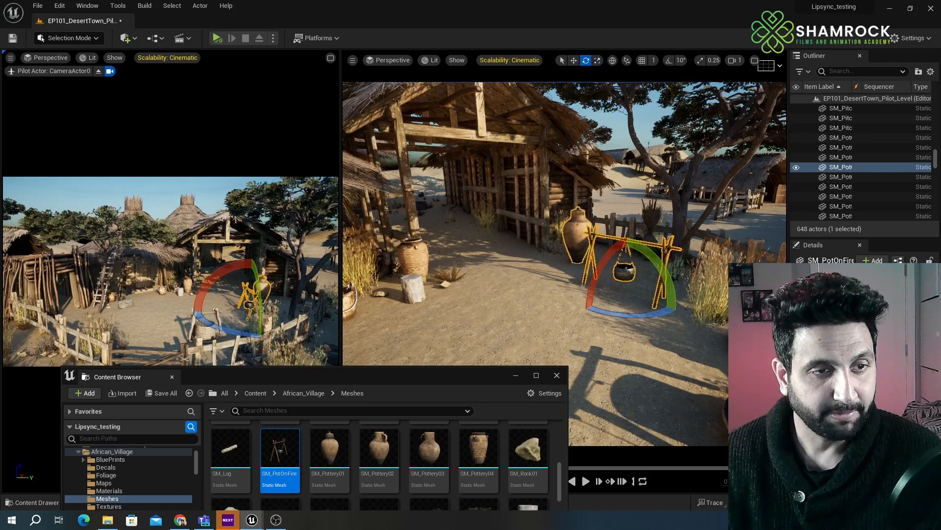
- Scale down the pottery jar by the side fence and the one behind the trunk
click(573, 248)
key(r)
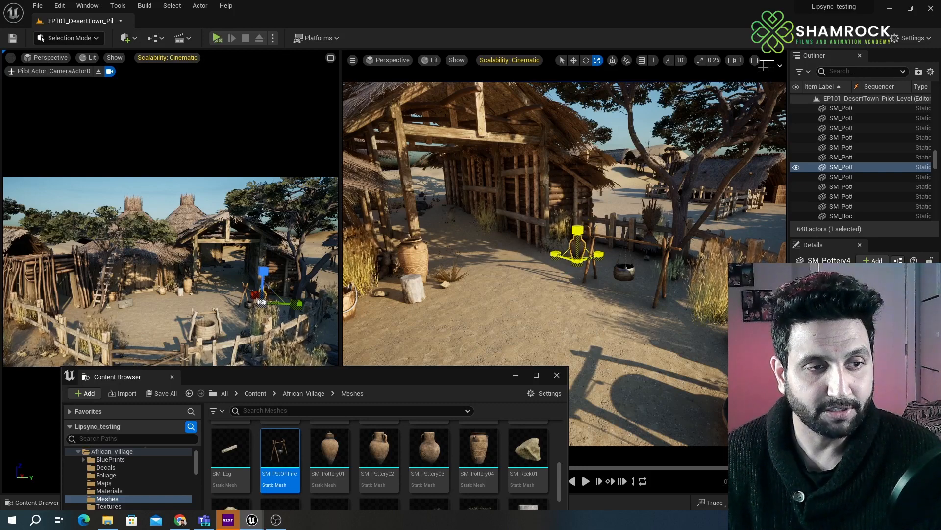
click(422, 283)
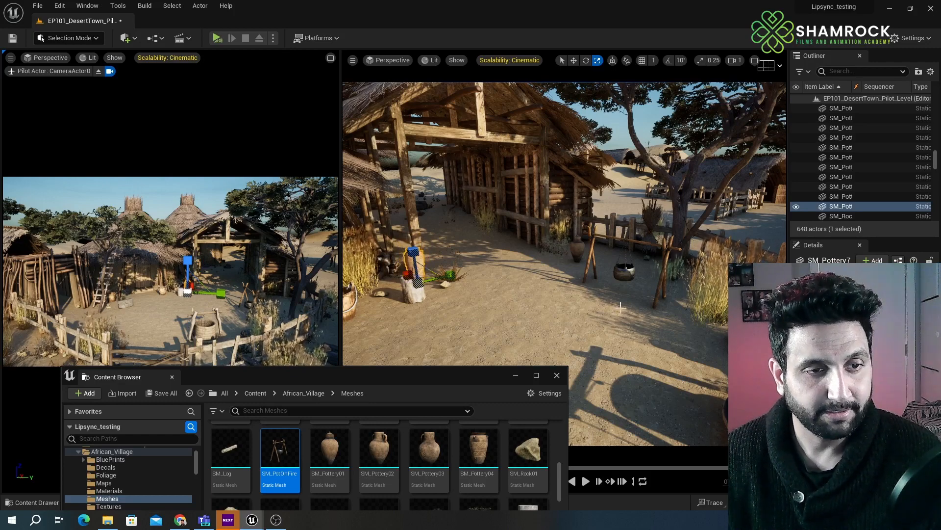
- Adjust the scale of the hanging pot frame beside the side fence
click(626, 277)
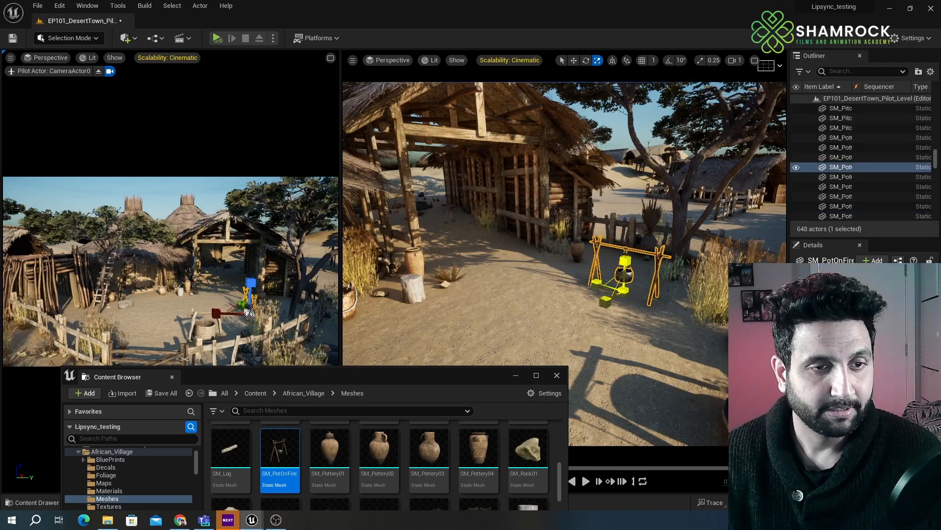
click(631, 291)
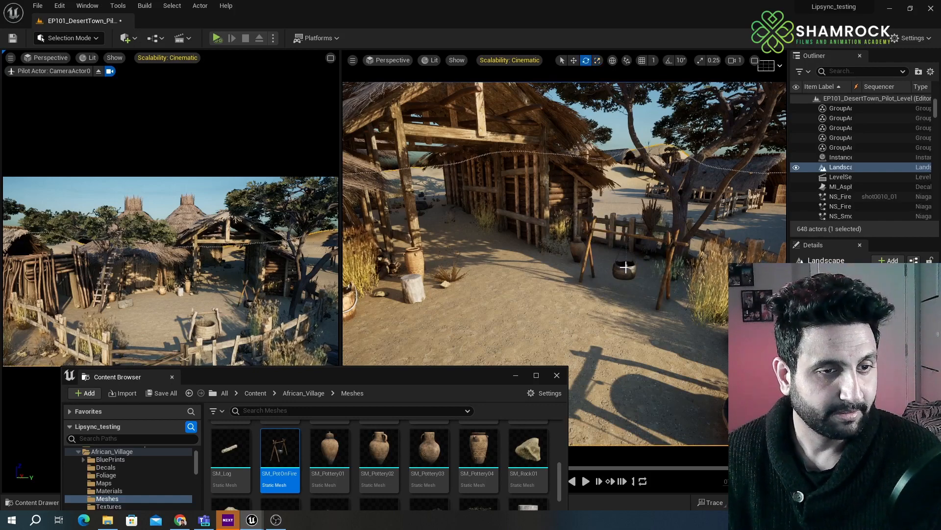
click(626, 267)
- Try to place an SM_Clothesline mesh in the yard in front of the hanging pot frame
scroll(491, 466, up, 1)
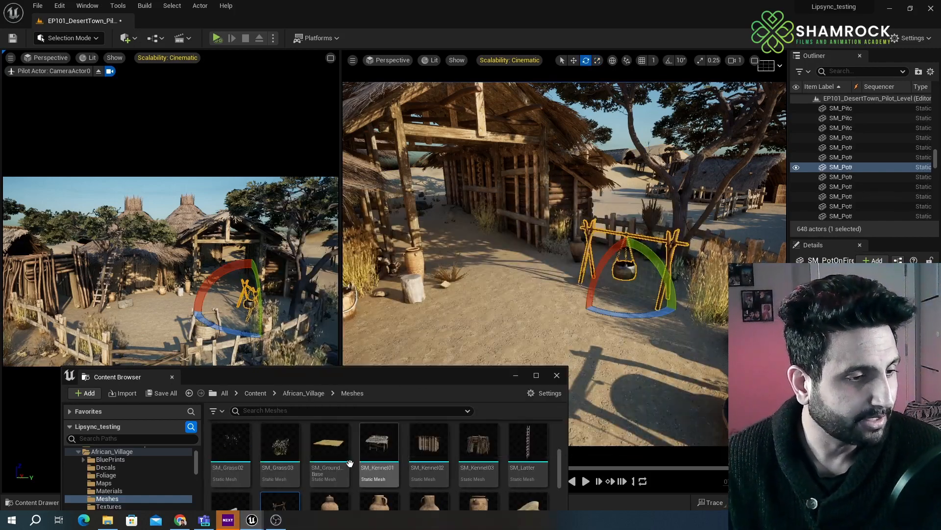
scroll(488, 457, up, 1)
scroll(488, 457, up, 1)
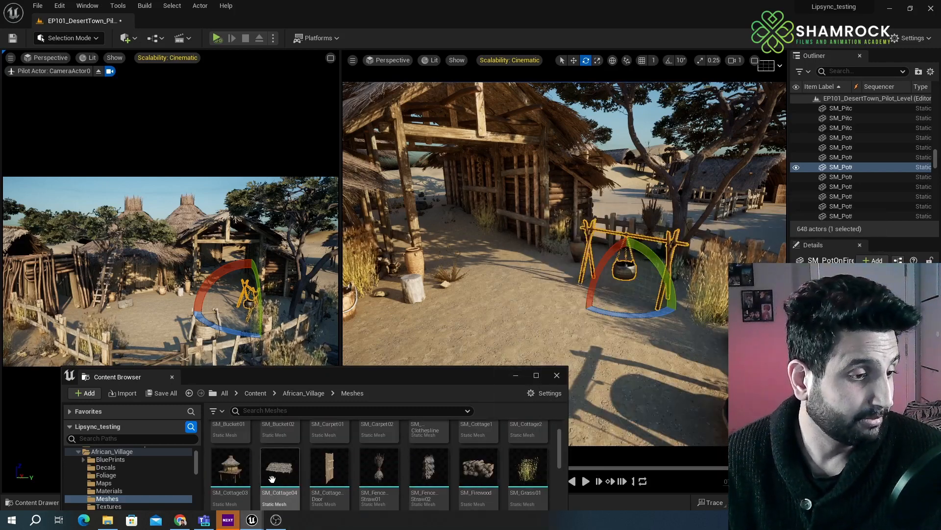
scroll(362, 461, up, 1)
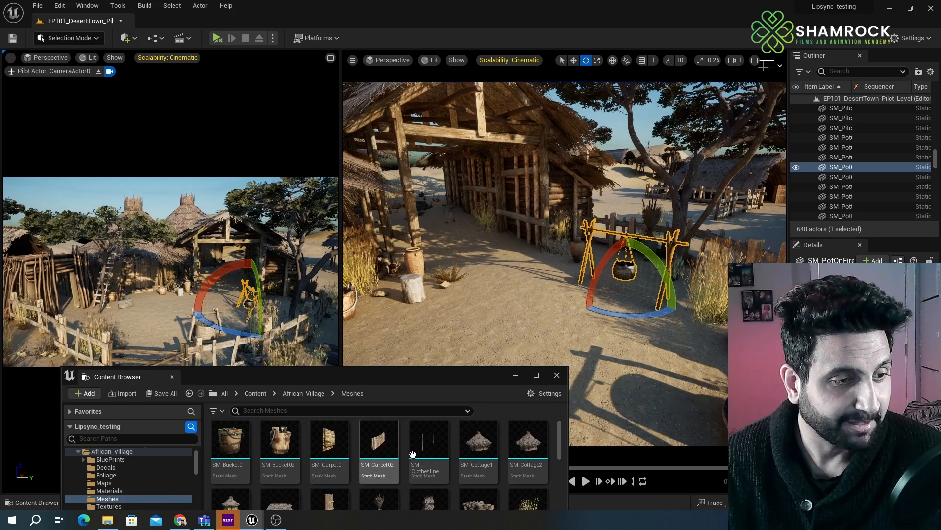
drag(413, 455, 532, 271)
drag(611, 291, 646, 455)
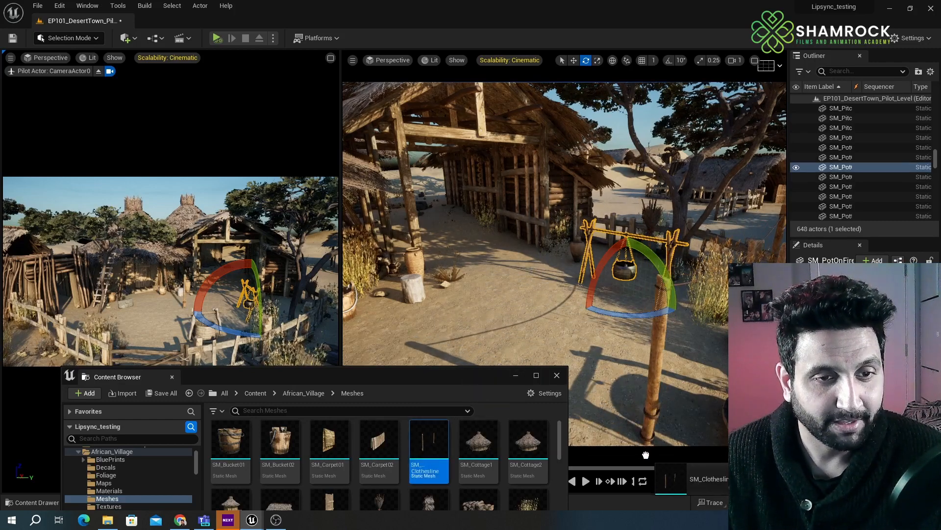
- Try to place an SM_Carpet01 mesh on the ground in front of the hanging pot frame
drag(330, 444, 725, 285)
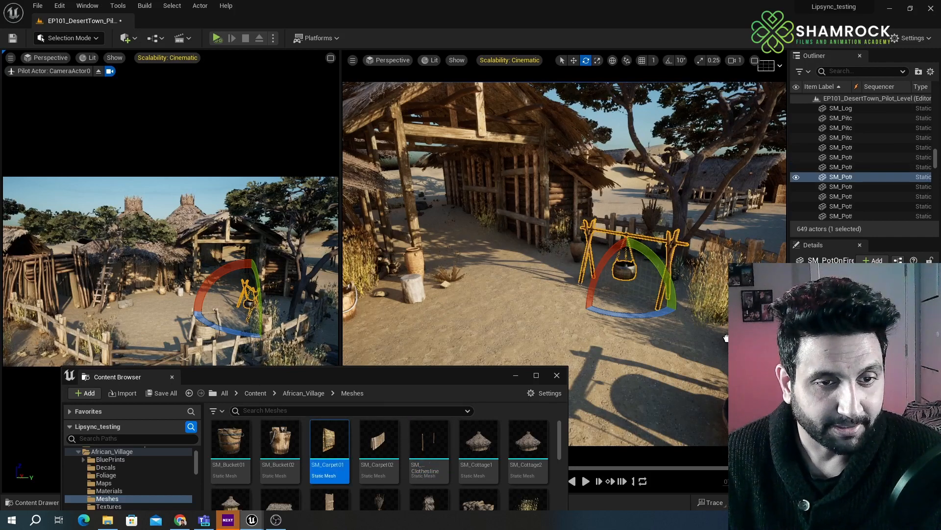
drag(676, 310, 679, 314)
scroll(678, 360, down, 4)
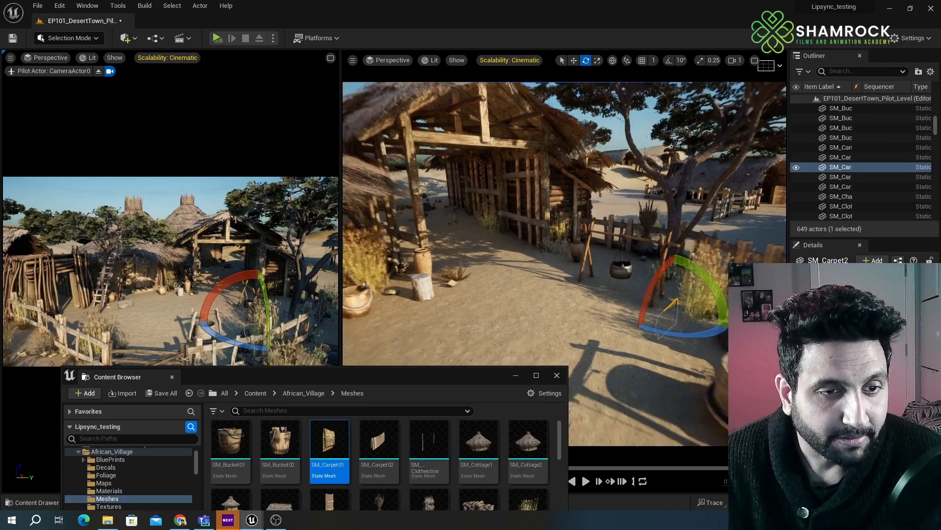
key(ctrl+z)
- Place an SM_Clothesline mesh beside the water well and put an SM_Carpet01 mesh at the top of its far post
drag(428, 444, 618, 356)
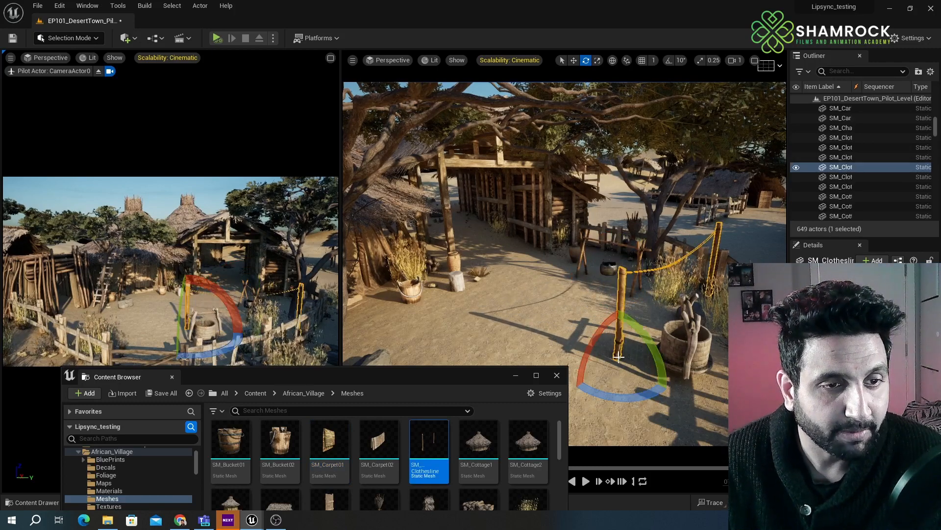
drag(330, 441, 640, 244)
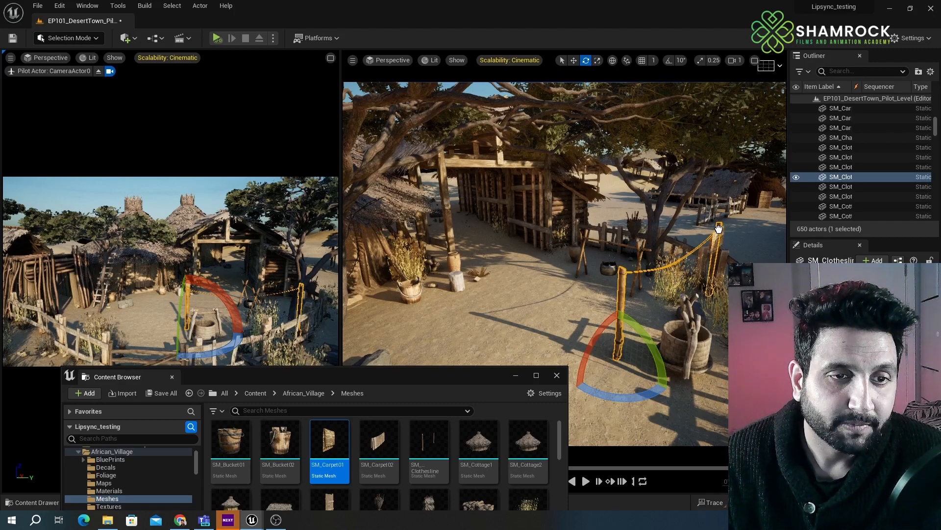
drag(718, 229, 717, 225)
- Try to move the carpet away from the clothesline's far post towards the hanging pot frame
key(w)
right_drag(717, 224, 800, 237)
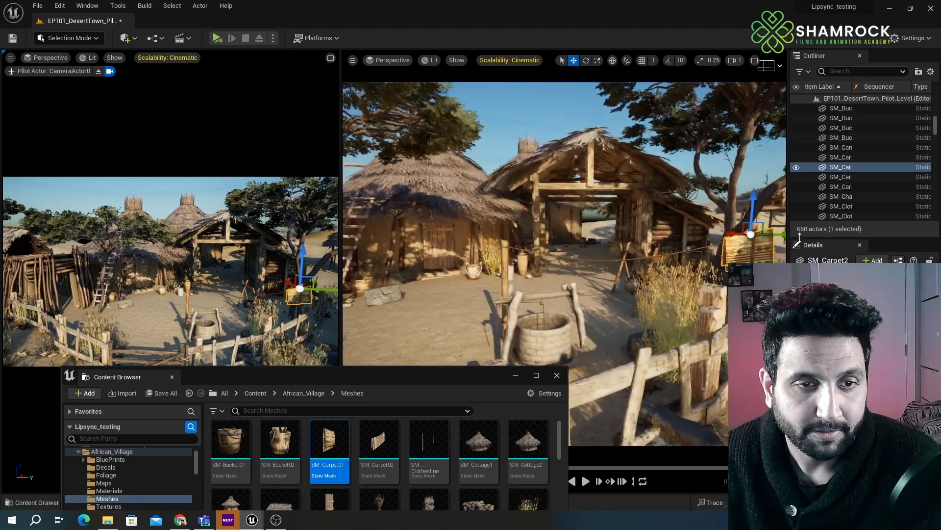
click(744, 226)
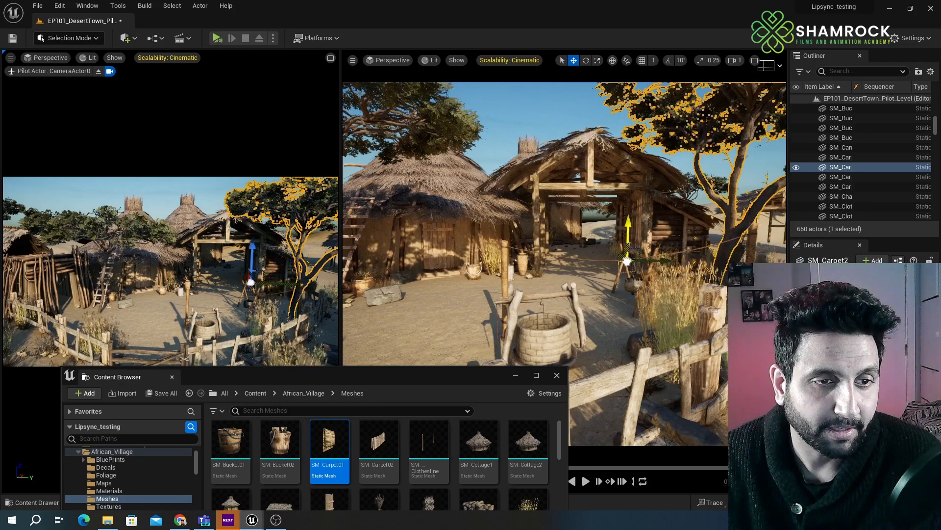
key(ctrl+z)
- Move the carpet in from the far post and lower it to hang on the middle of the clothesline rope
right_drag(565, 245, 625, 292)
click(626, 292)
key(f)
alt+drag(619, 286, 672, 286)
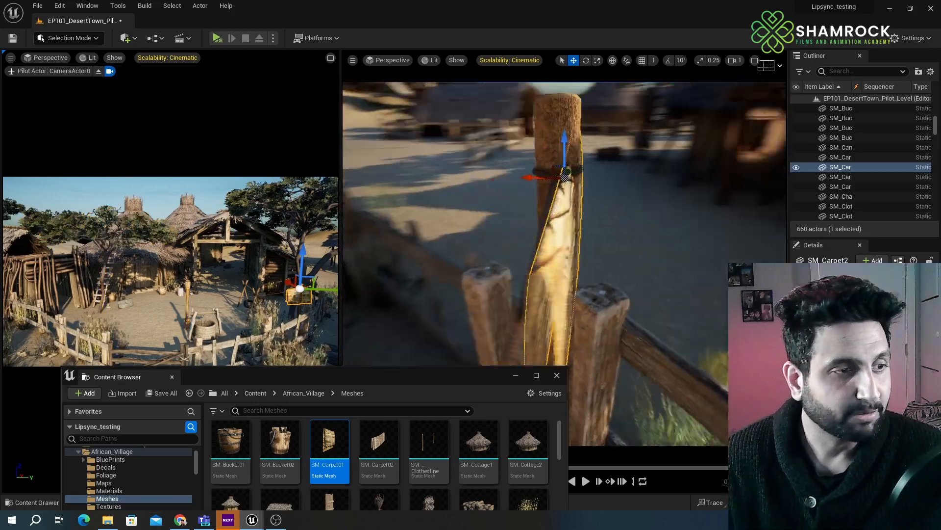
alt+right_drag(619, 286, 569, 286)
mouse_move(565, 235)
alt+mouse_down()
mouse_move(524, 238)
mouse_move(560, 239)
alt+mouse_up()
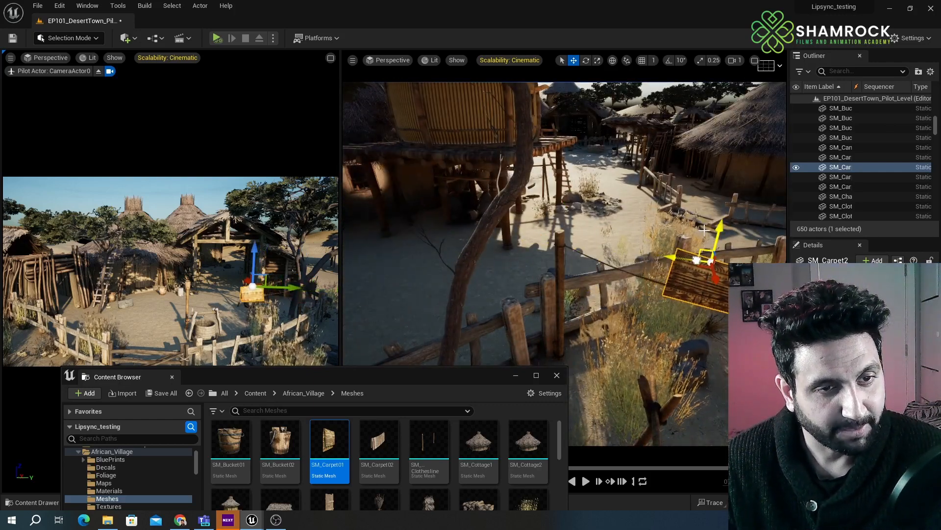
drag(719, 235, 719, 267)
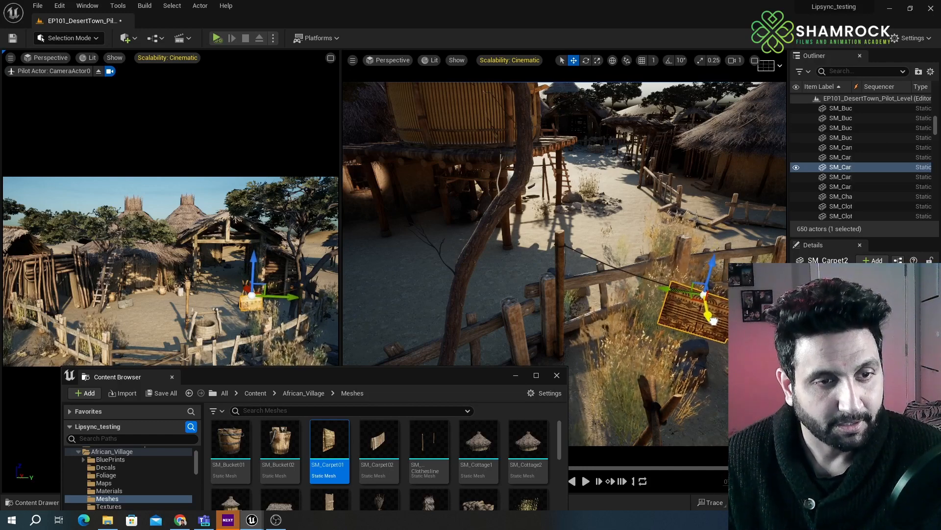
click(697, 252)
right_drag(643, 253, 591, 245)
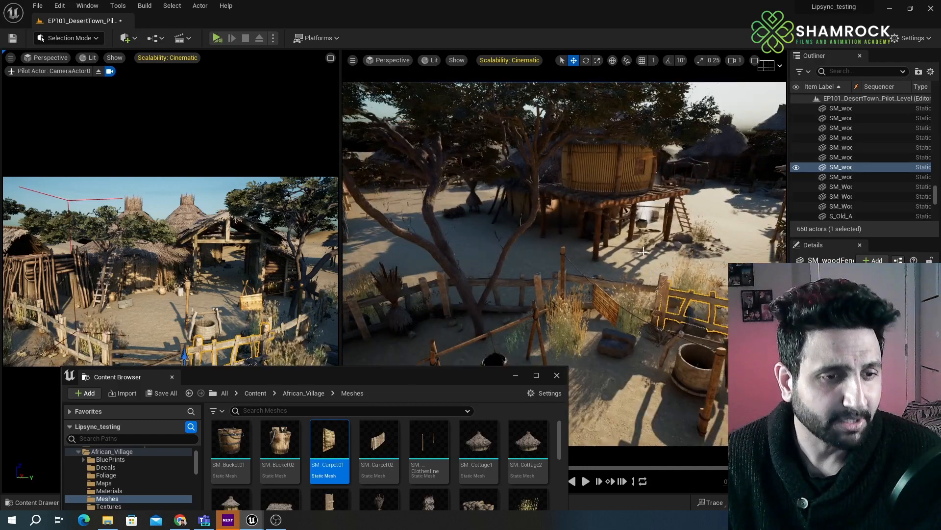
drag(578, 193, 578, 245)
drag(662, 314, 594, 290)
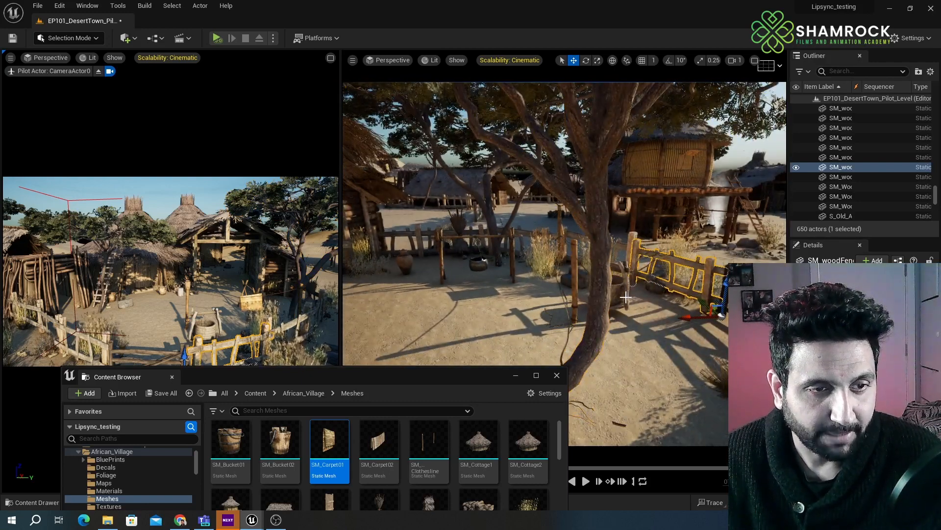
click(603, 268)
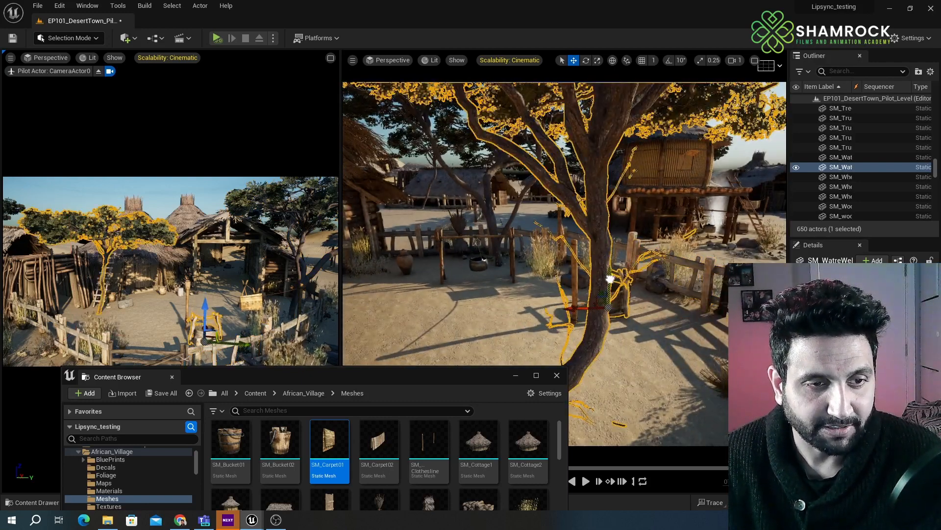
drag(610, 283, 611, 278)
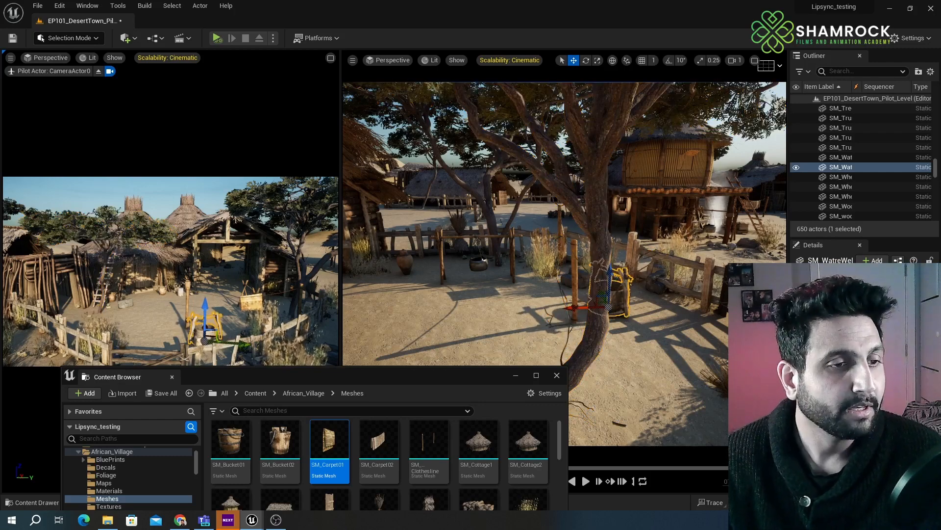
right_drag(445, 343, 422, 338)
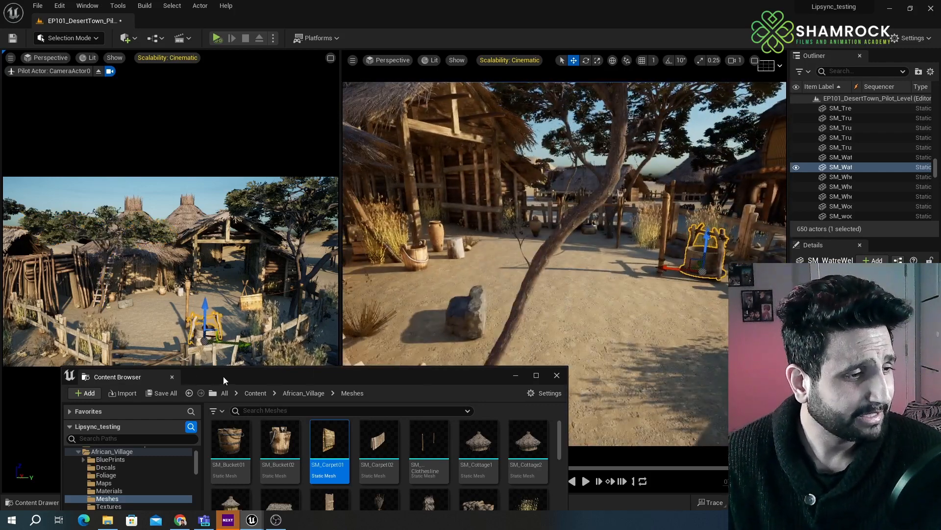
- Browse to the Barriers folder in BattleField_Desert's Models
drag(223, 376, 226, 346)
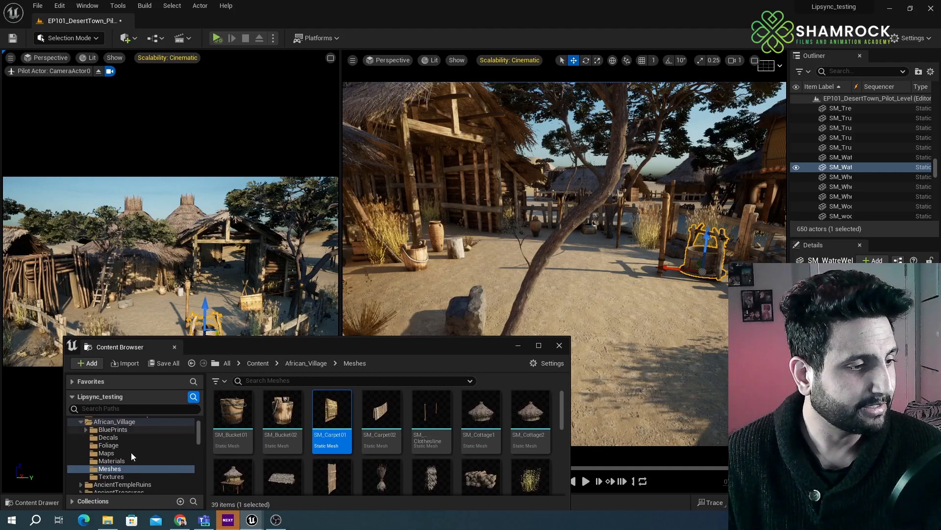
scroll(131, 452, down, 5)
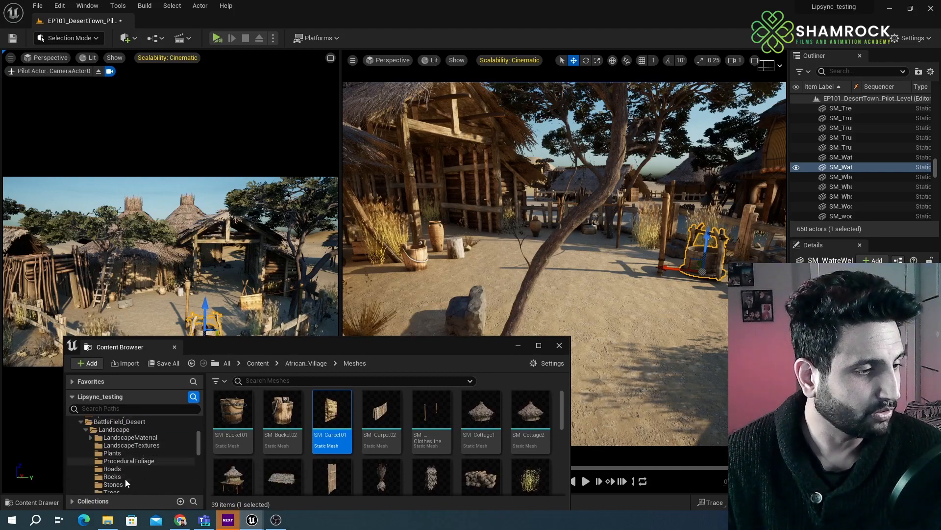
scroll(123, 474, down, 3)
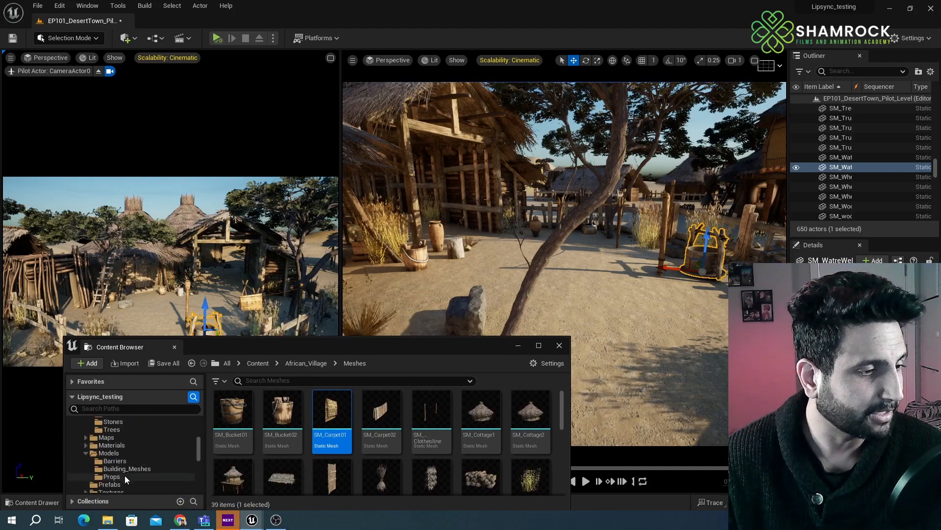
click(120, 454)
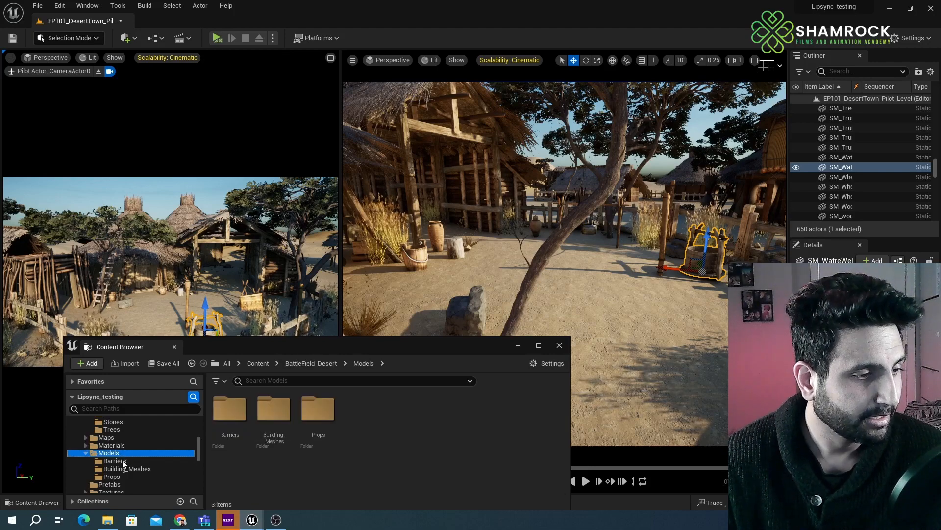
click(122, 461)
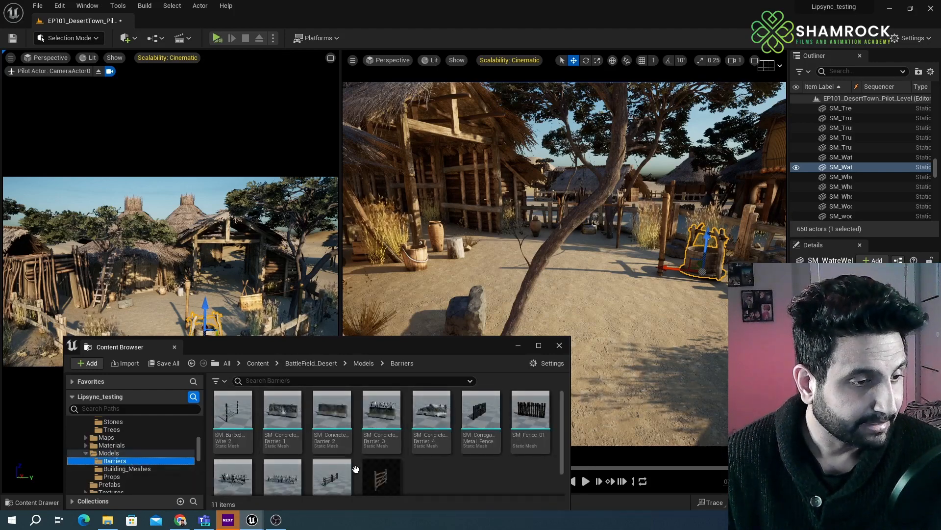
- Place the wooden rail fence mesh in the yard and move it across the entrance of the open thatched shelter
drag(338, 475, 395, 261)
key(f)
alt+drag(647, 310, 698, 284)
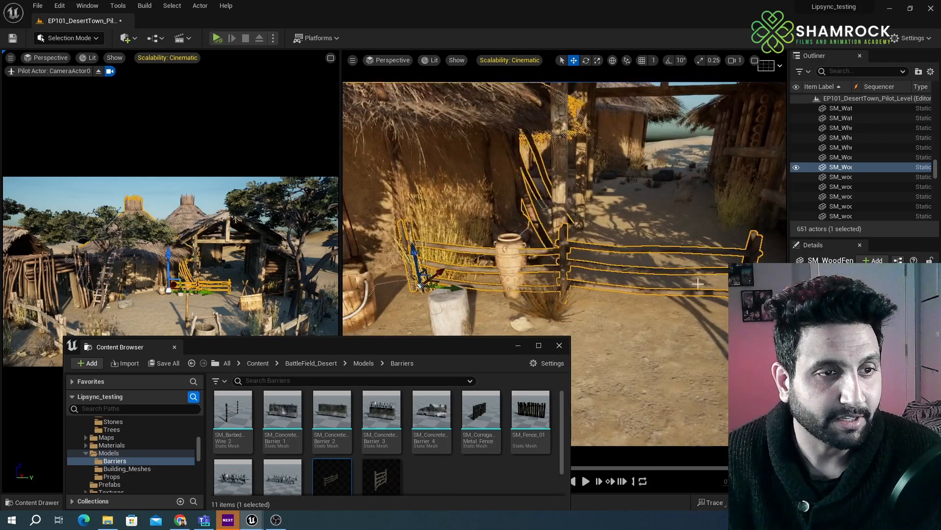
scroll(698, 284, down, 5)
drag(522, 276, 647, 291)
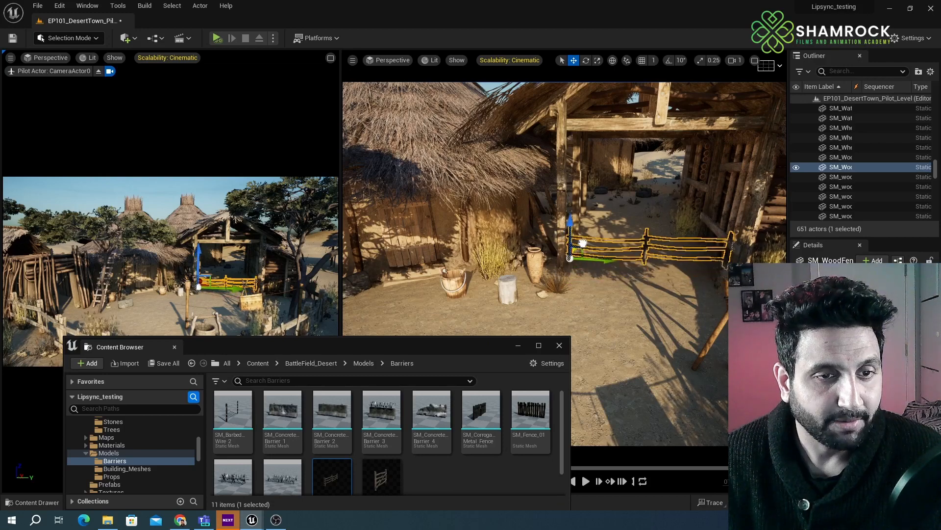
key(f)
alt+drag(578, 247, 395, 261)
key(r)
key(e)
- Place an SM_Fence_01 mesh in the gap between the huts behind the shelter and rotate it to span the gap
click(515, 220)
scroll(514, 220, down, 8)
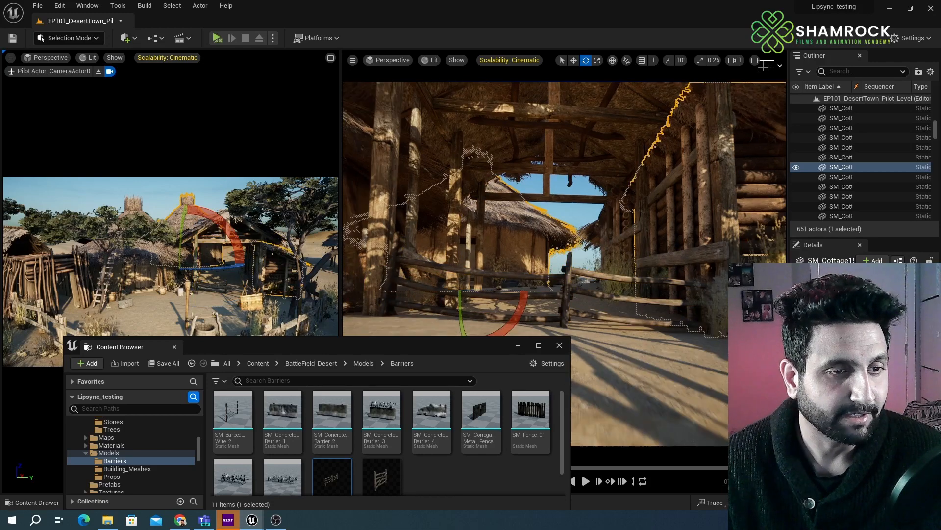
right_drag(515, 221, 514, 250)
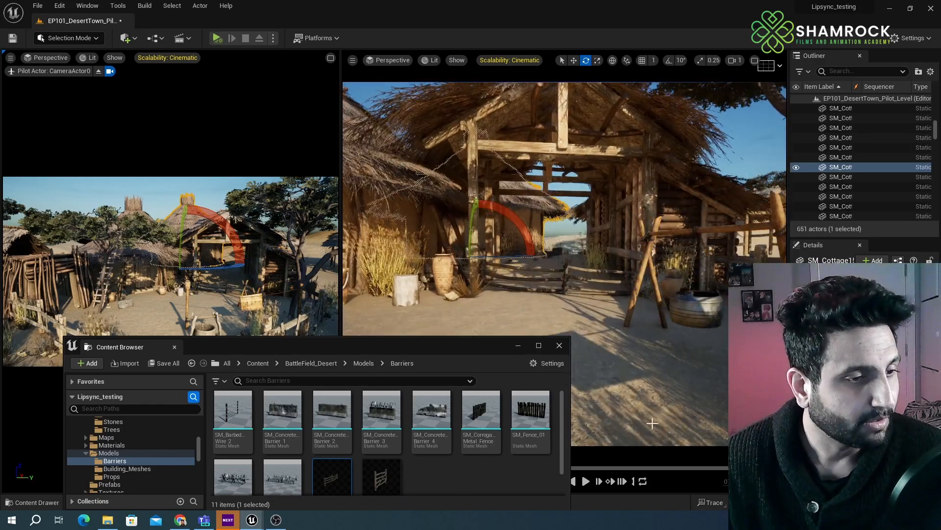
drag(531, 412, 559, 255)
key(f)
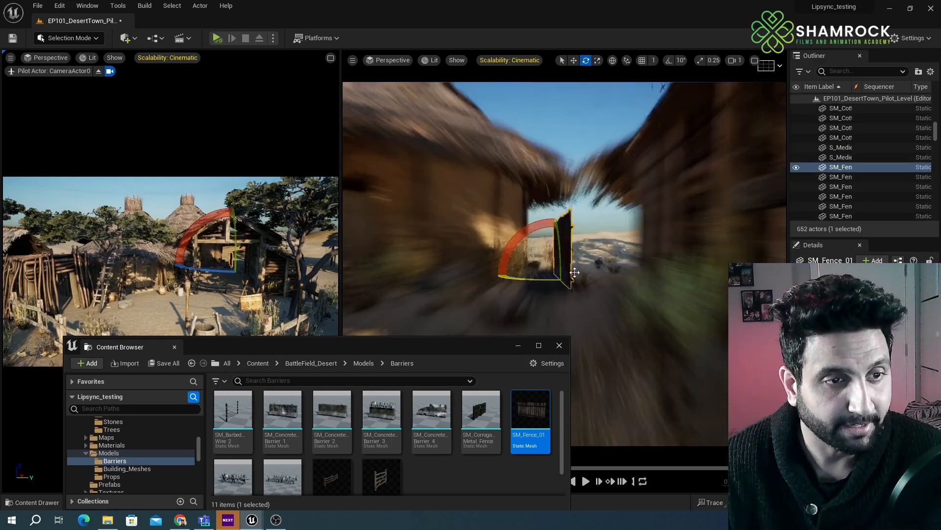
scroll(621, 270, down, 3)
alt+drag(622, 271, 691, 289)
drag(547, 304, 524, 307)
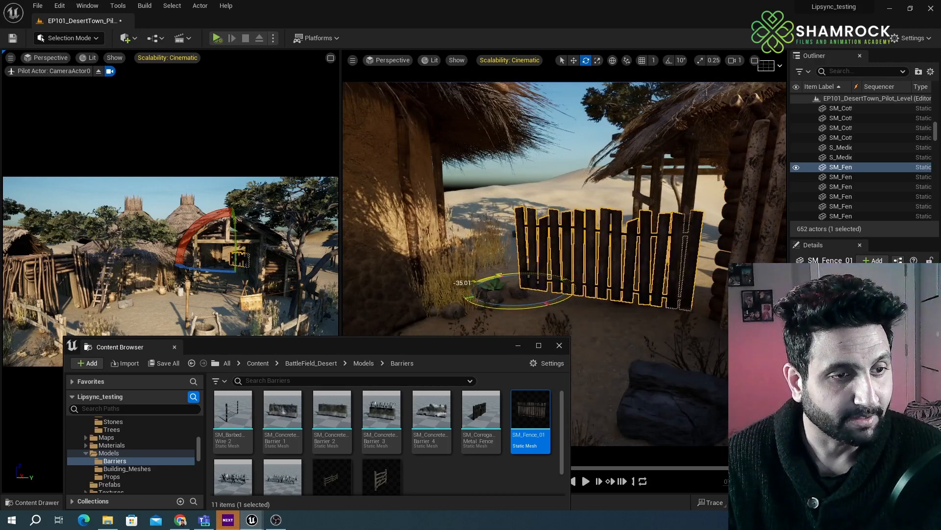
- Enlarge the plank fence to fill the gap between the huts and lower it to the ground
key(r)
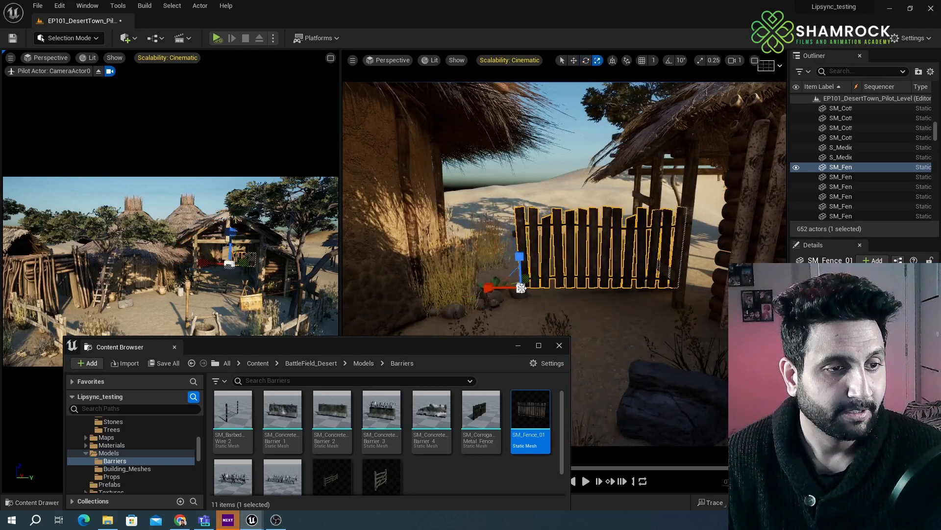
drag(520, 288, 472, 272)
key(w)
drag(357, 340, 347, 377)
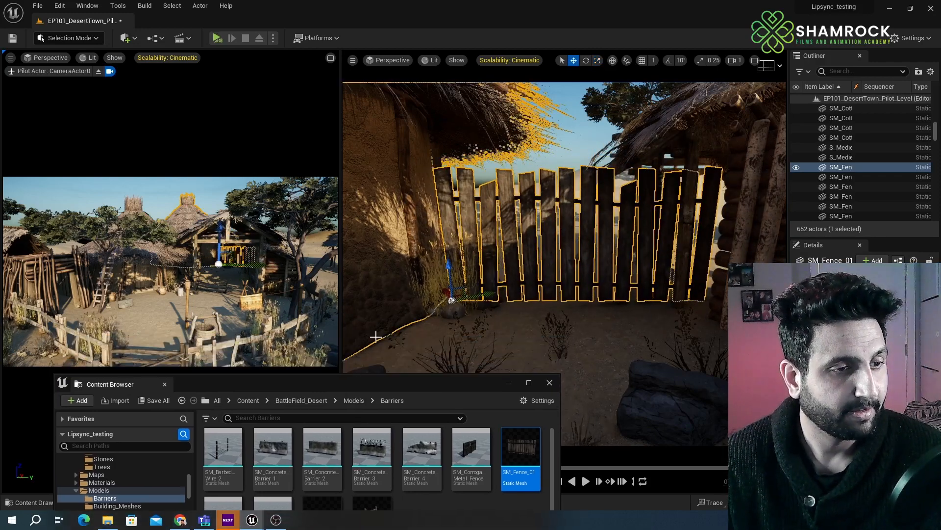
drag(448, 269, 471, 290)
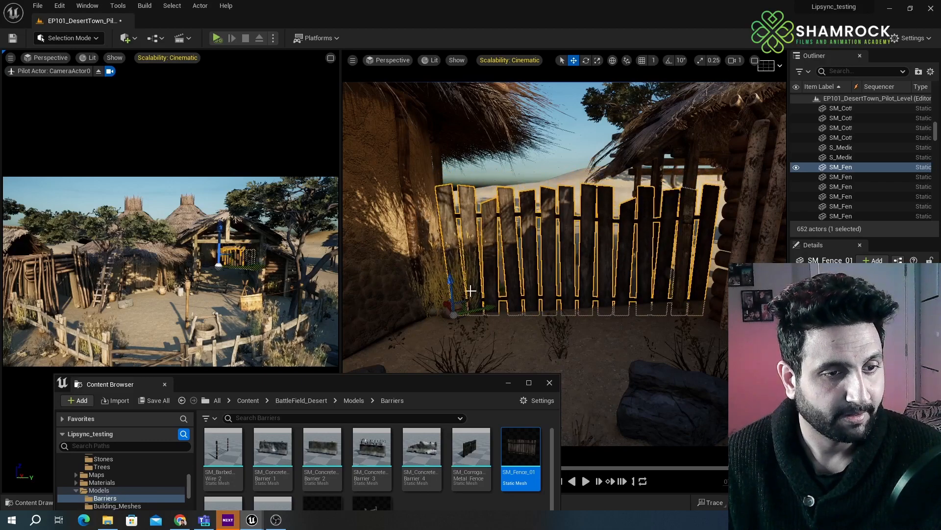
- Place two bucket meshes from BattleField_Desert's Props folder on the ground beside the hanging pot frame
key(s)
right_drag(655, 334, 619, 334)
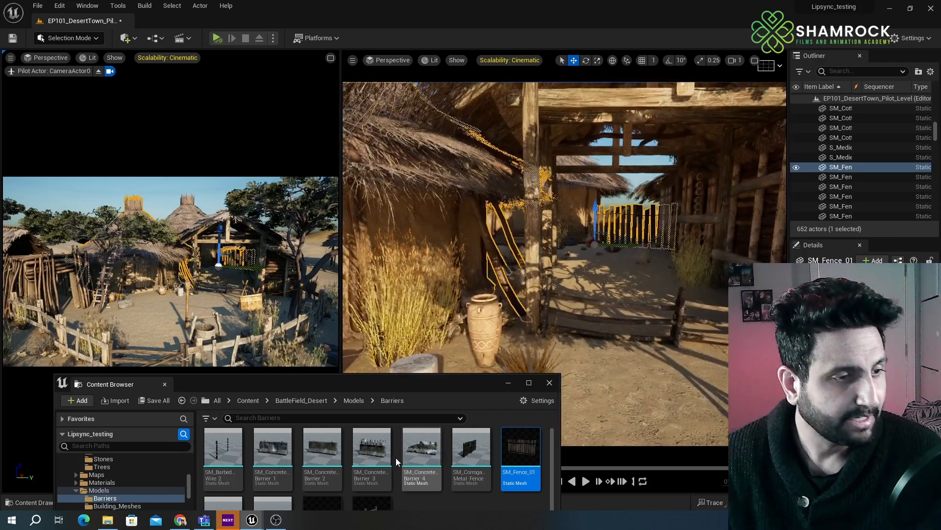
drag(391, 382, 665, 334)
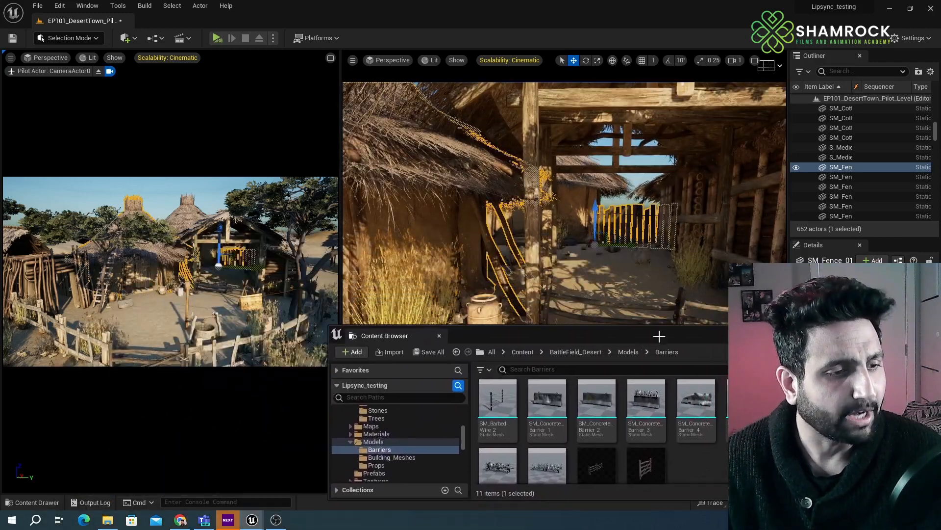
click(391, 457)
click(388, 463)
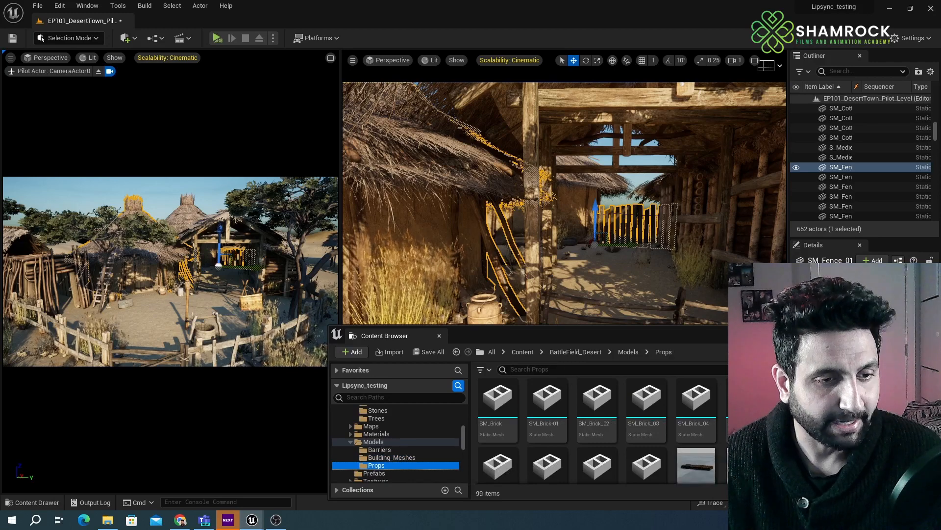
drag(703, 344, 417, 365)
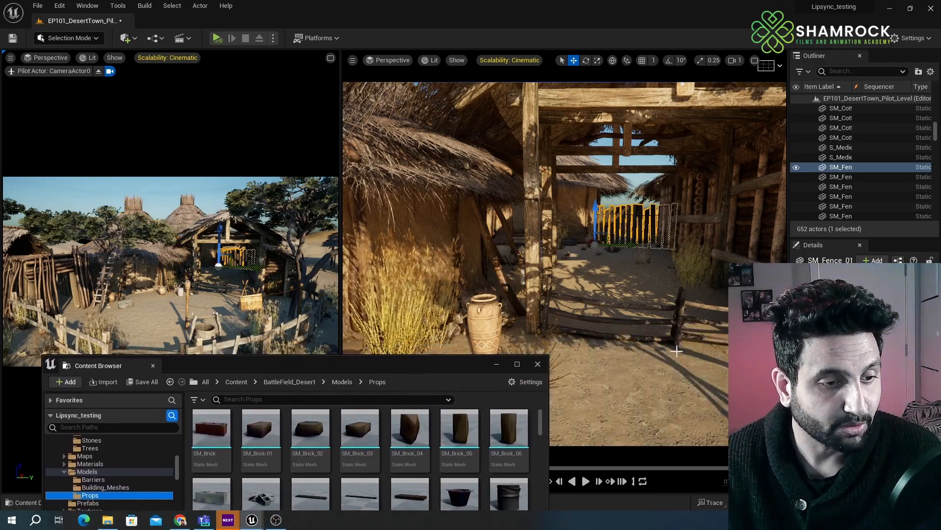
right_drag(412, 274, 414, 274)
mouse_move(665, 345)
right_down()
mouse_move(680, 342)
mouse_move(668, 343)
right_up()
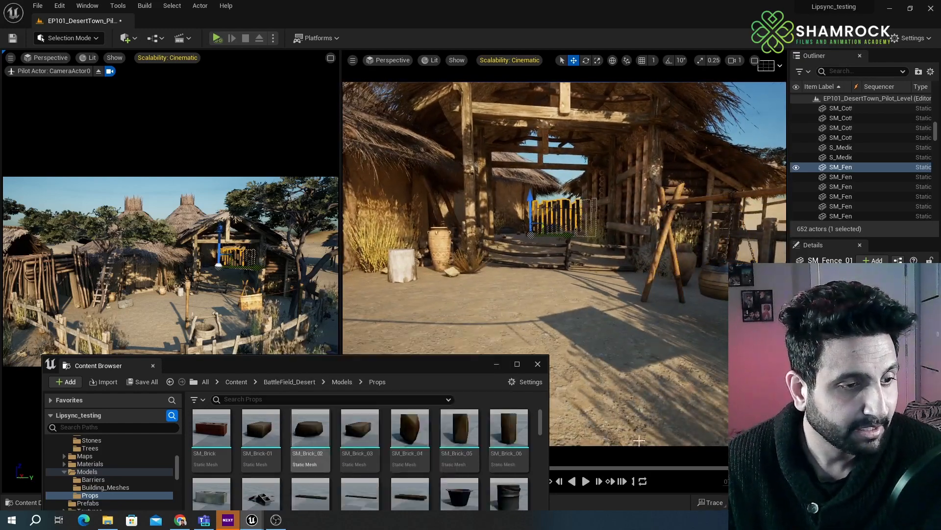
drag(610, 348, 634, 290)
drag(512, 492, 617, 304)
- Lay the metal bucket on its side on the ground with its opening facing the yard
key(e)
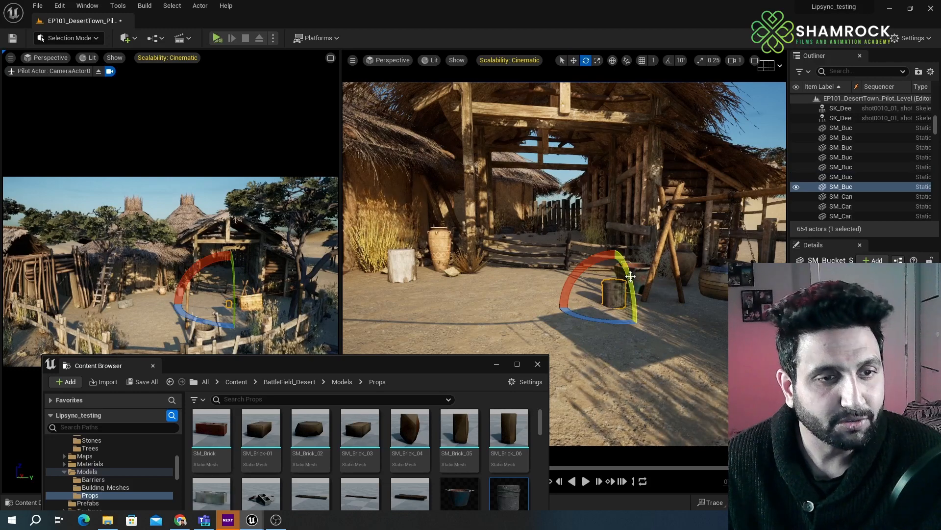
mouse_move(620, 254)
mouse_down()
mouse_move(598, 289)
mouse_move(614, 244)
mouse_up()
key(w)
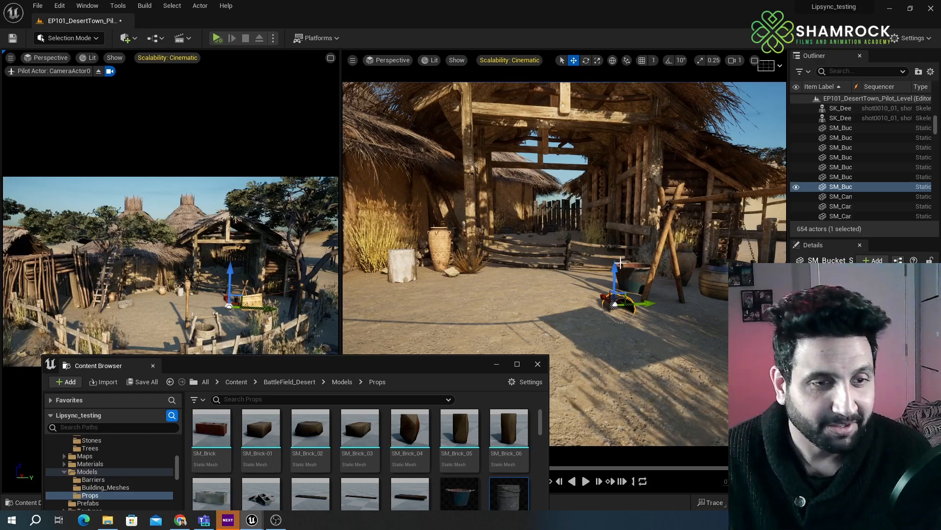
mouse_move(617, 275)
mouse_down()
mouse_move(613, 247)
mouse_move(620, 283)
mouse_up()
key(e)
scroll(620, 283, down, 5)
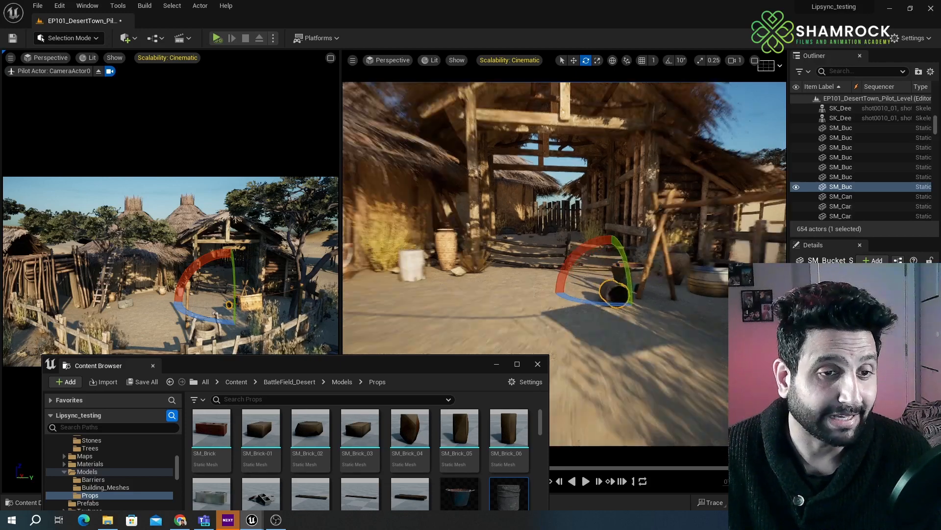
- Place an SM_Bucket_3 mesh on the courtyard ground beside the tipped bucket, in front of the open thatched shed
drag(413, 366, 354, 282)
drag(414, 406, 551, 279)
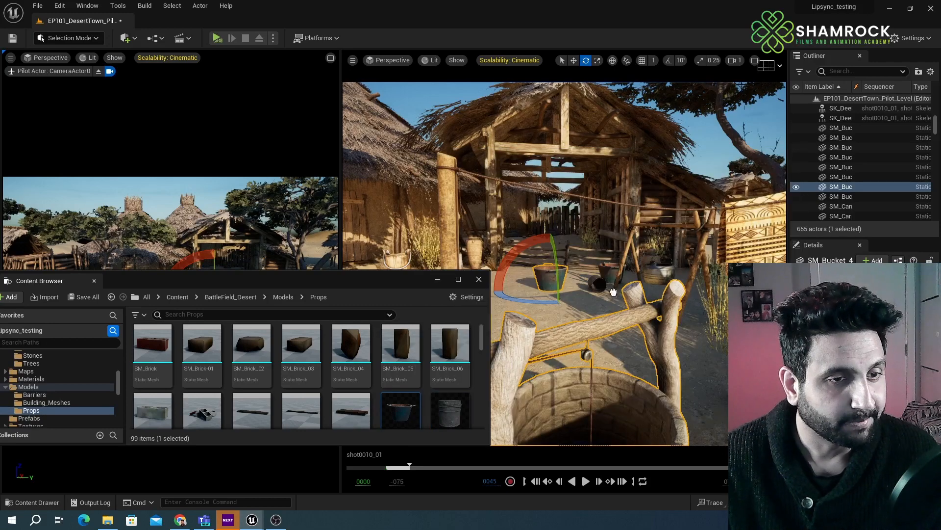
- Find the SM_DebrisPile_01 mesh among the props and place it in the courtyard near the water well
scroll(303, 405, down, 2)
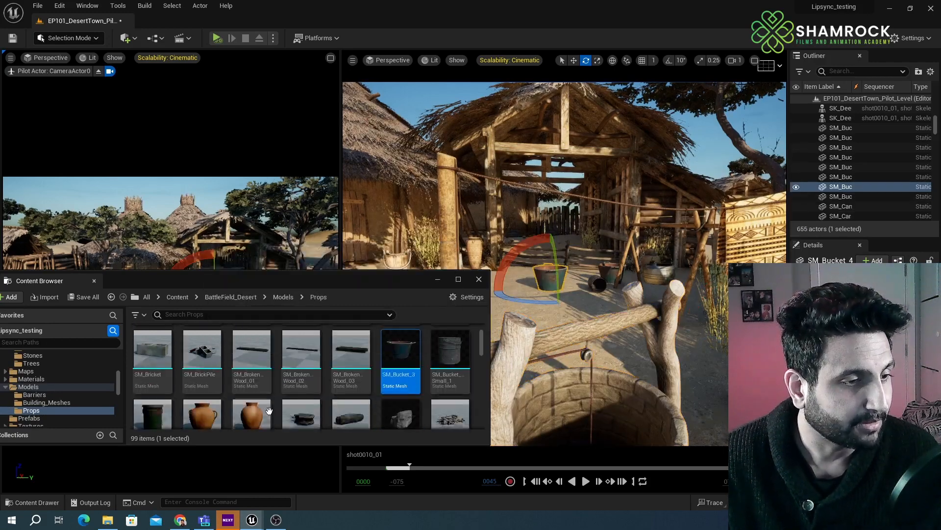
scroll(389, 408, down, 2)
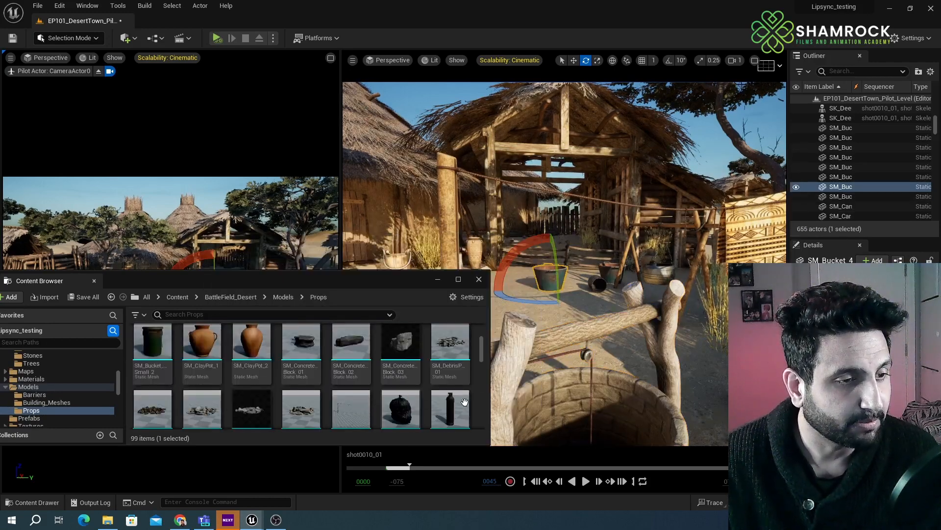
click(451, 343)
drag(627, 342, 511, 293)
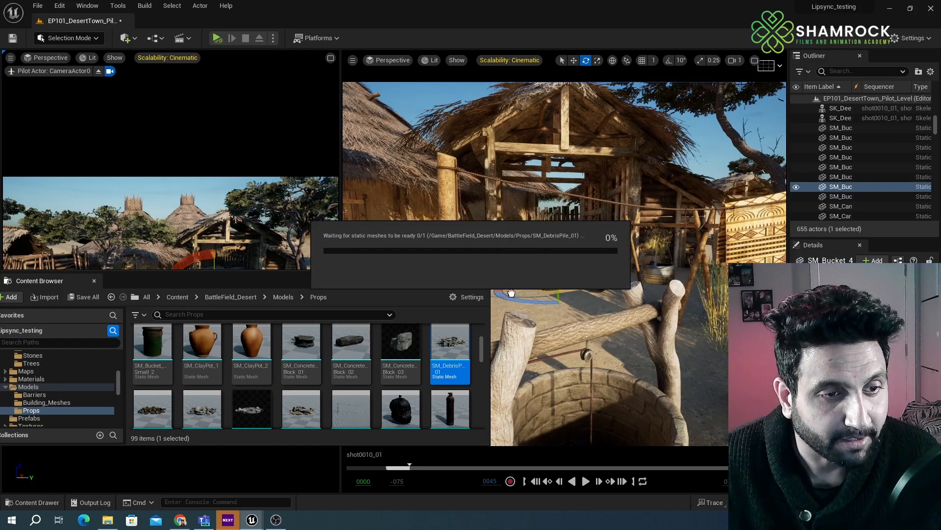
drag(575, 297, 587, 301)
key(f)
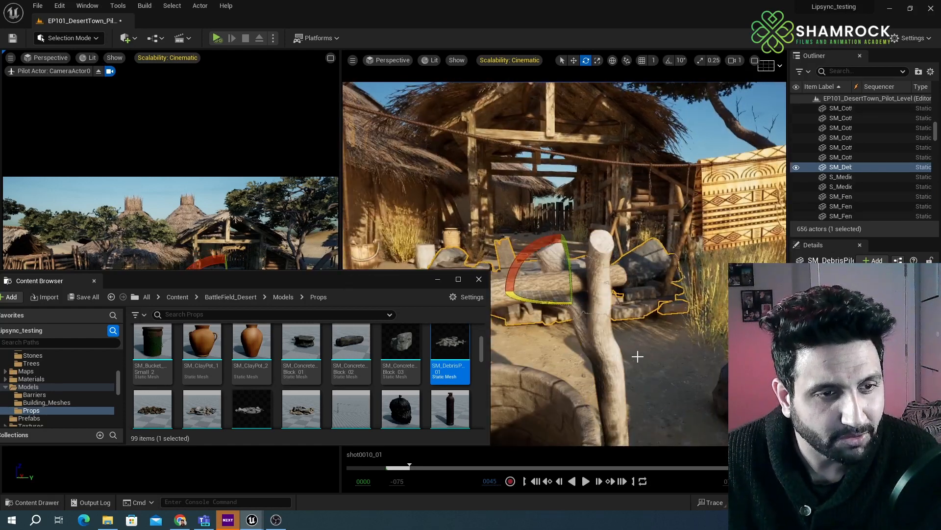
- Scale down the debris pile and move it next to the dry grass by the hanging cooking pot
alt+drag(658, 342, 643, 339)
key(r)
drag(567, 283, 725, 287)
key(w)
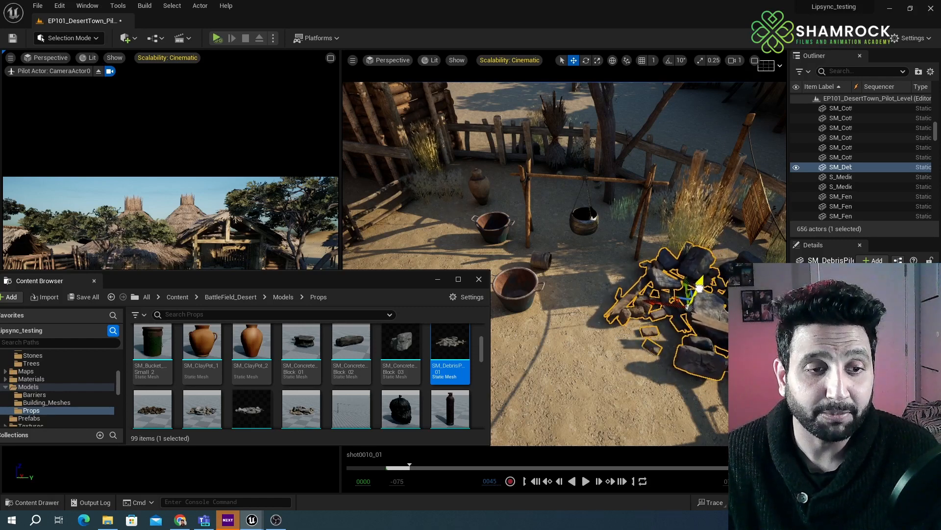
click(600, 367)
right_drag(611, 369, 611, 313)
key(s)
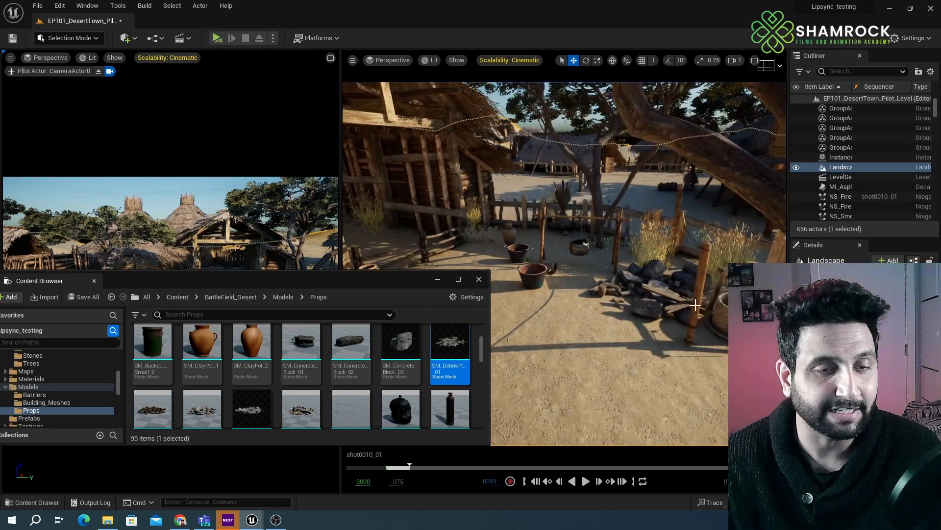
- Move the water well away from the debris pile into the open middle of the courtyard
click(727, 310)
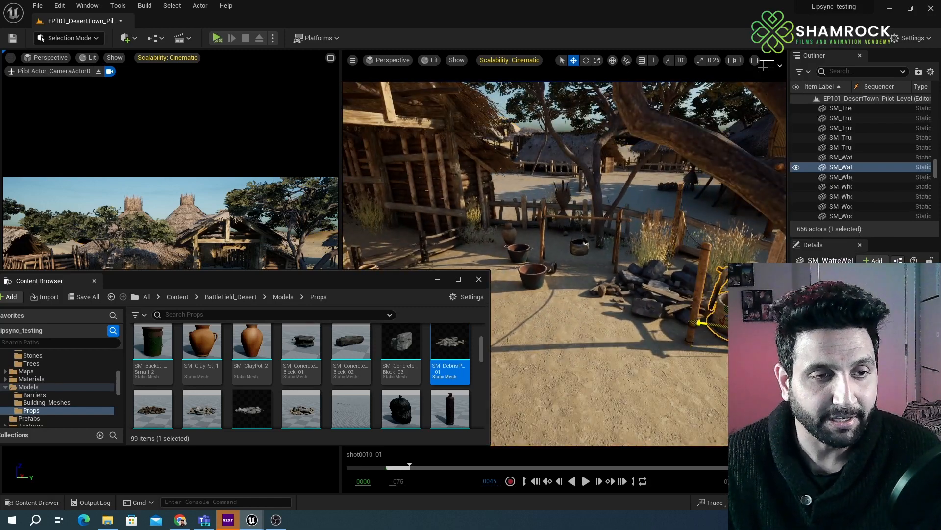
drag(698, 323, 531, 319)
alt+drag(655, 343, 578, 343)
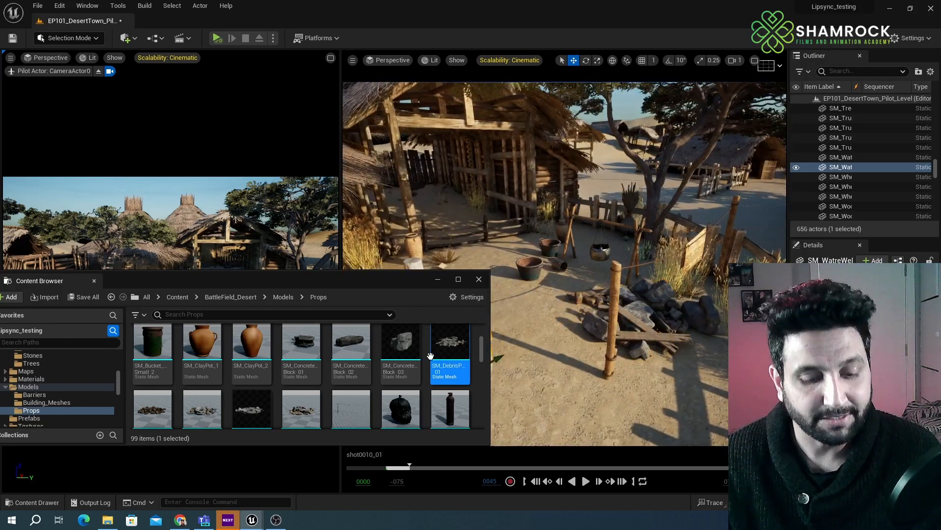
key(f)
scroll(660, 342, down, 4)
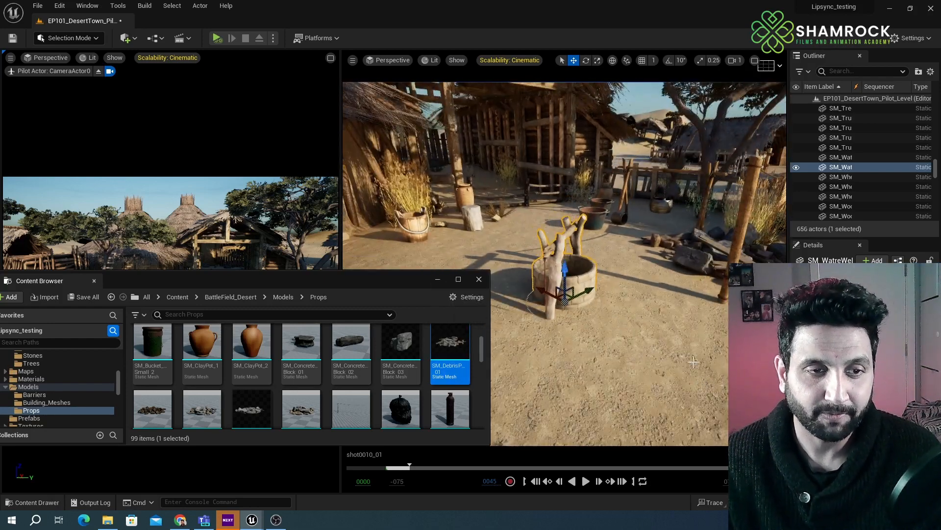
- Check the water well from several angles and in the camera shot, nudging it slightly toward the fence gate
alt+drag(660, 342, 563, 260)
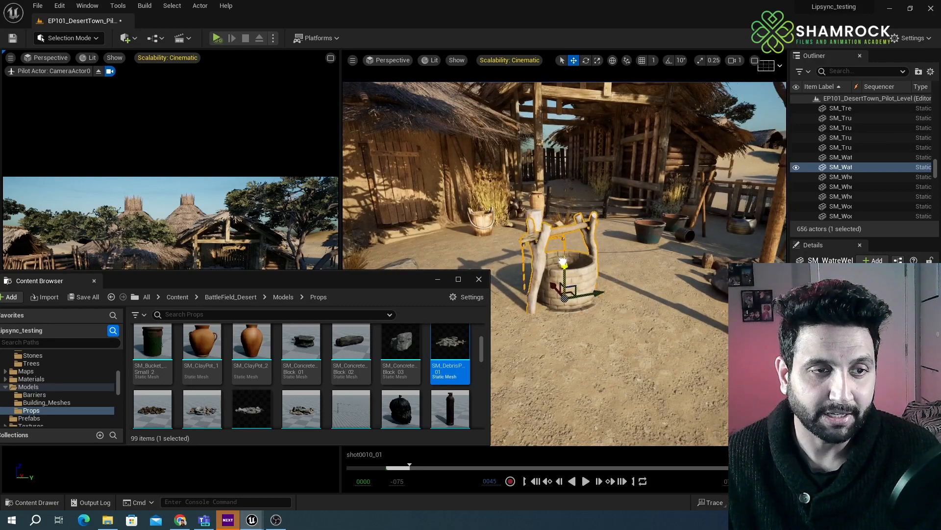
alt+right_drag(562, 260, 563, 304)
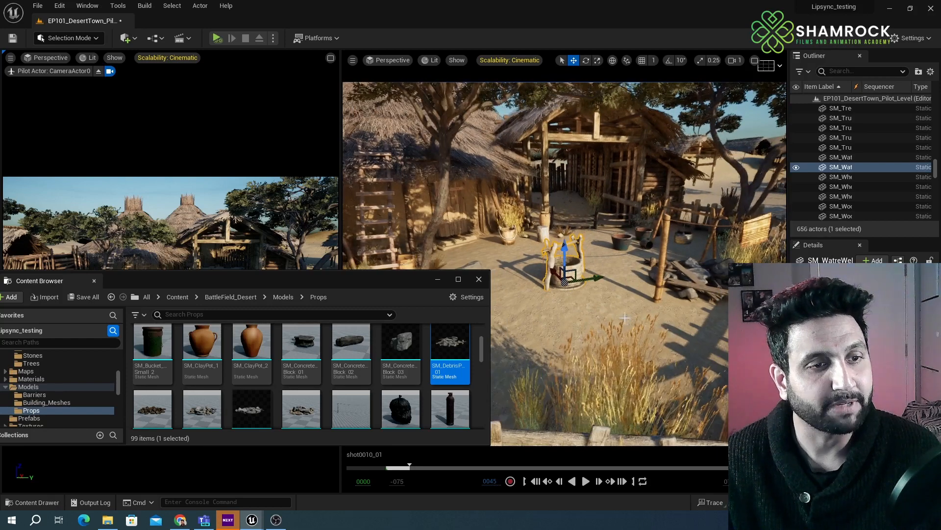
middle_drag(563, 294, 362, 293)
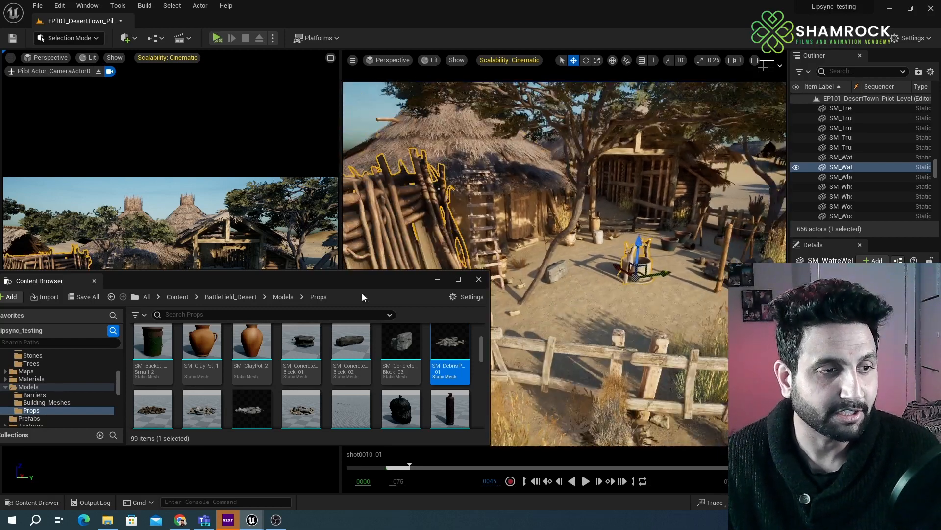
drag(346, 281, 352, 405)
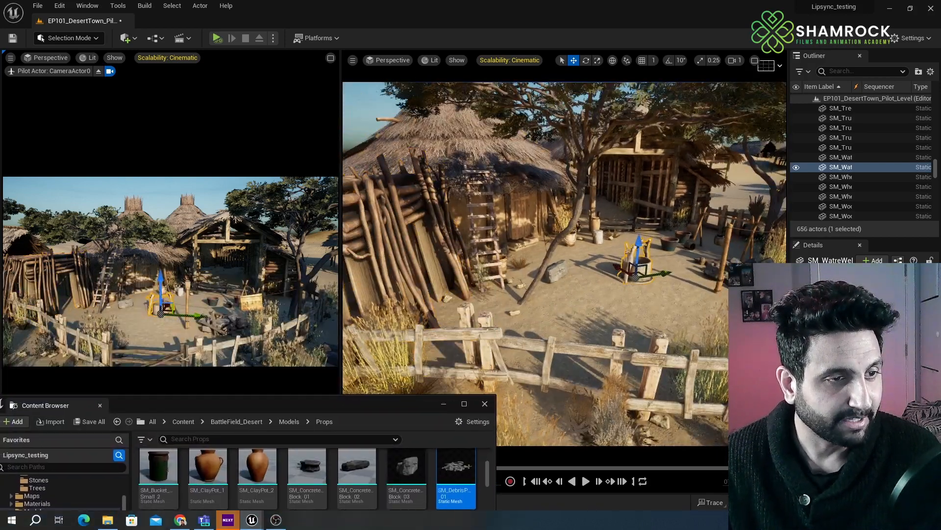
alt+drag(617, 273, 625, 290)
middle_drag(528, 285, 590, 279)
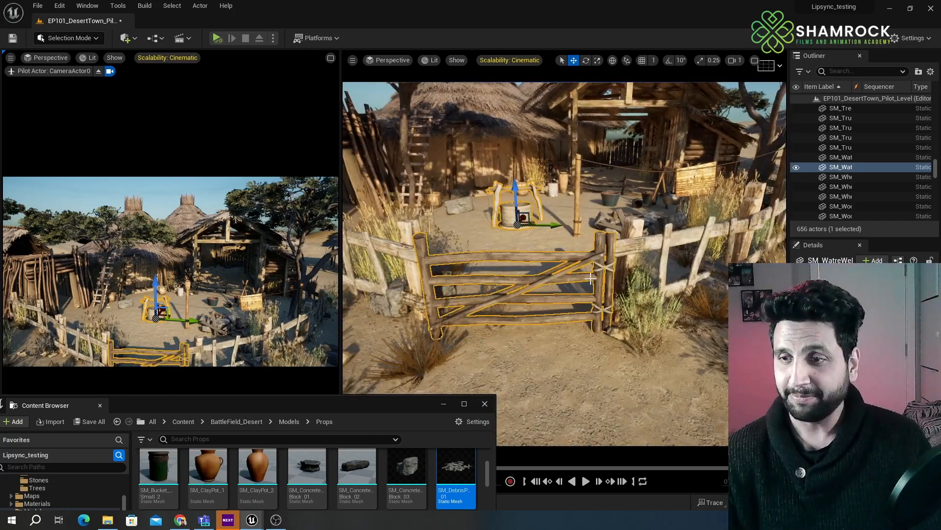
scroll(591, 278, down, 3)
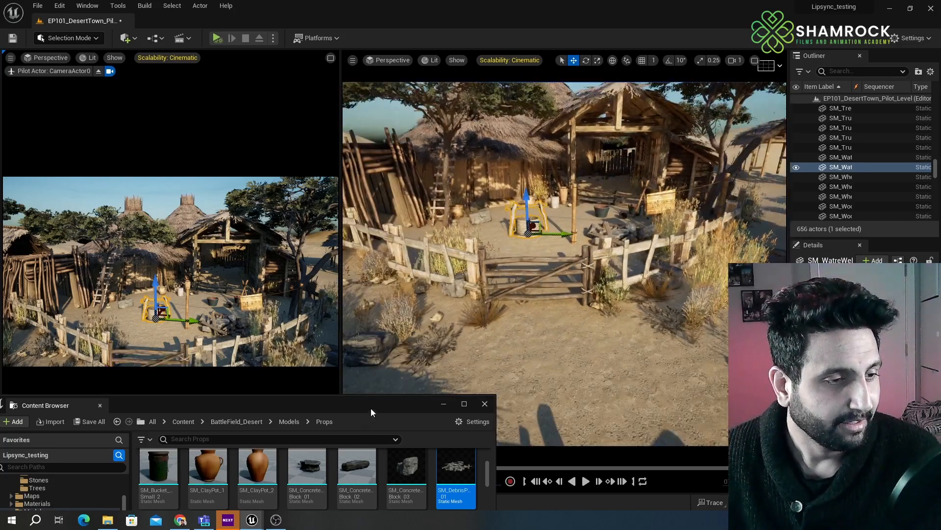
- Find the SM_Log_Pile_4 mesh among the props and place it under the tree behind the wooden fence
drag(371, 409, 731, 364)
scroll(712, 450, down, 3)
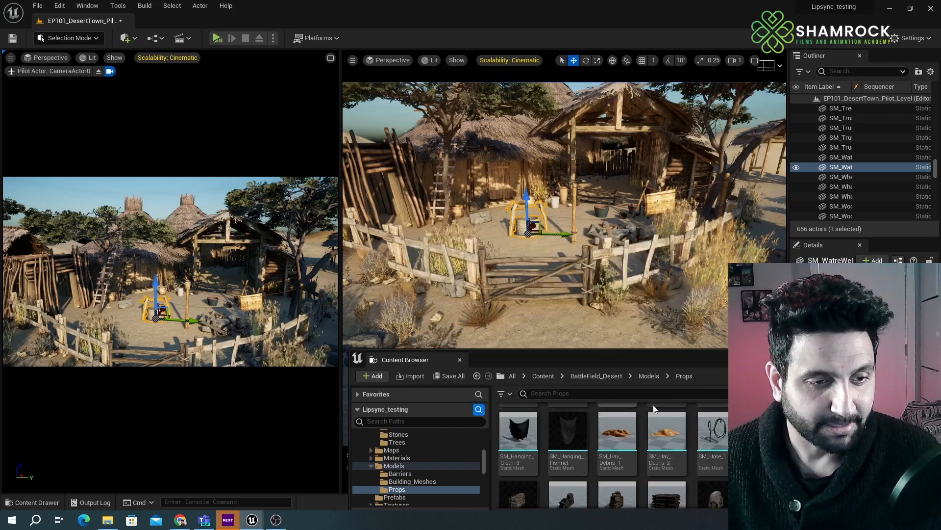
scroll(689, 457, down, 1)
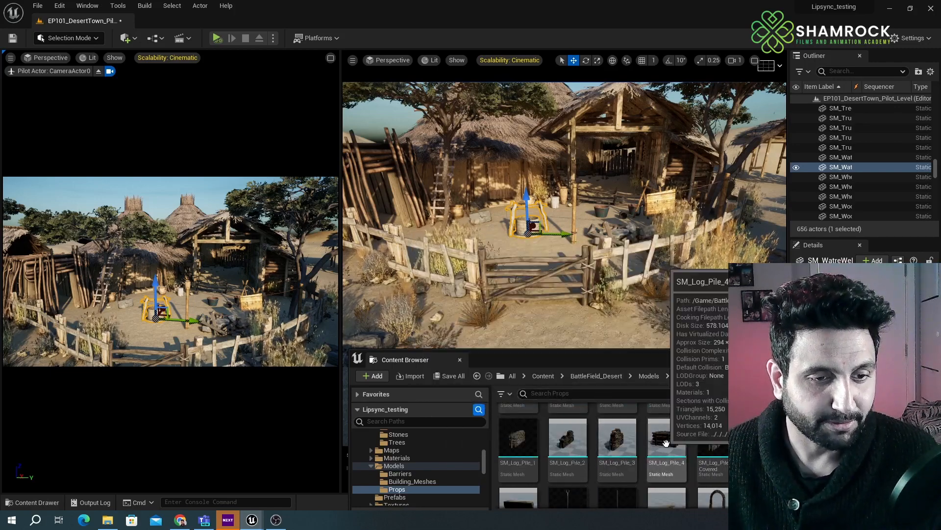
click(681, 454)
drag(453, 239, 406, 245)
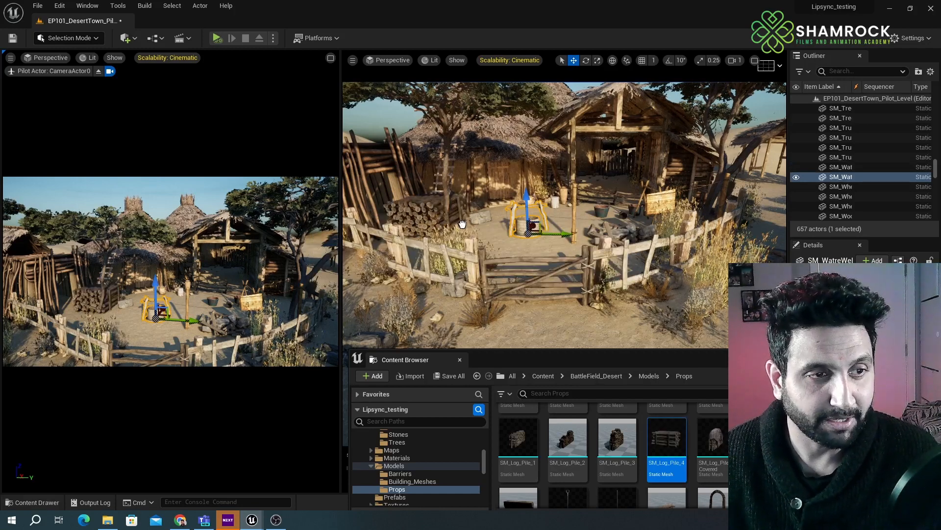
- Reposition the log pile into the courtyard corner, close behind the fence and beside the leaning stick wall
click(438, 240)
scroll(439, 240, down, 3)
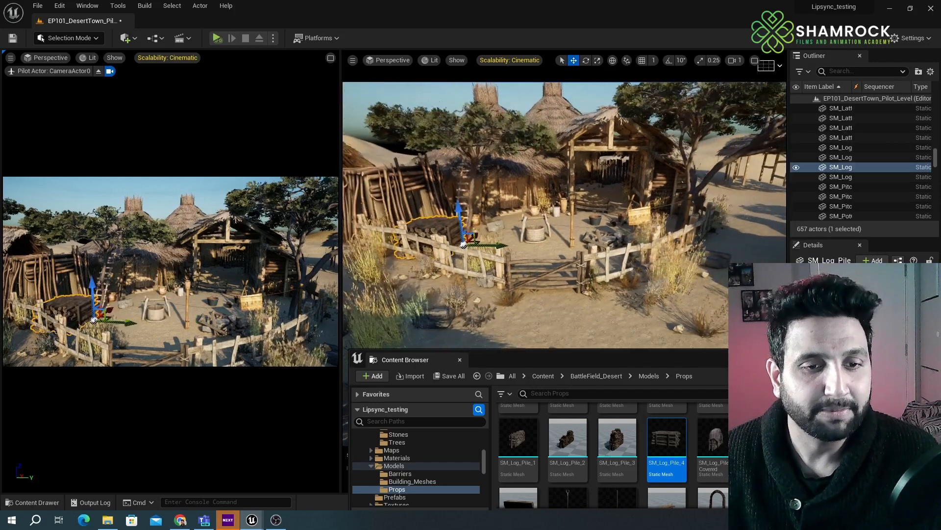
alt+drag(413, 310, 400, 272)
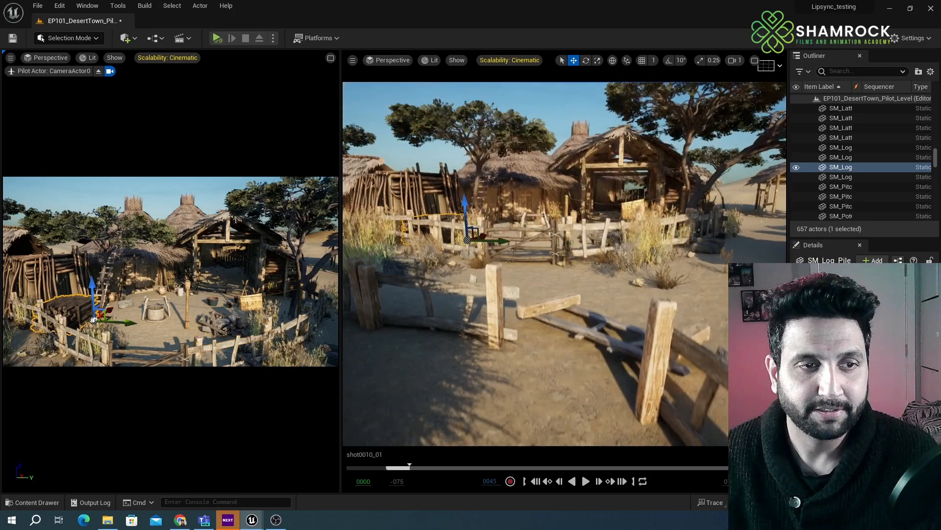
key(w)
right_drag(558, 305, 559, 305)
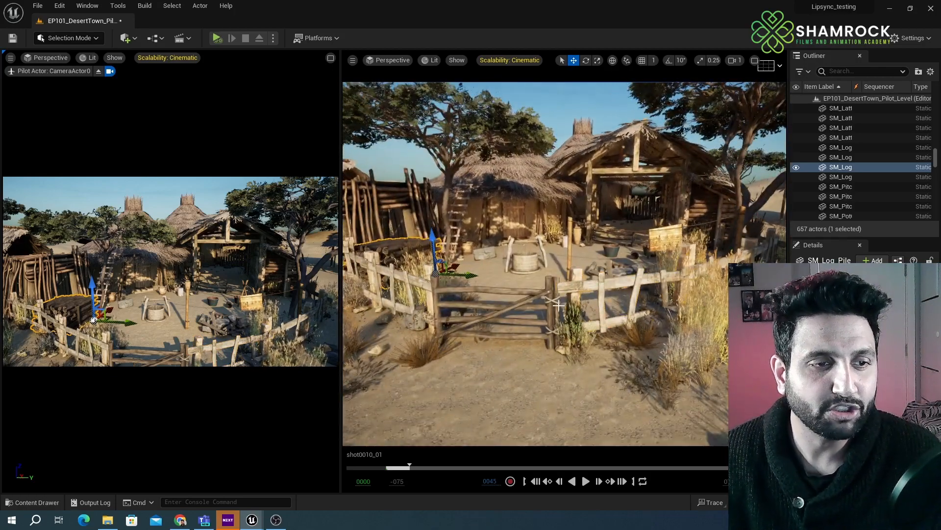
- Lower the hanging cooking pot and its wooden frame slightly so the legs rest on the ground
alt+drag(559, 305, 628, 336)
click(645, 241)
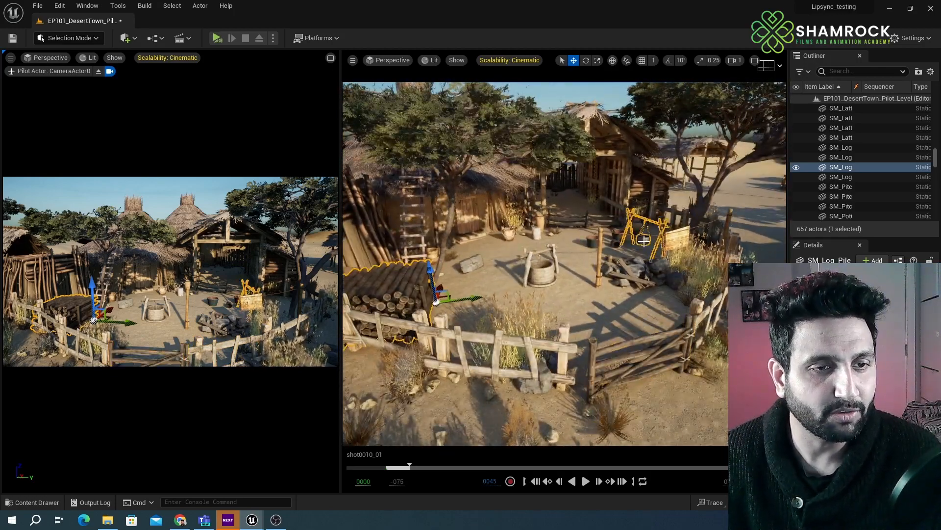
key(f)
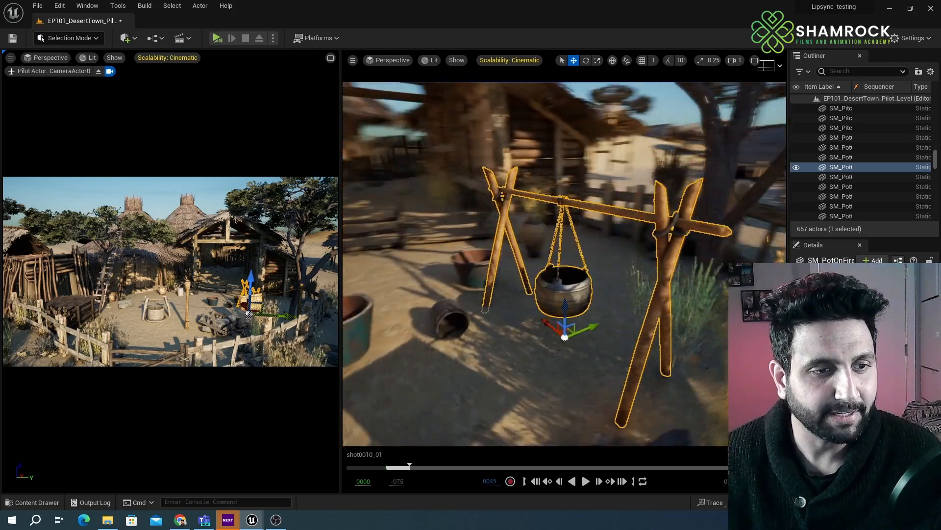
alt+drag(645, 241, 703, 206)
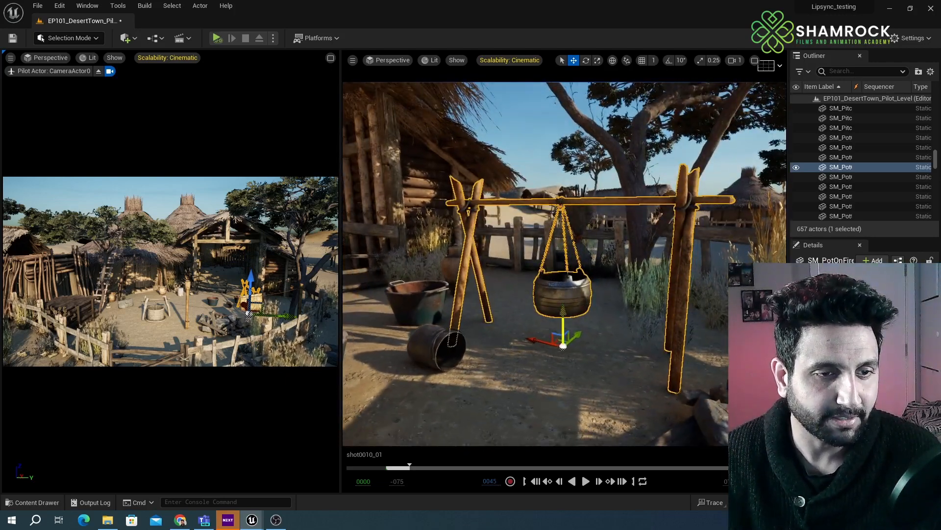
mouse_move(562, 316)
mouse_down()
mouse_move(571, 330)
mouse_move(578, 321)
mouse_up()
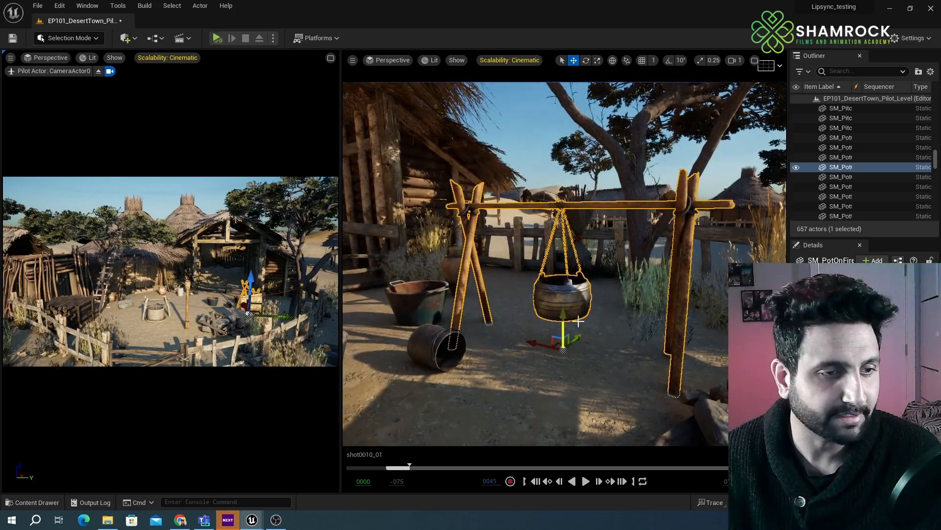
key(e)
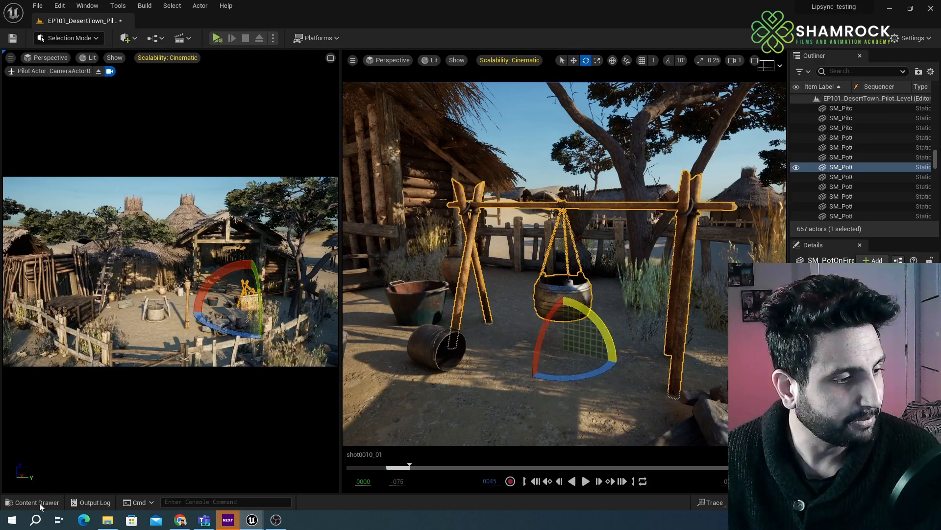
- Browse the project's folder tree to review the available asset packs
click(34, 502)
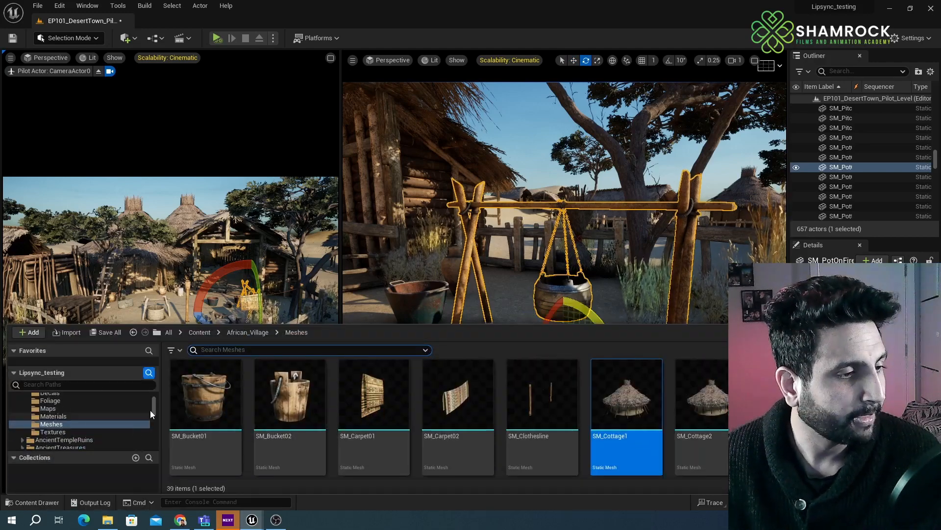
drag(153, 407, 154, 413)
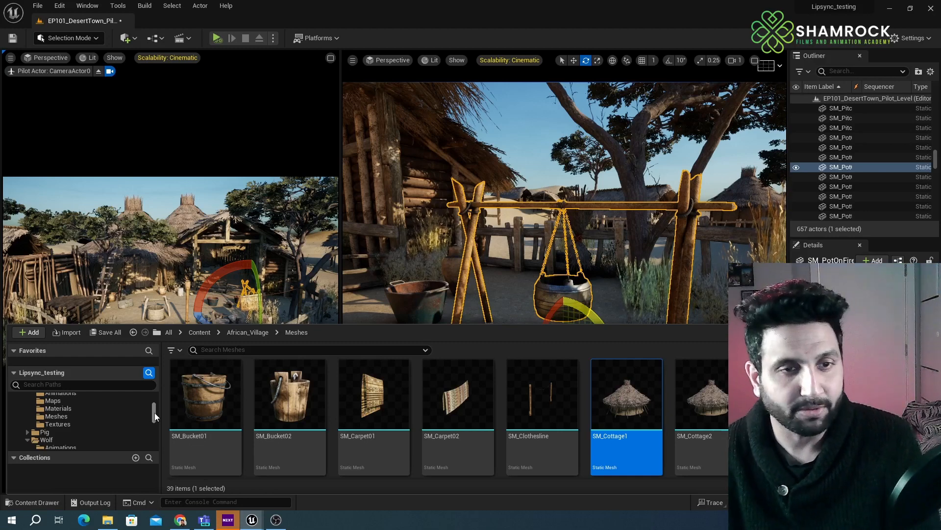
mouse_move(154, 413)
mouse_down()
mouse_move(154, 402)
mouse_move(151, 438)
mouse_move(154, 416)
mouse_up()
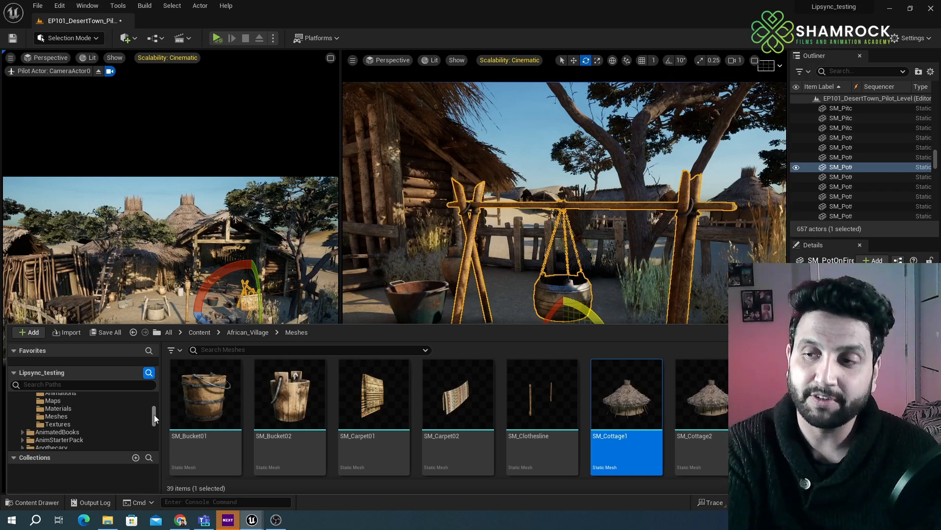
- Open the Marketplace and the Quixel Bridge asset library, and shift the Bridge window clear of the timeline
click(87, 5)
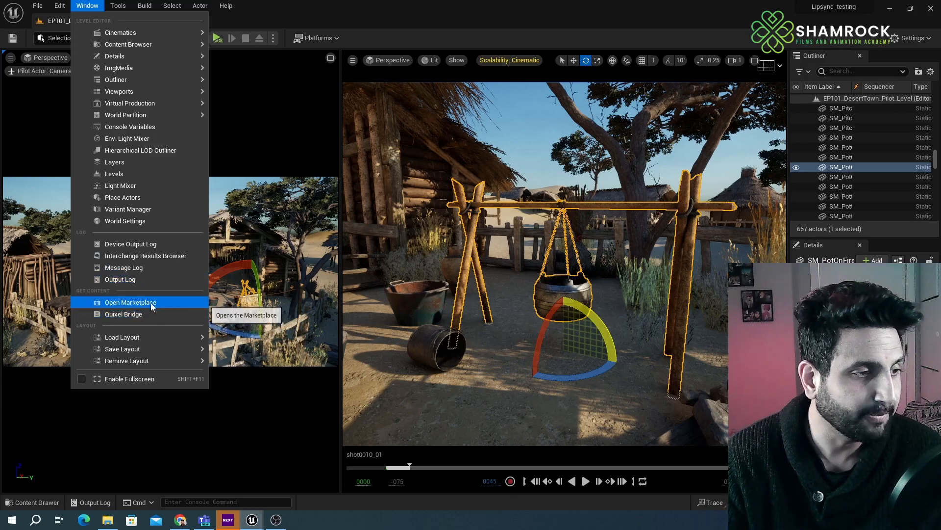
click(159, 319)
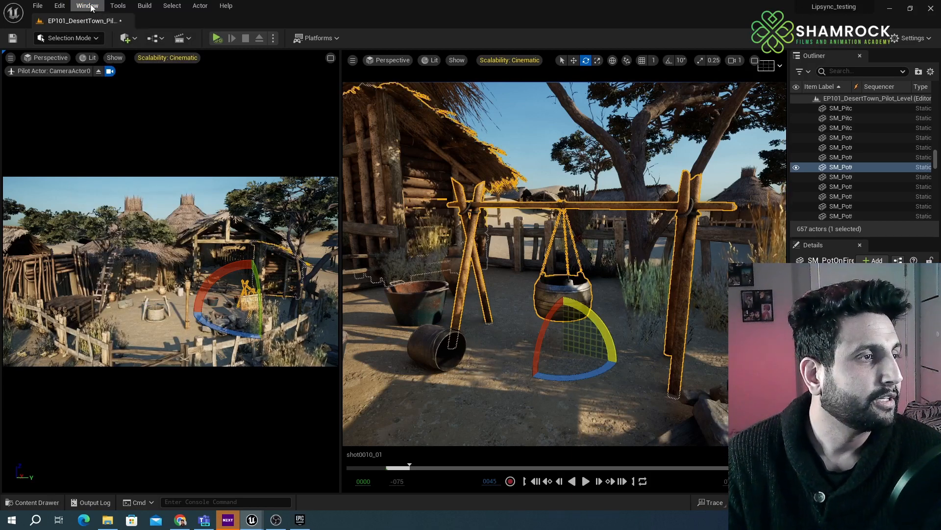
click(87, 5)
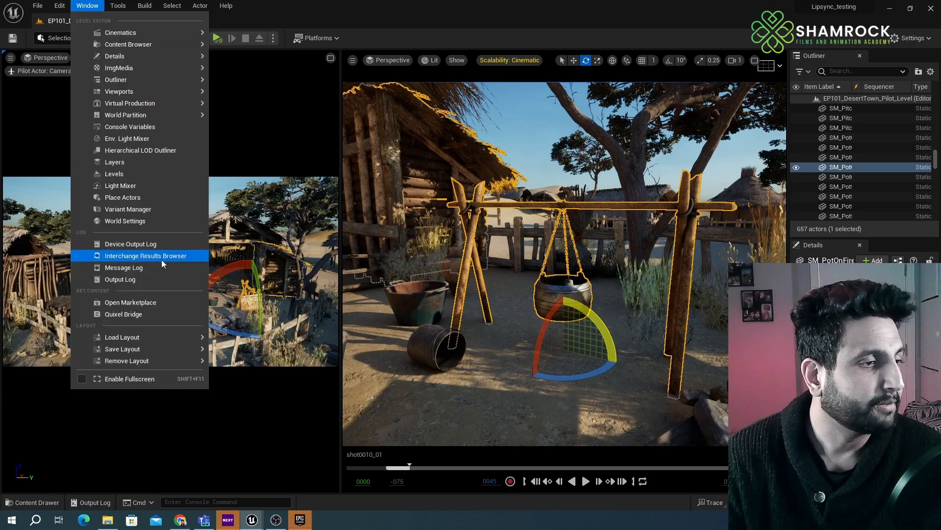
click(131, 316)
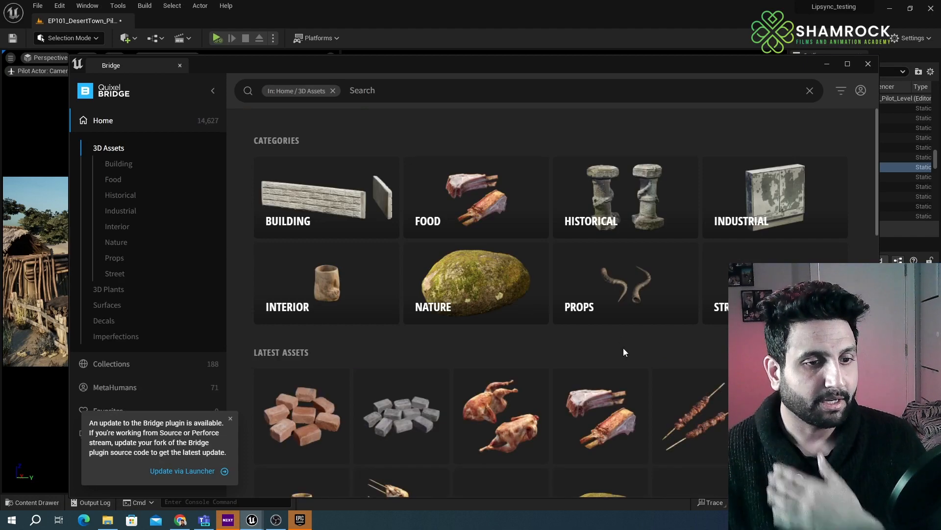
drag(522, 62, 521, 38)
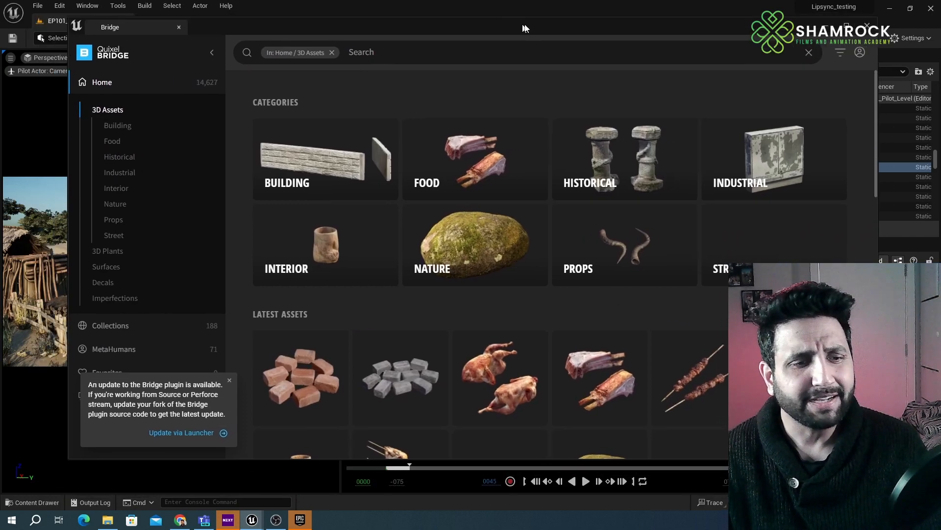
- Browse the 3D assets in Quixel Bridge for stones, driftwood and branches
scroll(804, 146, down, 4)
scroll(804, 146, down, 5)
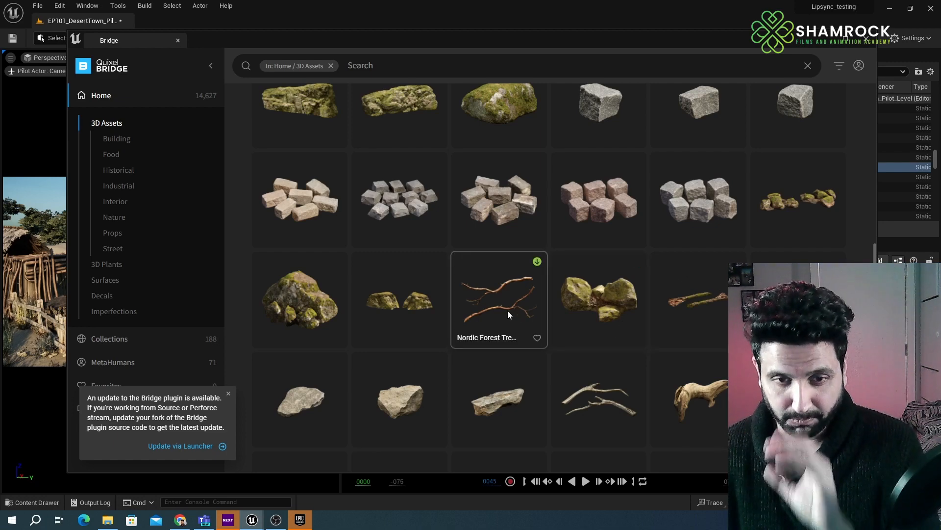
scroll(469, 316, down, 3)
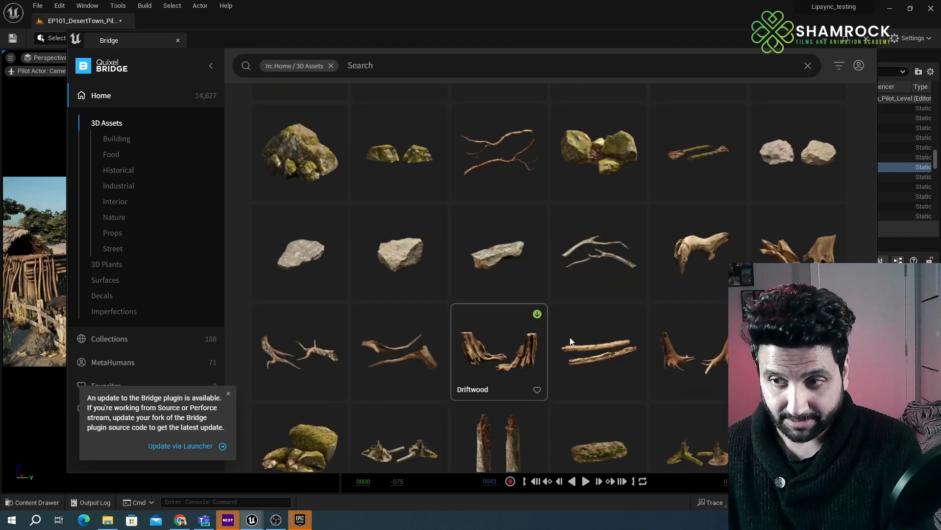
scroll(577, 348, down, 1)
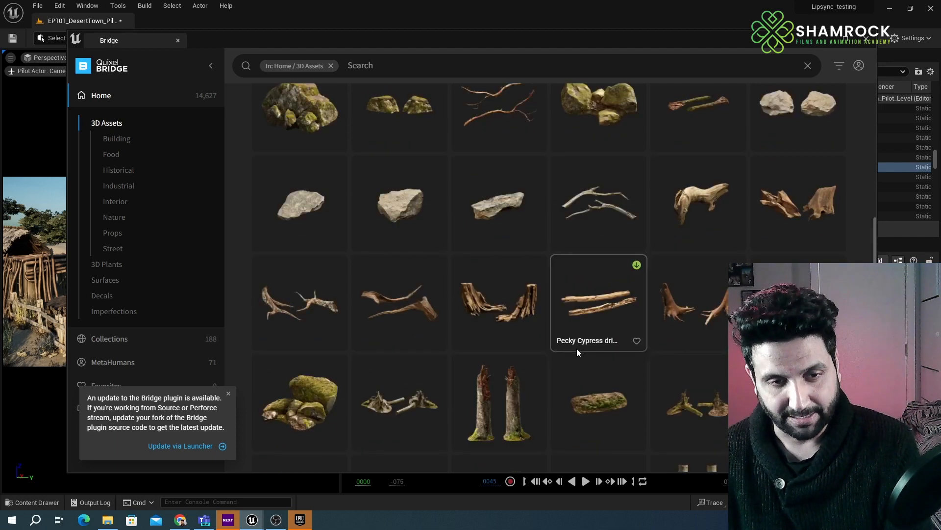
scroll(577, 348, down, 3)
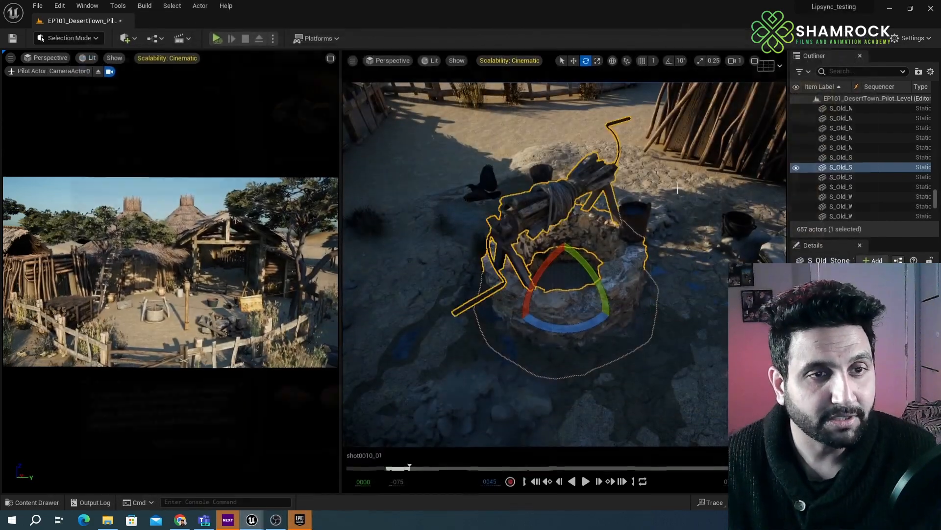
- Select the campfire pieces beneath the cooking pot by the other hut: burnt logs, campfire base and smoke effect, leaving out the pot
right_drag(564, 263, 637, 196)
alt+drag(565, 263, 603, 206)
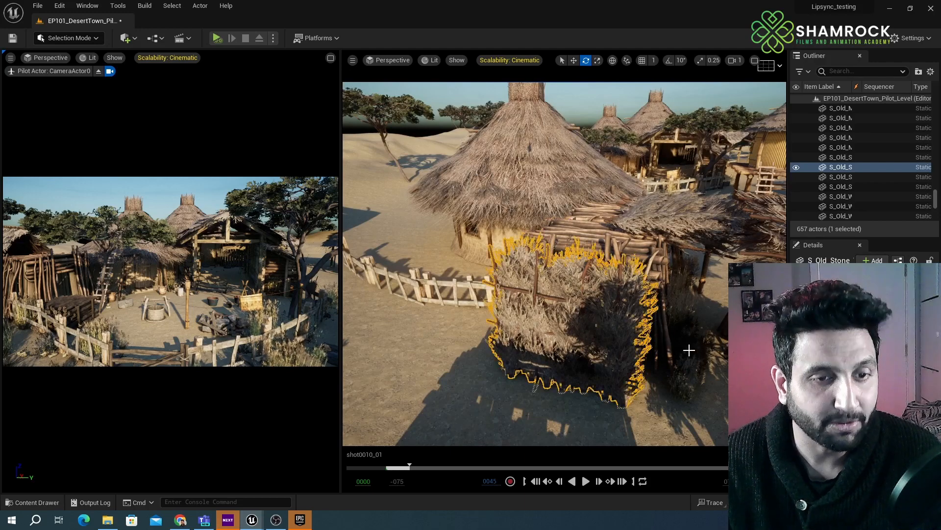
click(708, 338)
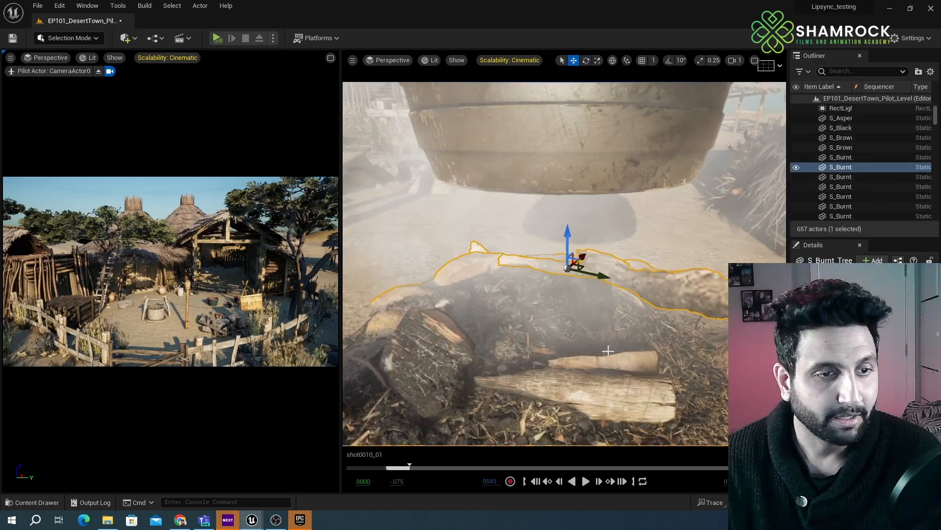
scroll(608, 351, down, 5)
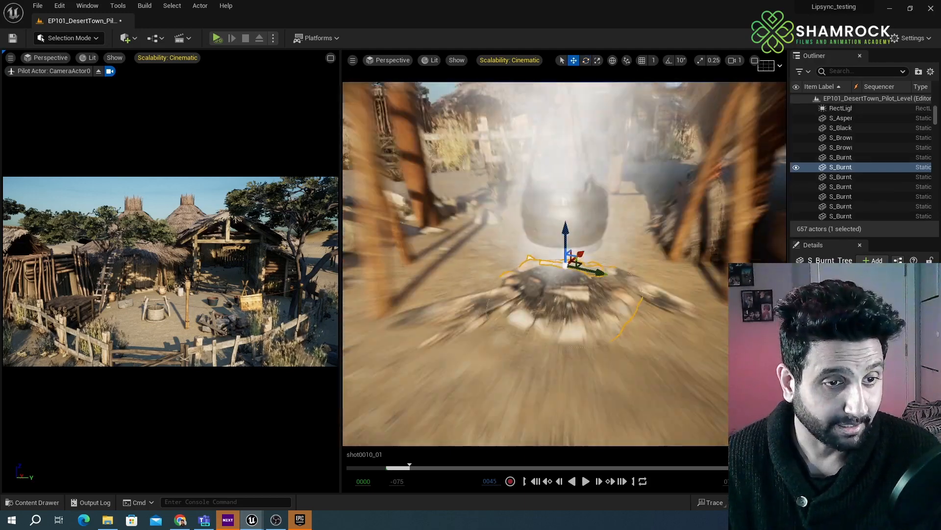
alt+drag(608, 351, 510, 351)
alt+right_drag(605, 316, 620, 315)
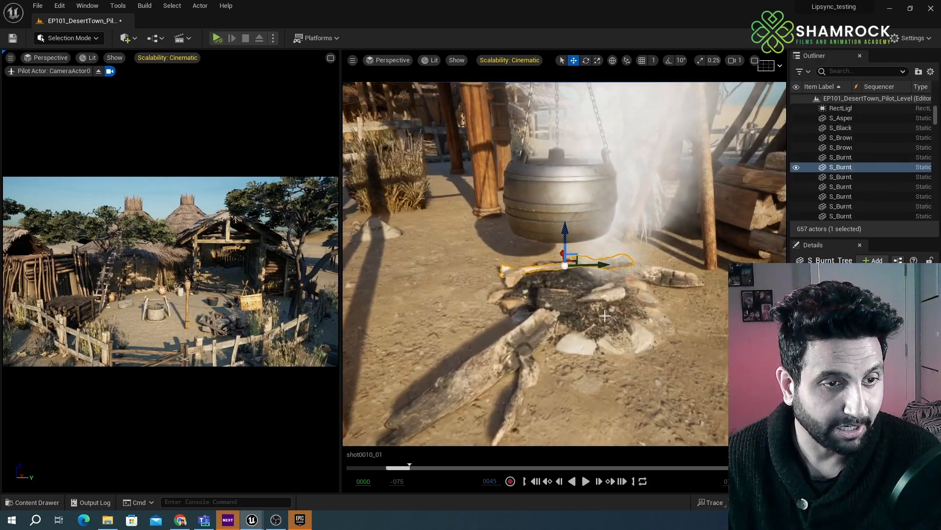
shift+click(508, 349)
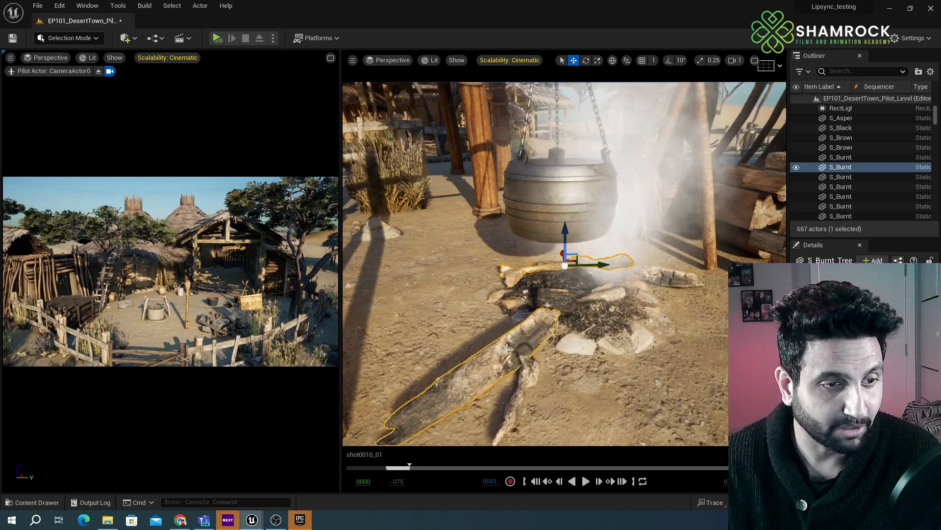
shift+click(662, 279)
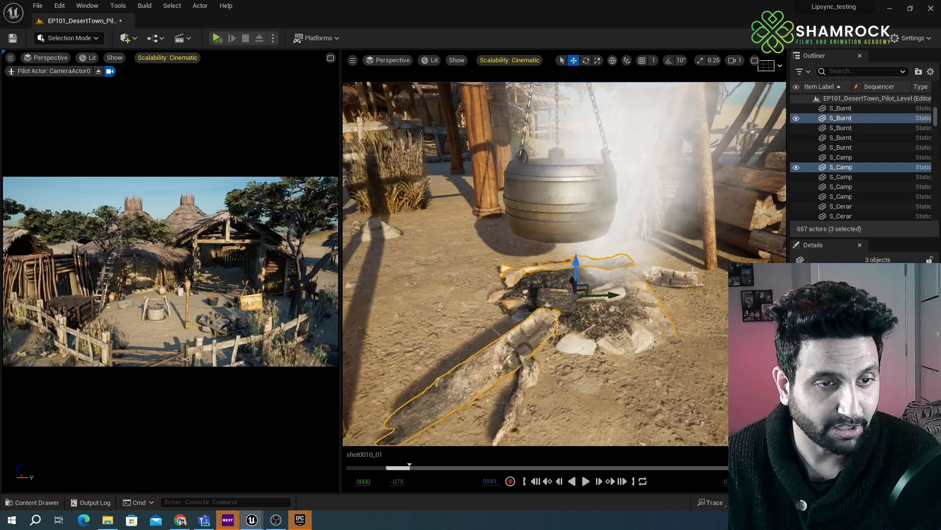
shift+click(641, 213)
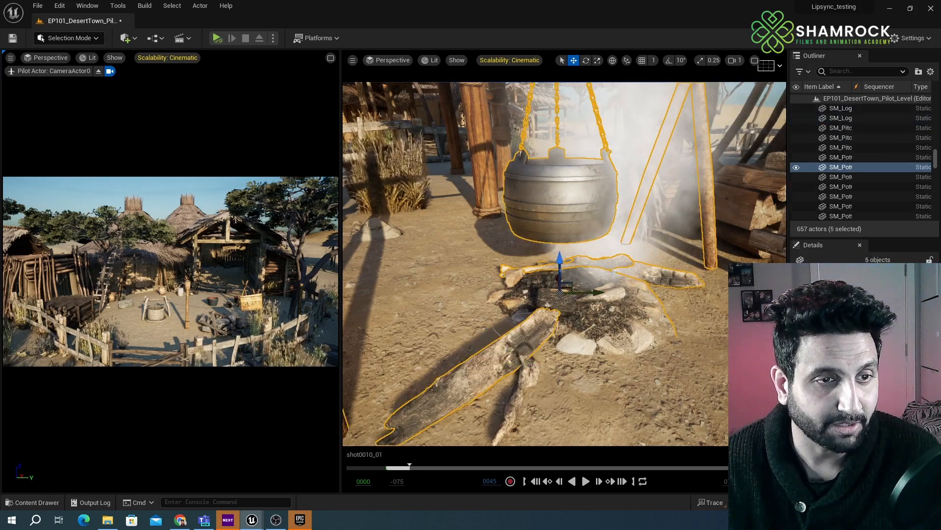
key(ctrl+z)
- Duplicate the selected campfire pieces and smoke effect into the fenced courtyard near its hanging cooking pot
scroll(646, 346, down, 10)
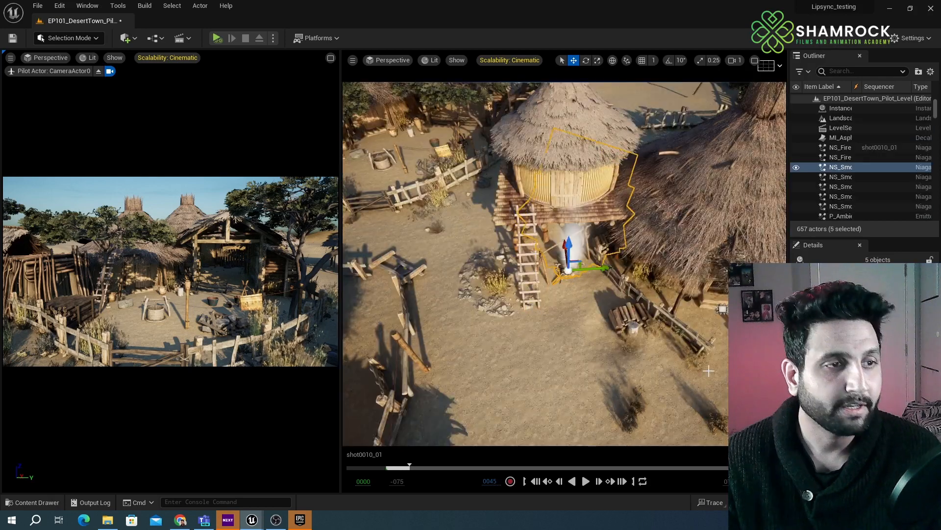
middle_drag(543, 278, 503, 260)
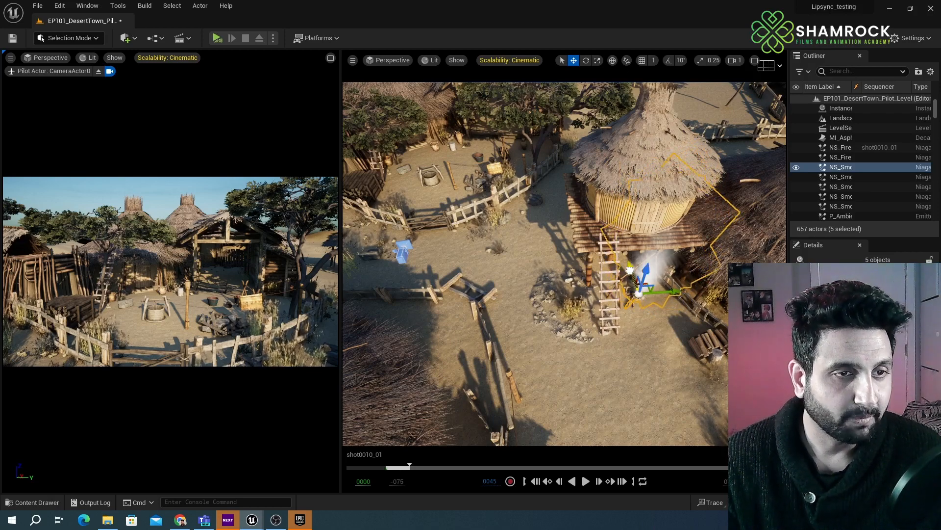
alt+drag(630, 268, 584, 187)
key(f)
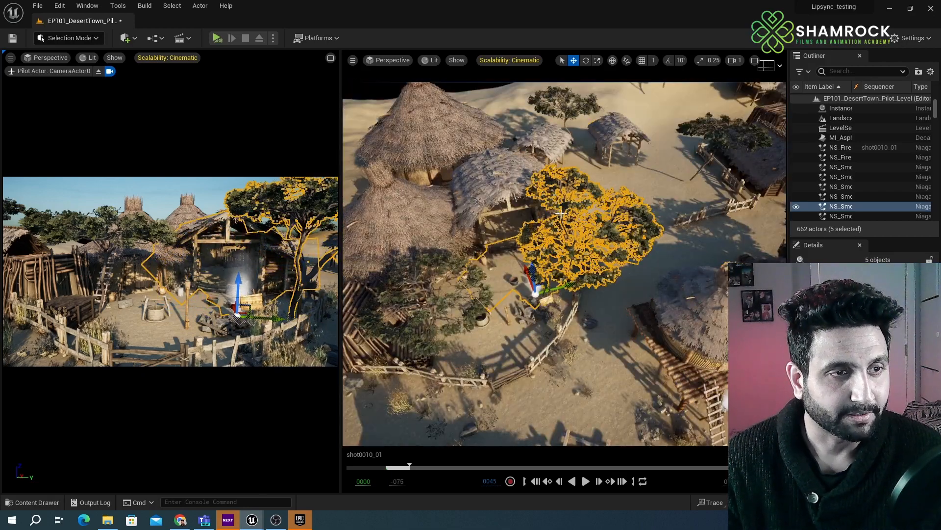
- Shift the copied burnt logs and campfire base sideways so they sit beneath the courtyard's hanging pot
alt+drag(496, 363, 542, 355)
ctrl+click(542, 356)
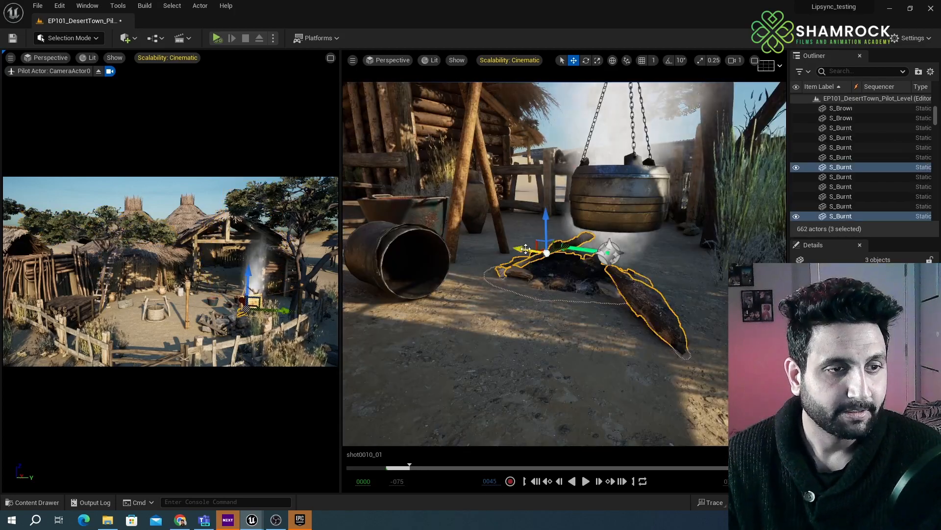
drag(527, 247, 567, 253)
click(610, 332)
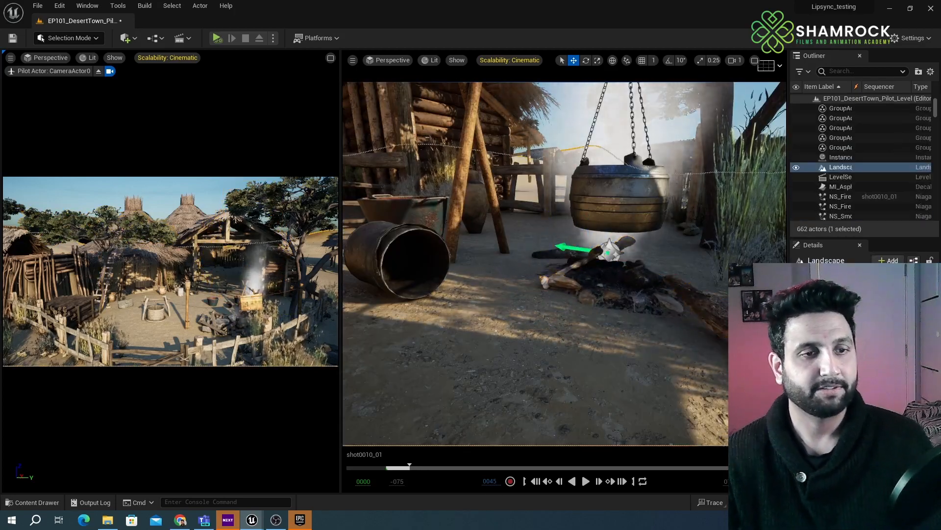
- Move the copied smoke effect directly beneath the courtyard's hanging pot
scroll(609, 333, down, 3)
right_drag(664, 176, 603, 216)
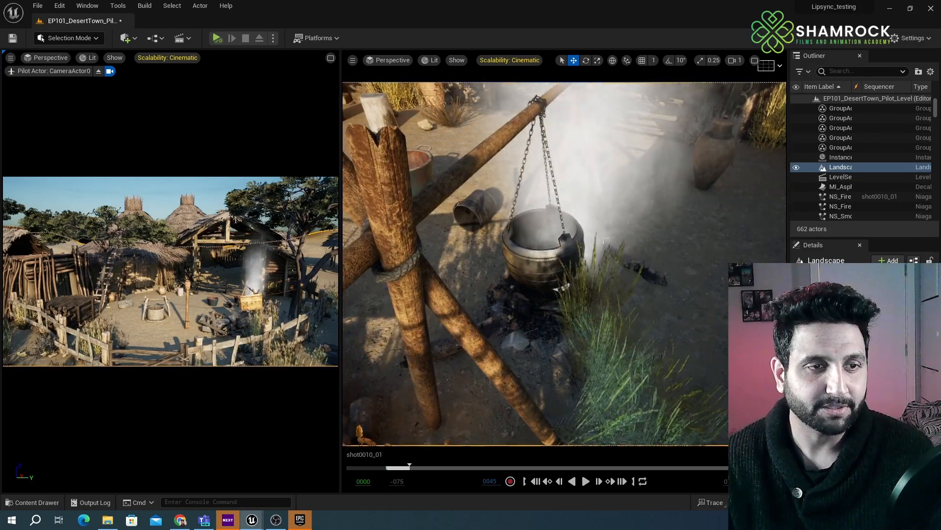
right_drag(603, 216, 613, 246)
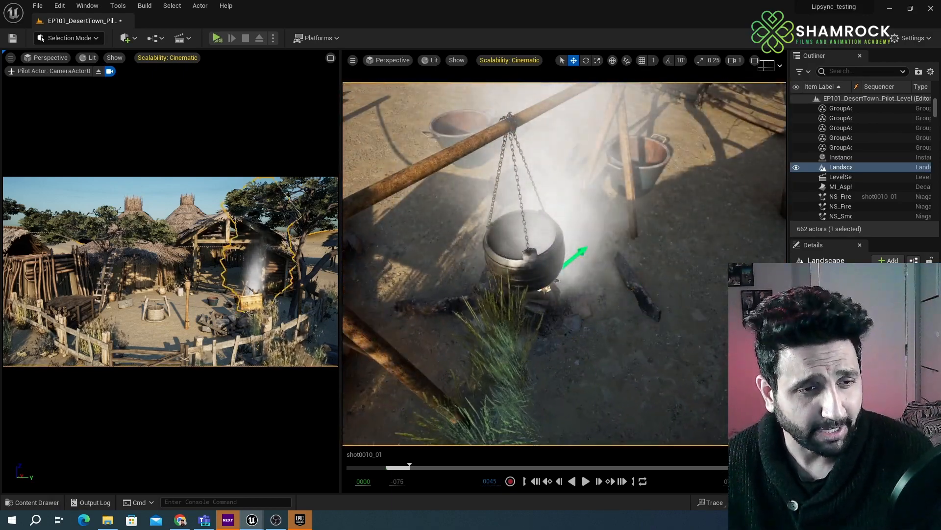
click(580, 253)
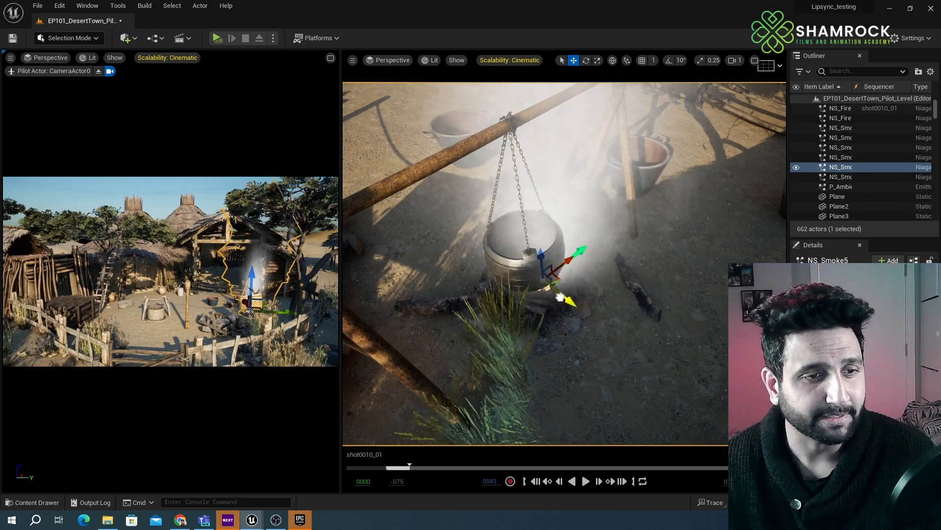
drag(558, 269, 534, 287)
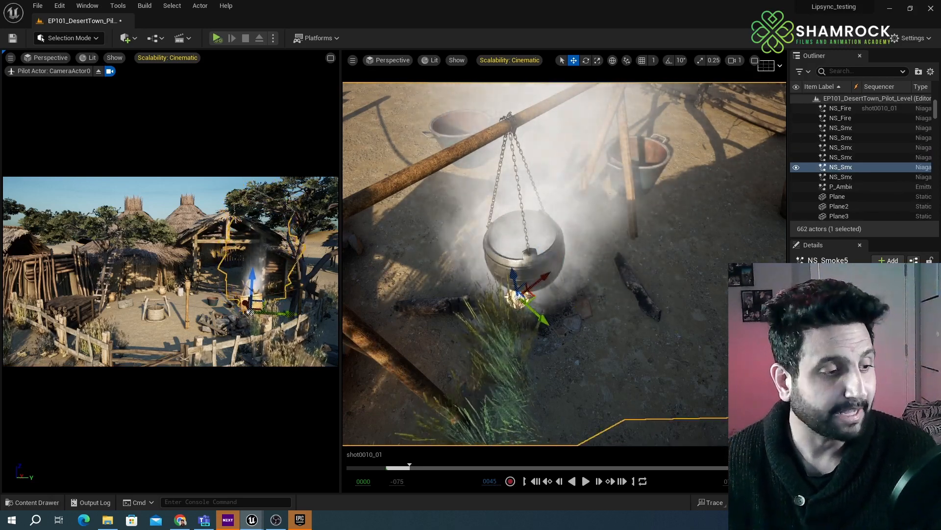
- Search the whole project content for "fire" and place the small ps_Fire particle effect beside the hanging pot
click(23, 503)
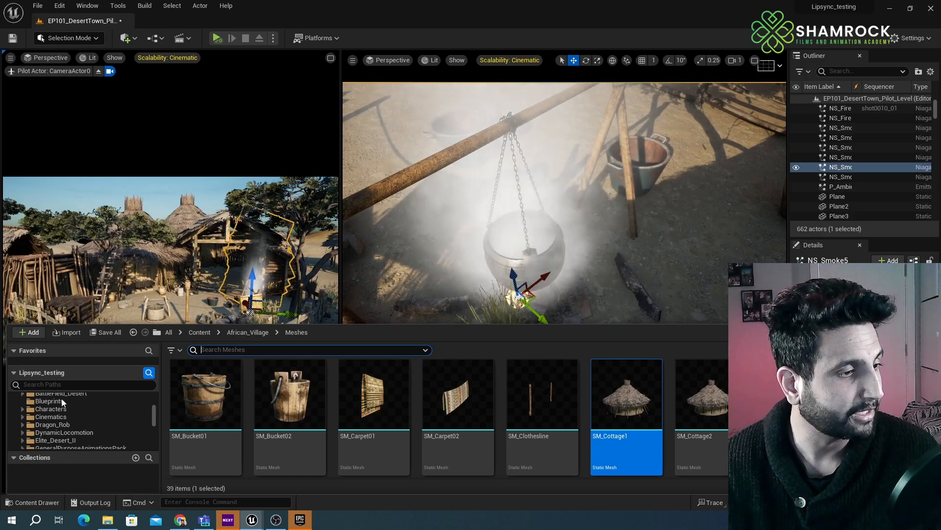
scroll(155, 415, up, 5)
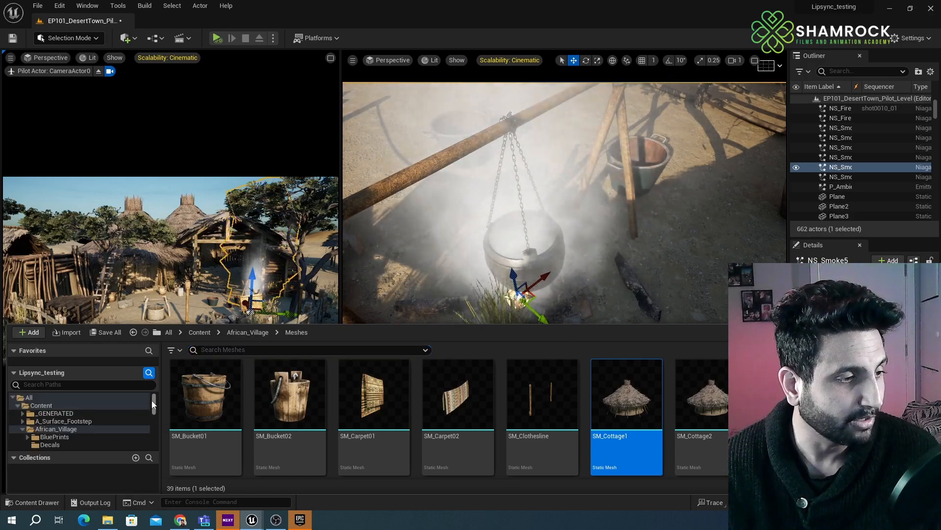
click(29, 405)
click(239, 350)
text(fire)
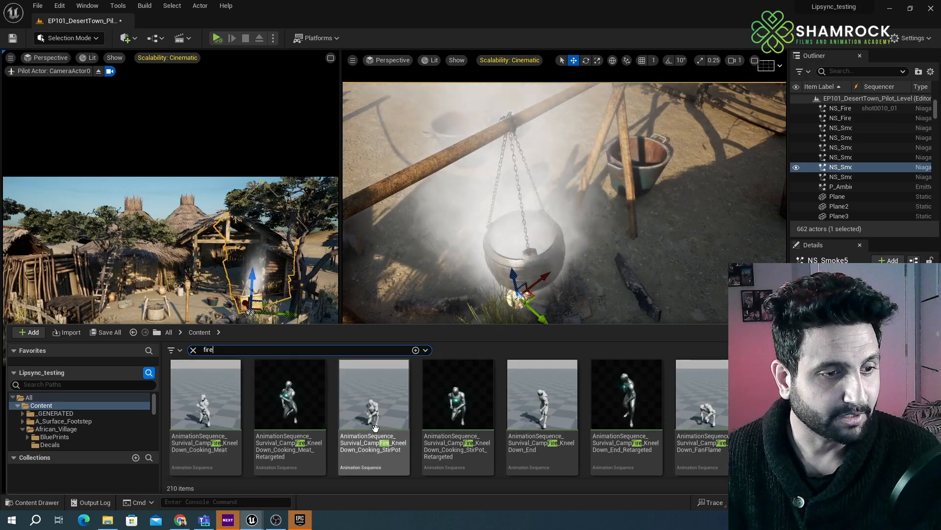
scroll(376, 429, down, 2)
scroll(375, 430, down, 2)
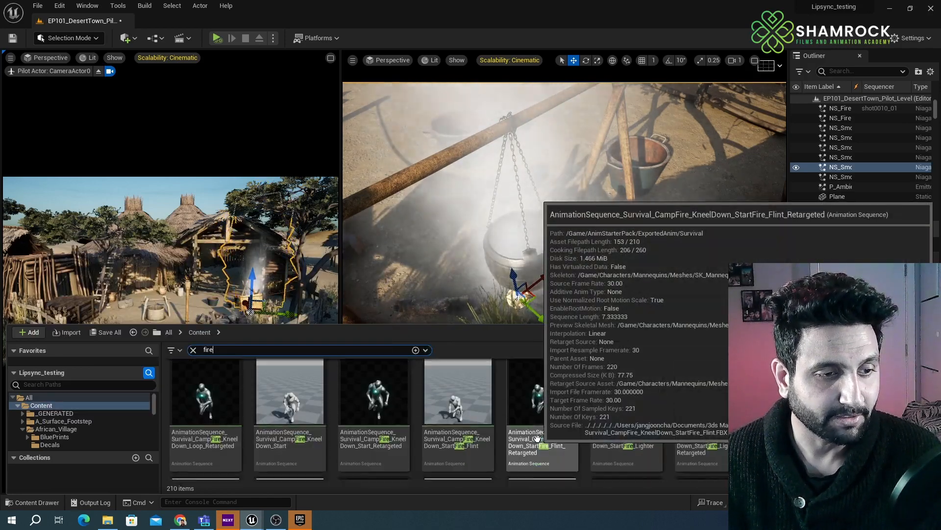
scroll(543, 437, down, 5)
drag(693, 404, 595, 313)
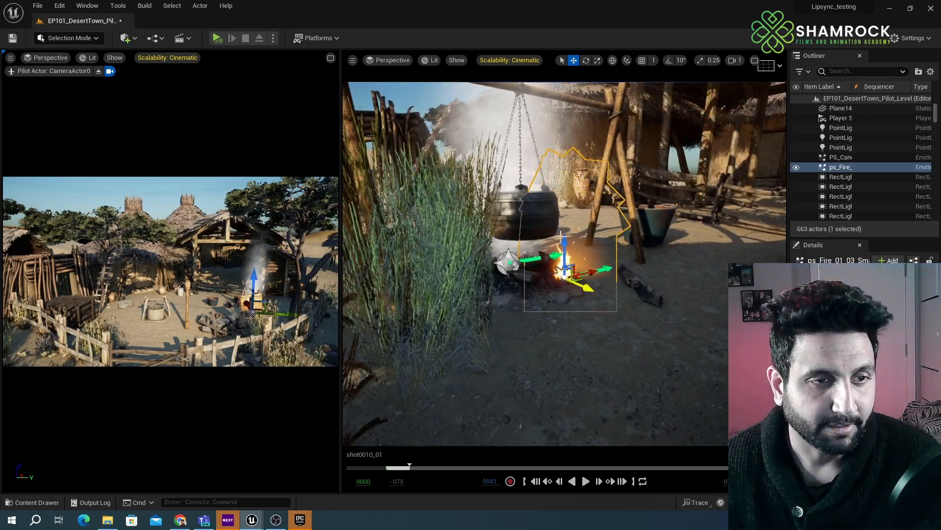
- Raise the fire effect slightly and shift it onto the burnt logs directly beneath the hanging pot
click(565, 243)
drag(565, 242, 565, 222)
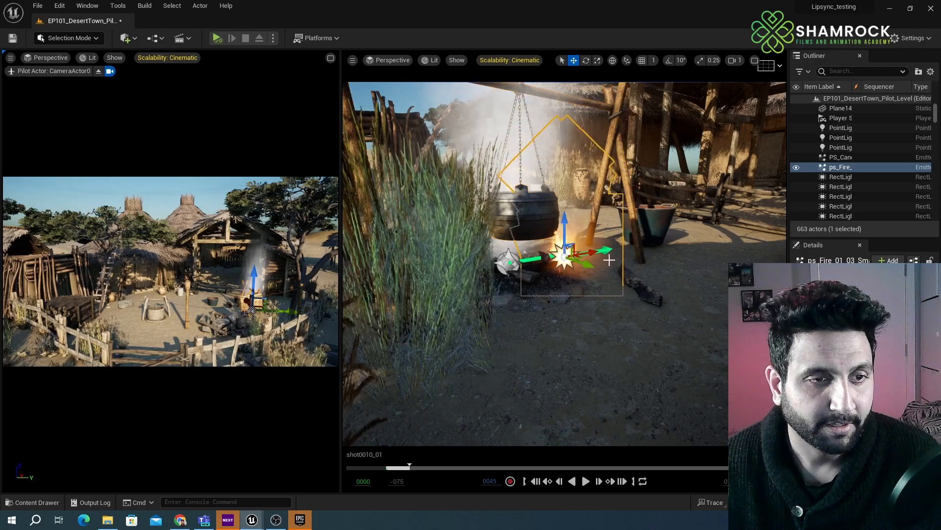
drag(592, 252, 539, 261)
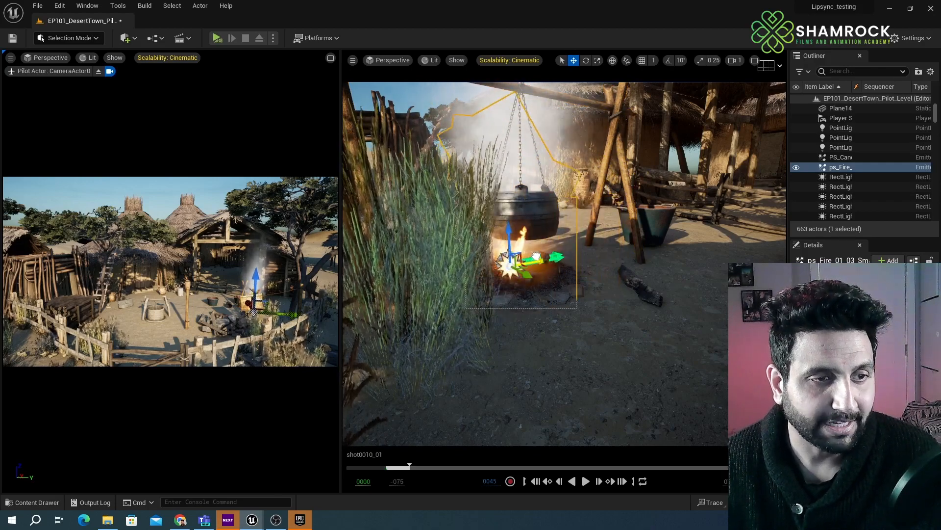
alt+drag(499, 385, 632, 416)
drag(647, 267, 612, 275)
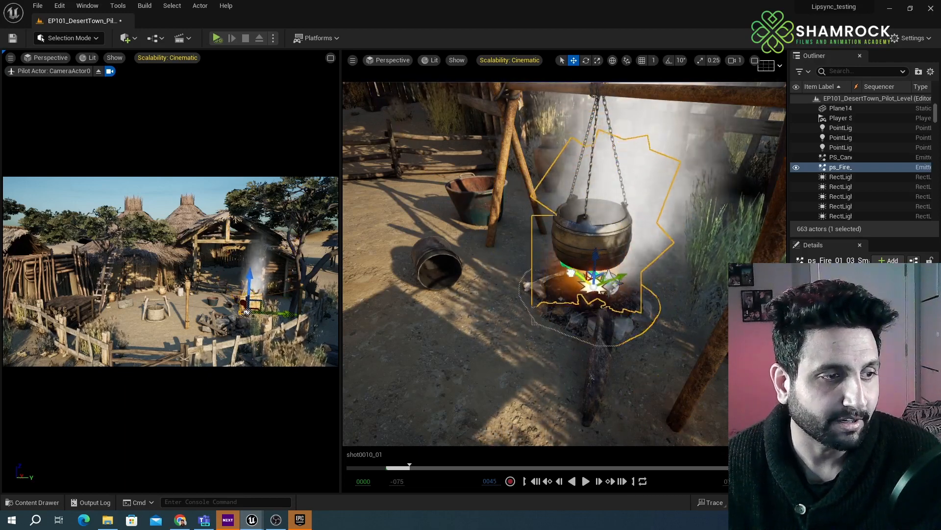
click(685, 349)
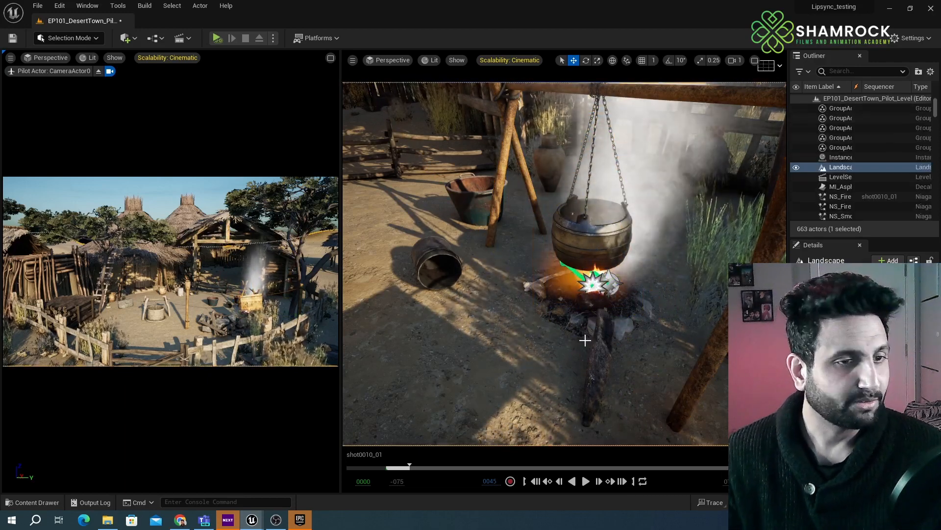
- Maximize the working viewport and examine the dressed courtyard from several angles
alt+right_drag(685, 349, 608, 348)
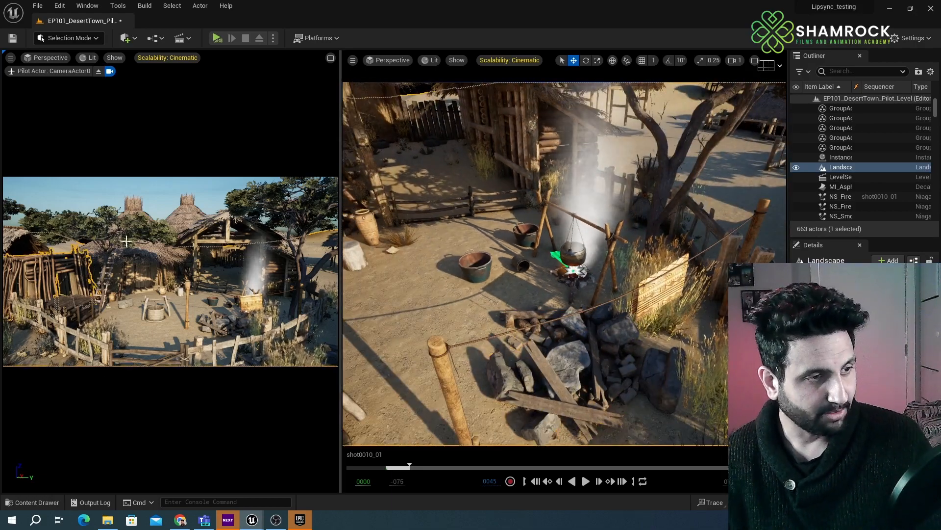
click(119, 289)
scroll(630, 363, down, 5)
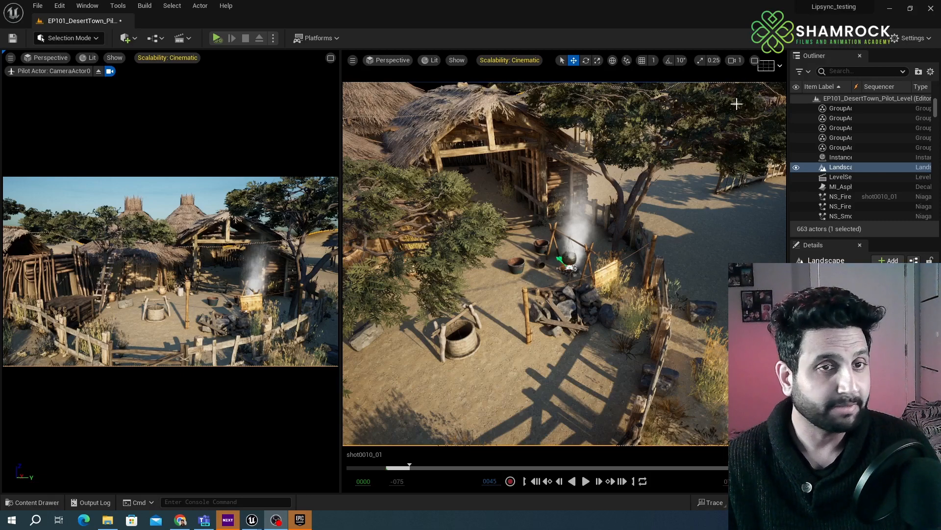
click(755, 60)
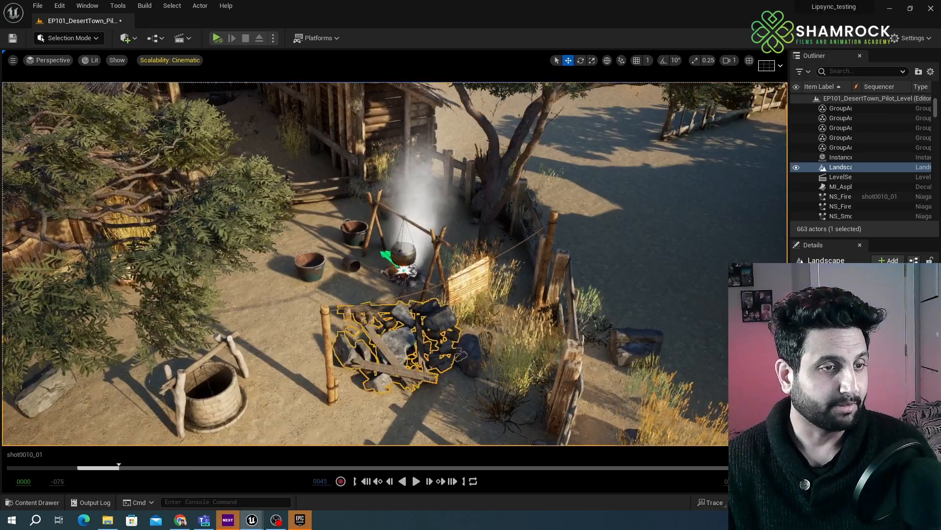
mouse_move(394, 263)
right_down()
mouse_move(395, 275)
mouse_move(431, 294)
mouse_move(431, 275)
mouse_move(393, 275)
right_up()
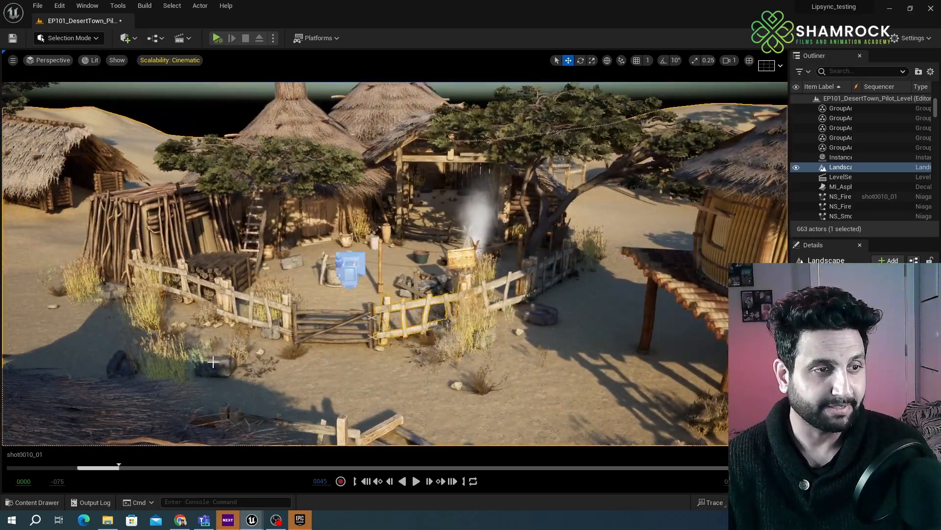
alt+drag(212, 362, 307, 278)
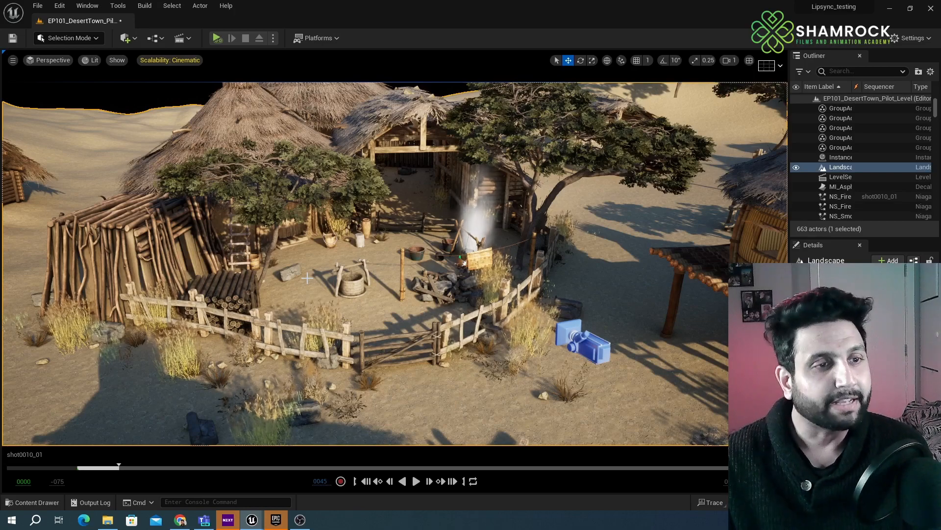
scroll(139, 226, up, 8)
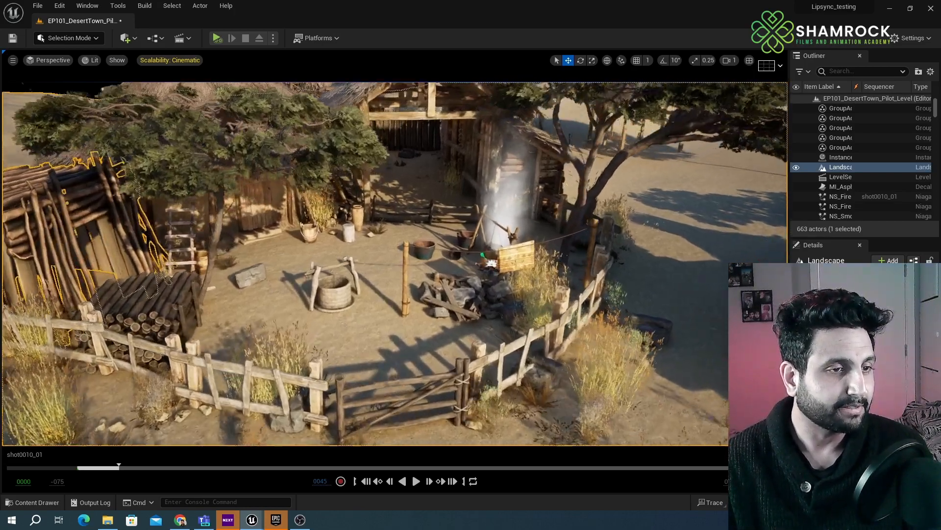
- Review the courtyard from several angles and look at The Blue Treasure short film on YouTube in Chrome for reference
scroll(150, 249, down, 8)
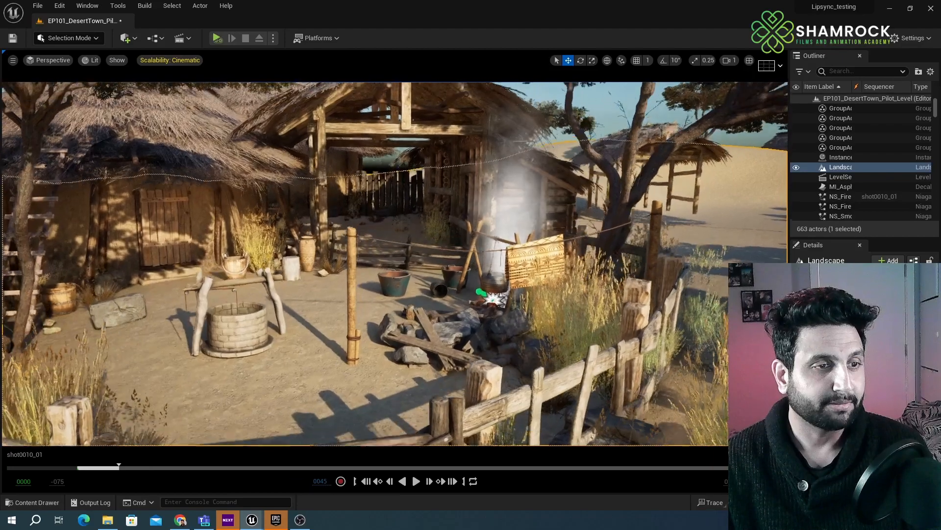
mouse_move(346, 253)
right_down()
mouse_move(314, 265)
mouse_move(346, 253)
right_up()
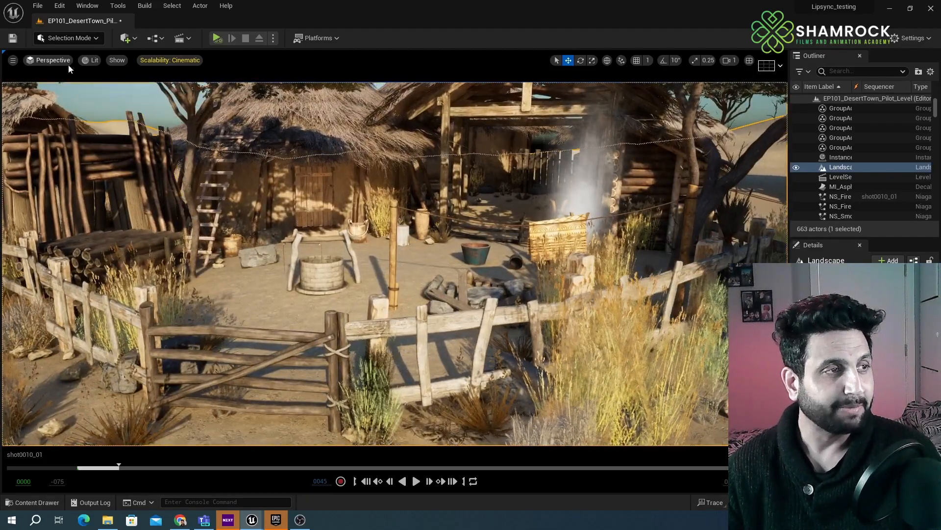
click(150, 381)
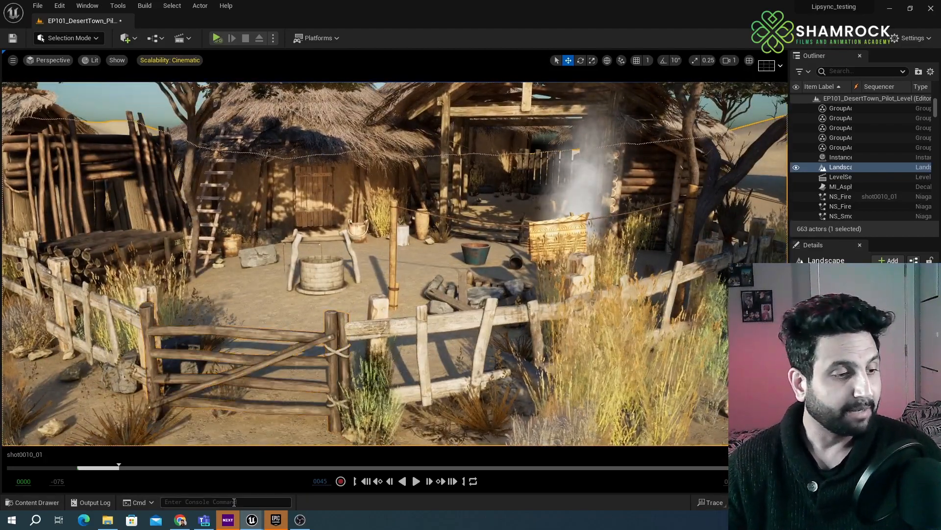
click(180, 521)
drag(146, 410, 117, 413)
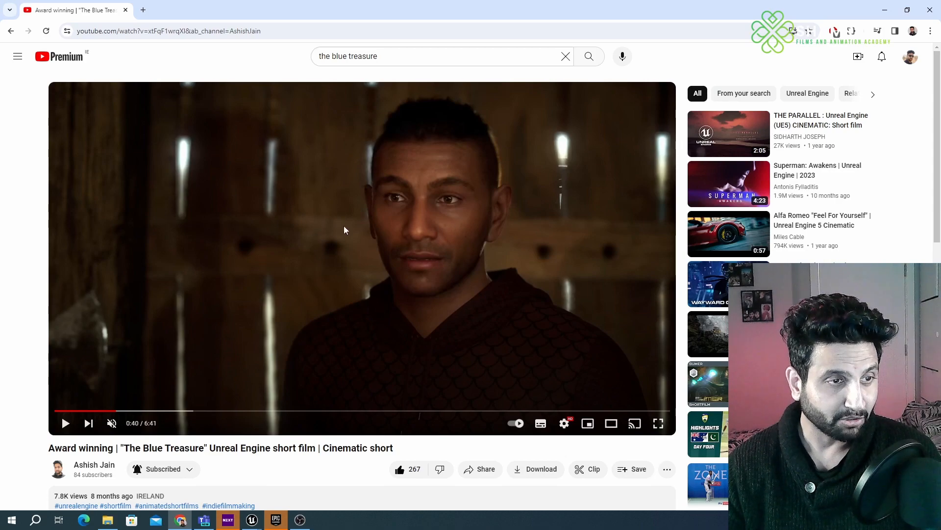
click(889, 7)
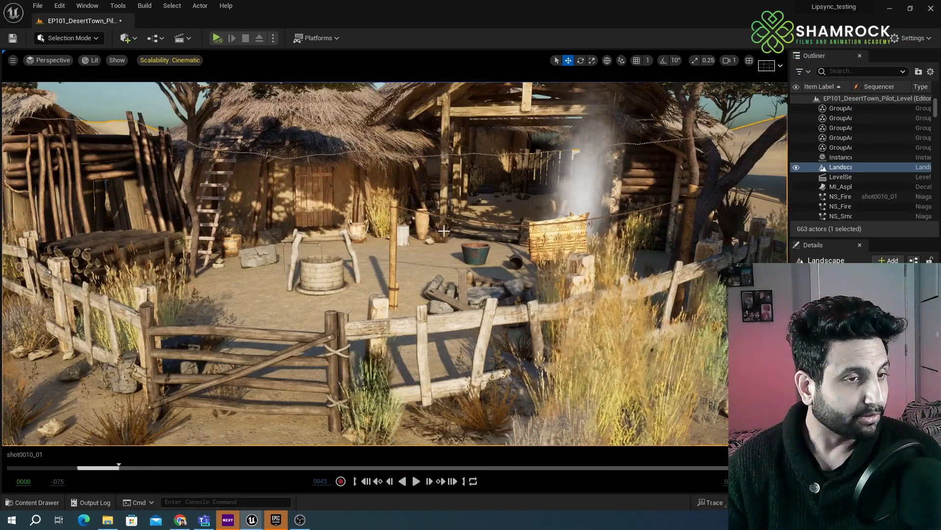
mouse_move(465, 234)
right_down()
mouse_move(490, 234)
mouse_move(441, 265)
mouse_move(431, 255)
mouse_move(465, 234)
right_up()
right_drag(593, 237, 603, 215)
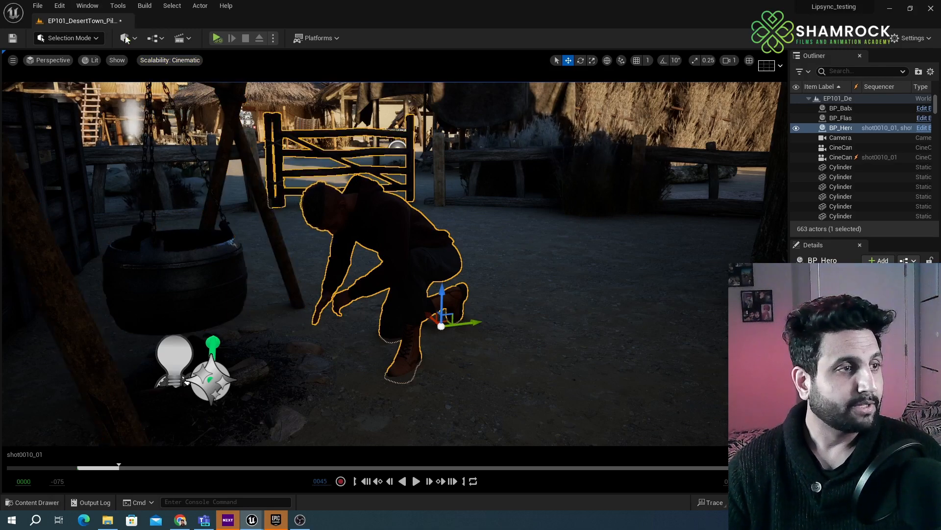
- Create a level sequence with shots named Conflict_Seq, keeping five shots and a default duration of 5.0 s
click(182, 38)
click(235, 74)
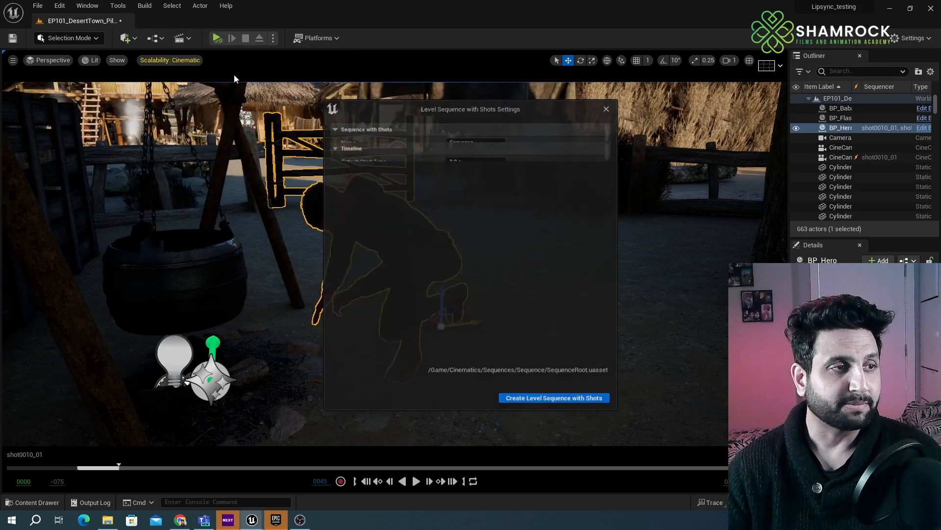
drag(540, 112, 434, 99)
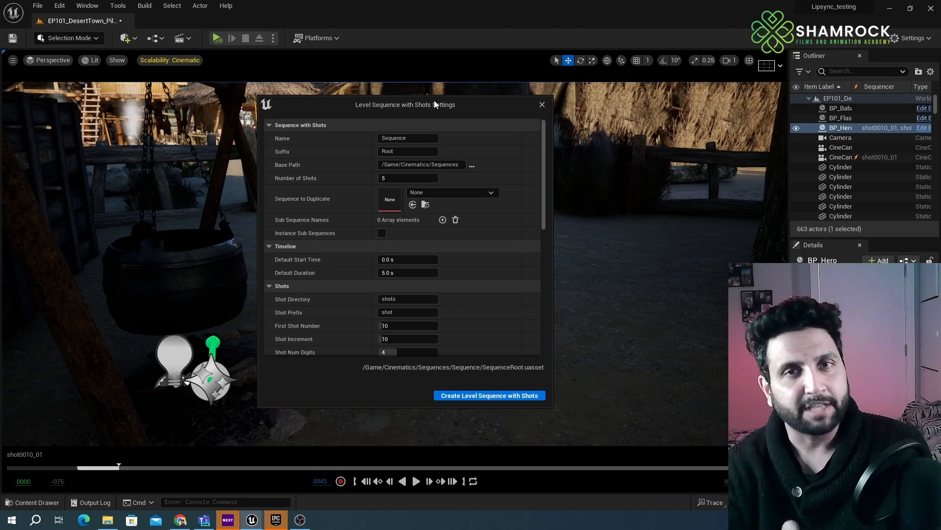
click(417, 138)
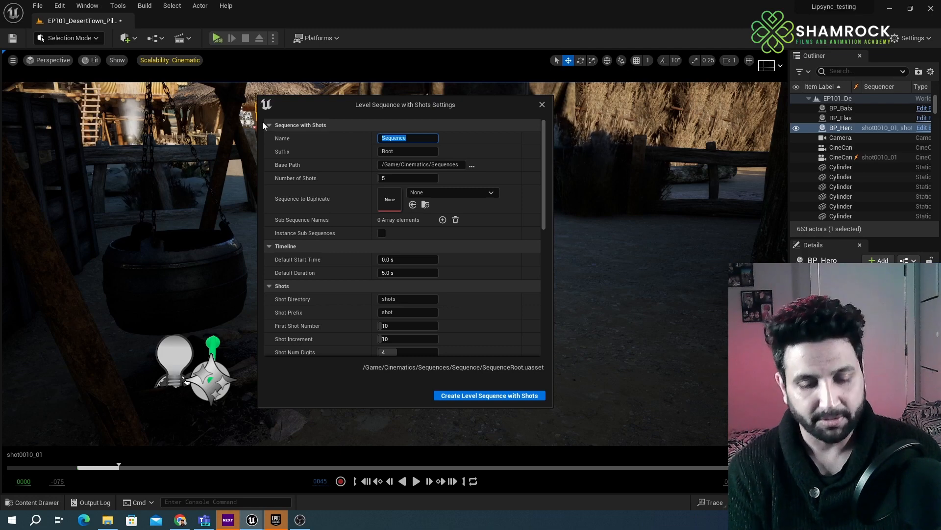
text(Conflict)
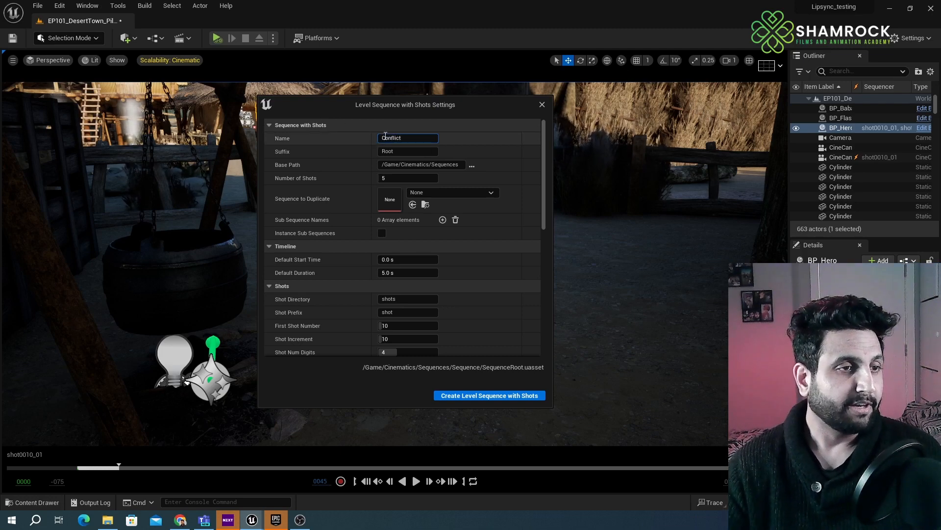
click(414, 139)
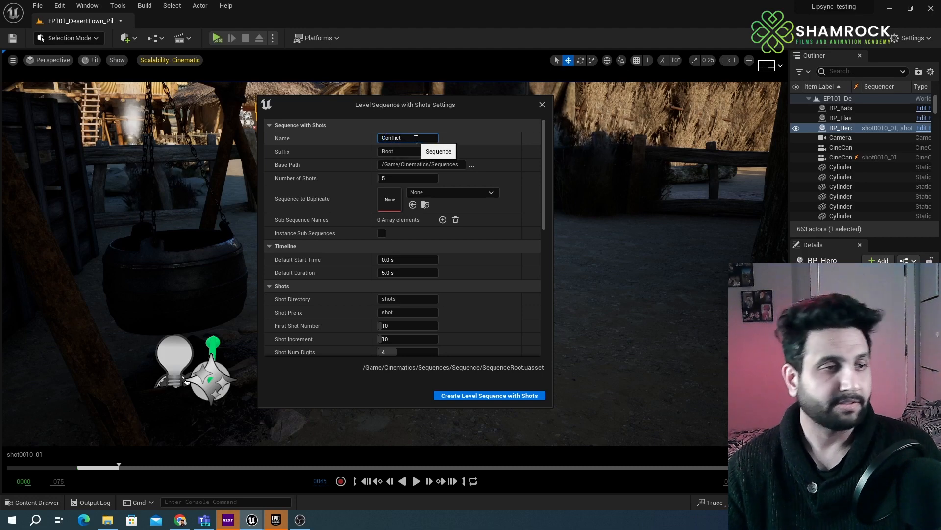
text(_Seq)
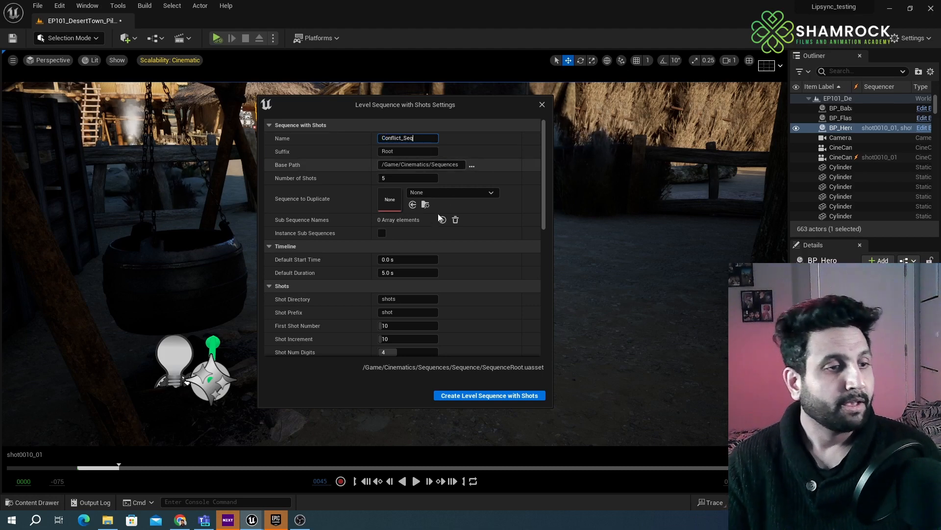
click(391, 272)
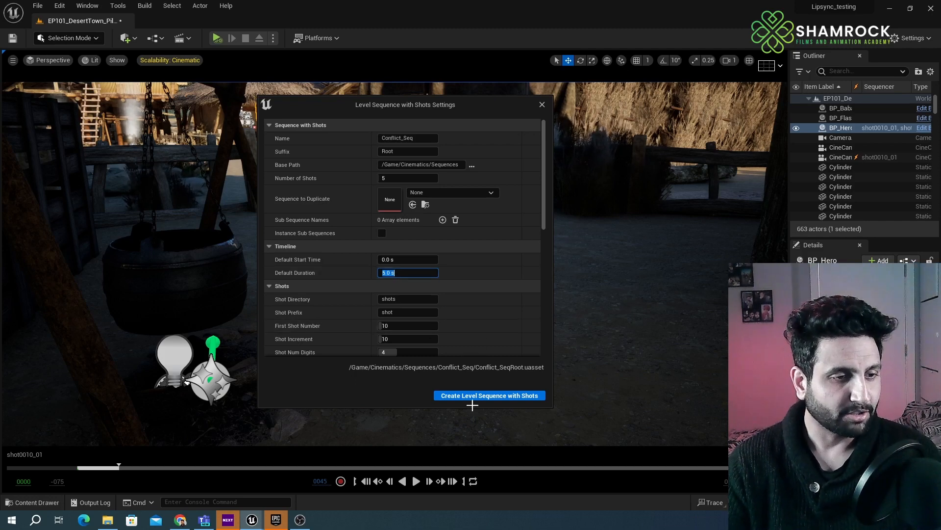
click(510, 399)
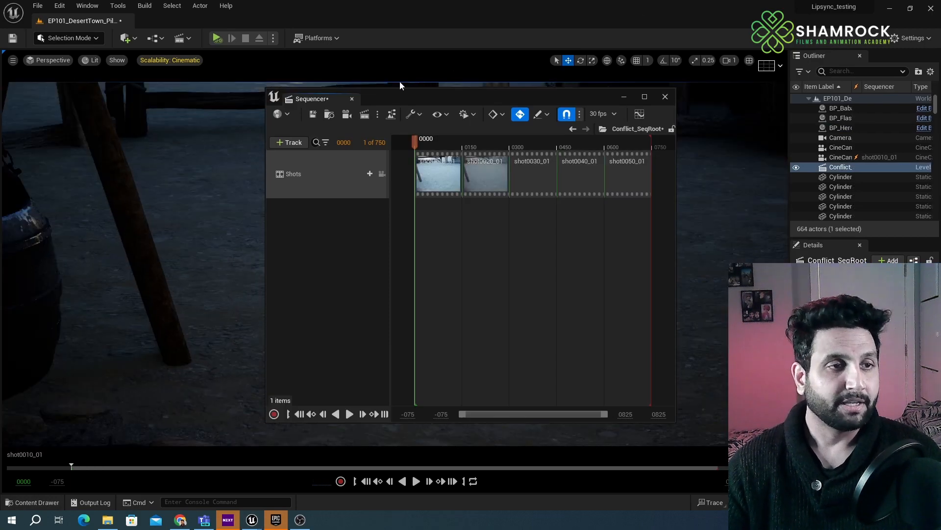
- Scrub through the first shot of the sequence and move the Sequencer window aside
drag(419, 145, 457, 142)
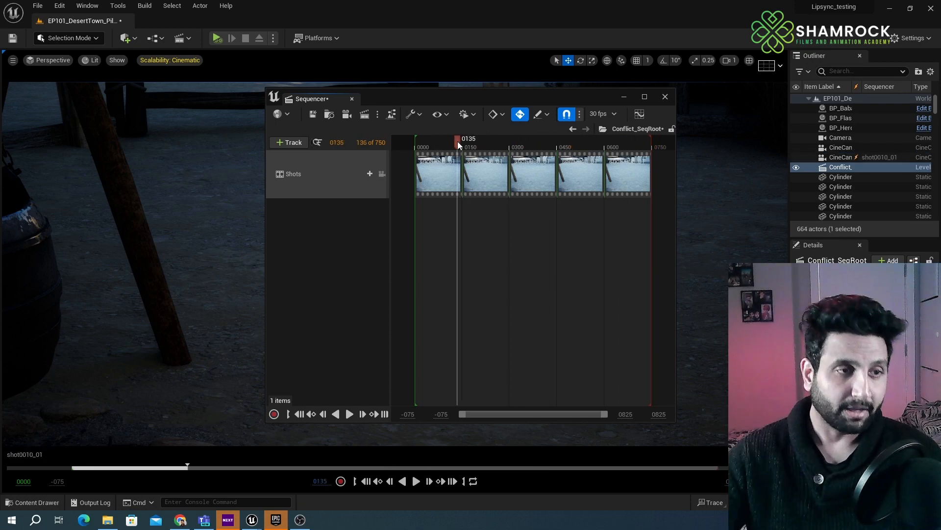
drag(457, 143, 442, 144)
drag(464, 100, 940, 132)
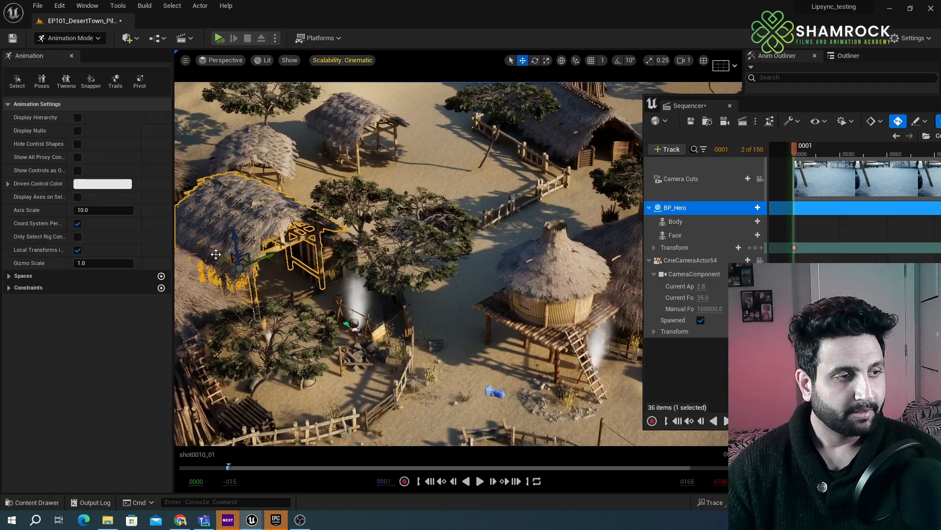
- Move BP_Hero into the courtyard near the hanging pot and check the placement from several sides
drag(369, 341, 317, 309)
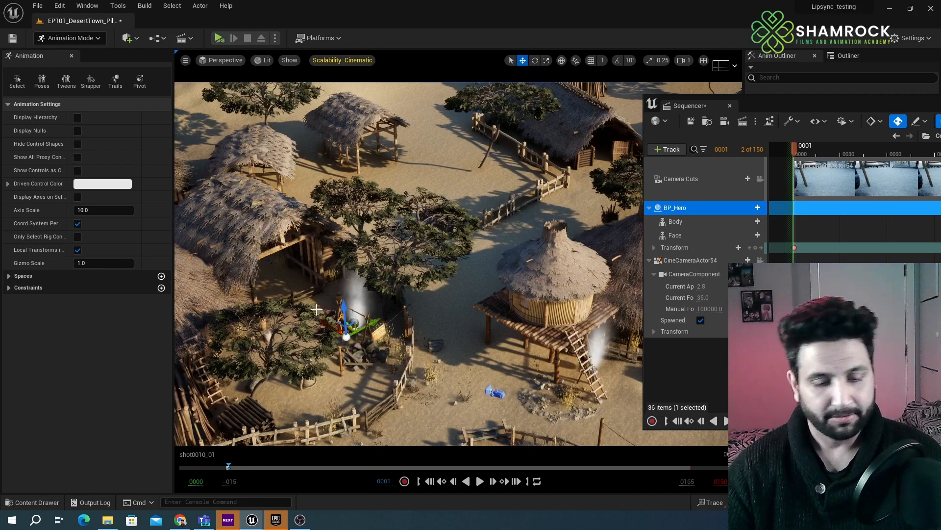
key(f)
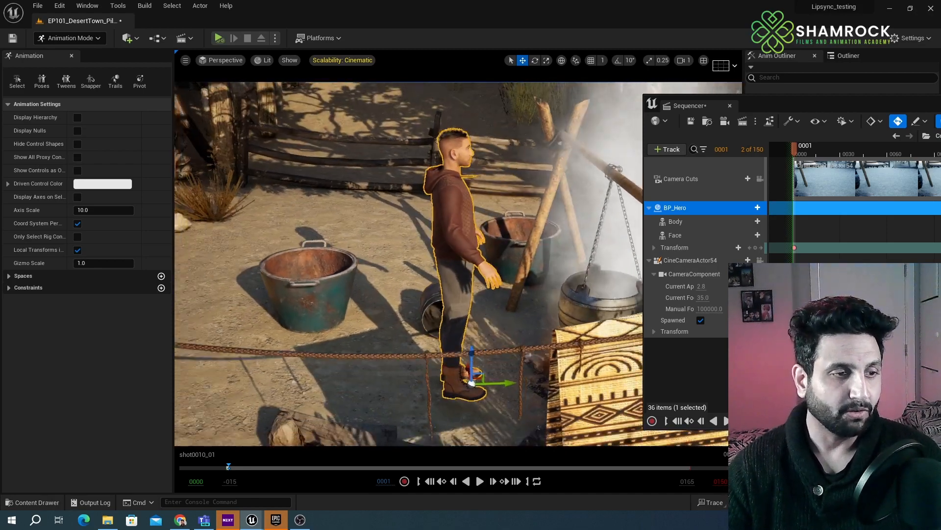
alt+drag(408, 340, 520, 349)
alt+drag(436, 349, 427, 374)
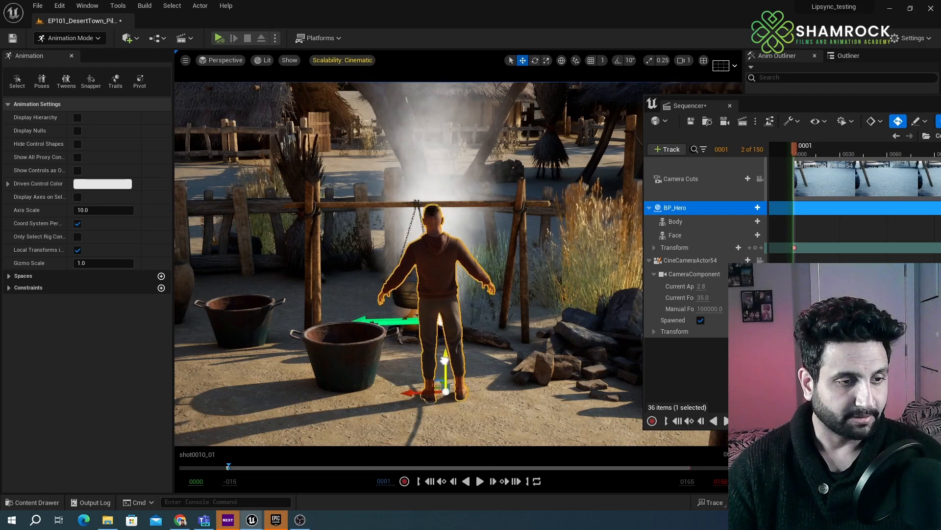
alt+drag(316, 353, 329, 324)
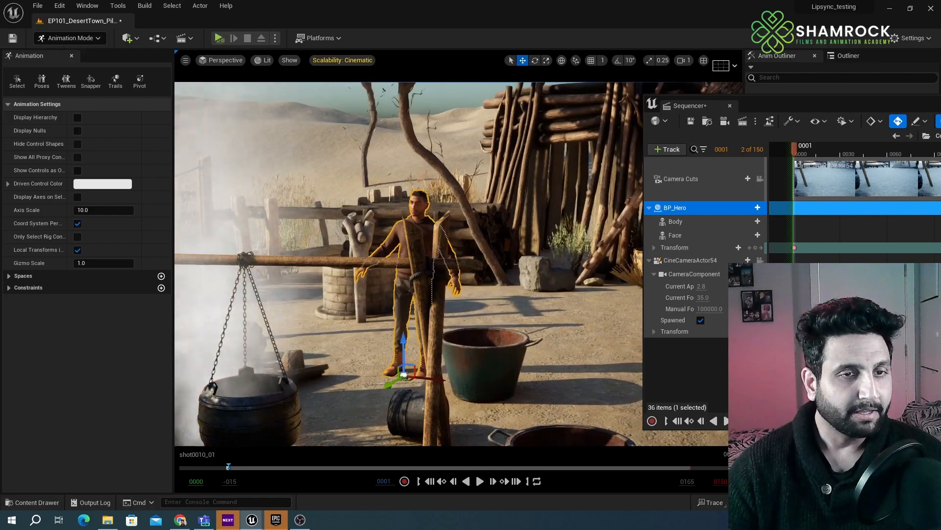
- Move the Sequencer window clear of the character and show the standard Details for BP_Hero
scroll(458, 264, up, 2)
drag(690, 106, 548, 414)
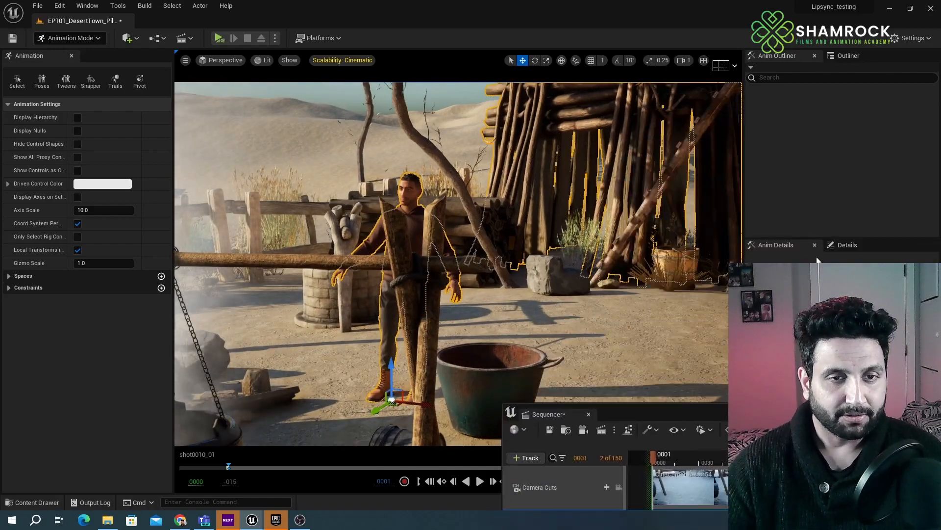
click(846, 245)
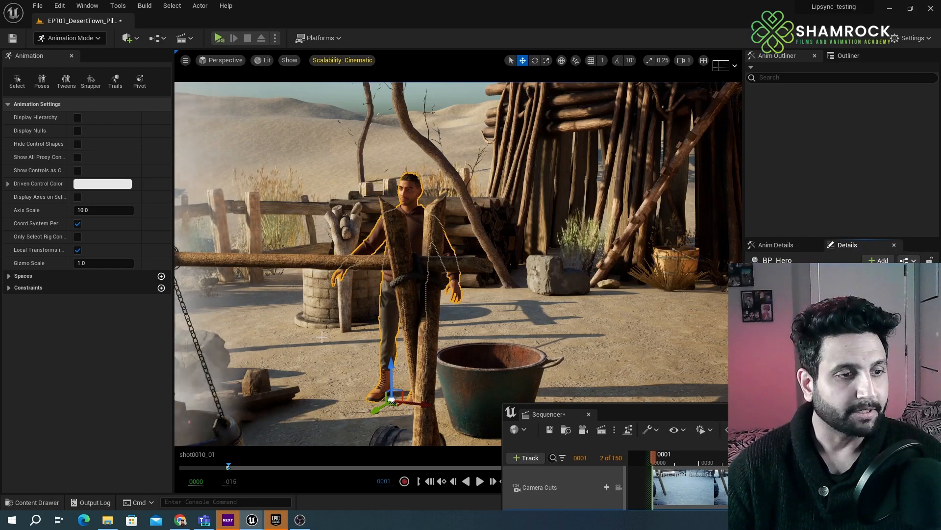
alt+drag(393, 265, 458, 265)
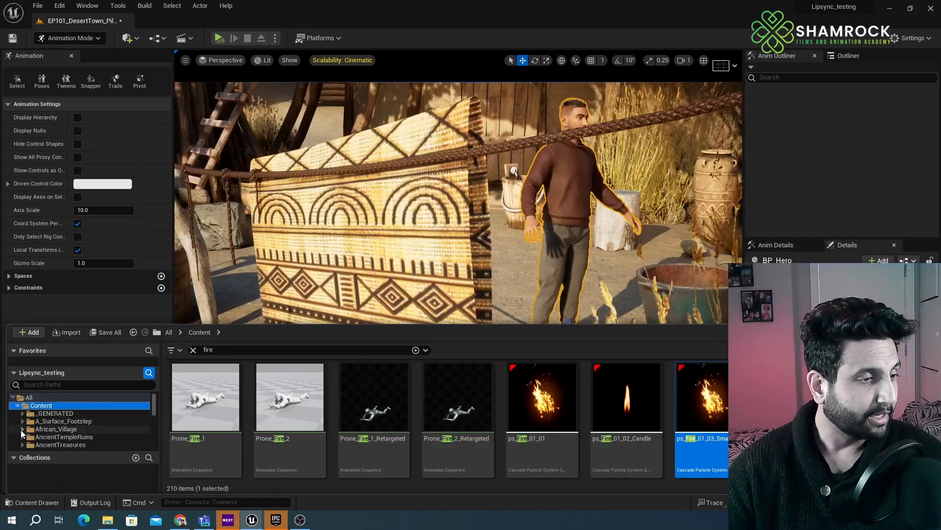
- Browse the AnimalVarietyPack folders and place the SK_Wolf and SK_DeerStag3 meshes beside the hero in the courtyard
scroll(62, 436, down, 1)
click(22, 436)
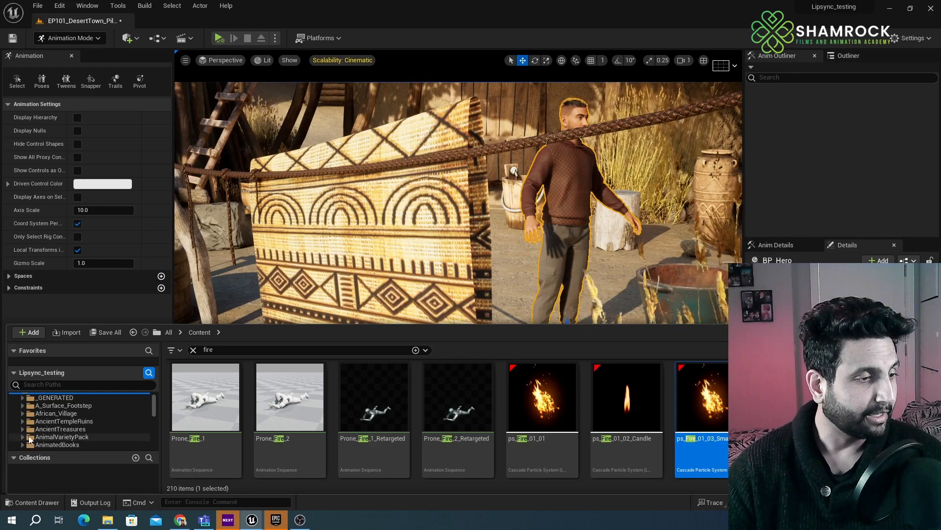
scroll(66, 433, down, 1)
click(60, 421)
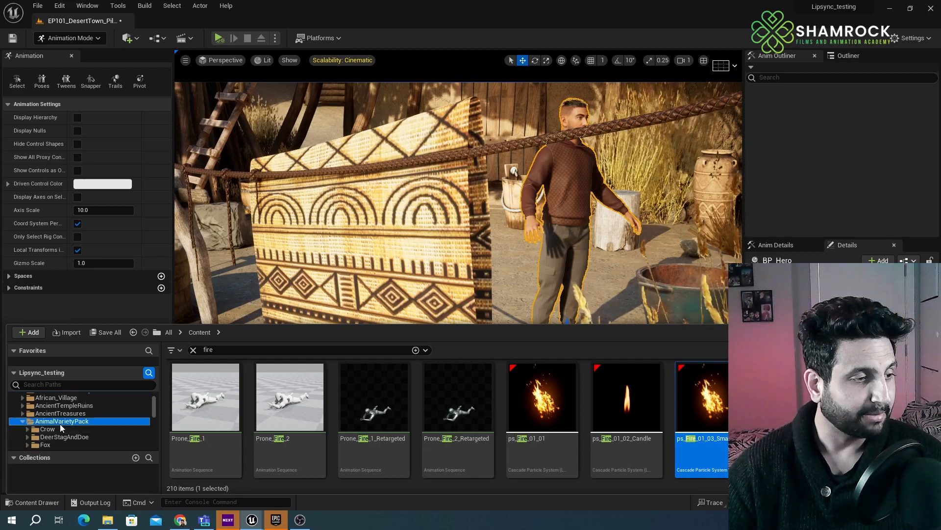
click(52, 444)
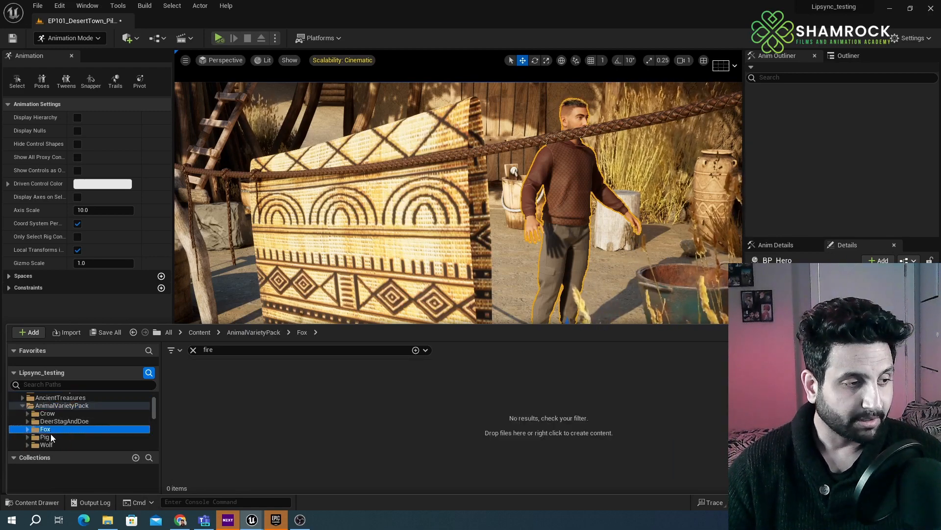
scroll(52, 438, down, 1)
click(51, 438)
click(49, 444)
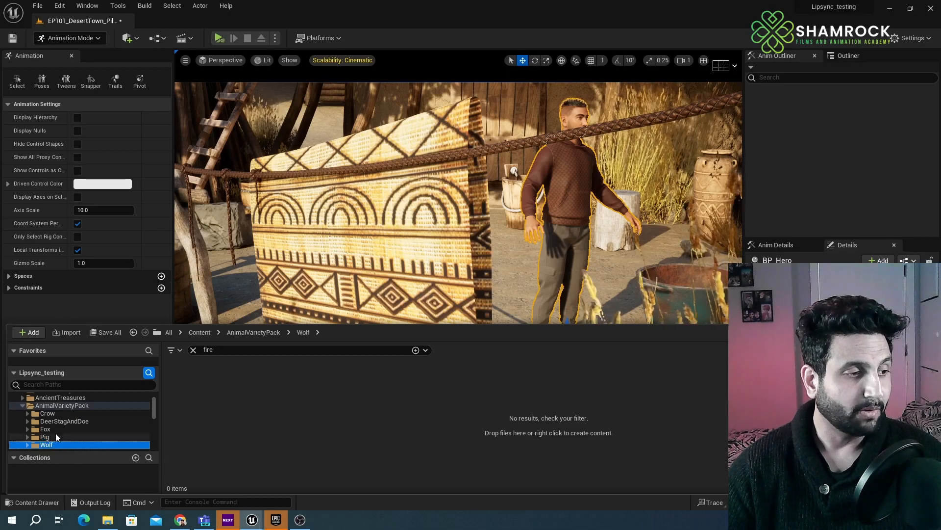
click(57, 421)
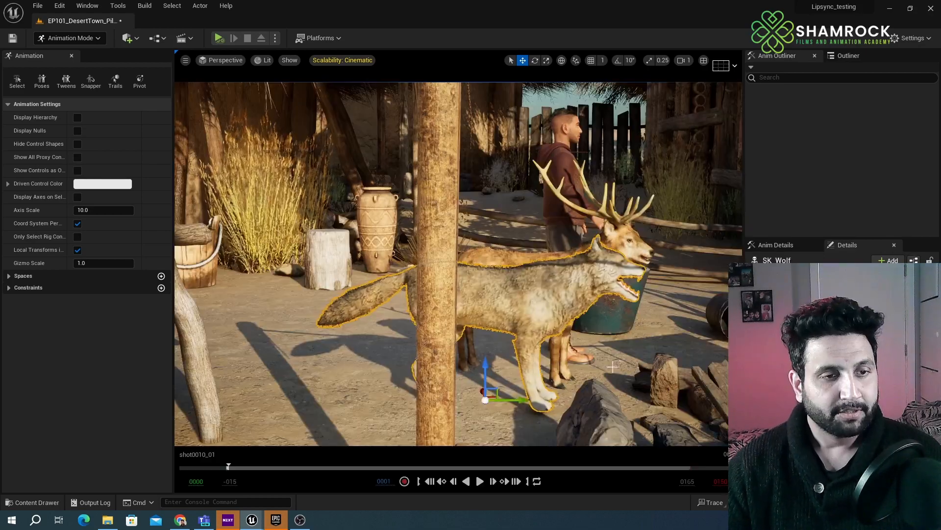
- Shift the wolf slightly away from the stag in the courtyard
alt+drag(613, 367, 383, 372)
right_drag(383, 372, 319, 368)
right_drag(491, 343, 561, 328)
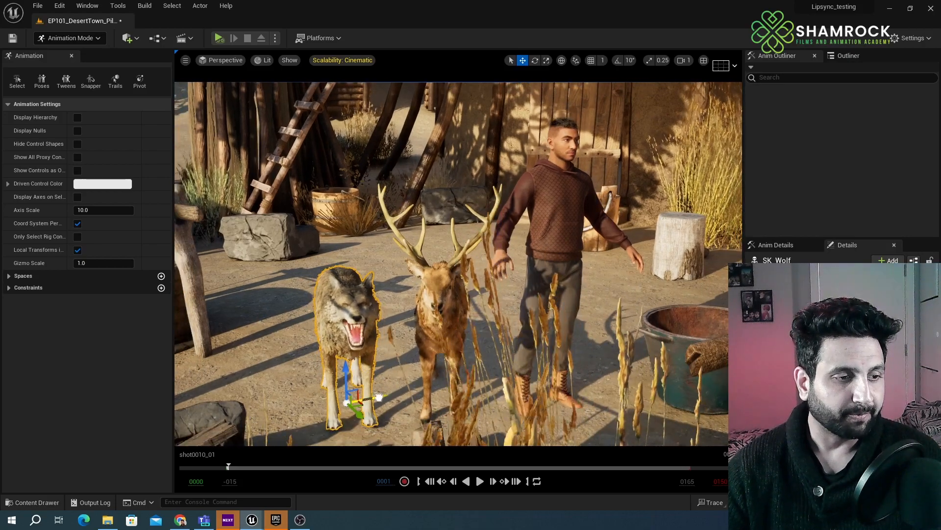
drag(367, 395, 325, 380)
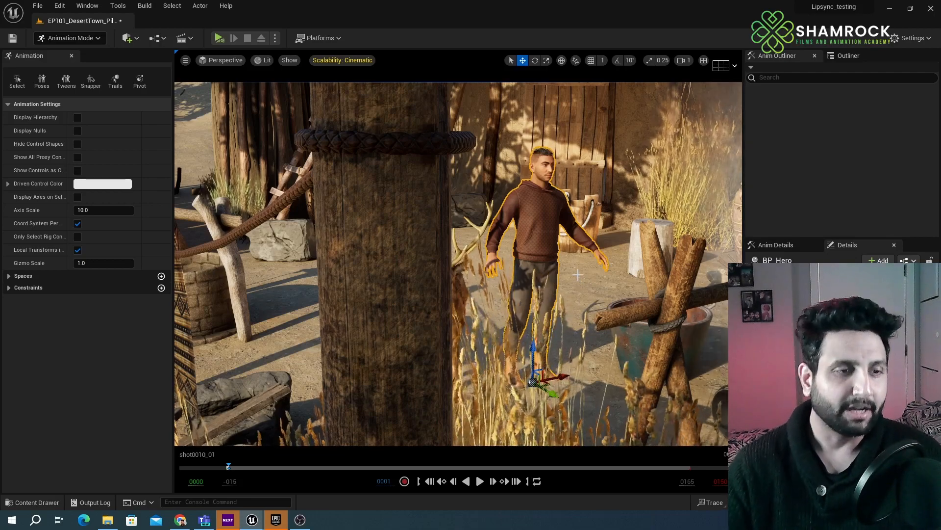
- Select the stag and examine the hero, the animals and the cooking area from several angles
right_drag(462, 324, 679, 324)
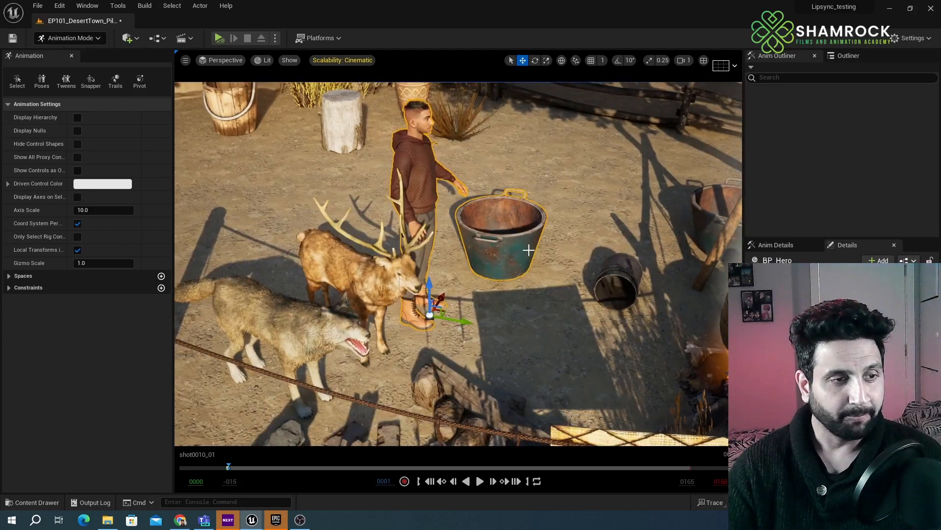
right_drag(525, 252, 446, 171)
click(392, 339)
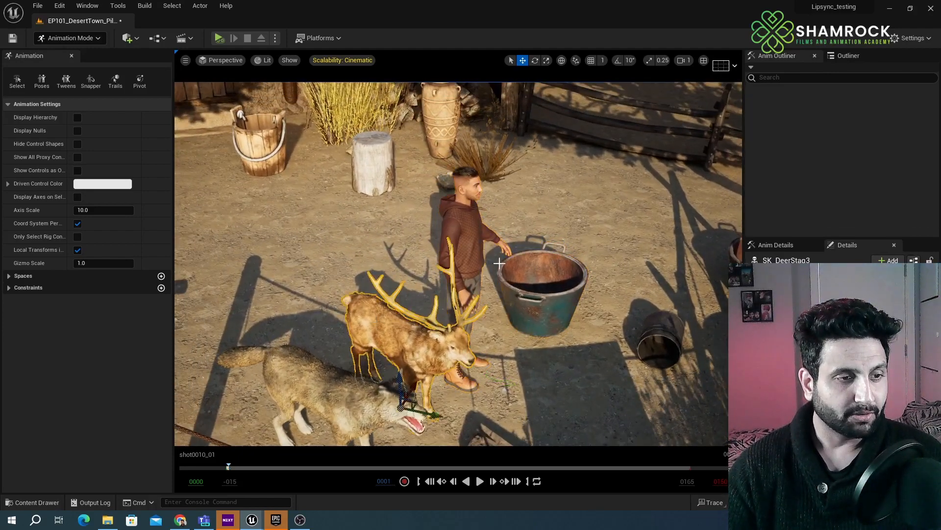
right_drag(392, 338, 351, 84)
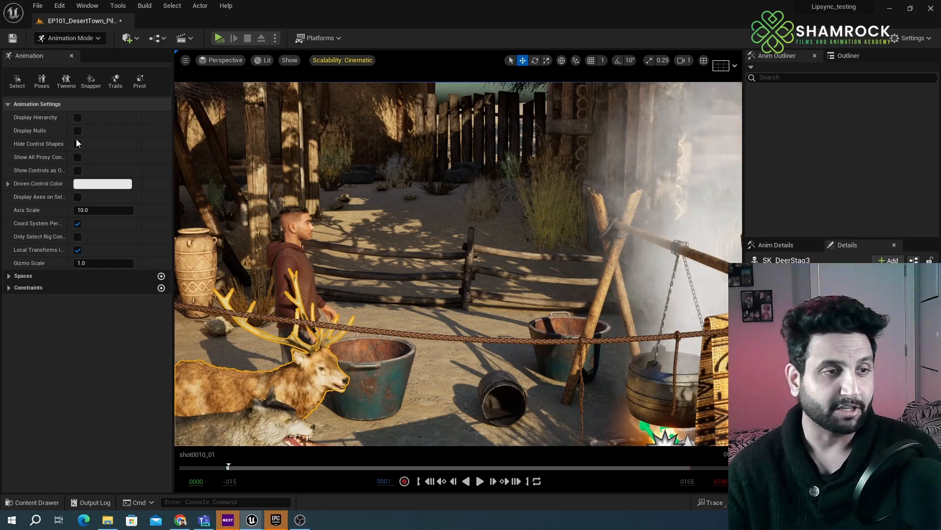
alt+drag(379, 174, 343, 189)
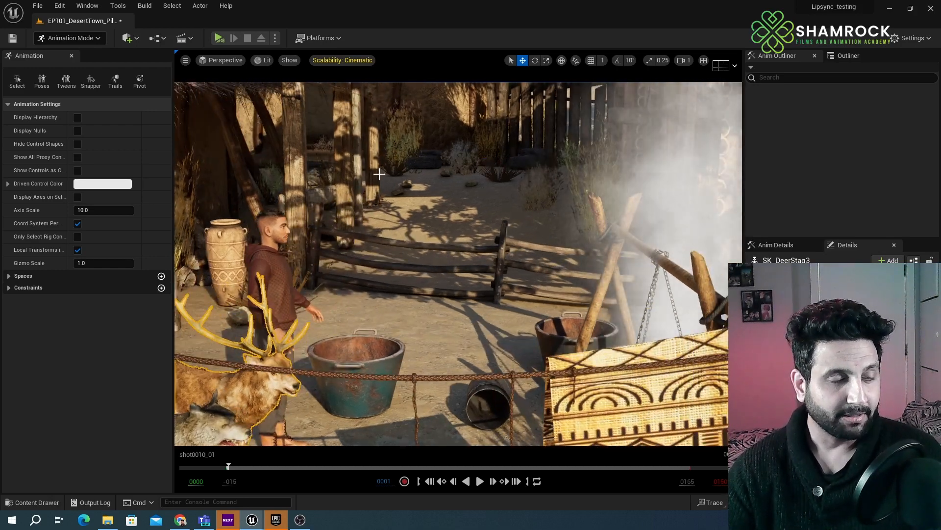
ctrl+click(273, 384)
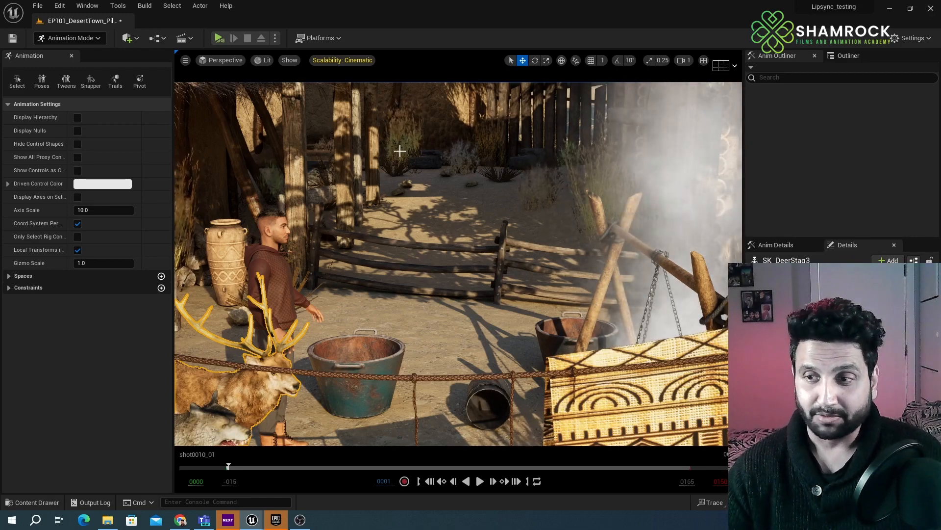
- Move the wolf and the stag away from the hero to the back of the courtyard
right_drag(458, 263, 407, 268)
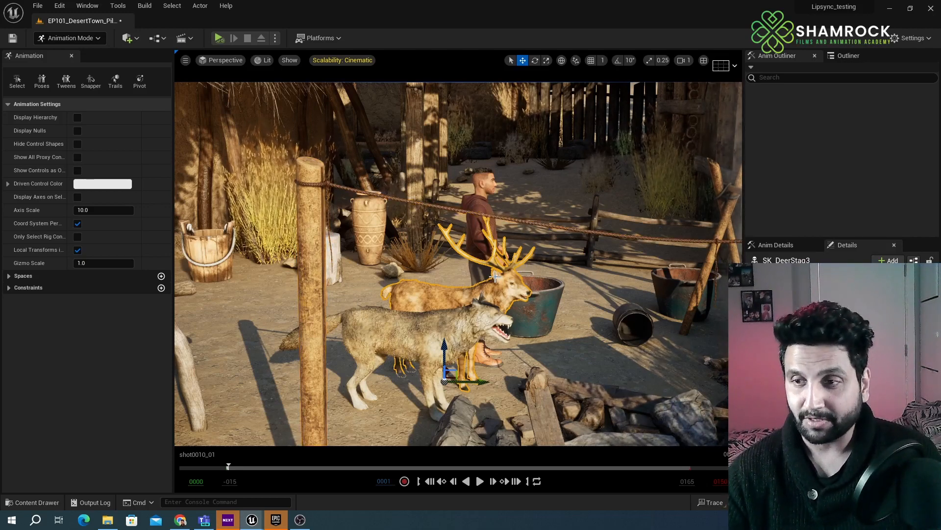
click(372, 345)
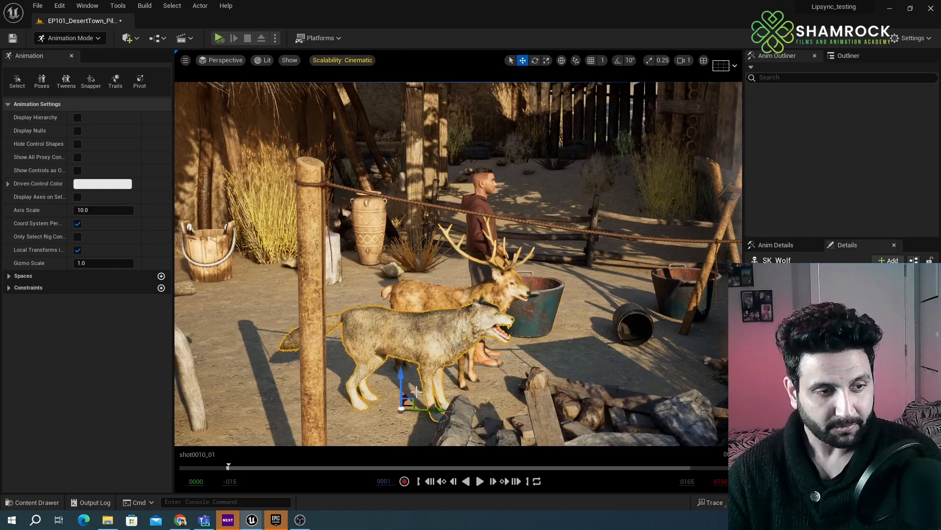
drag(406, 394, 533, 172)
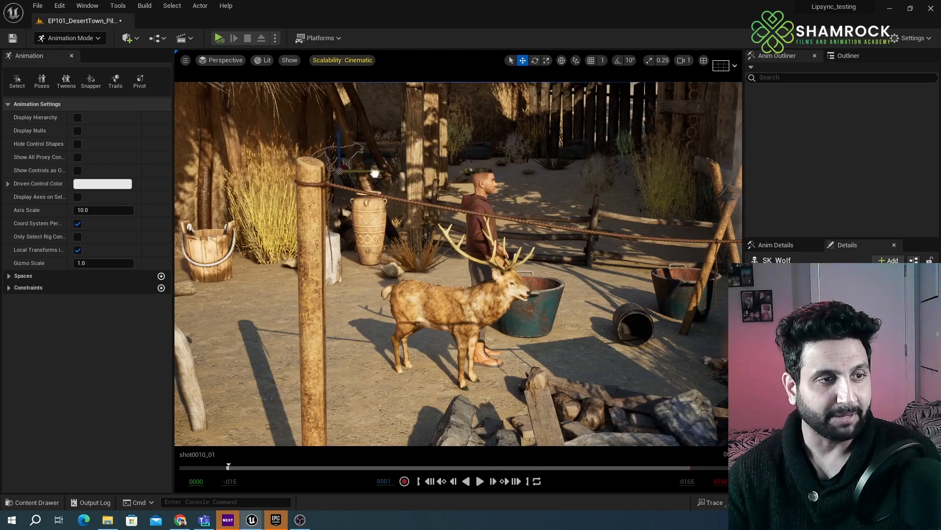
click(497, 244)
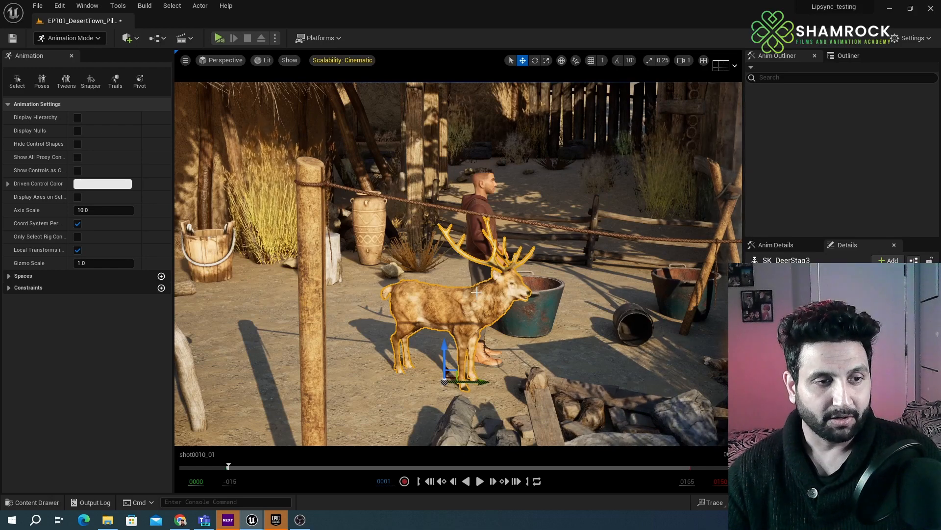
alt+drag(523, 368, 489, 280)
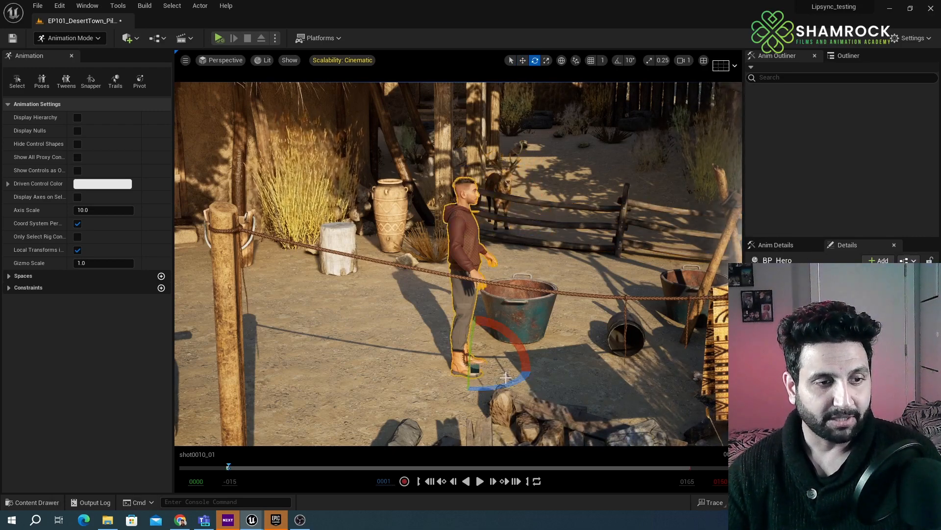
- Move BP_Hero beside the hanging pot and cooking fire and lower him slightly to the ground
drag(644, 378, 572, 323)
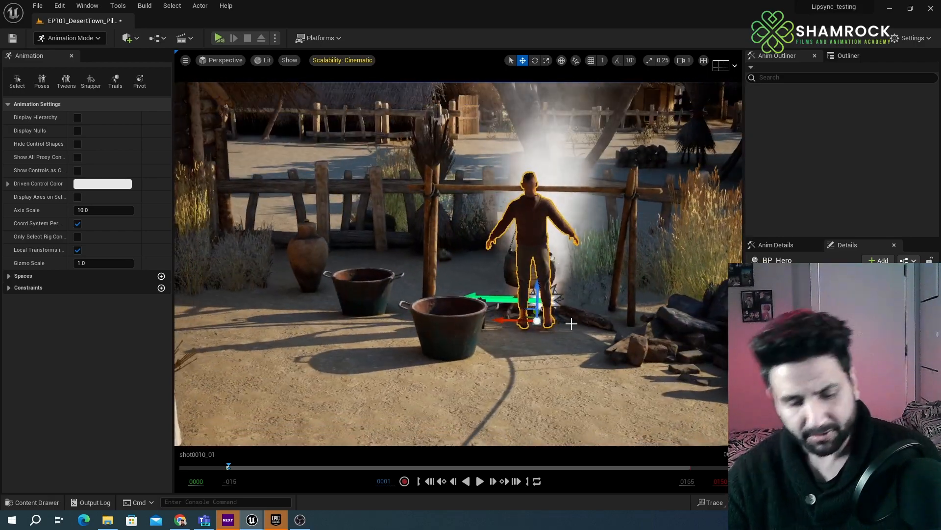
key(f)
alt+drag(557, 400, 569, 373)
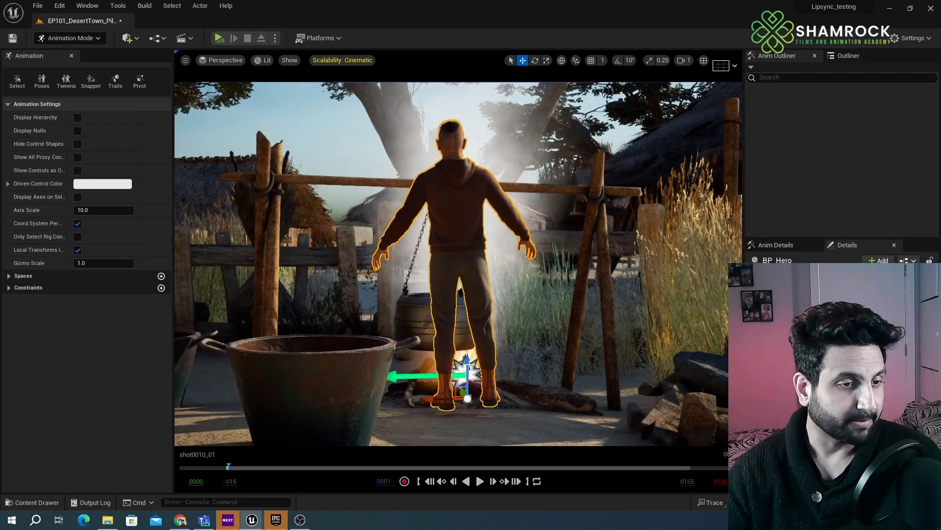
drag(466, 383, 467, 377)
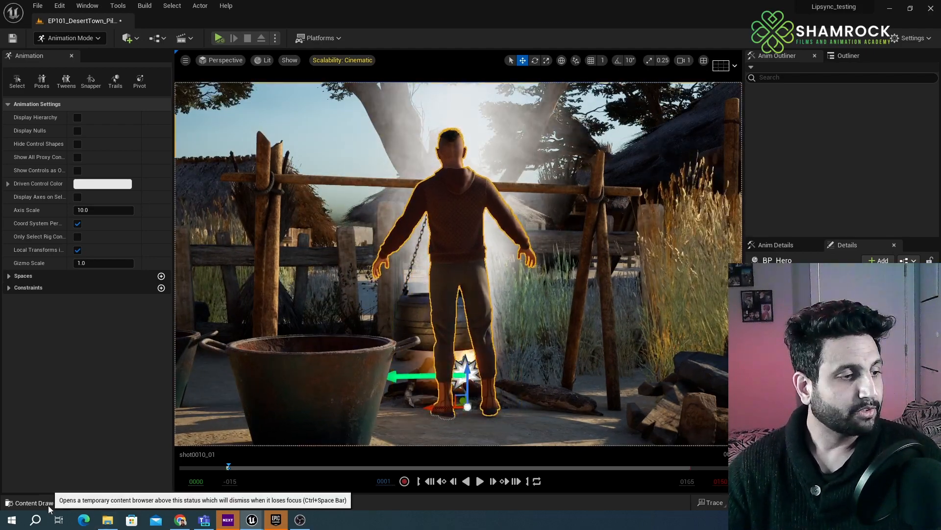
- Reopen the Conflict_SeqRoot sequence, shift its window clear of the hero, and select the Body component of BP_Hero
click(32, 502)
click(31, 502)
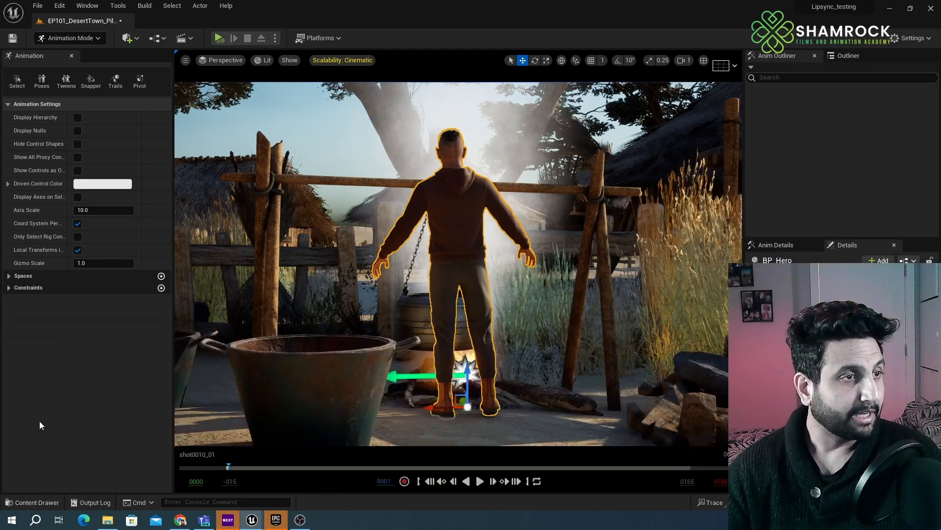
click(194, 39)
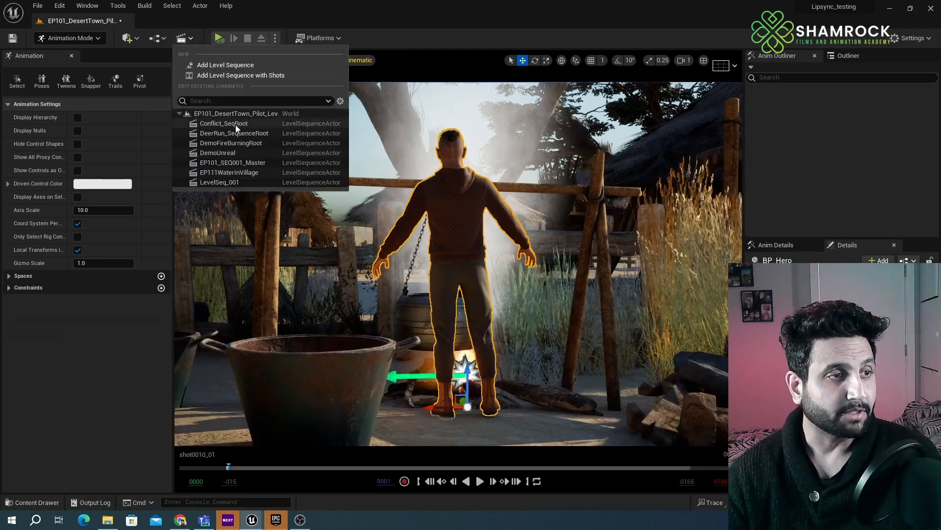
click(237, 126)
drag(327, 143, 867, 99)
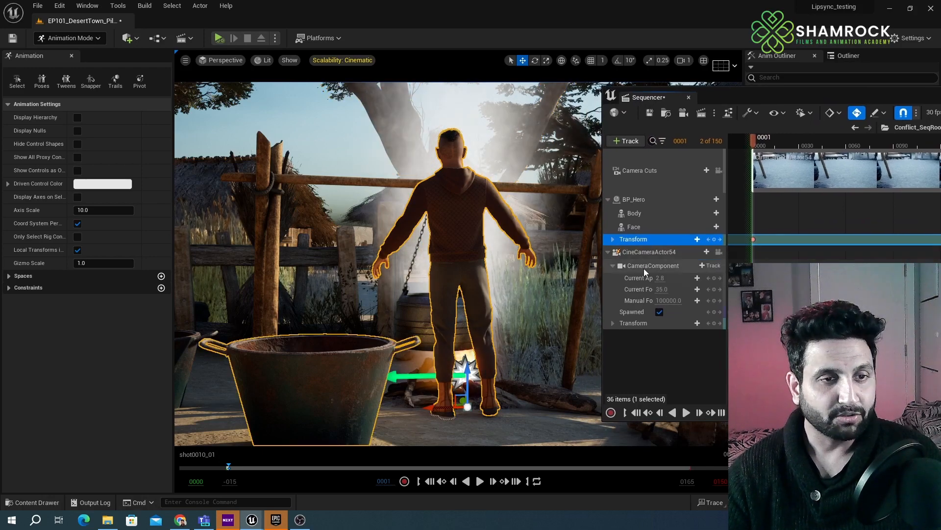
click(631, 199)
click(657, 215)
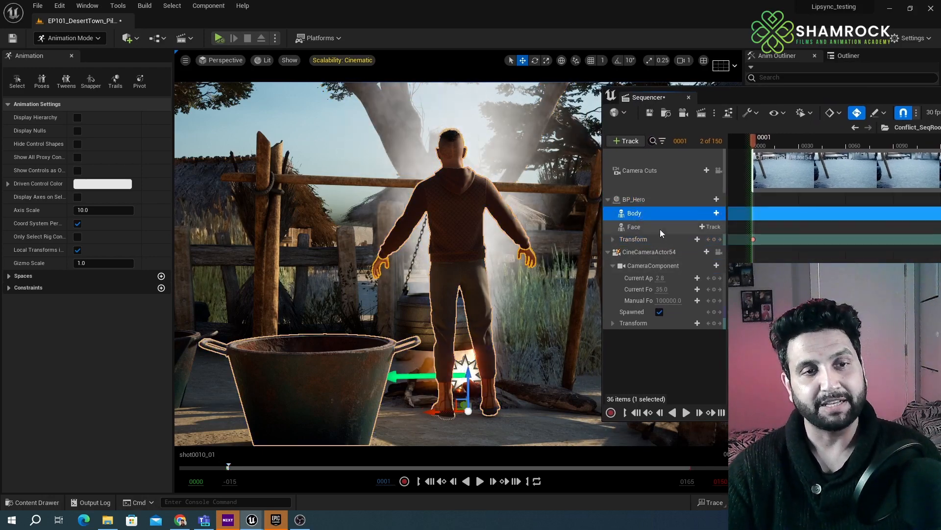
- Search the body animations for "fire", add AnimationSequence_Survival_CampFire_KneelDown_Cooking_StirPot_Retargeted to BP_Hero's Body, and scrub to frame 65
alt+drag(426, 231, 632, 226)
click(716, 213)
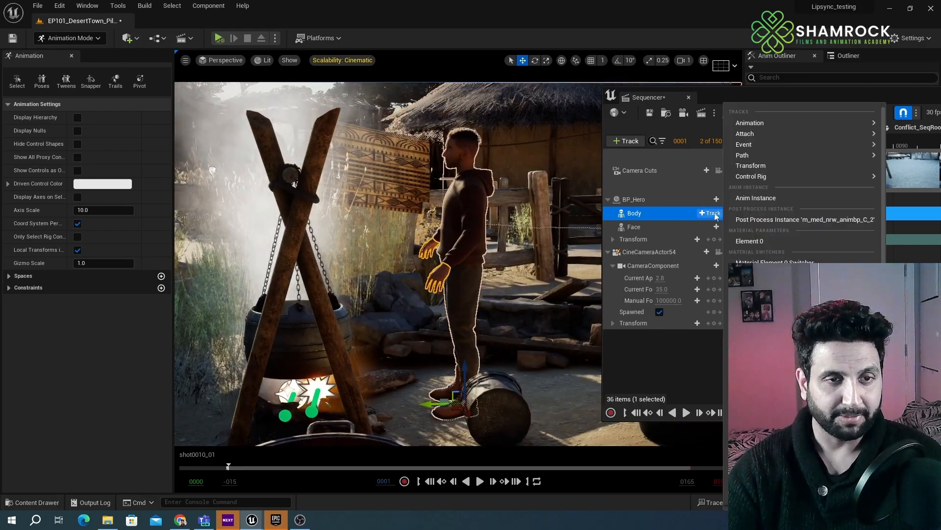
mouse_move(783, 122)
click(645, 360)
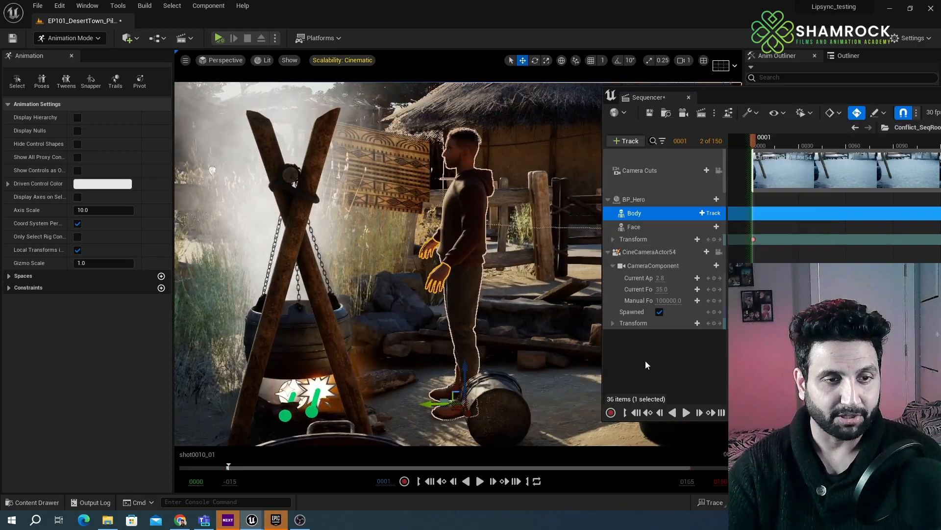
click(716, 213)
mouse_move(791, 121)
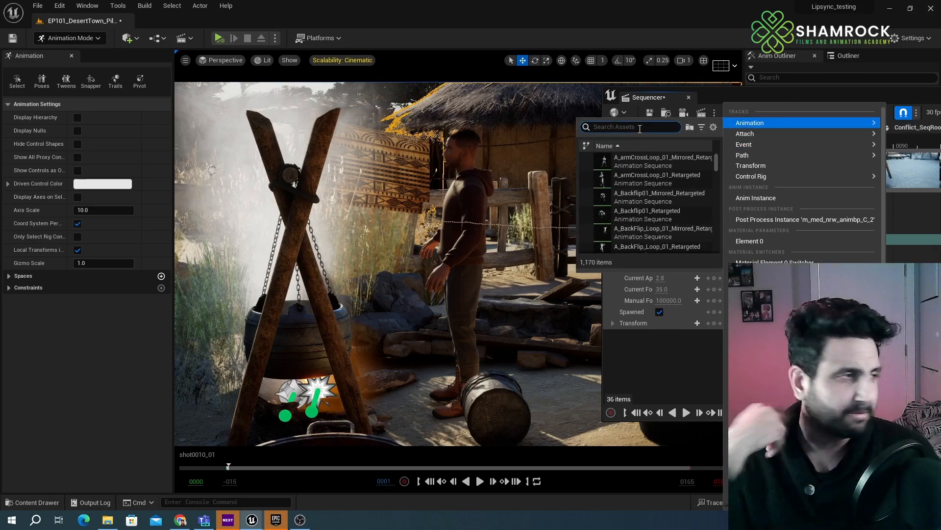
text(fir)
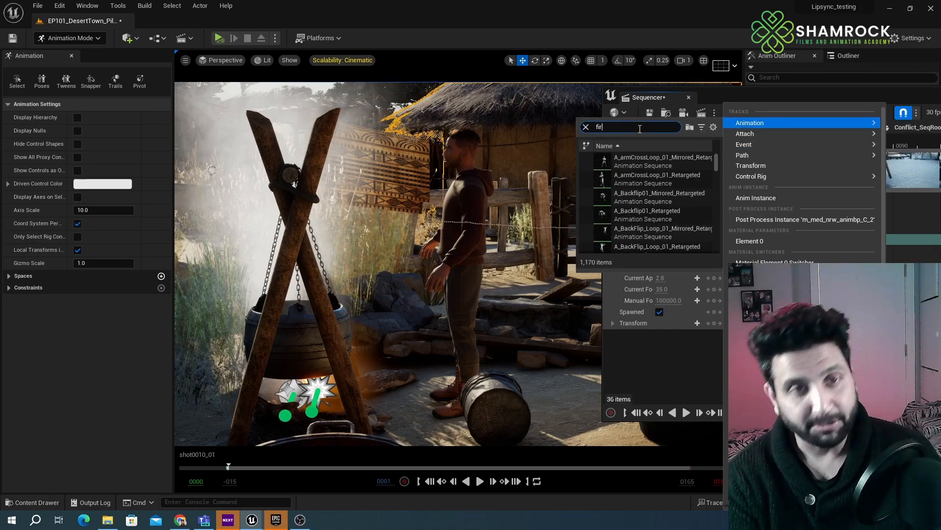
text(e)
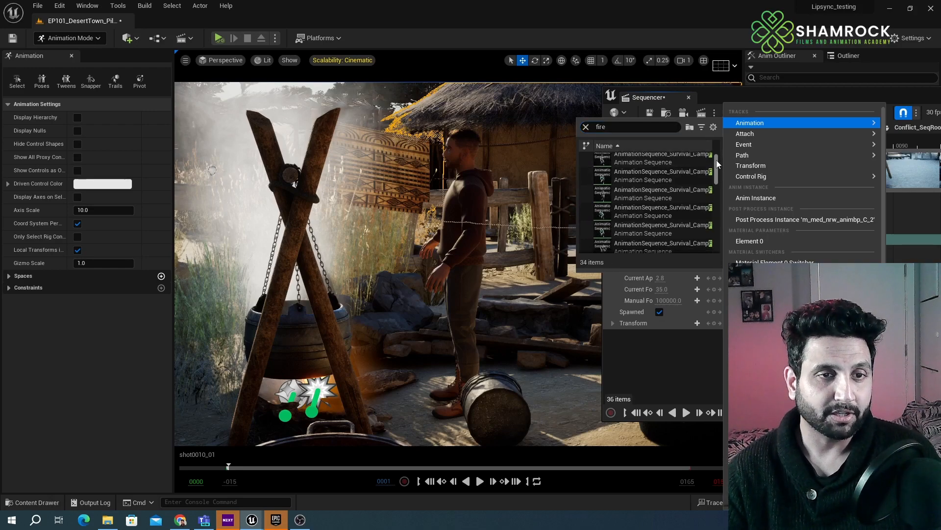
mouse_move(679, 158)
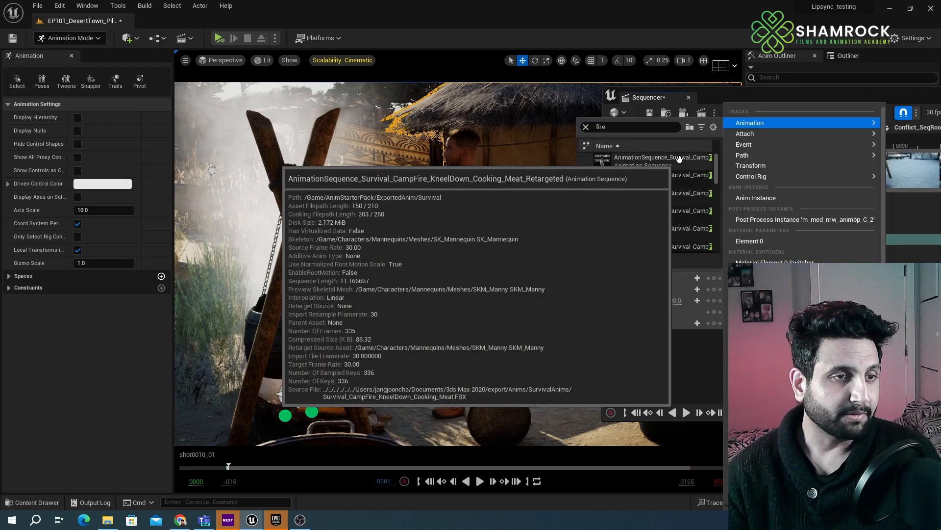
mouse_move(684, 174)
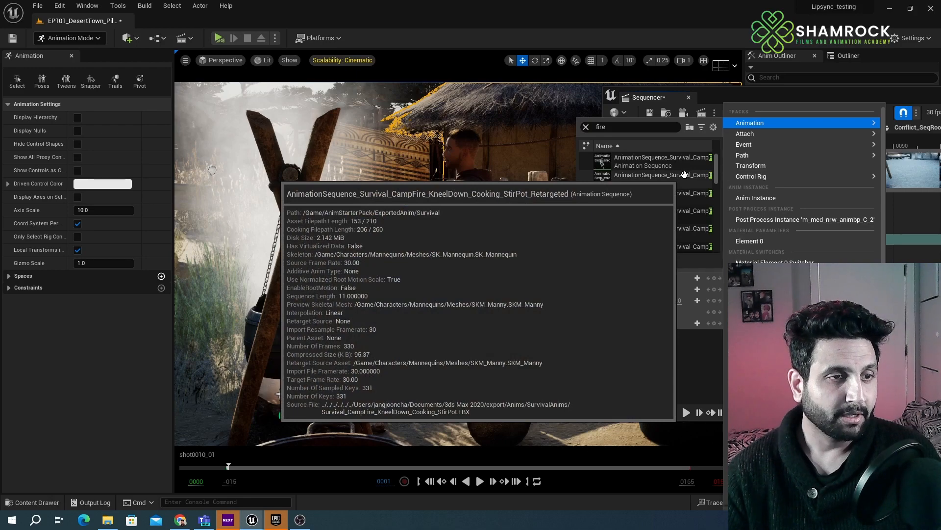
mouse_move(692, 196)
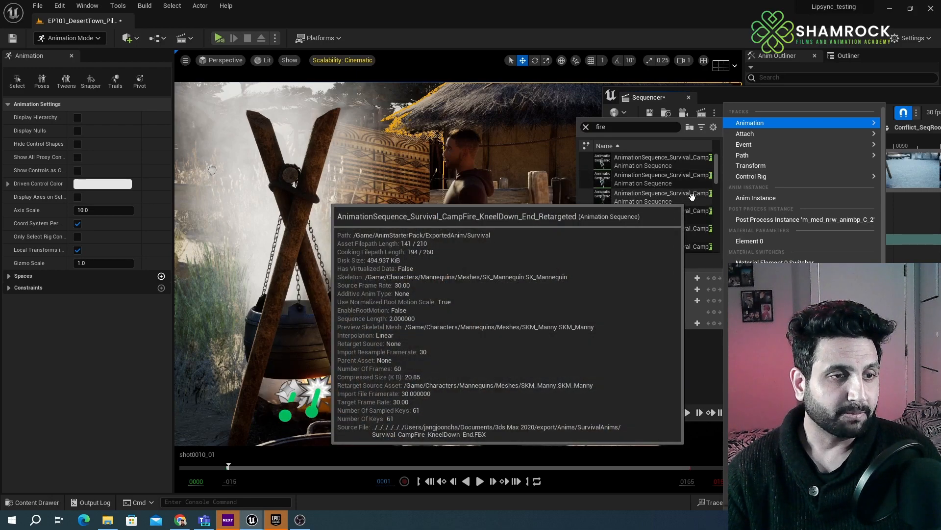
click(689, 175)
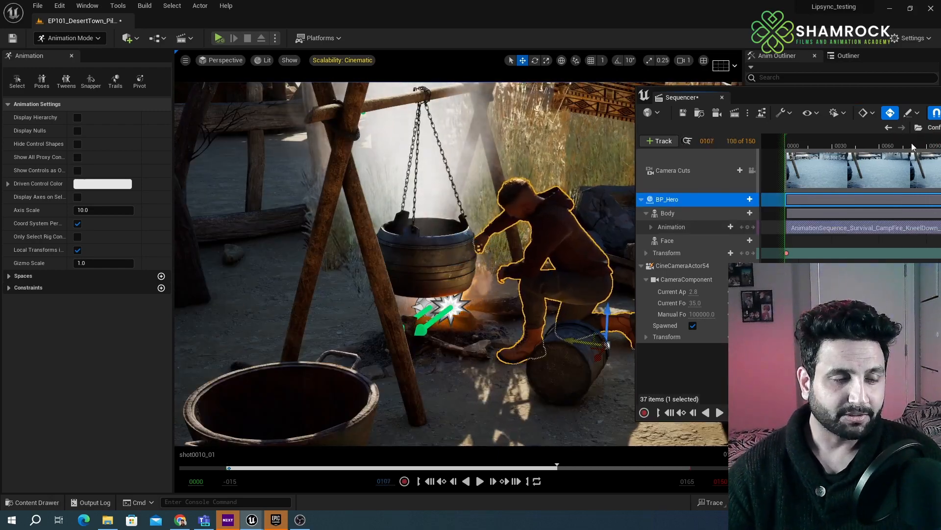
drag(913, 147, 888, 145)
- Try moving the hanging pot stand and the smoke effect away from the fire, and undo these moves
click(451, 293)
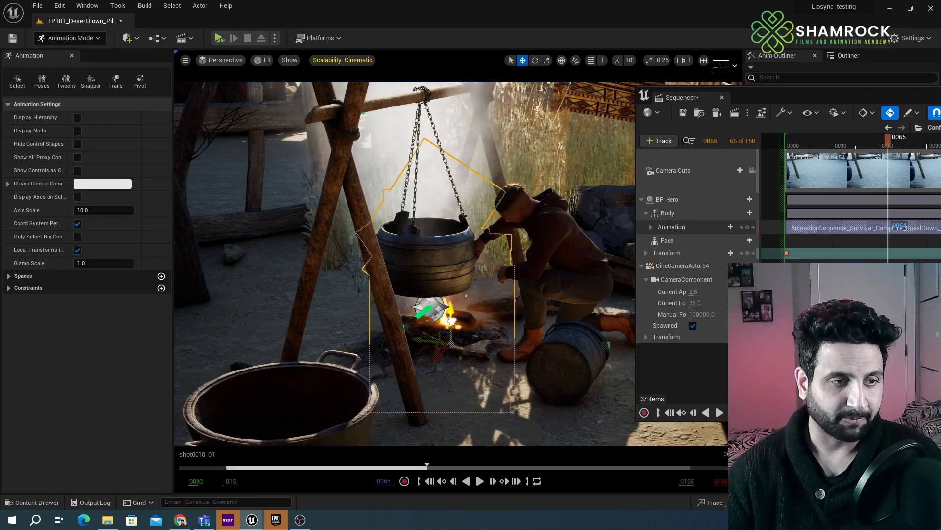
click(444, 234)
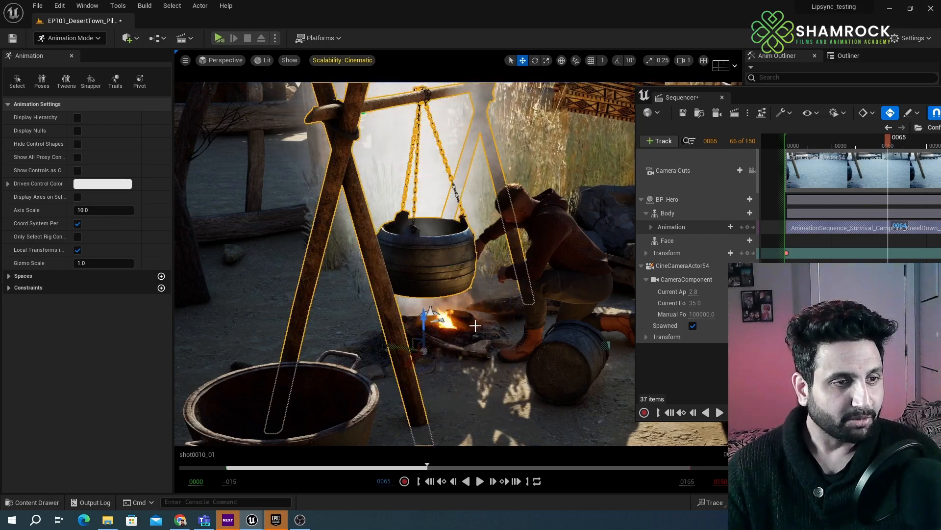
drag(392, 346, 268, 326)
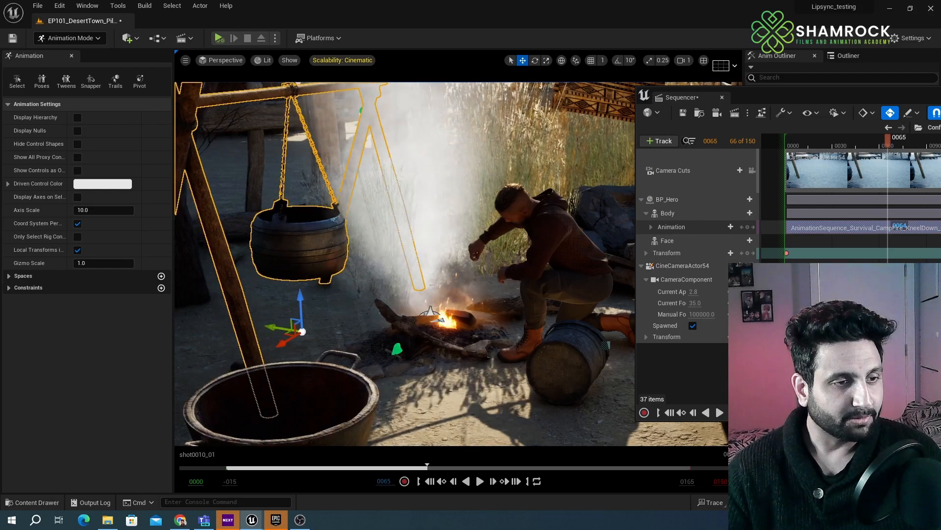
key(ctrl+z)
click(446, 134)
click(436, 325)
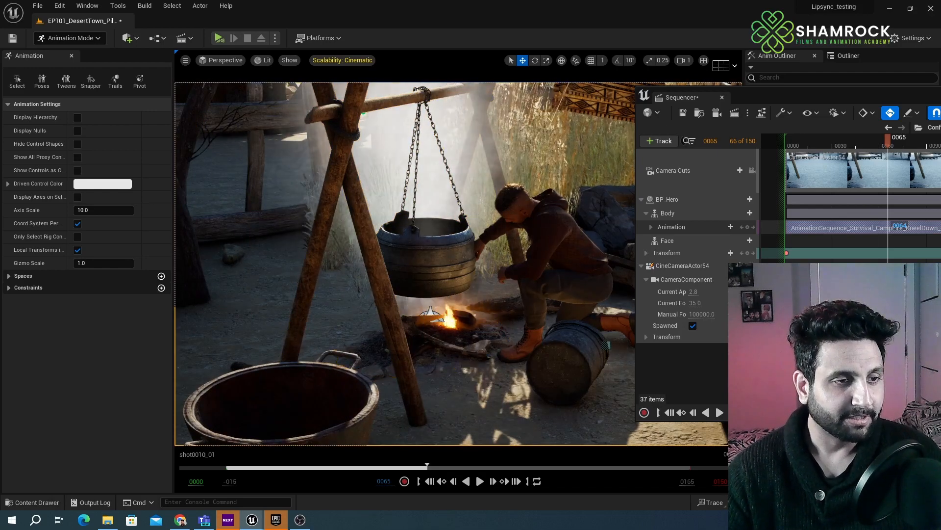
drag(393, 320, 241, 298)
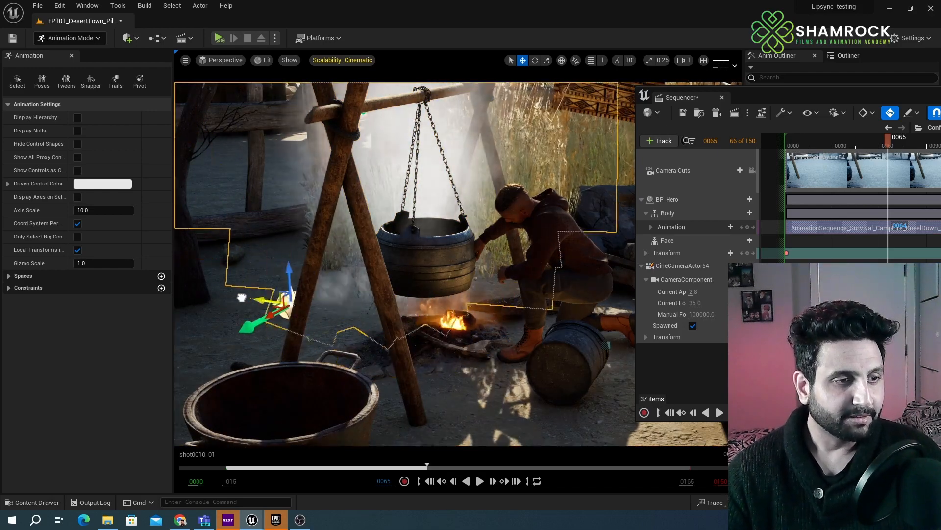
key(ctrl+z)
key(ctrl+z)
key(ctrl+z)
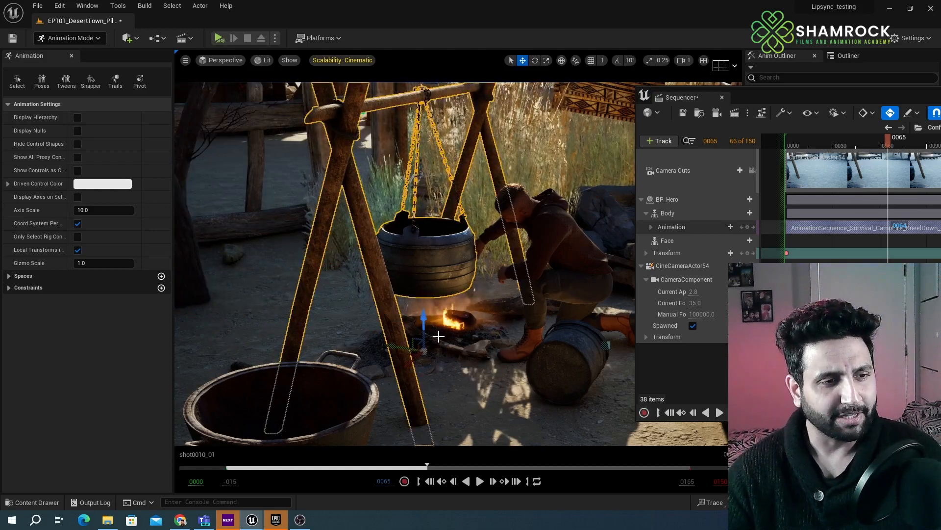
- Adjust the pot stand slightly to suit the kneeling hero and play the shot from its start to check the stirring
mouse_move(424, 351)
mouse_down()
mouse_move(400, 363)
mouse_move(423, 336)
mouse_move(427, 366)
mouse_up()
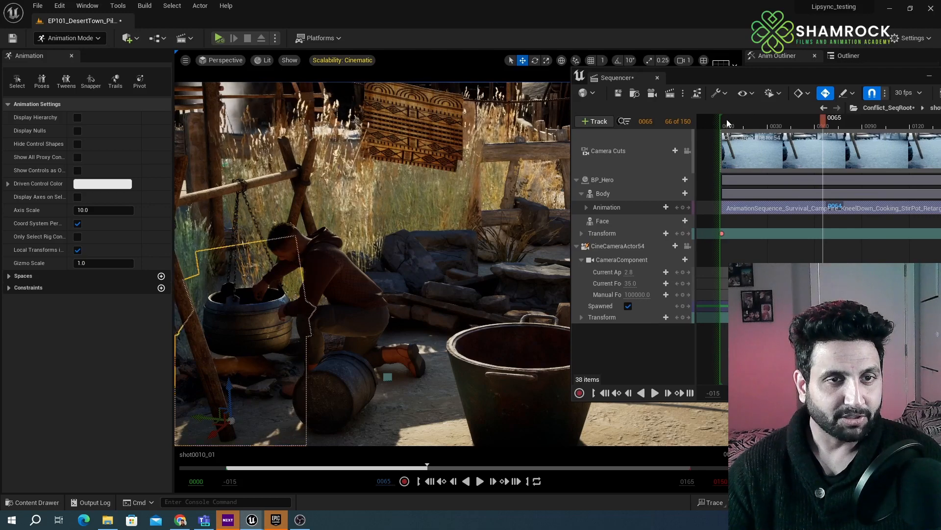
click(726, 120)
click(655, 393)
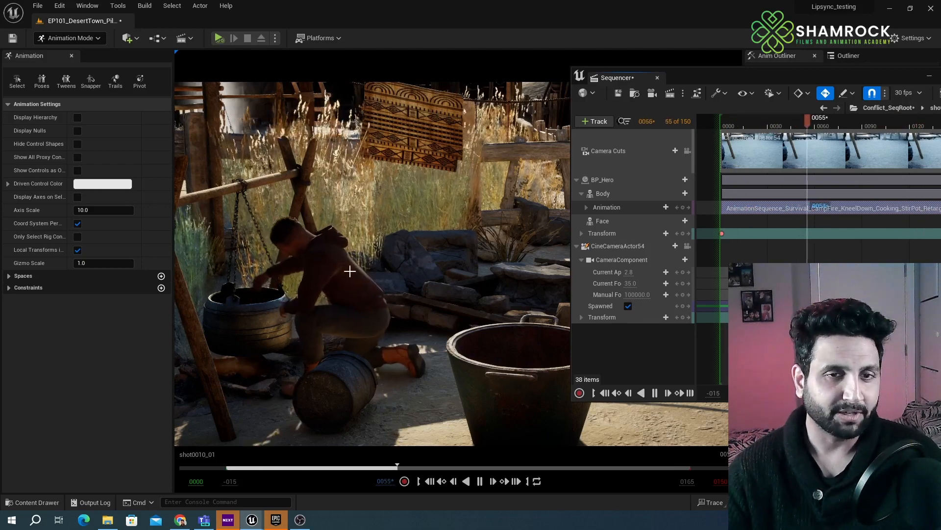
drag(726, 77, 666, 78)
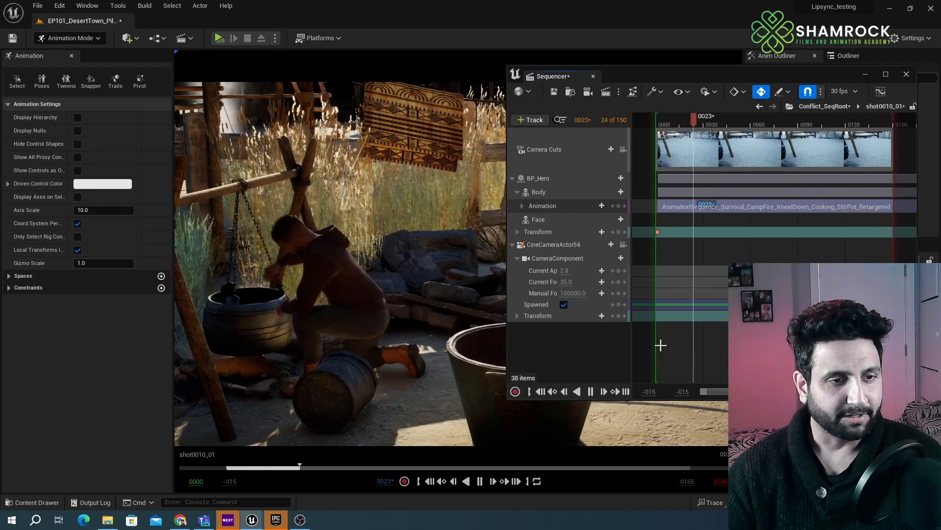
click(591, 391)
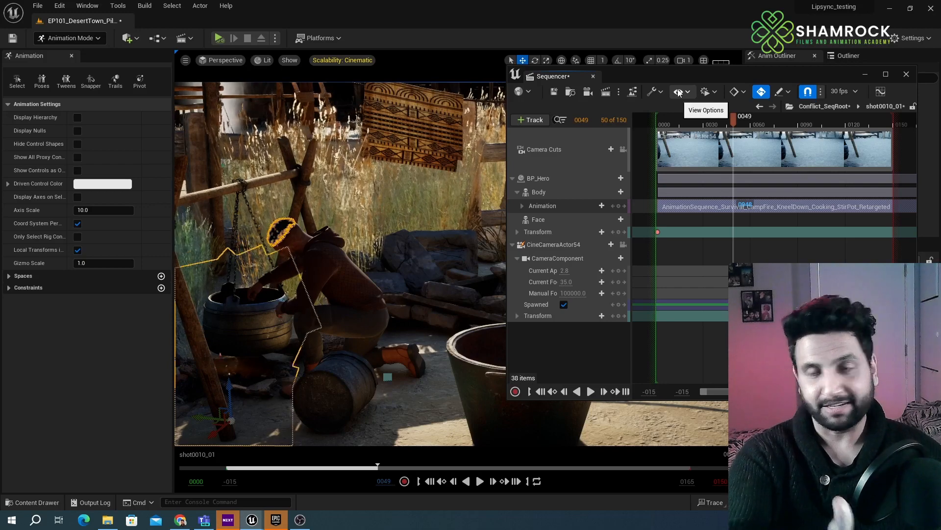
- Pilot CineCameraActor54, set its filmback preset to 16:9 DSLR, and reposition the Sequencer window to uncover the camera view
drag(713, 79, 724, 75)
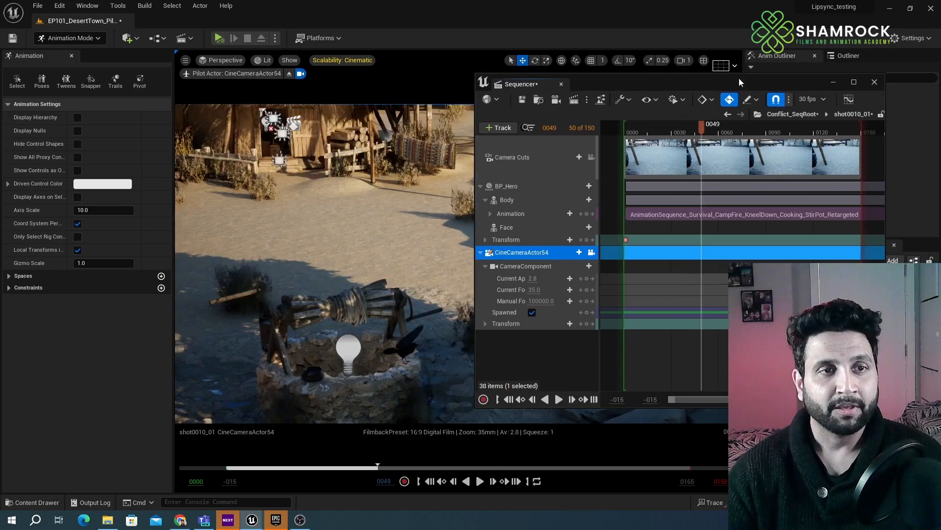
drag(740, 78, 577, 76)
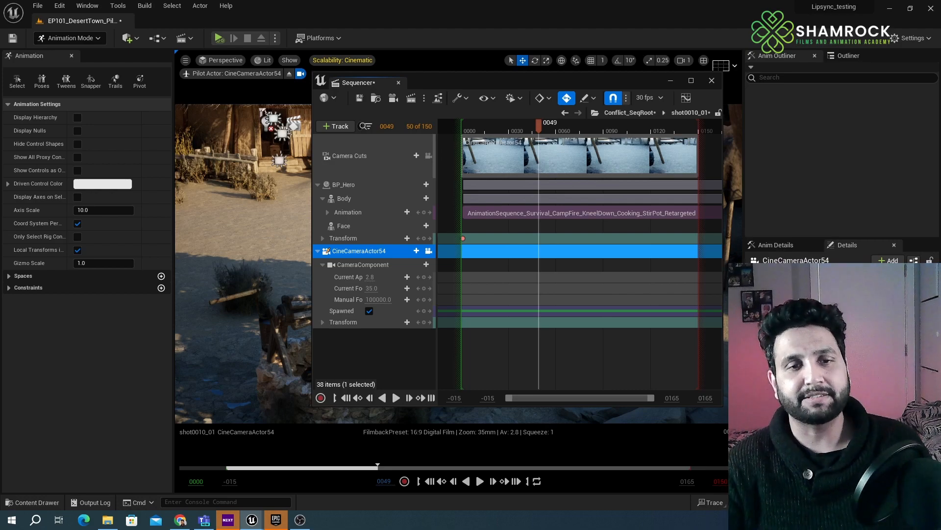
click(834, 343)
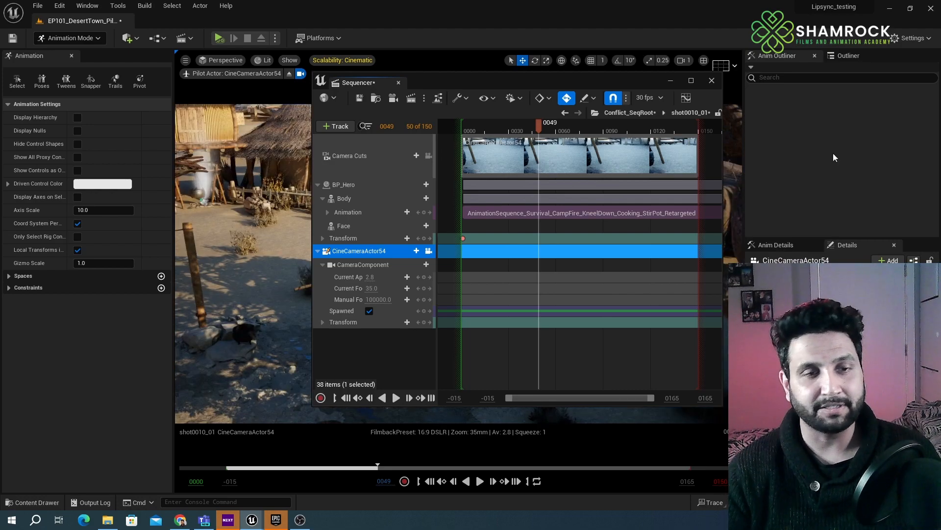
drag(622, 82, 755, 64)
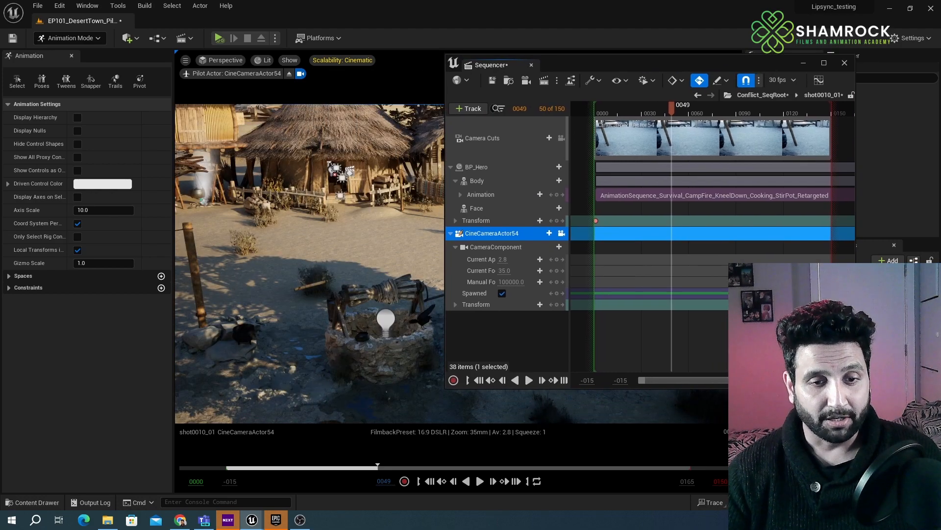
- Move the piloted camera from the village overview to a low close framing of the hanging pot and kneeling hero
click(804, 64)
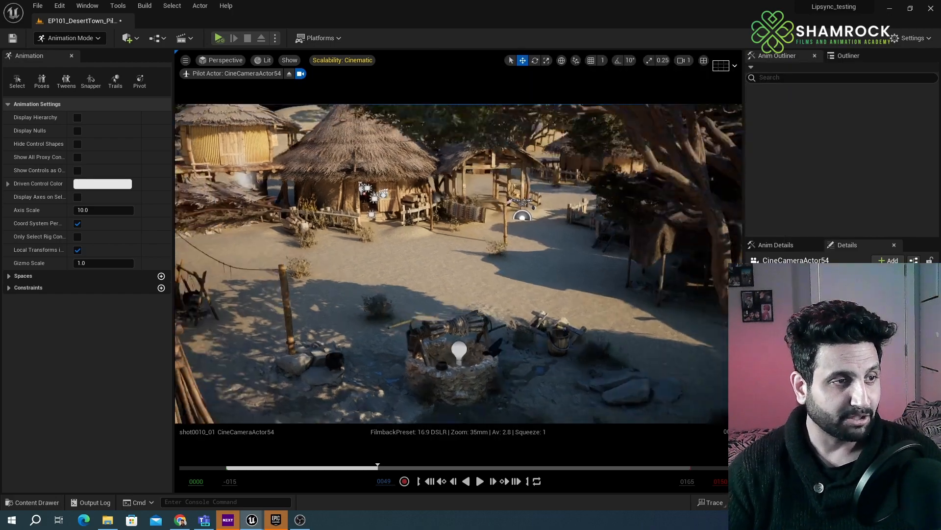
right_drag(459, 263, 253, 270)
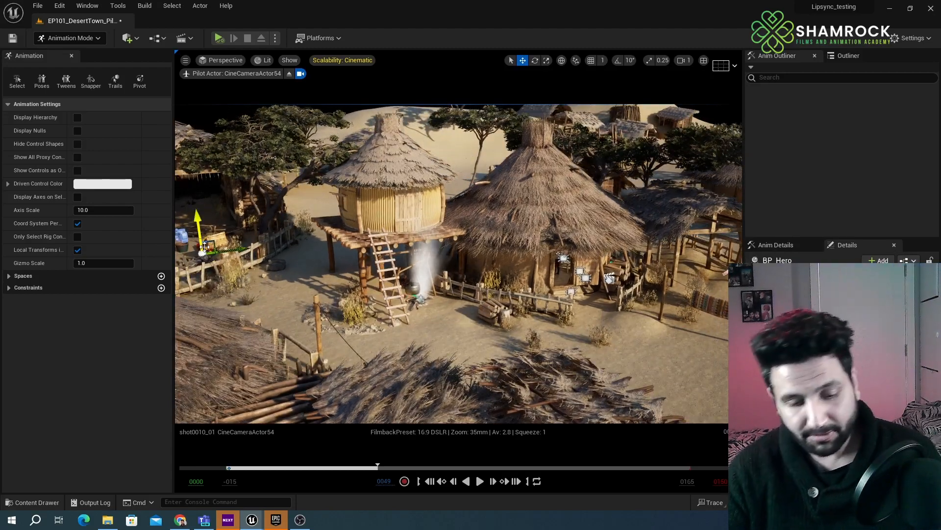
key(f)
alt+drag(204, 247, 176, 247)
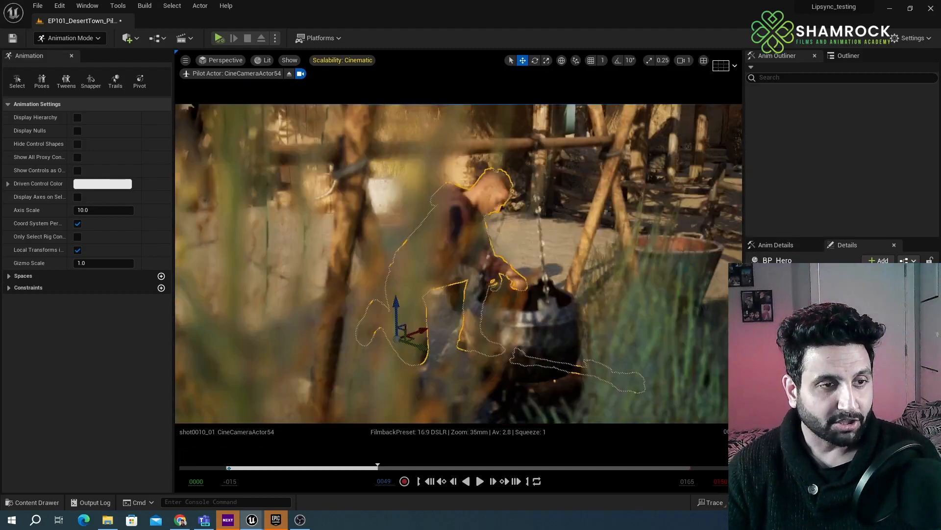
alt+drag(458, 263, 412, 201)
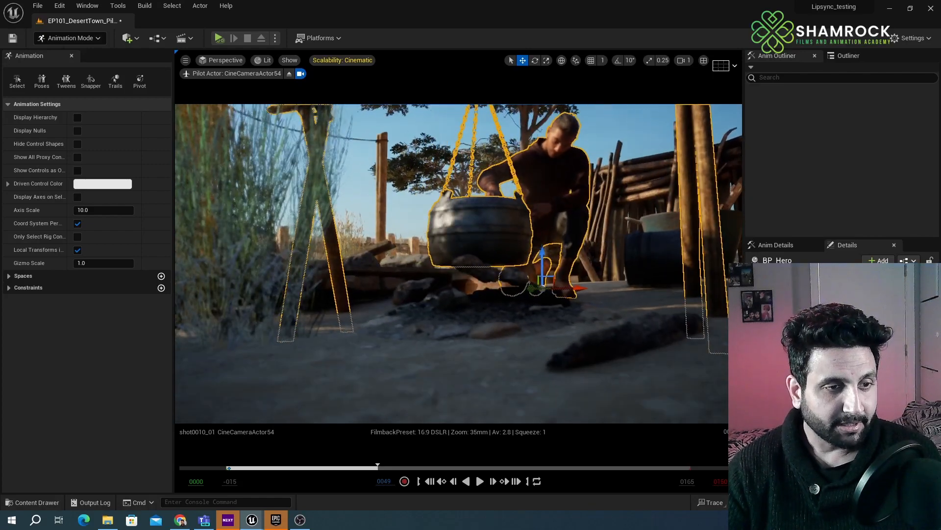
right_drag(569, 359, 608, 297)
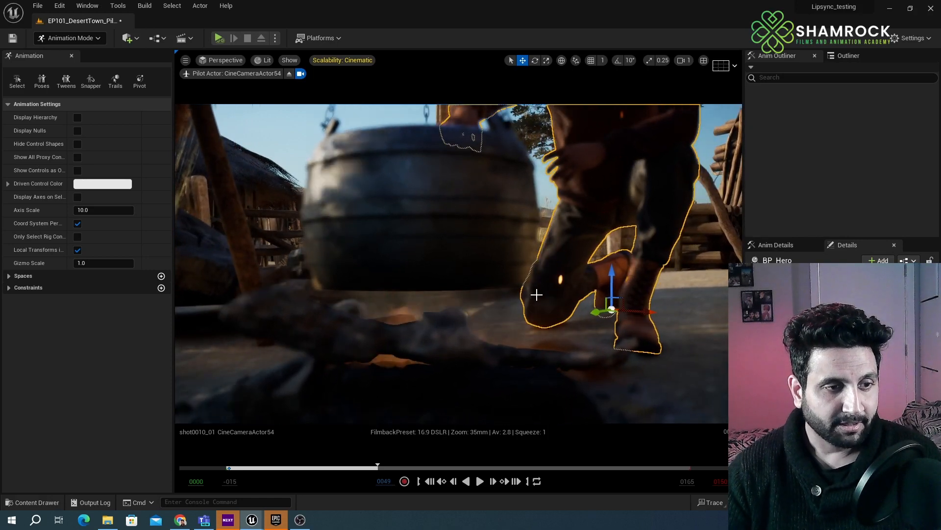
mouse_move(537, 294)
middle_down()
mouse_move(550, 260)
mouse_move(547, 280)
middle_up()
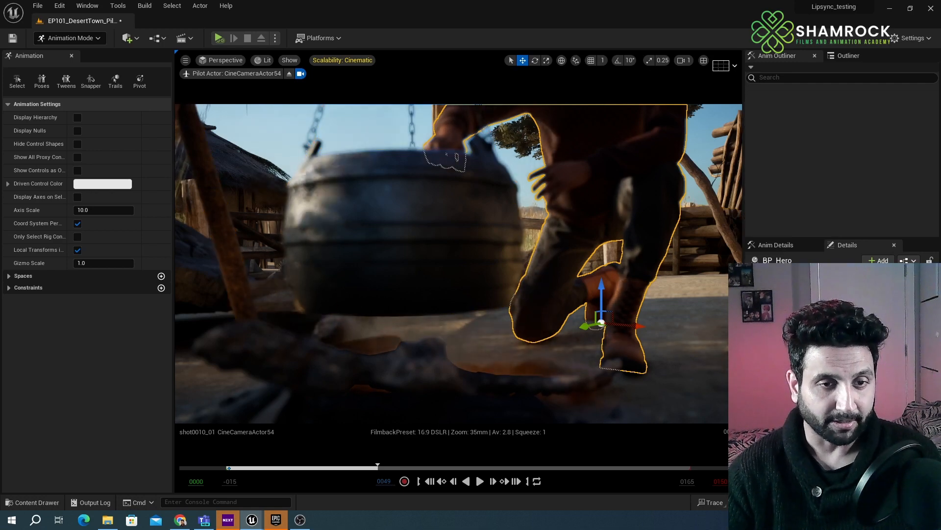
- Reopen the Conflict_SeqRoot sequence, dock the Sequencer beneath the viewport, and shrink it to enlarge the camera view
click(34, 502)
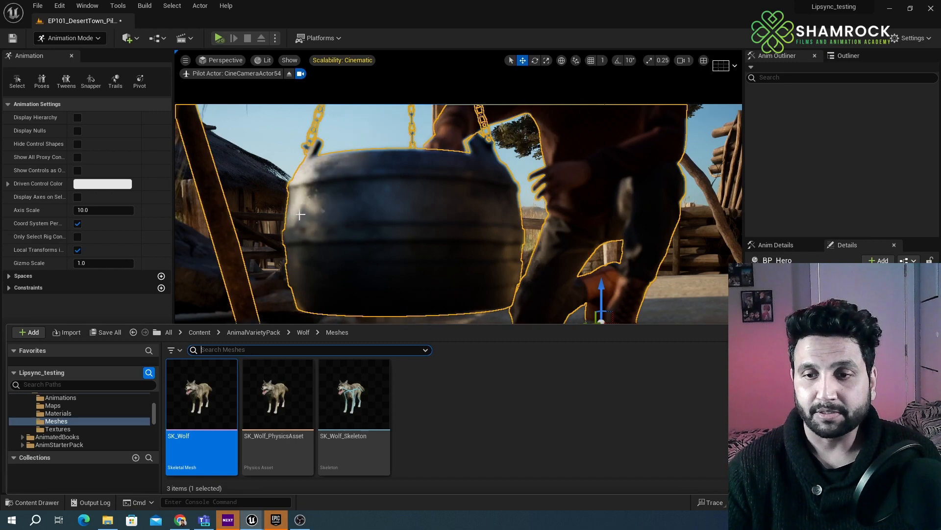
click(191, 39)
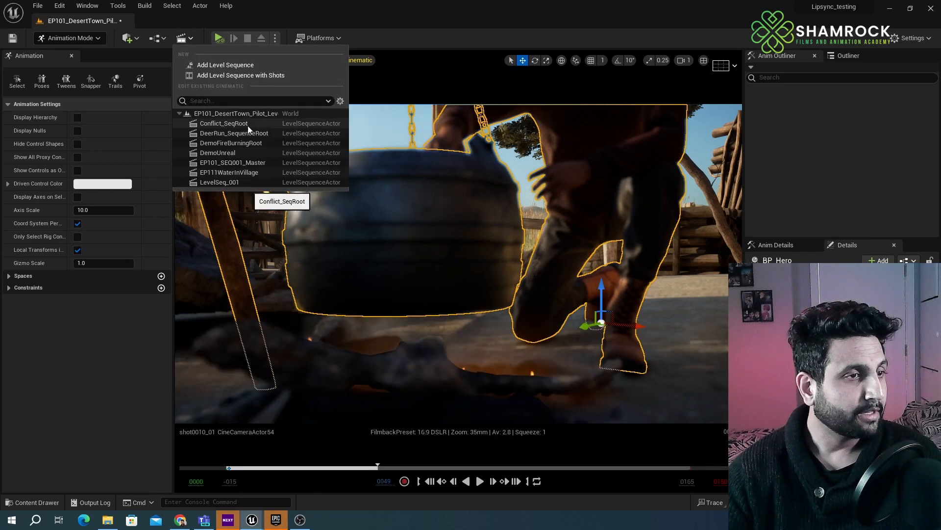
click(228, 123)
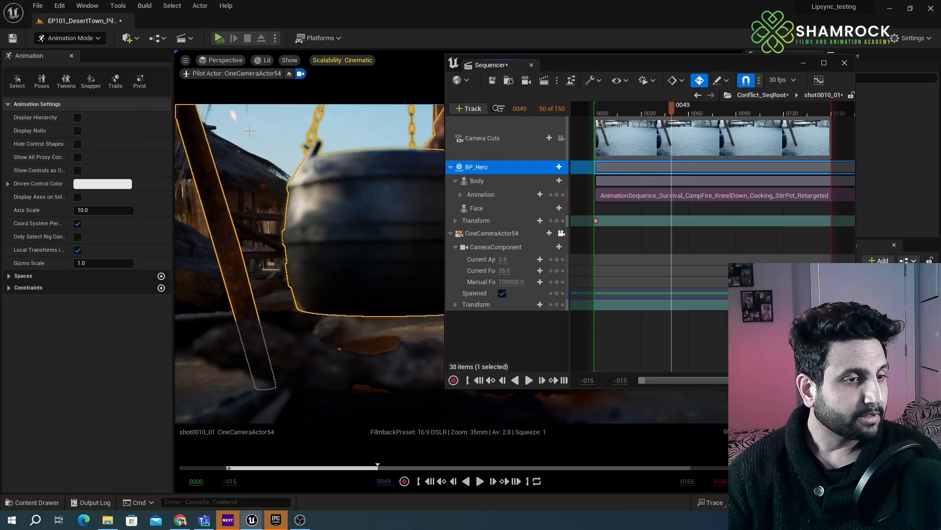
drag(676, 65, 238, 436)
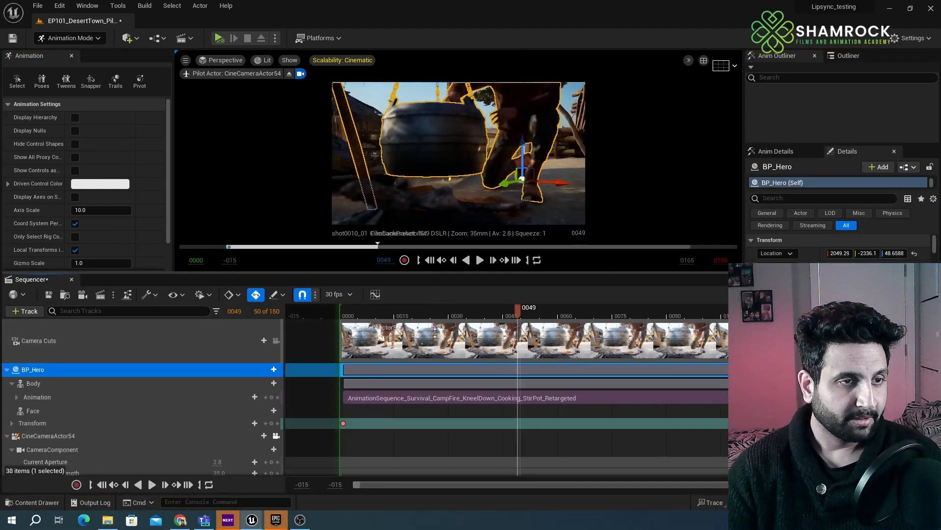
drag(435, 333, 434, 384)
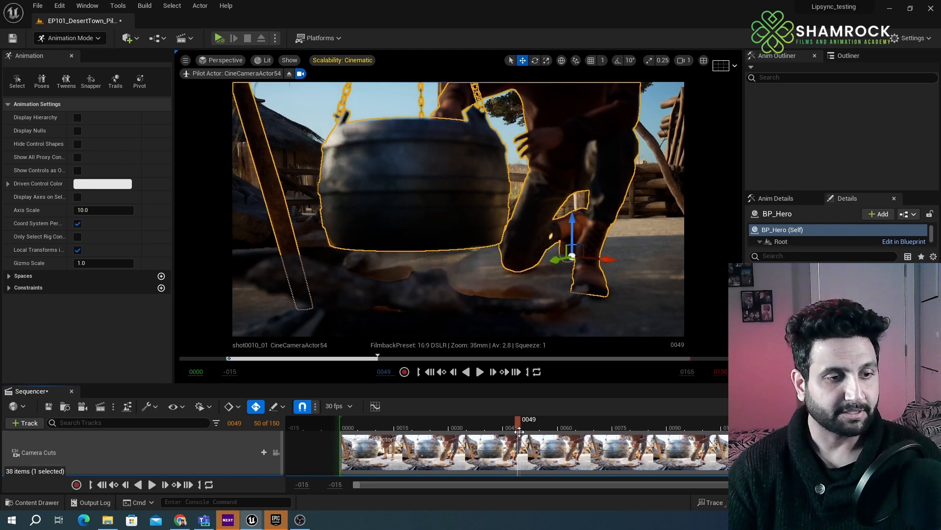
- Scrub to frame 11 and set CineCameraActor54's focal length to 55 mm
drag(518, 424, 380, 425)
scroll(221, 451, down, 5)
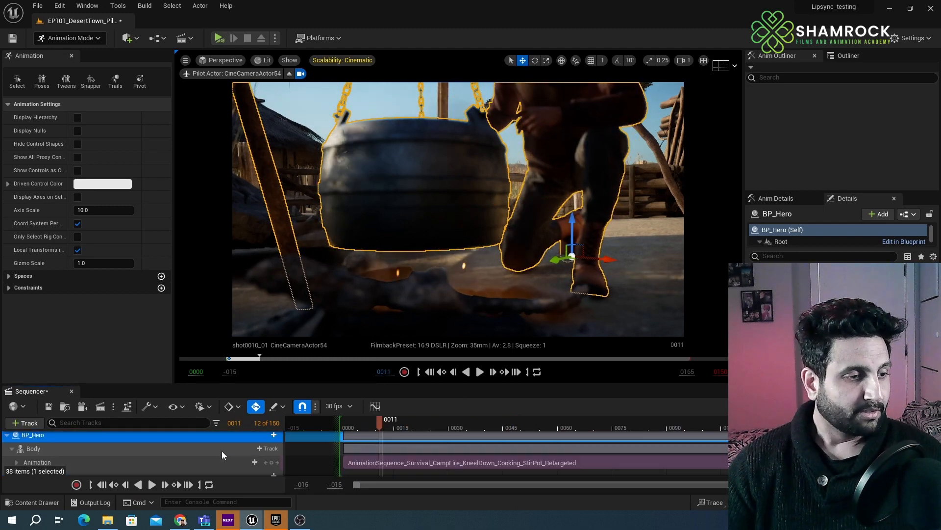
scroll(181, 454, down, 2)
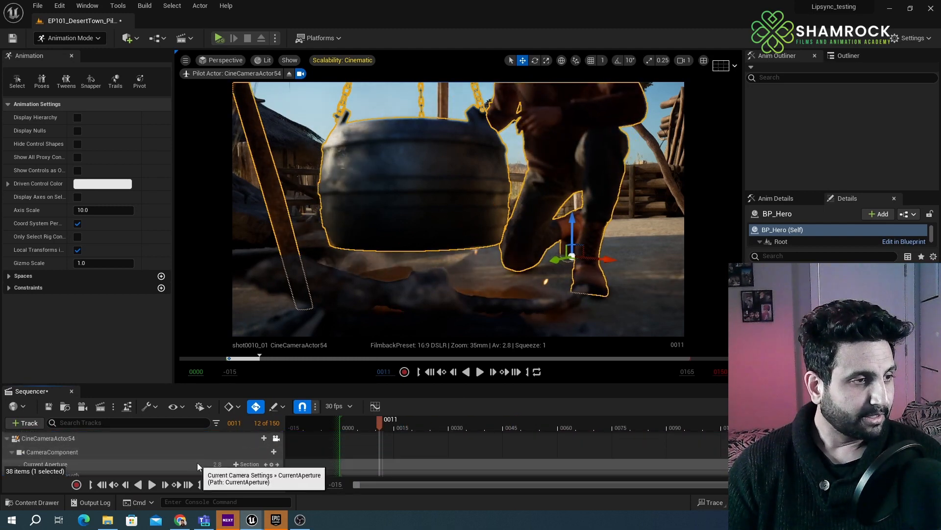
click(132, 441)
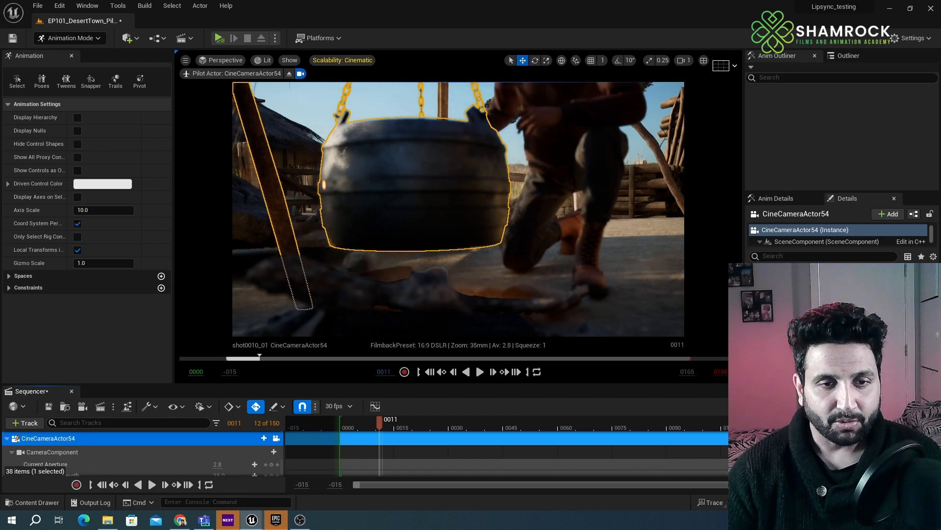
key(Return)
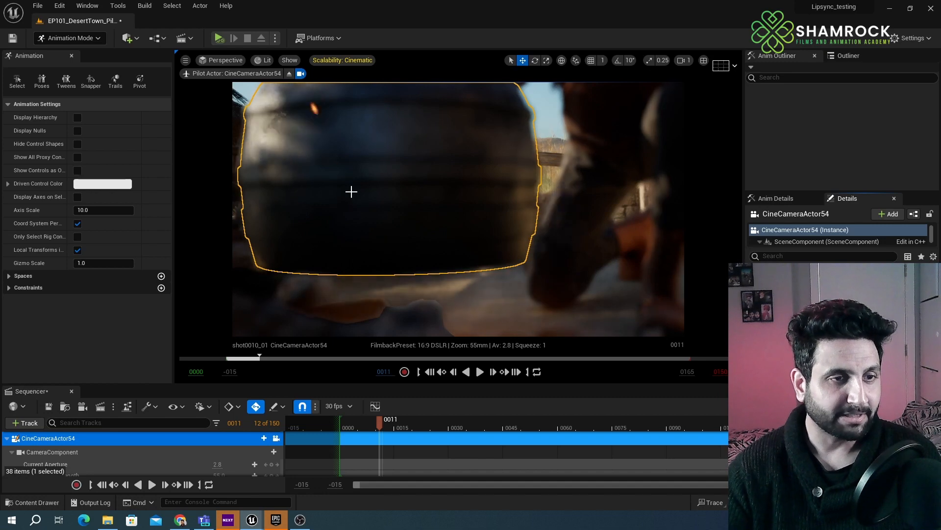
- Pull the camera back to frame the pot, fire and kneeling hero, and adjust its CameraComponent's manual focus to sharpen them
scroll(352, 191, down, 6)
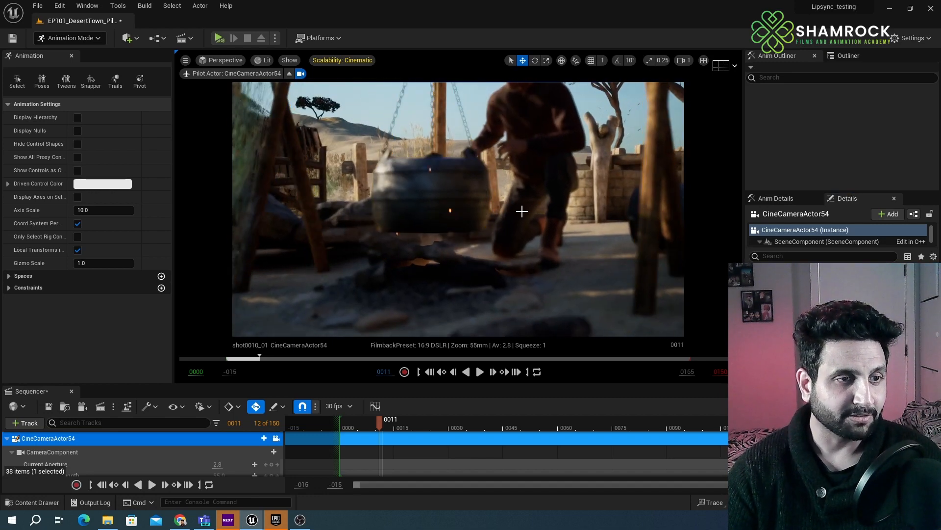
scroll(430, 196, up, 3)
middle_drag(429, 196, 452, 182)
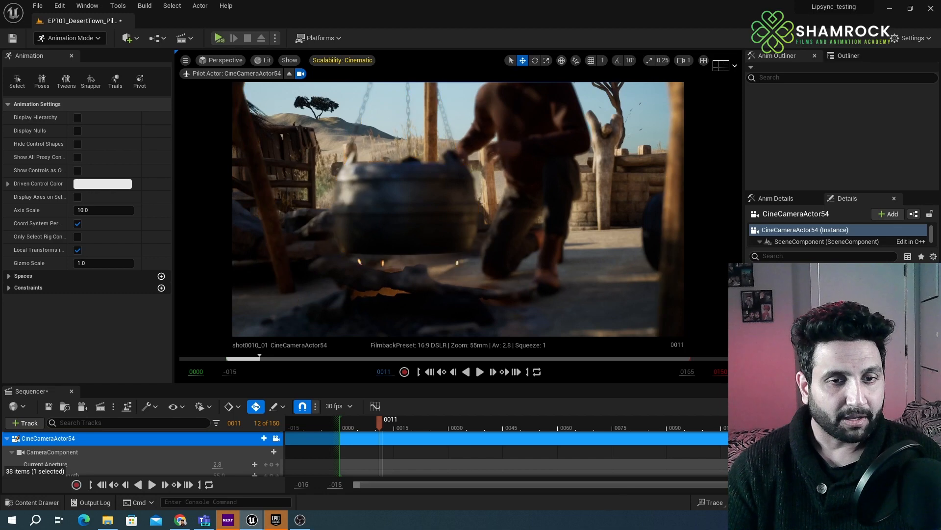
scroll(818, 242, down, 1)
click(818, 238)
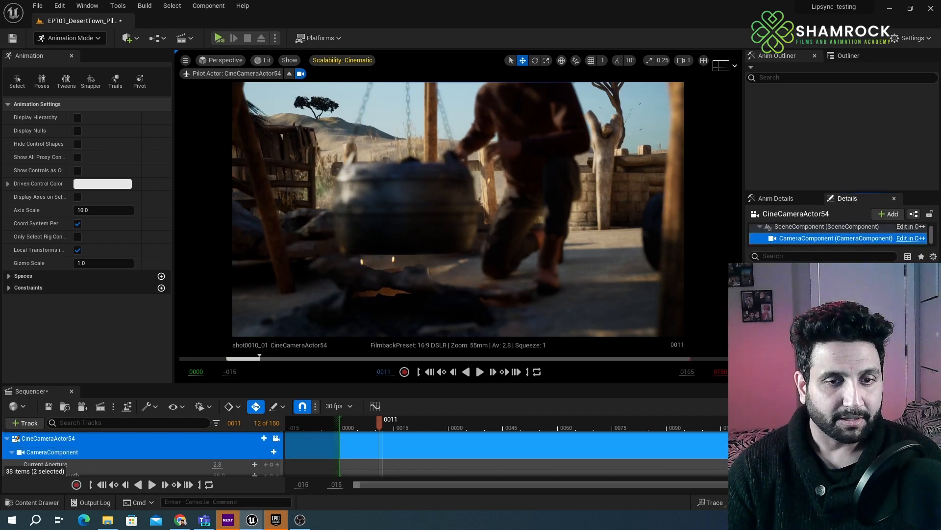
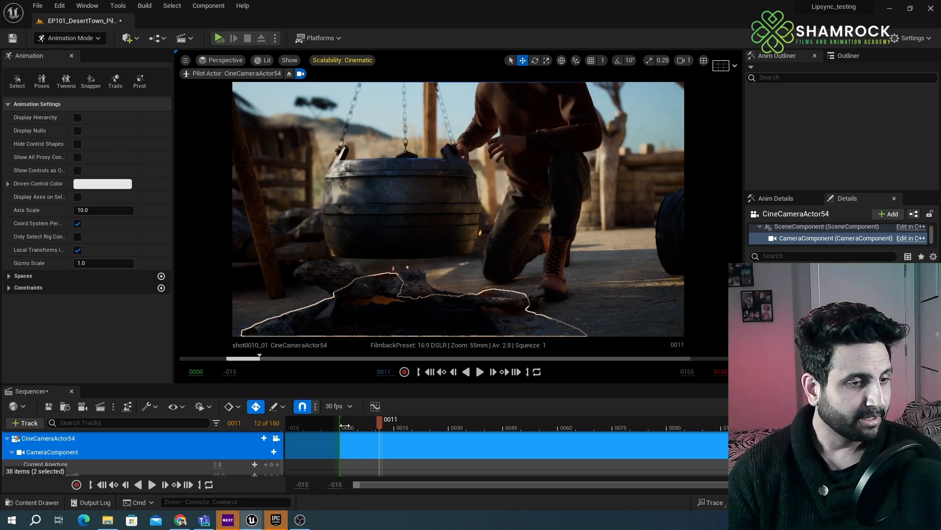
- Add a Transform keyframe for CineCameraActor54 at frame 1
scroll(154, 461, down, 5)
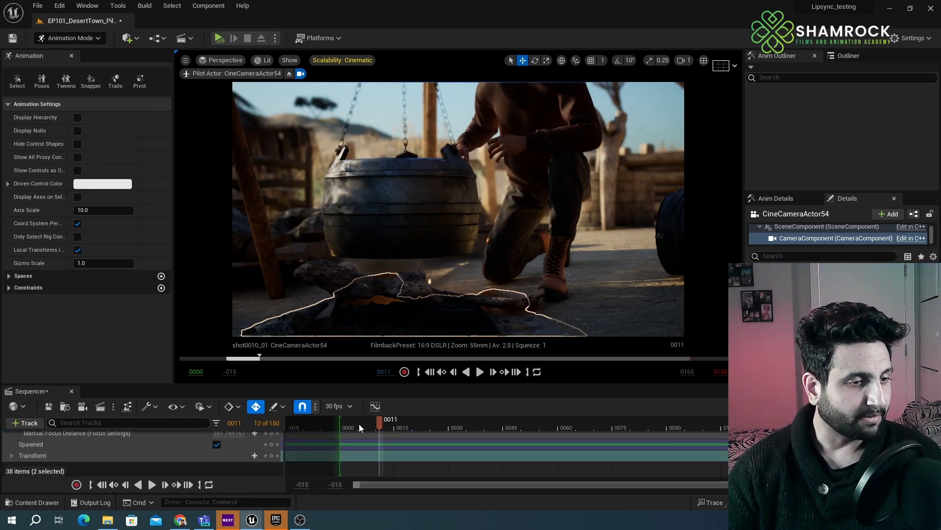
drag(359, 424, 346, 423)
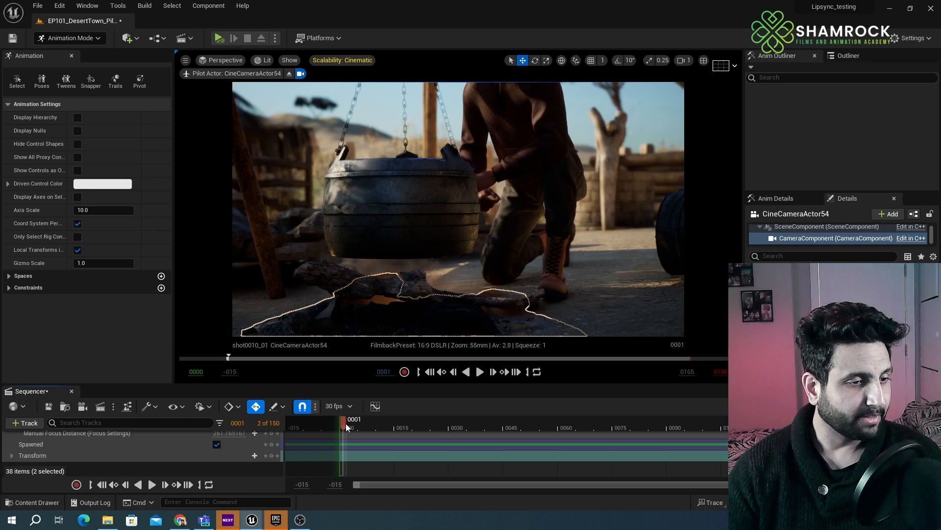
click(272, 455)
- At frame 149, raise the camera and move it closer to frame the hero's face and his hand over the pot
drag(355, 426, 739, 407)
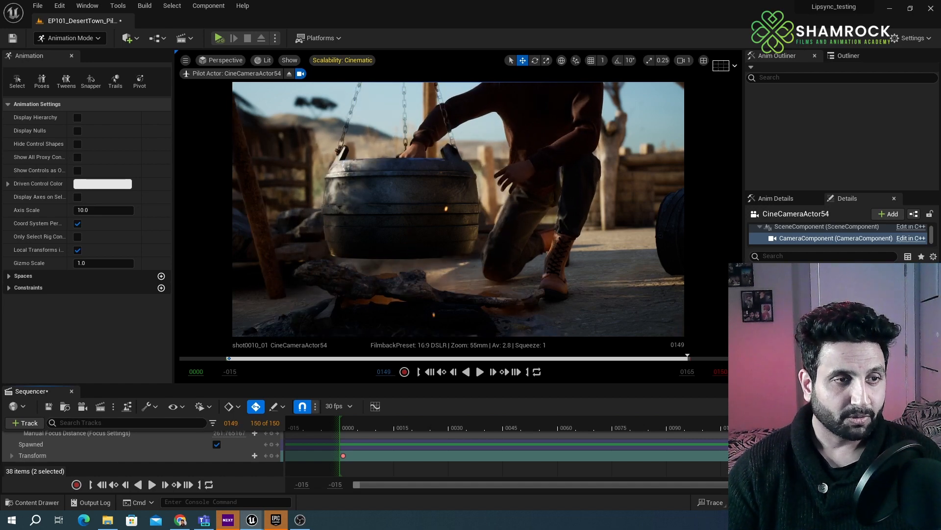
middle_drag(446, 208, 443, 136)
middle_drag(480, 227, 476, 184)
scroll(476, 184, up, 5)
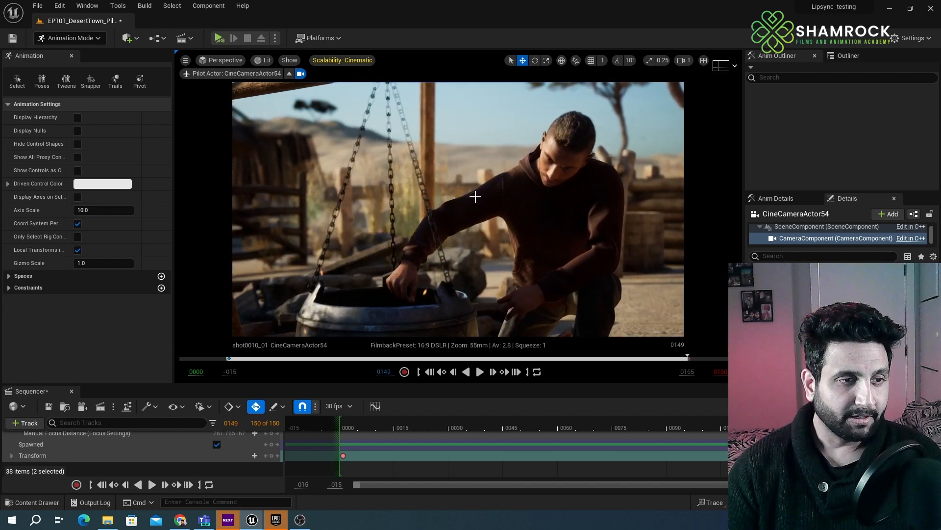
middle_drag(476, 184, 477, 191)
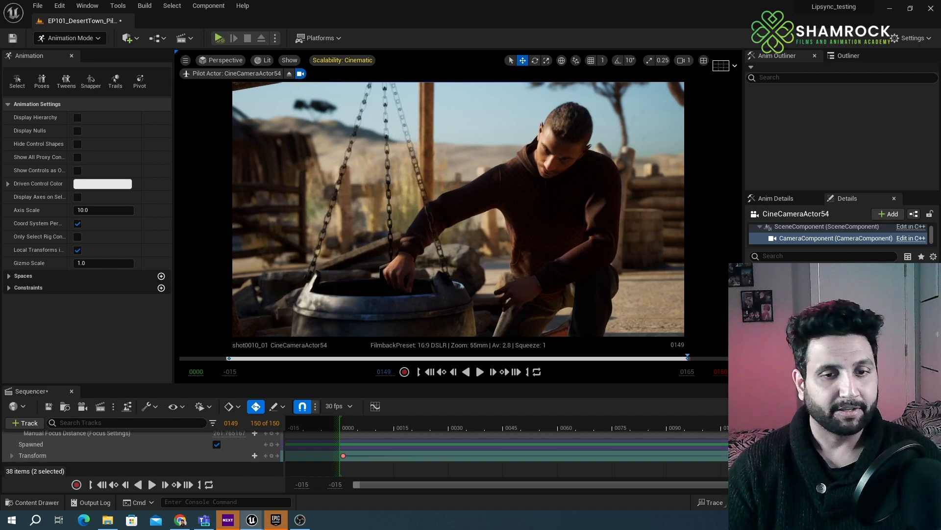
- Play the shot from frame 1 to review the rising camera move
drag(723, 426, 503, 428)
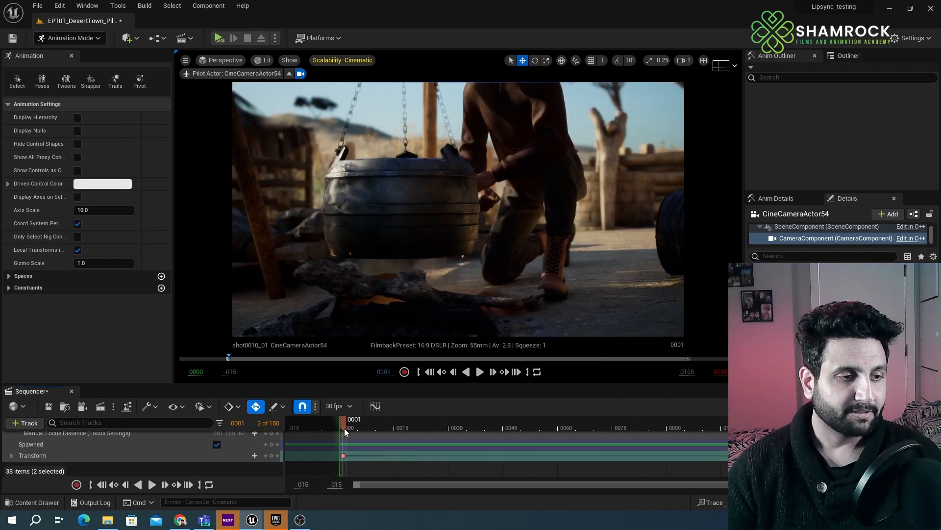
click(479, 373)
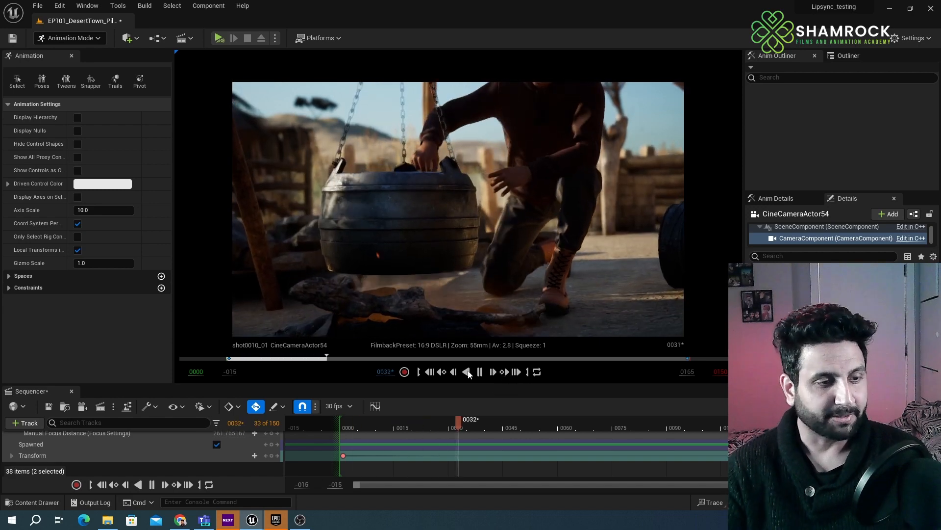
click(480, 374)
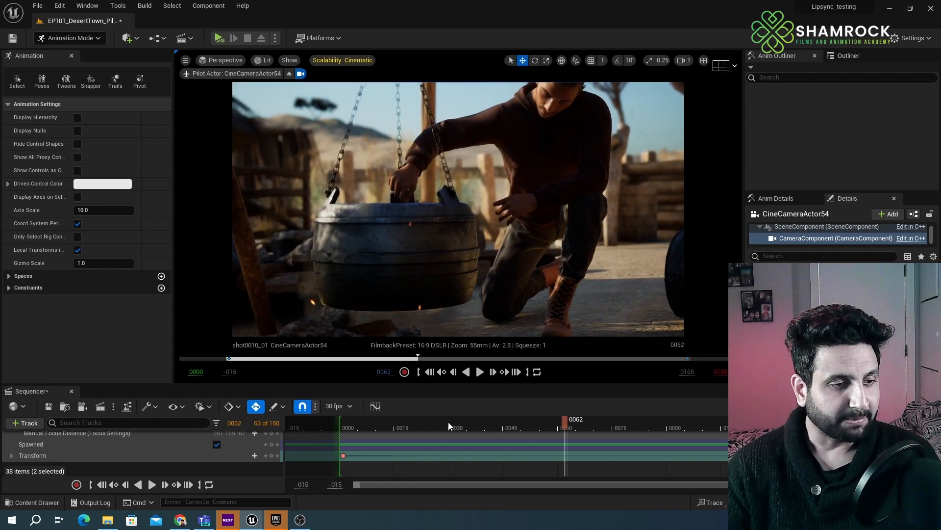
- Reframe the camera at frame 1 from a lower angle looking up past the fire to the pot, and play the shot
click(375, 425)
drag(354, 431, 345, 433)
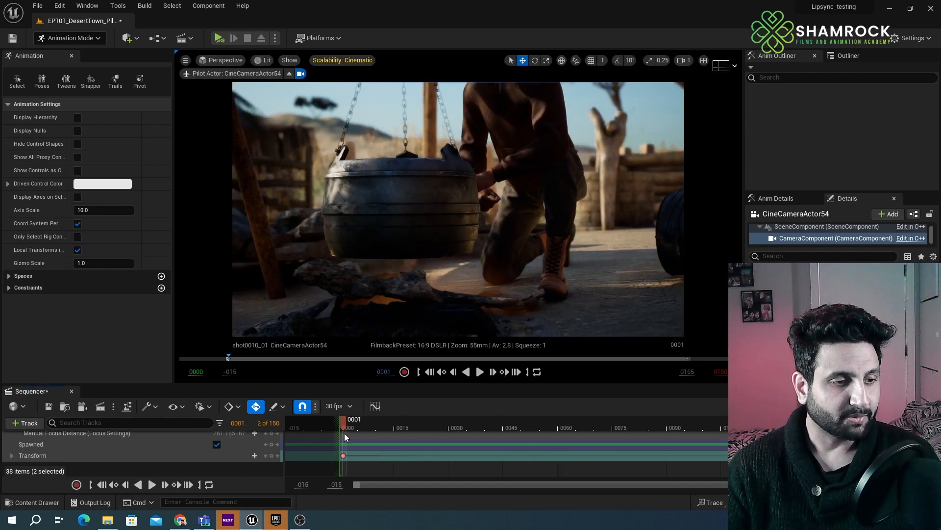
right_drag(458, 209, 442, 156)
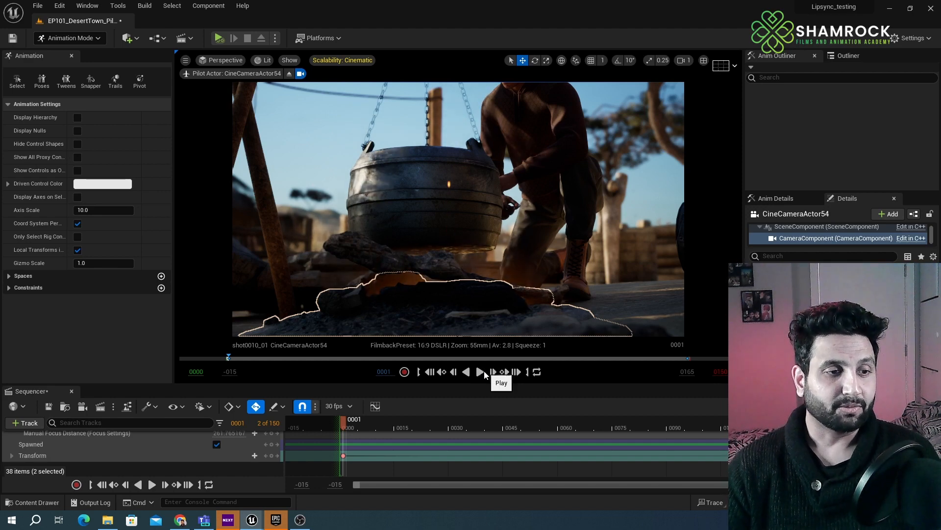
click(481, 372)
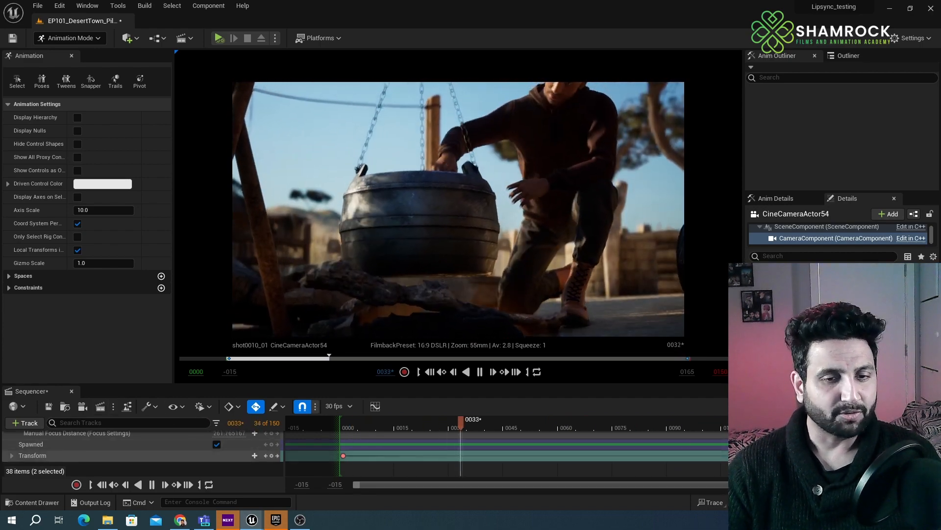
click(485, 372)
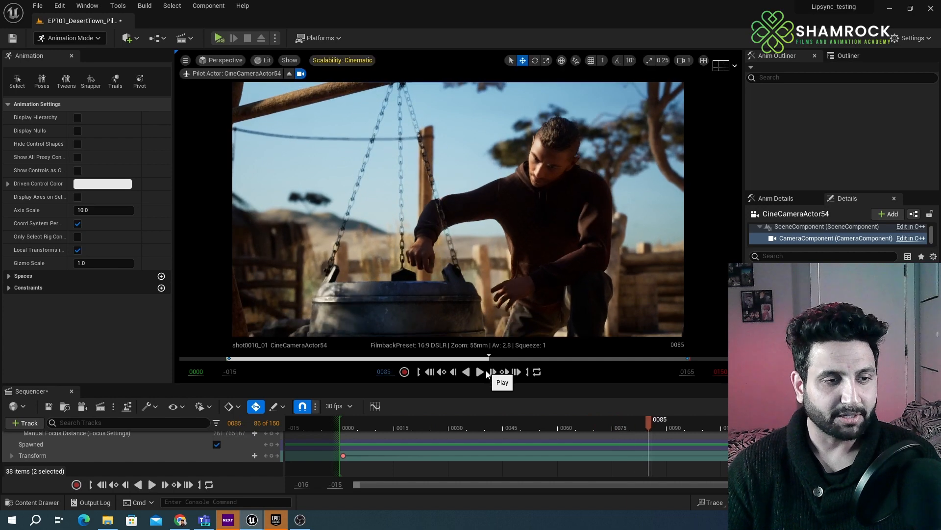
- At frame 149, lower the camera to bring the pot's rim and the hero's hands back into frame, and return to frame 1
drag(660, 426, 810, 427)
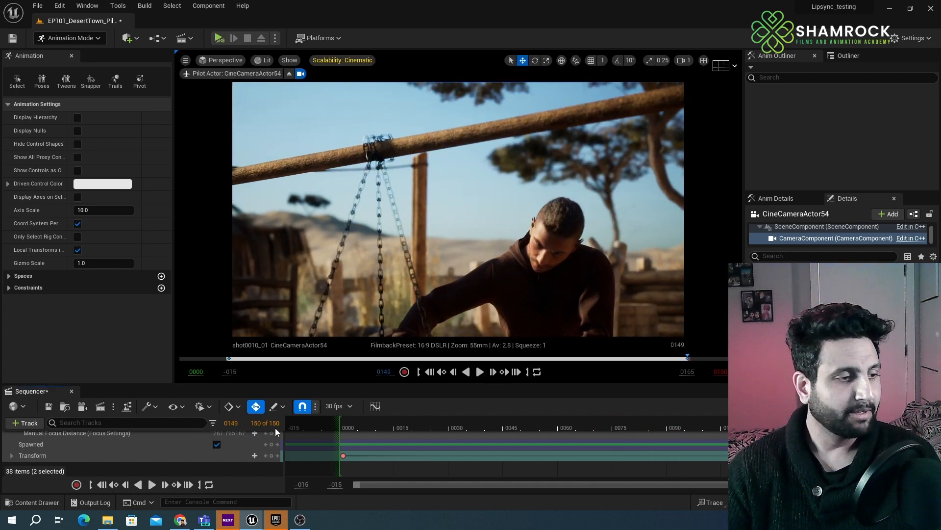
click(195, 457)
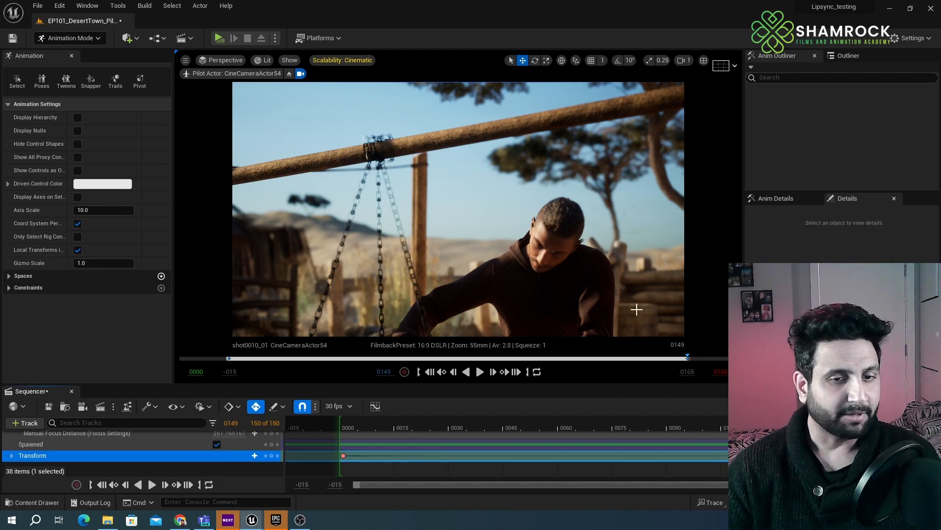
middle_drag(478, 279, 470, 336)
right_drag(478, 277, 478, 264)
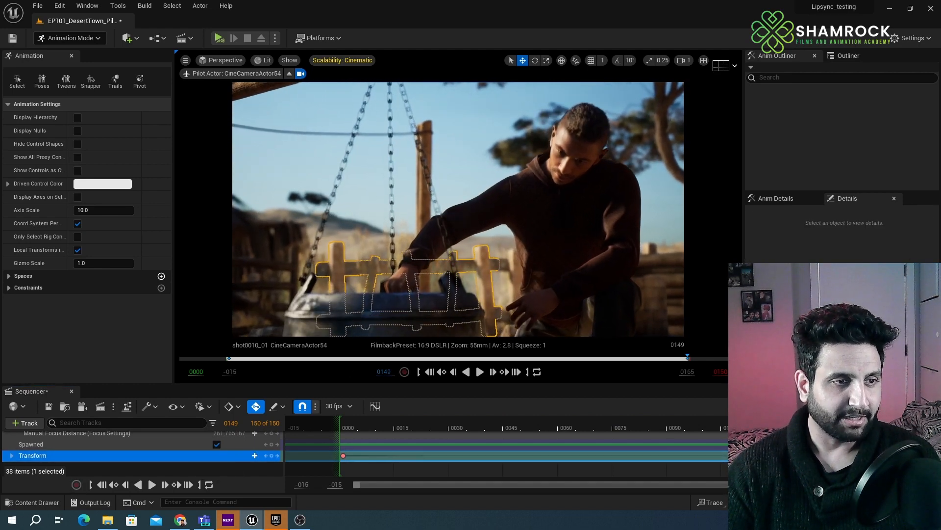
drag(881, 426, 345, 433)
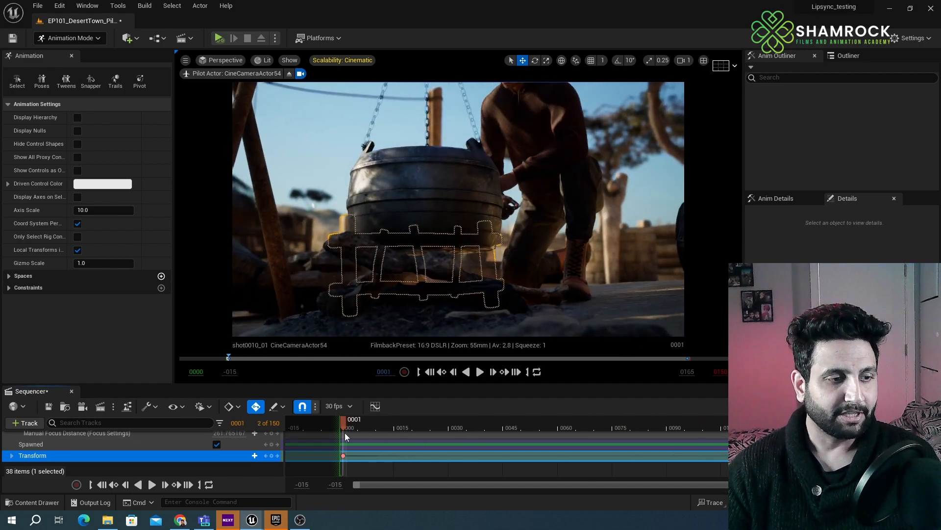
- Play the shot, return to the master sequence, and compare the hero's presence in shot0020_01 and shot0010_01
click(482, 374)
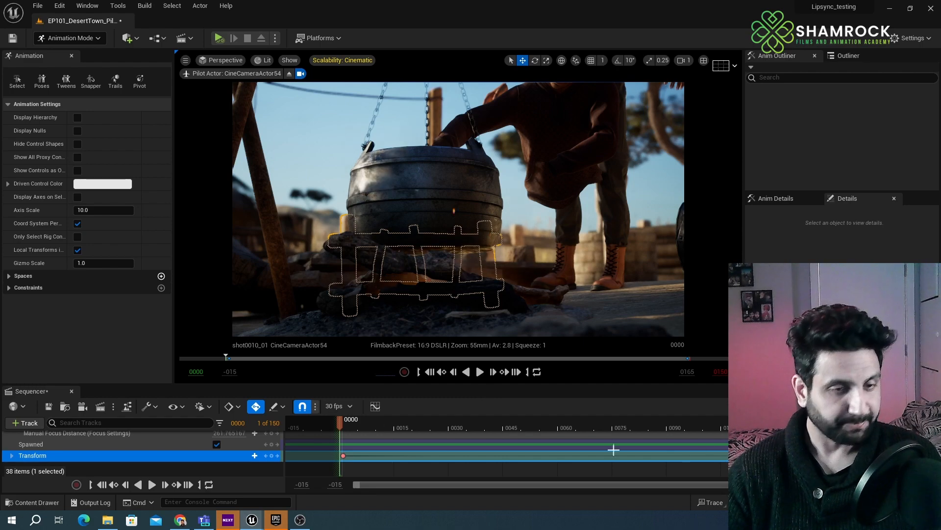
click(833, 406)
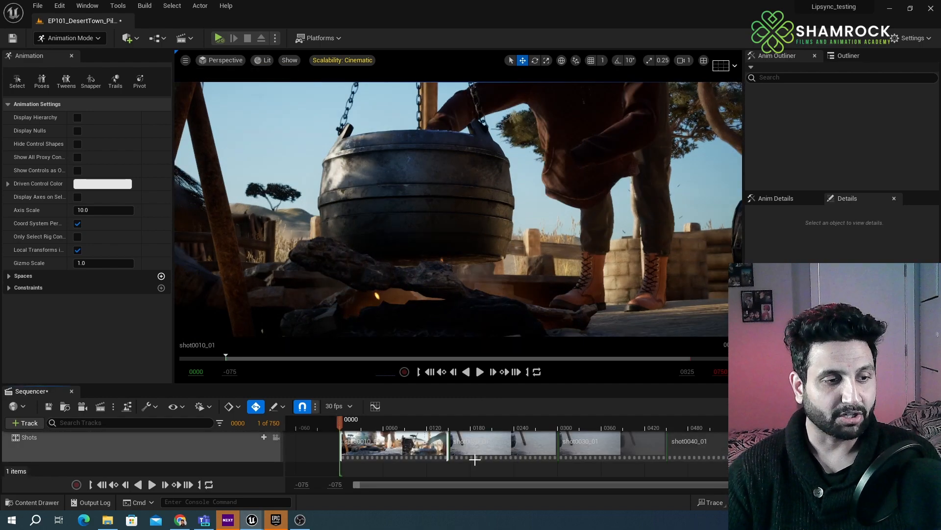
click(469, 428)
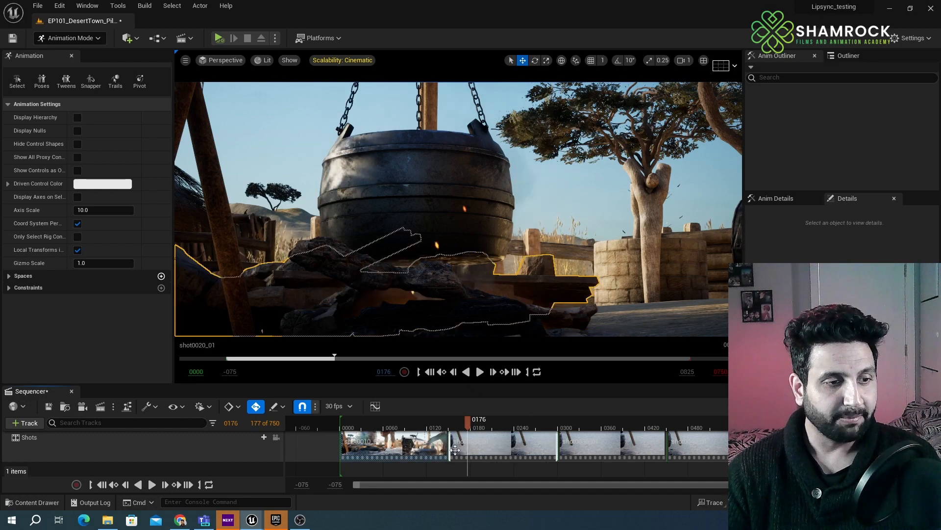
drag(432, 423, 363, 422)
- Copy the BP_Hero track with its pot-stirring animation from shot0010_01 into shot0020_01
click(548, 240)
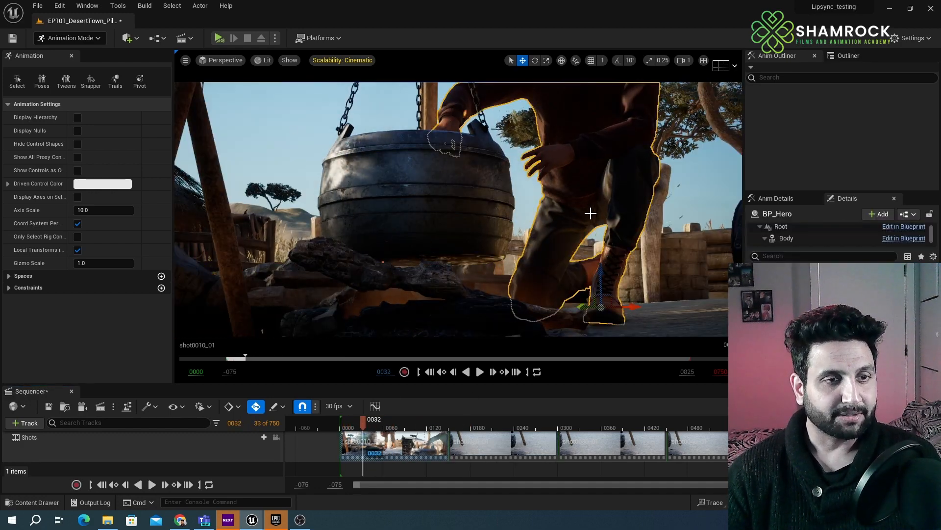
double_click(405, 441)
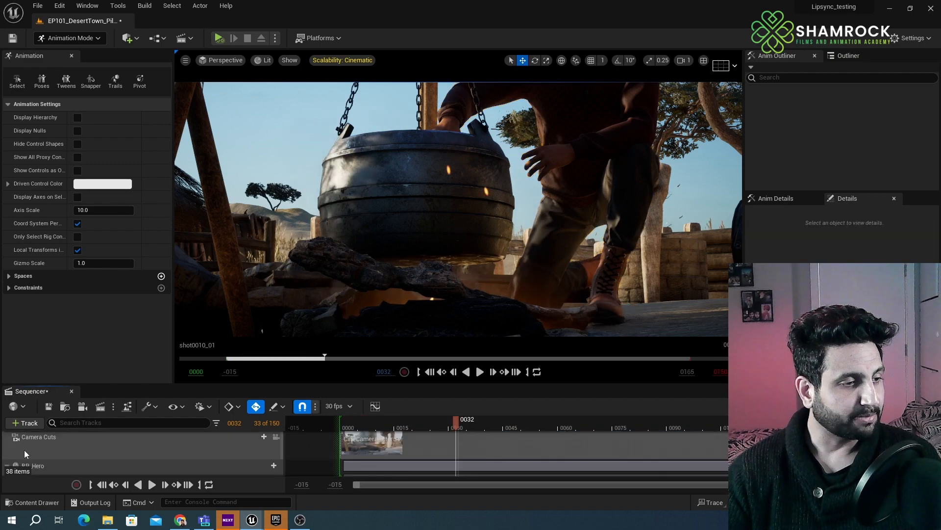
click(44, 466)
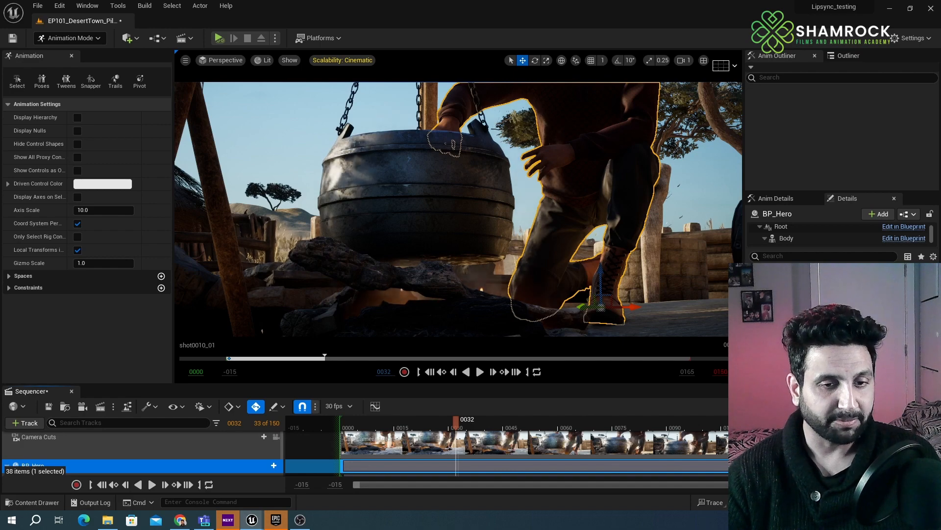
click(814, 405)
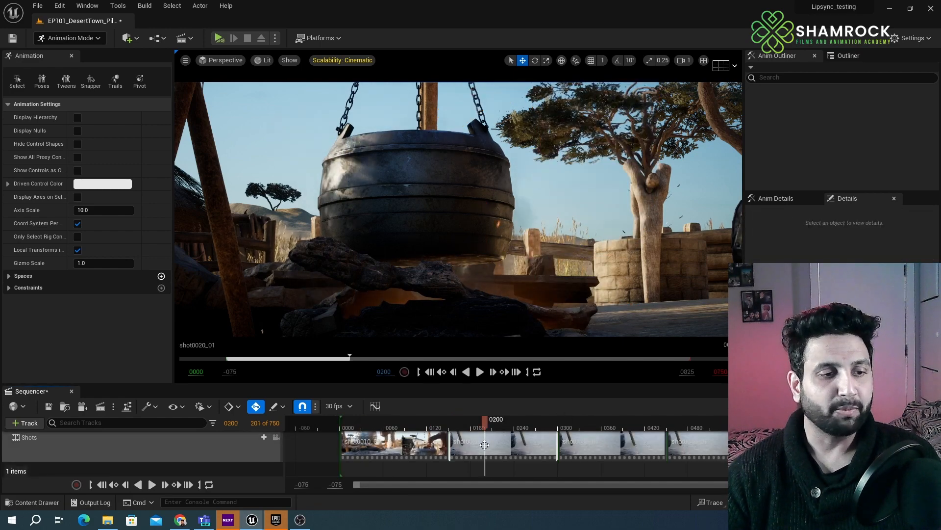
double_click(490, 443)
scroll(143, 458, down, 3)
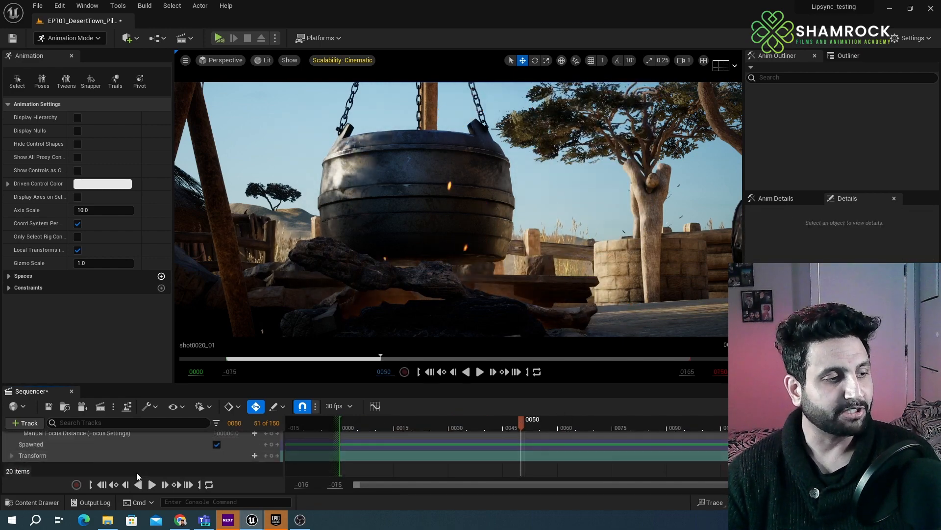
scroll(137, 475, up, 3)
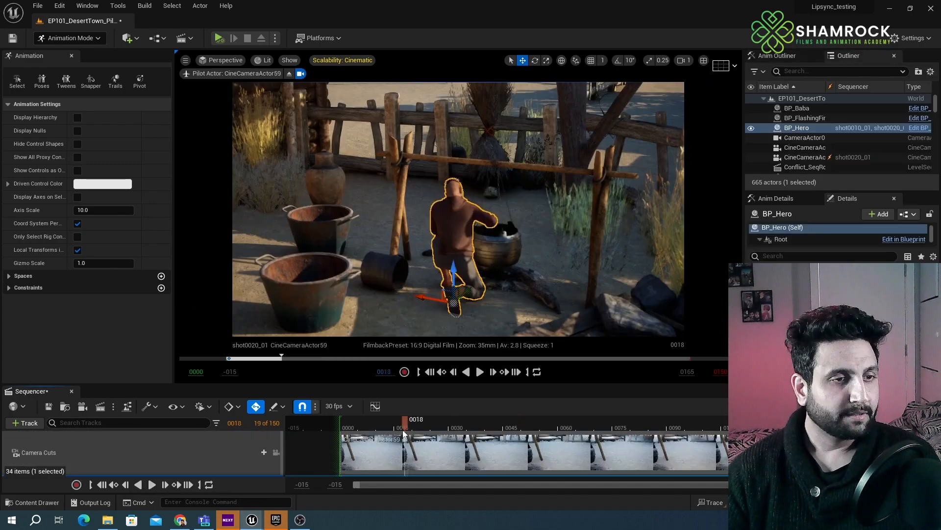
- Move CineCameraActor59 behind the wooden fence to frame the kneeling hero in the distance with a stag in the foreground
drag(403, 433, 423, 433)
scroll(440, 273, down, 5)
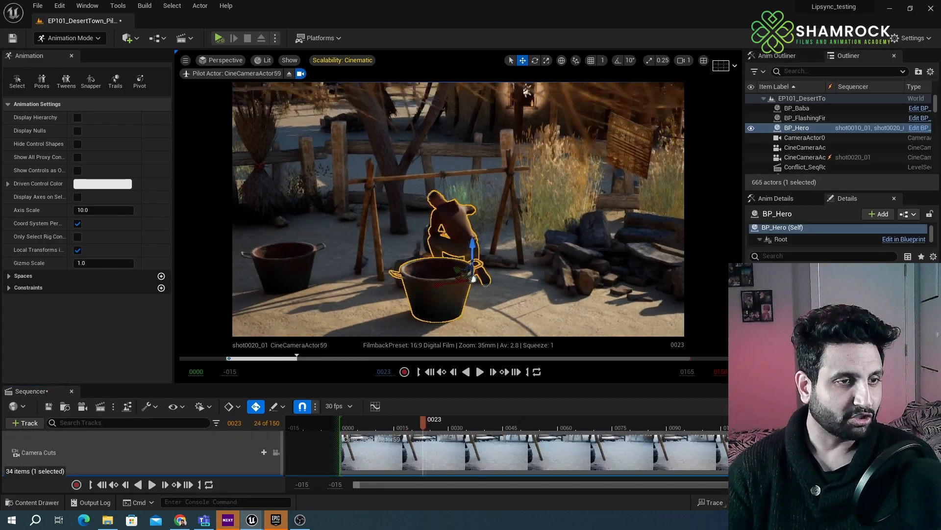
scroll(444, 290, up, 5)
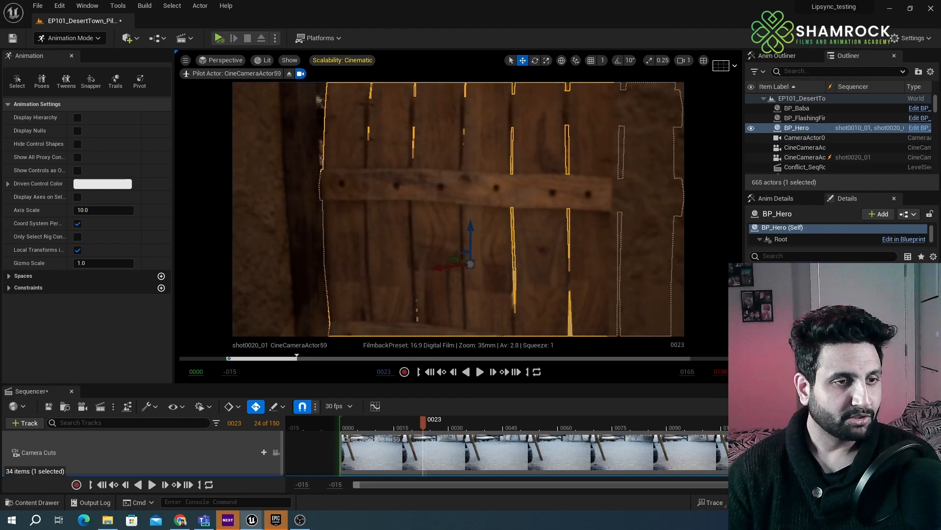
scroll(444, 290, down, 5)
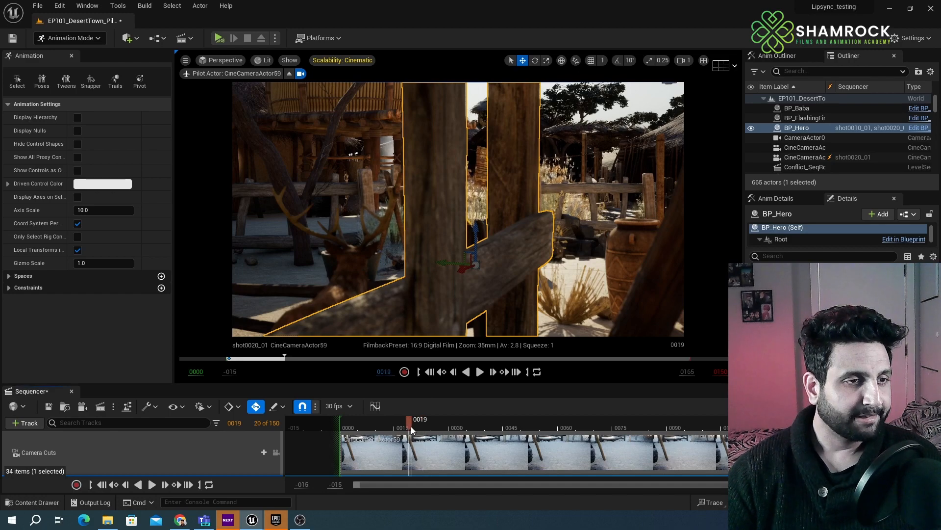
alt+drag(443, 290, 527, 282)
mouse_move(527, 282)
alt+right_down()
mouse_move(601, 282)
mouse_move(539, 282)
alt+right_up()
alt+drag(539, 282, 387, 266)
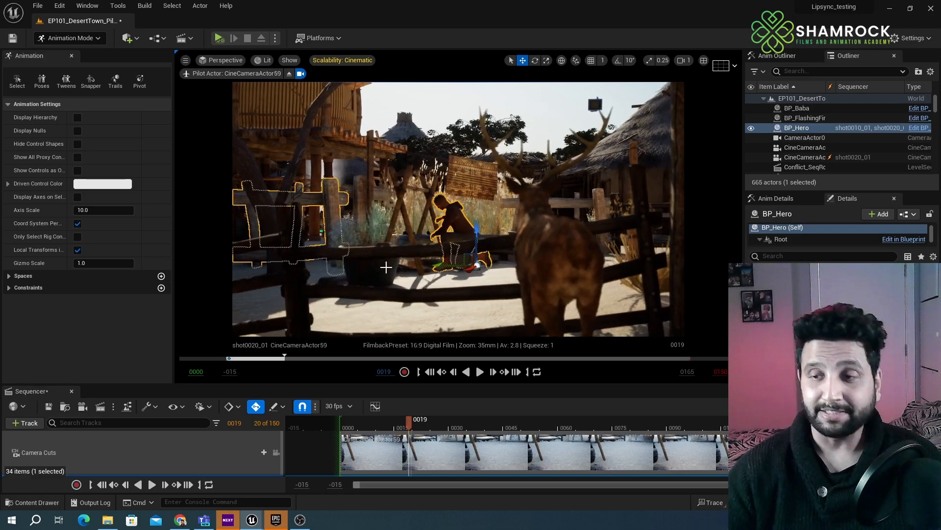
mouse_move(386, 266)
alt+right_down()
mouse_move(411, 267)
mouse_move(343, 267)
mouse_move(393, 266)
alt+right_up()
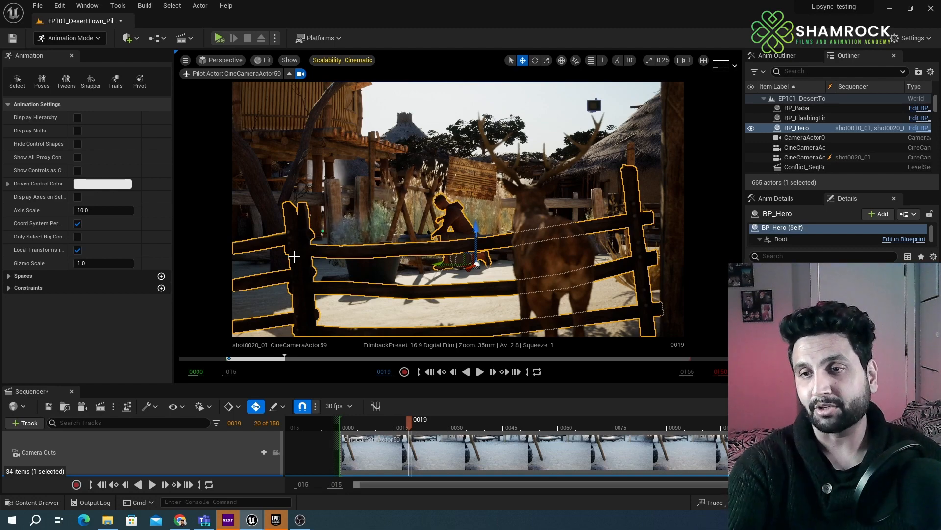
- Bring the camera slightly closer behind the stag, keeping the hero visible past its shoulder, and select the stag
right_drag(277, 252, 277, 252)
key(w)
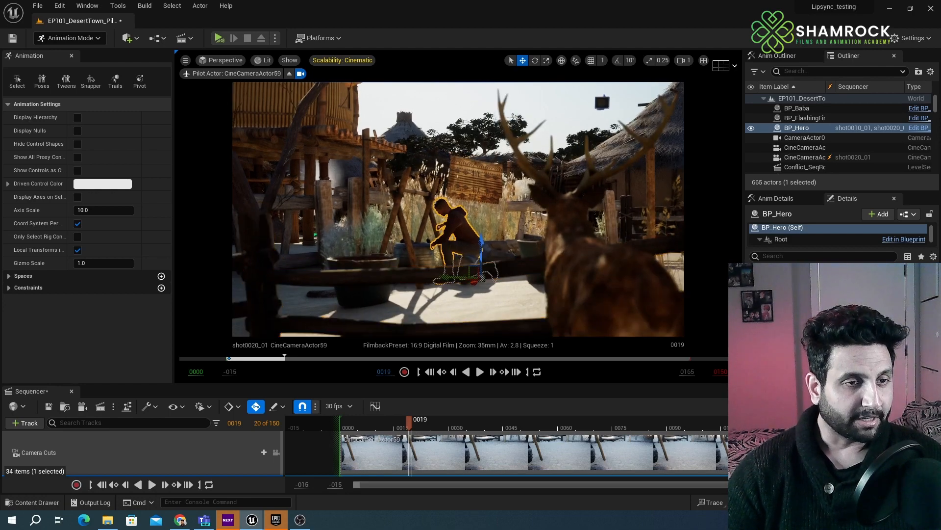
click(566, 234)
key(s)
right_drag(515, 264, 515, 265)
key(w)
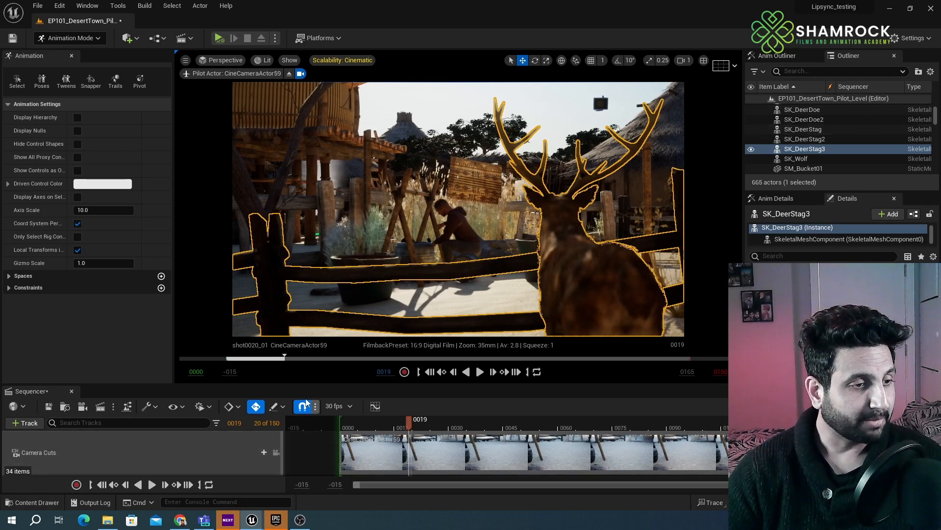
- Add SK_DeerStag3 to shot0020_01 and give it the ANIM_DeerStag_Walk animation starting at frame 19
drag(308, 366, 308, 311)
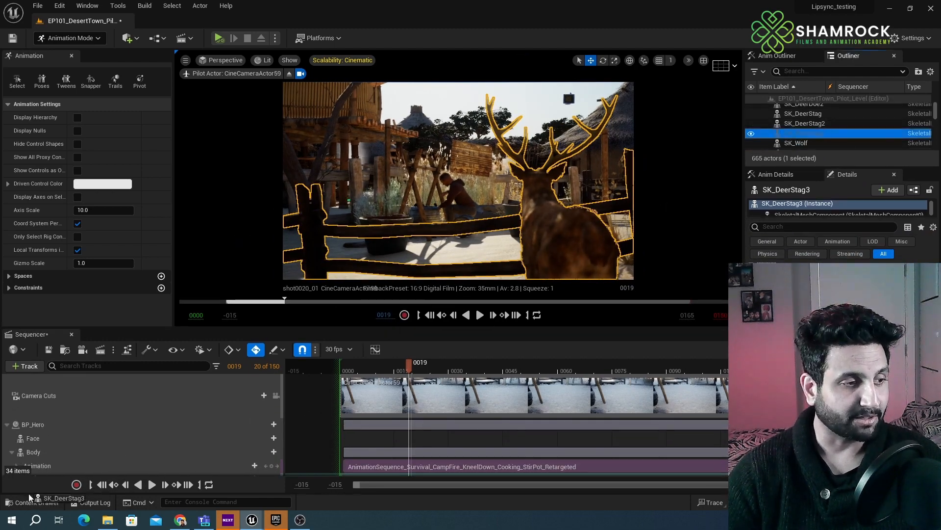
drag(29, 493, 83, 424)
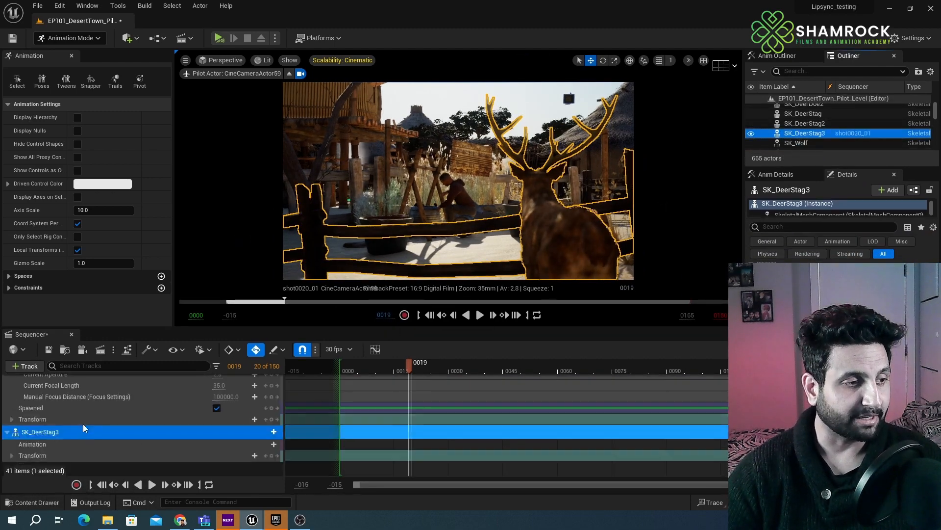
click(47, 442)
click(264, 444)
text(w)
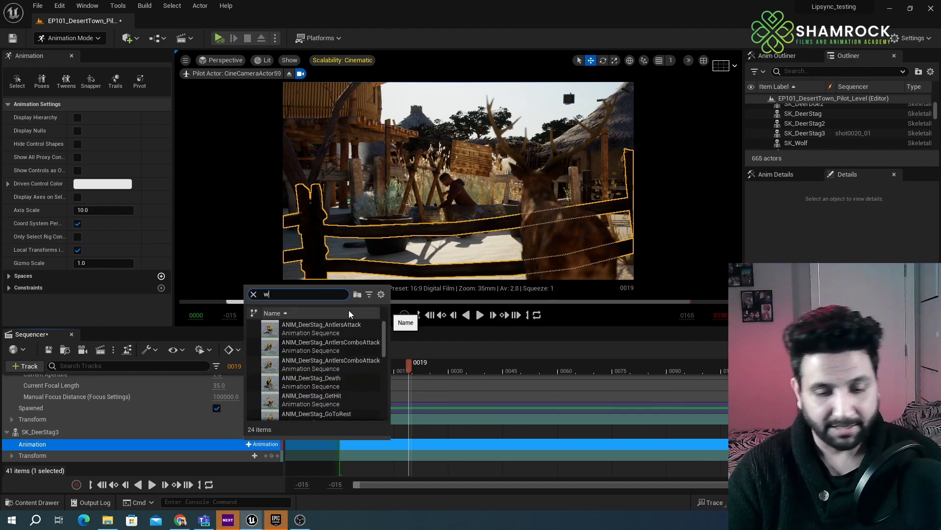
text(alk)
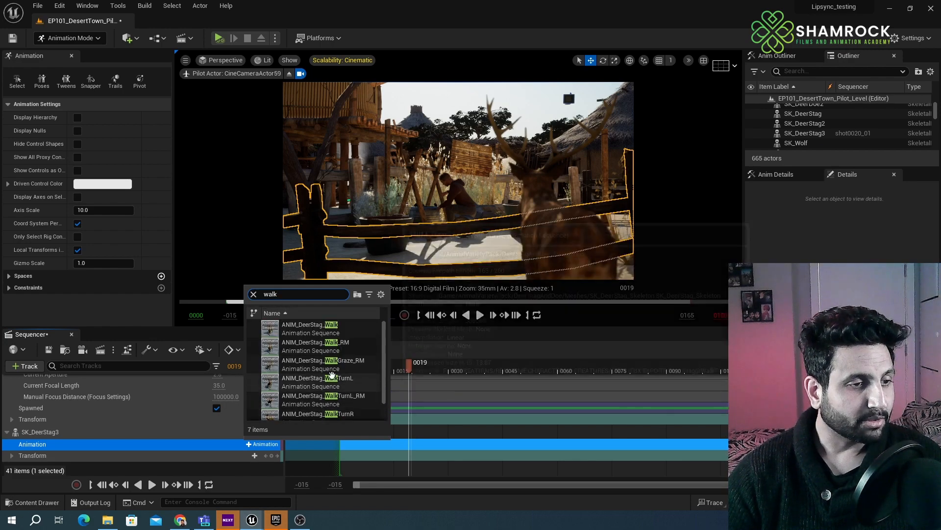
click(343, 329)
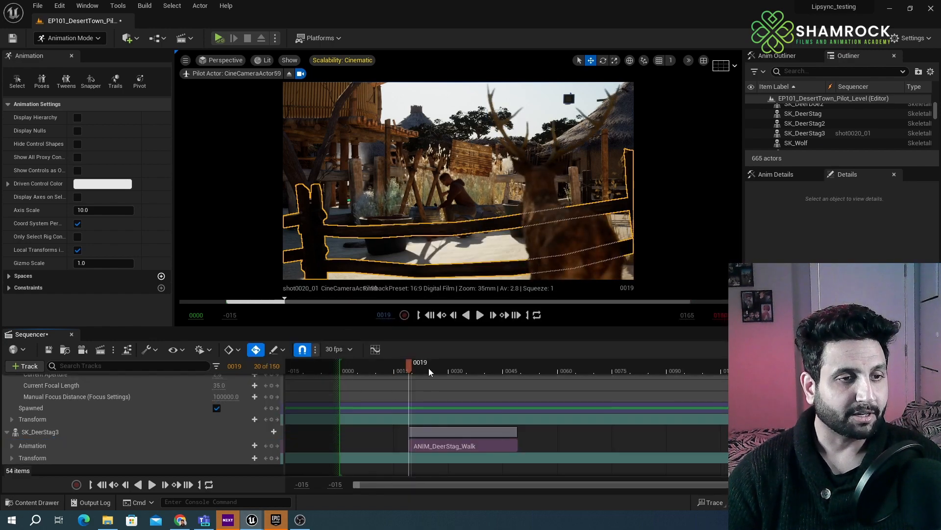
- Scrub between frames 0 and 55 of shot0020_01 to review the stag's movement in front of the camera
drag(429, 368, 481, 368)
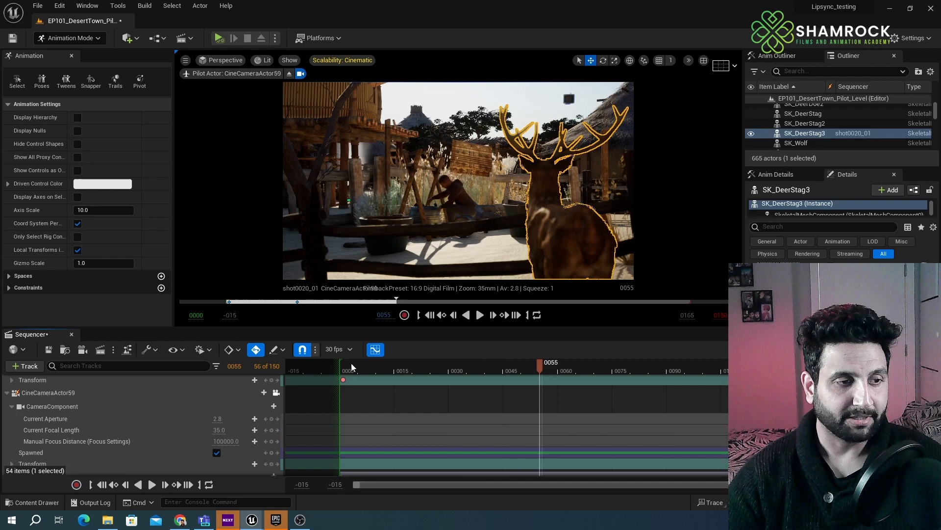
click(347, 368)
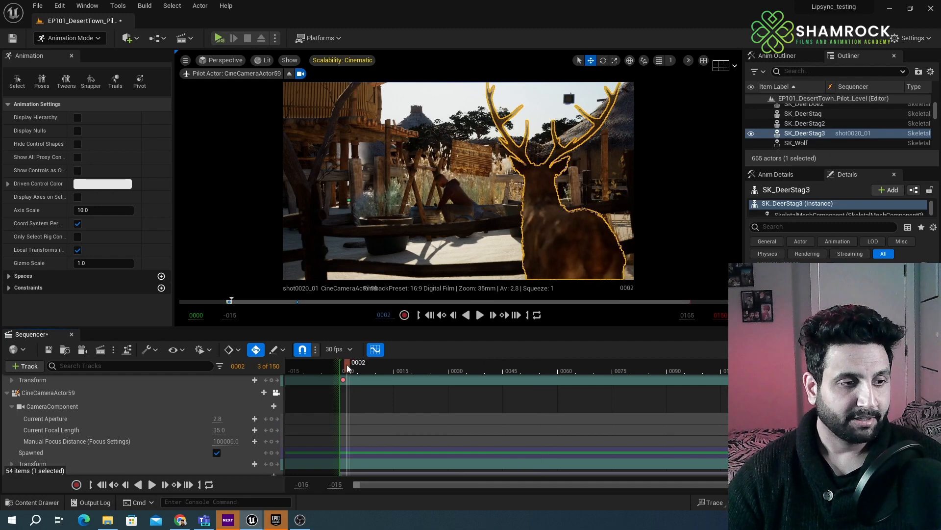
drag(347, 367, 343, 369)
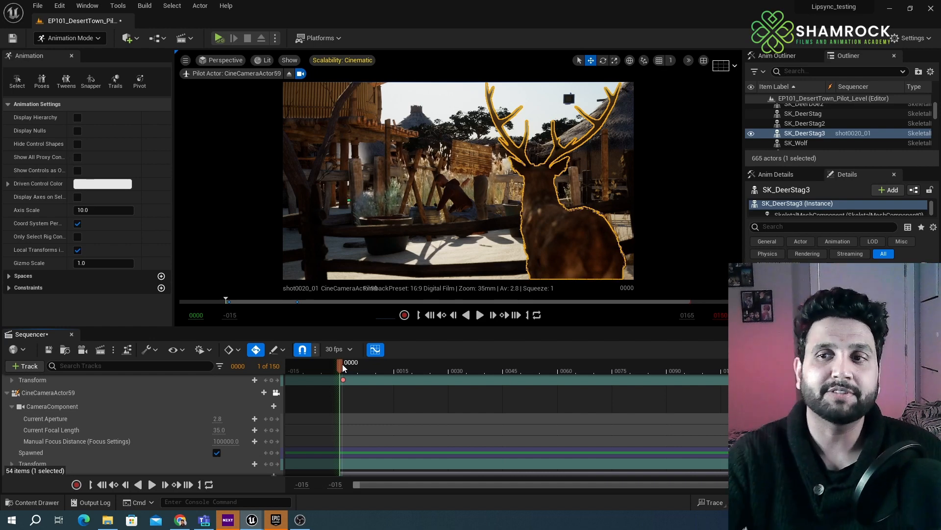
drag(342, 364, 392, 379)
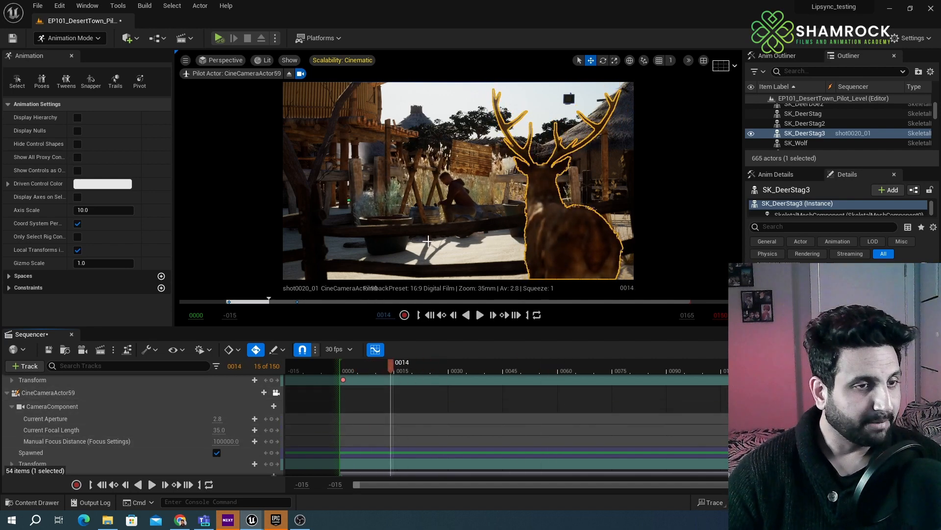
- Reframe the camera closer over the stag's back toward the hero, and set the camera's manual focus distance to about 850.78
right_drag(458, 181, 531, 178)
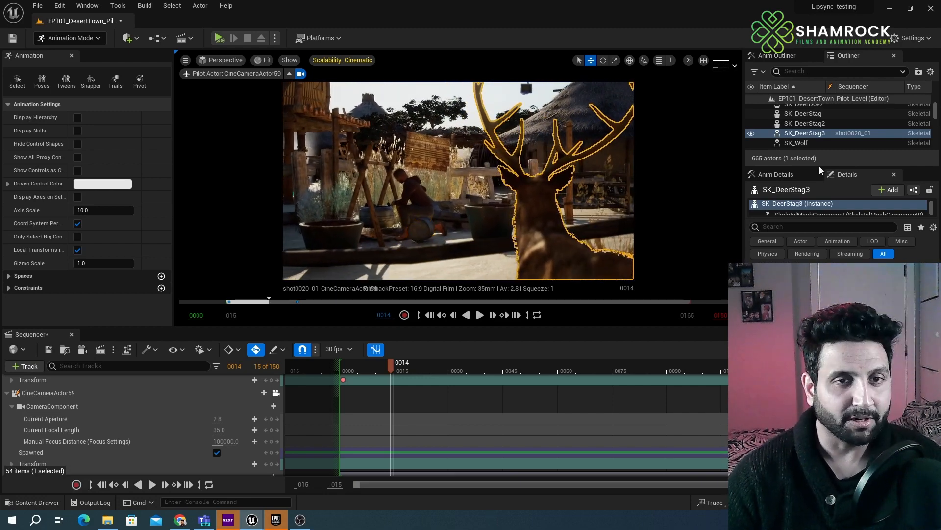
click(52, 406)
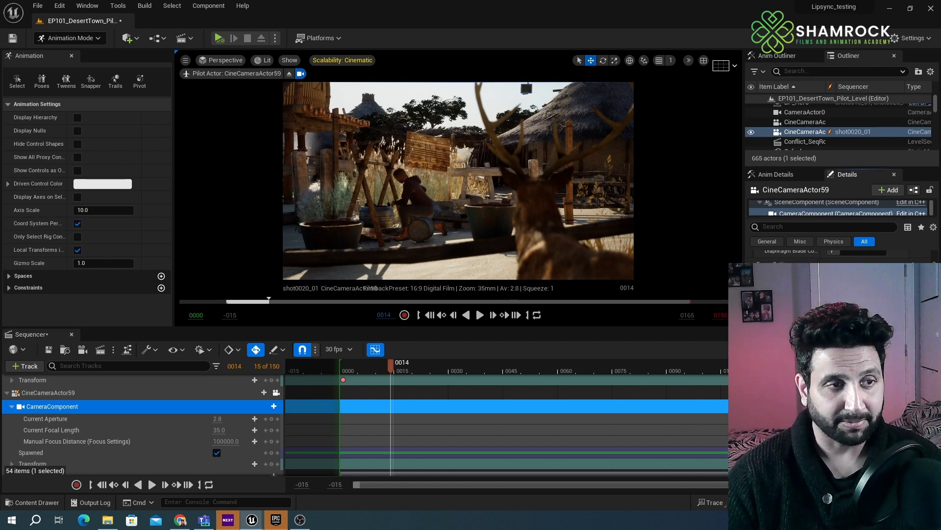
drag(228, 441, 199, 441)
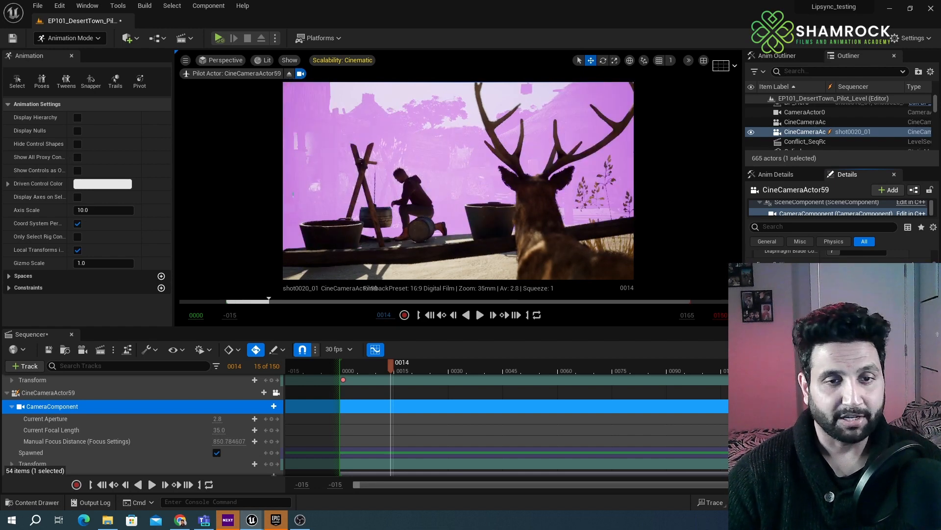
drag(229, 441, 229, 441)
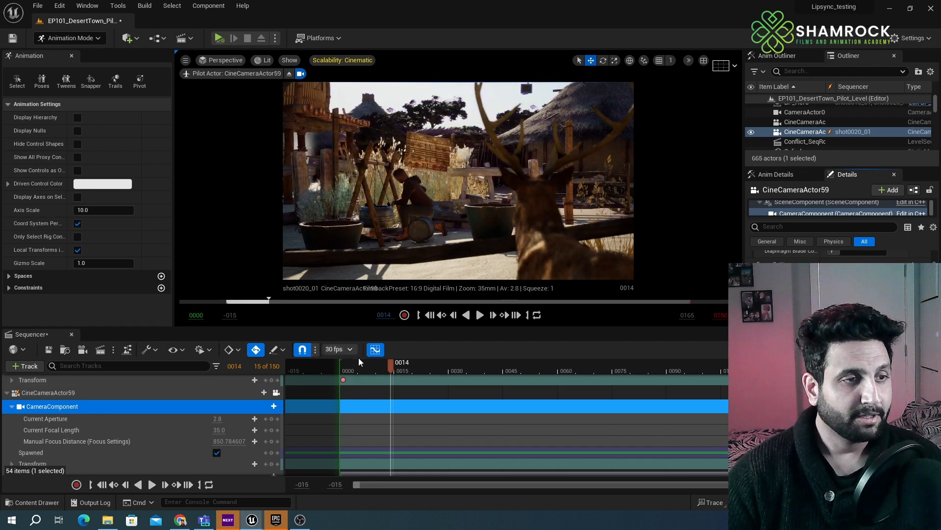
- Review shot0020_01, return to the master sequence, lock the viewport to the camera cuts, and play the edit through to shot0030_01
click(348, 365)
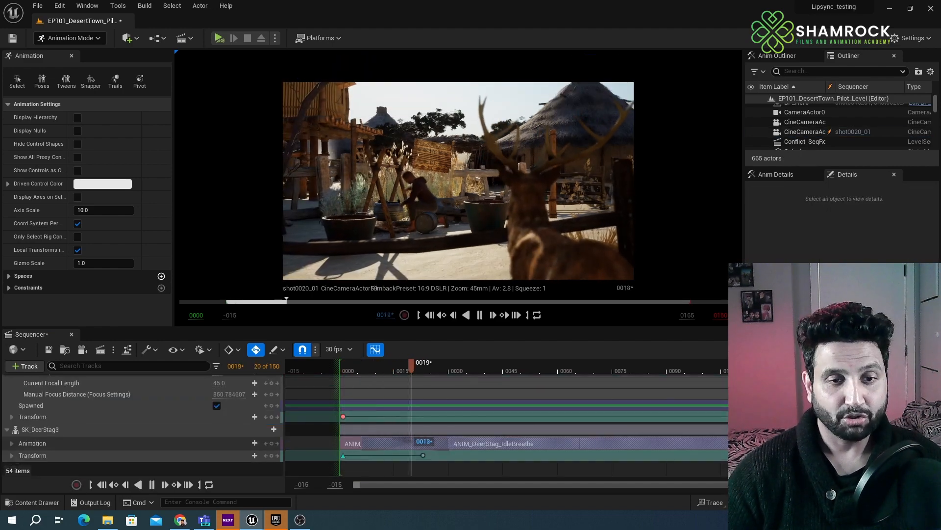
click(834, 350)
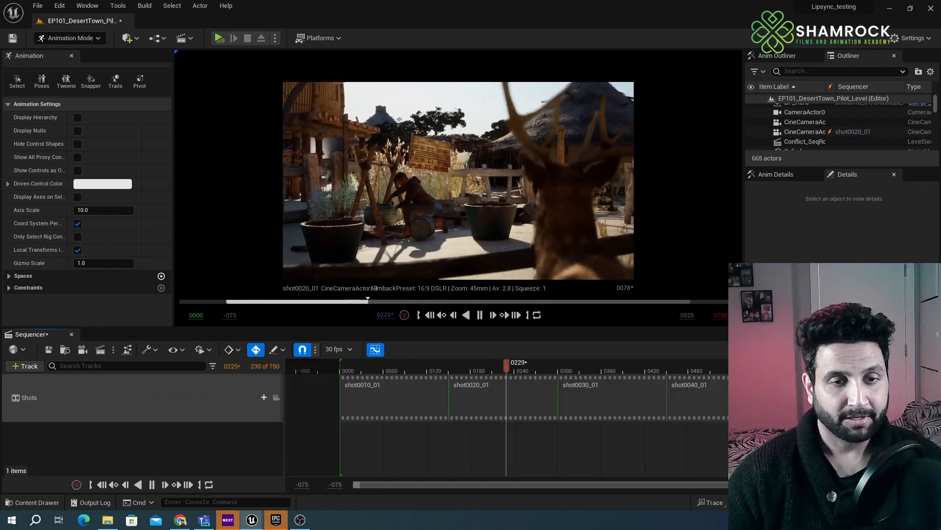
click(344, 363)
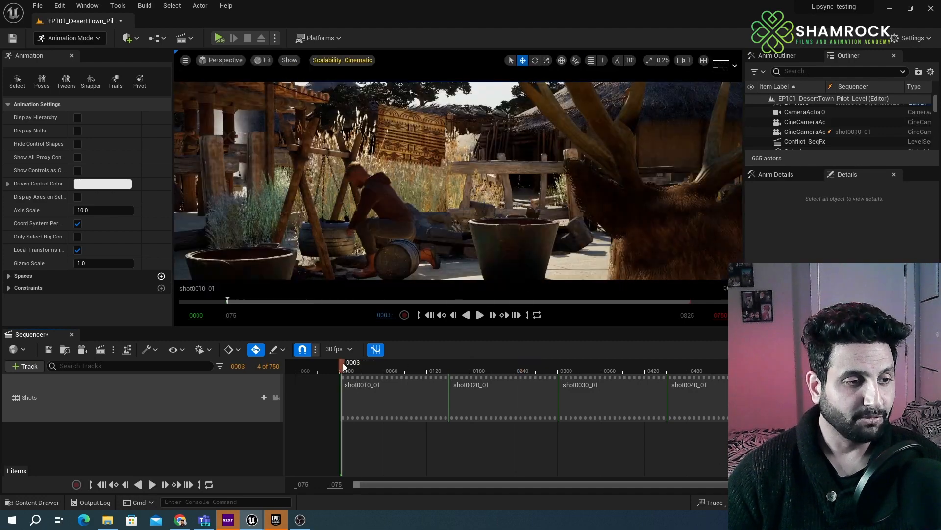
click(275, 397)
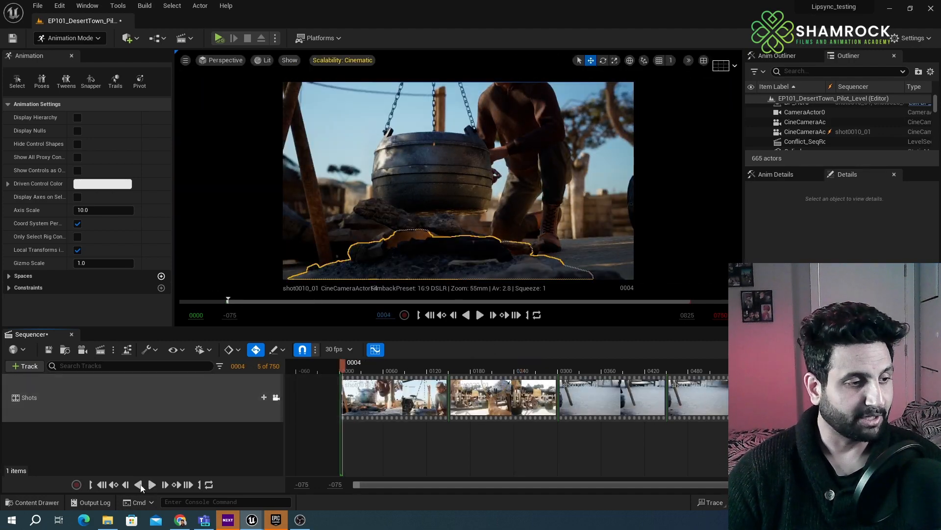
click(151, 484)
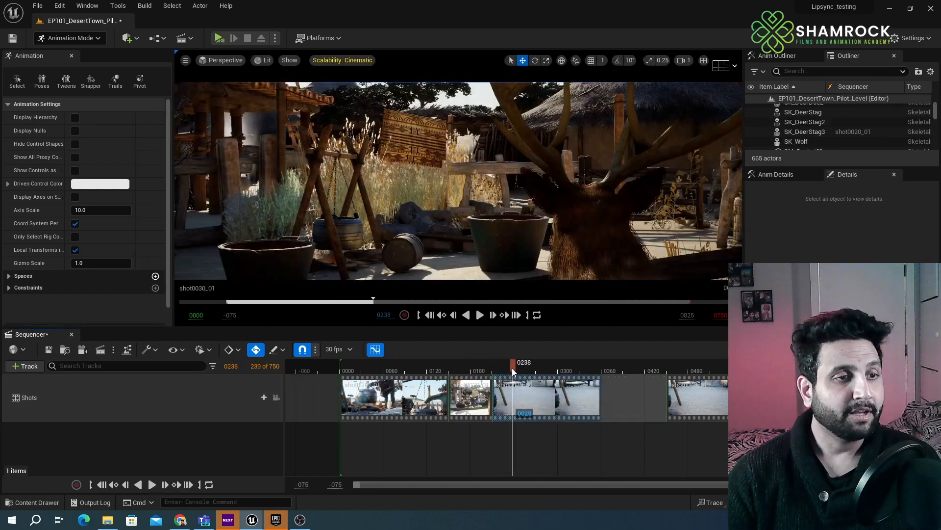
drag(445, 380, 513, 386)
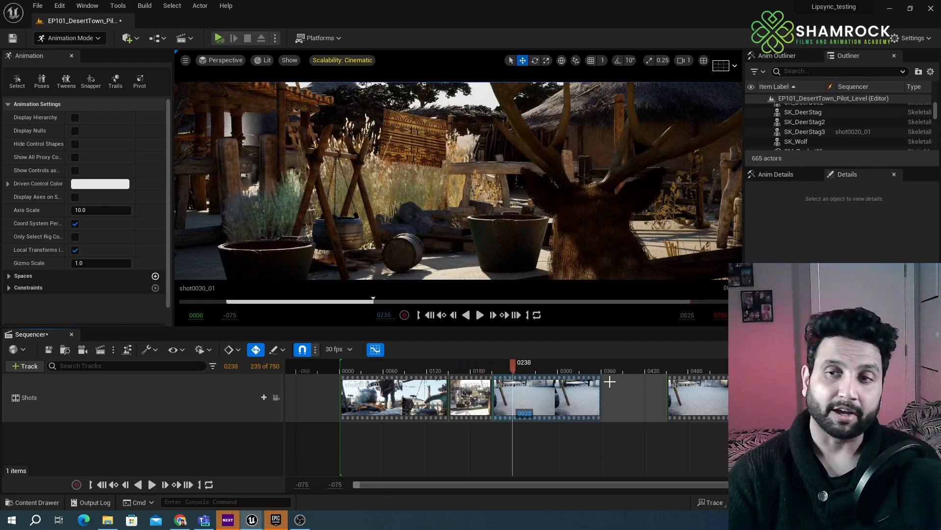
- Open shot0030_01, go to its opening frames, and shift SK_Wolf sideways on the path between the huts
double_click(567, 393)
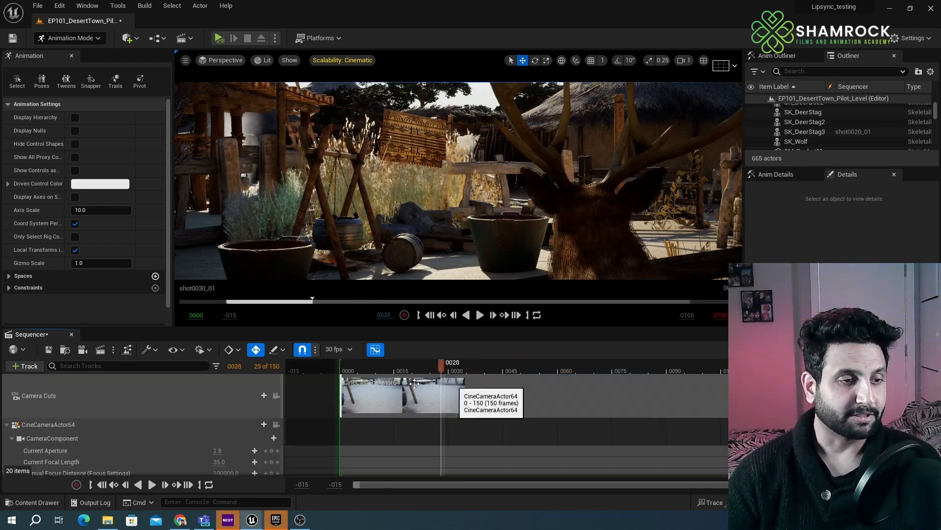
click(363, 373)
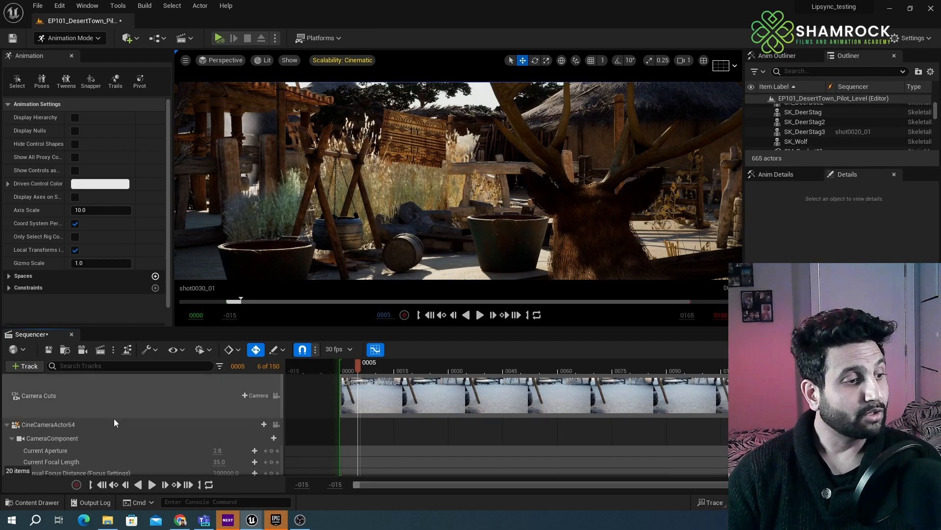
scroll(113, 419, down, 1)
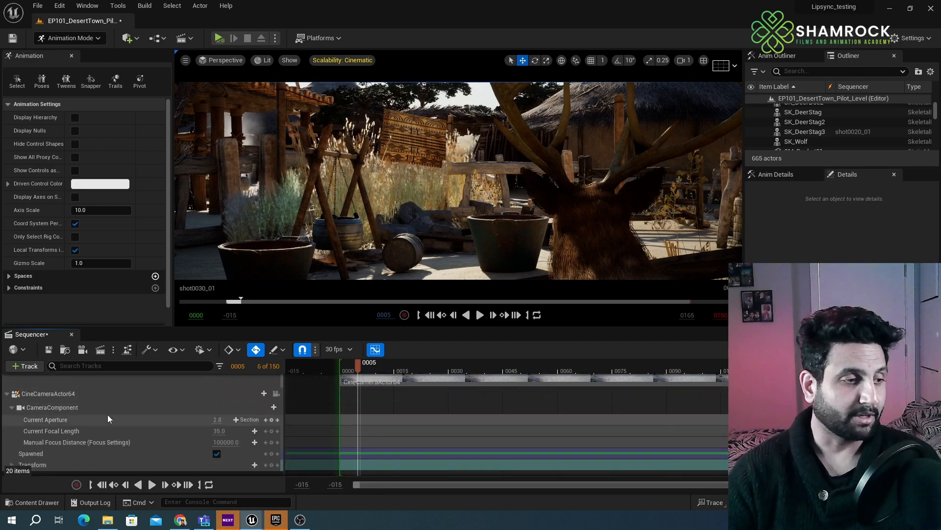
scroll(108, 417, down, 1)
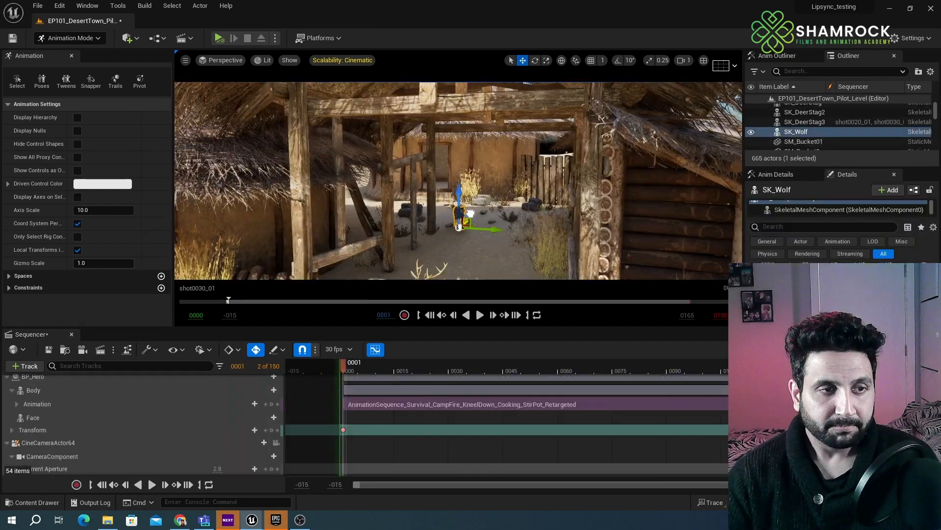
mouse_move(482, 230)
mouse_down()
mouse_move(463, 229)
mouse_move(472, 229)
mouse_up()
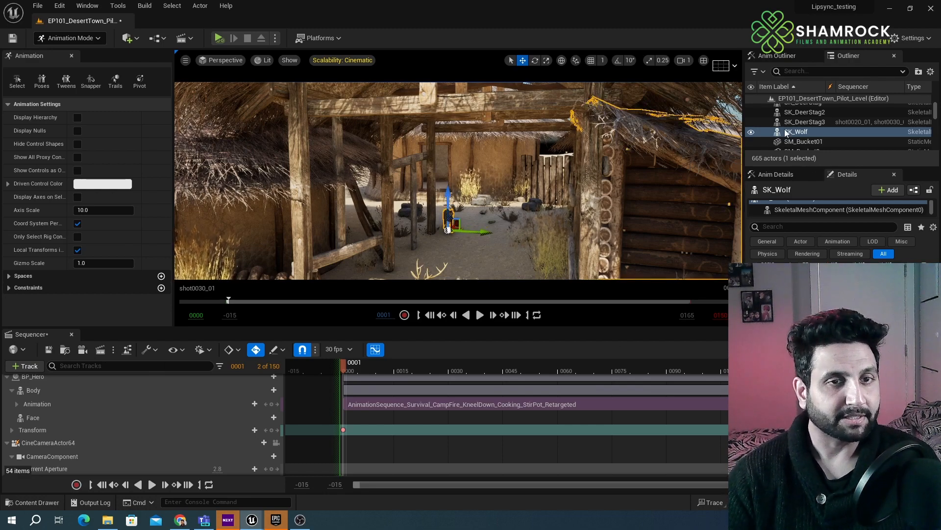
- Add SK_Wolf to the shot0030_01 sequence and give it the ANIM_Wolf_Walk animation from frame 0
drag(795, 131, 768, 151)
drag(251, 419, 251, 421)
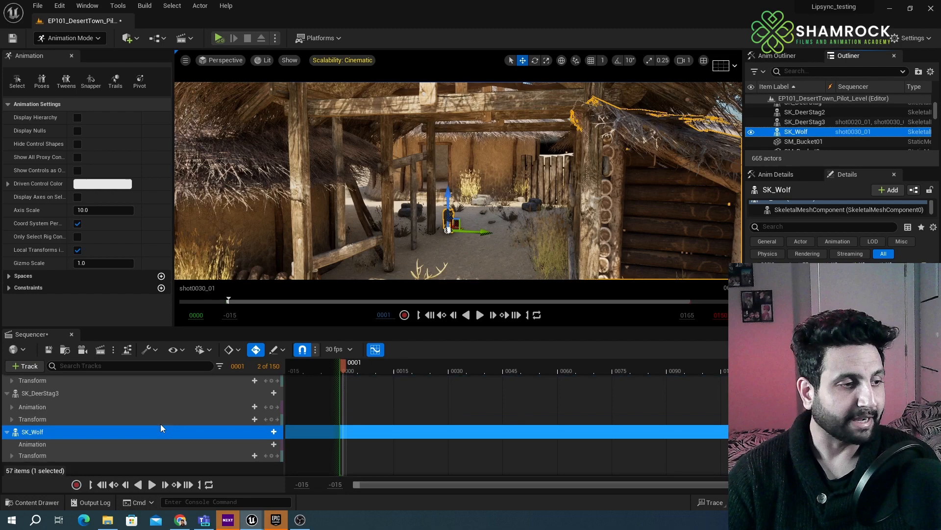
click(41, 442)
click(262, 444)
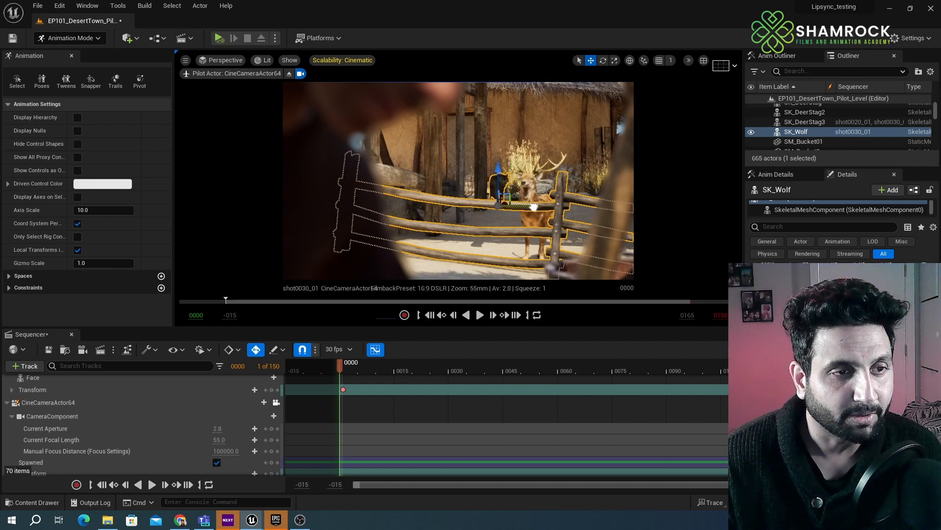
- At frame 0, move SK_DeerStag3 across the camera frame toward the hero's side and place SK_Wolf behind it on the opposite side
key(e)
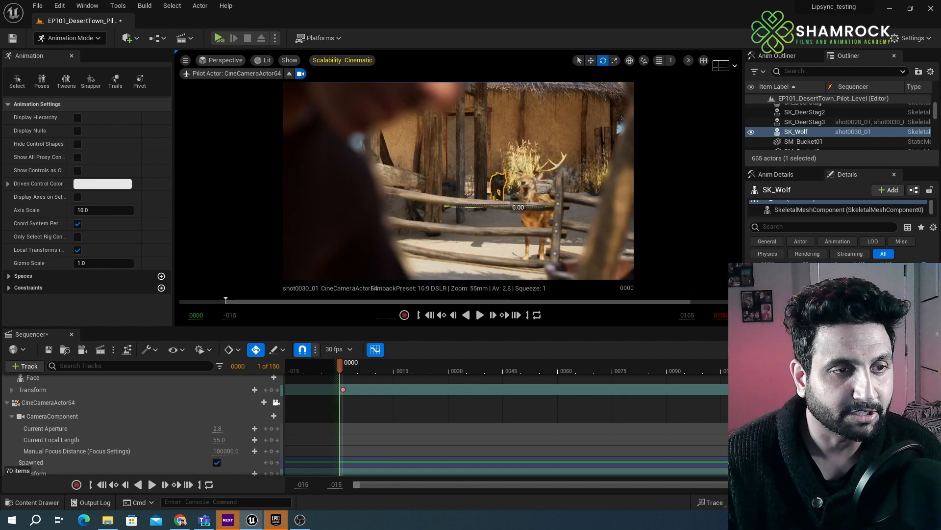
key(w)
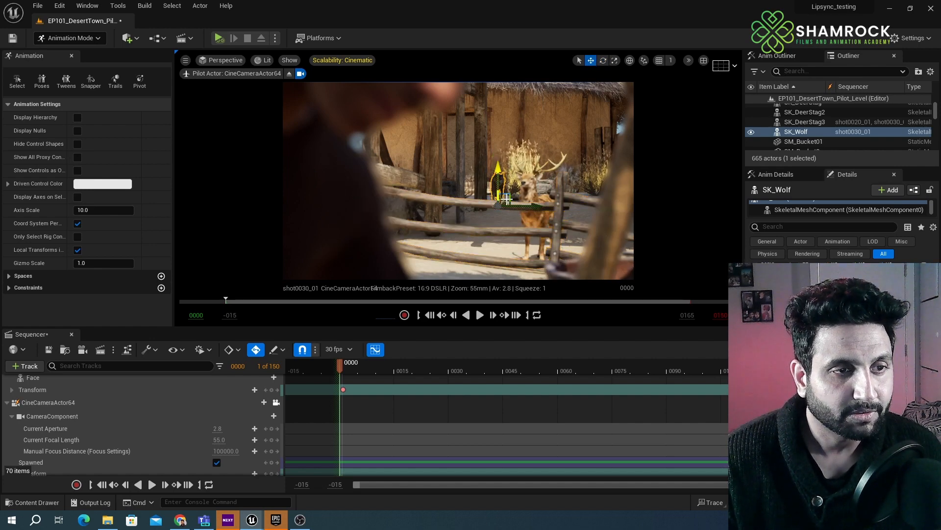
click(549, 251)
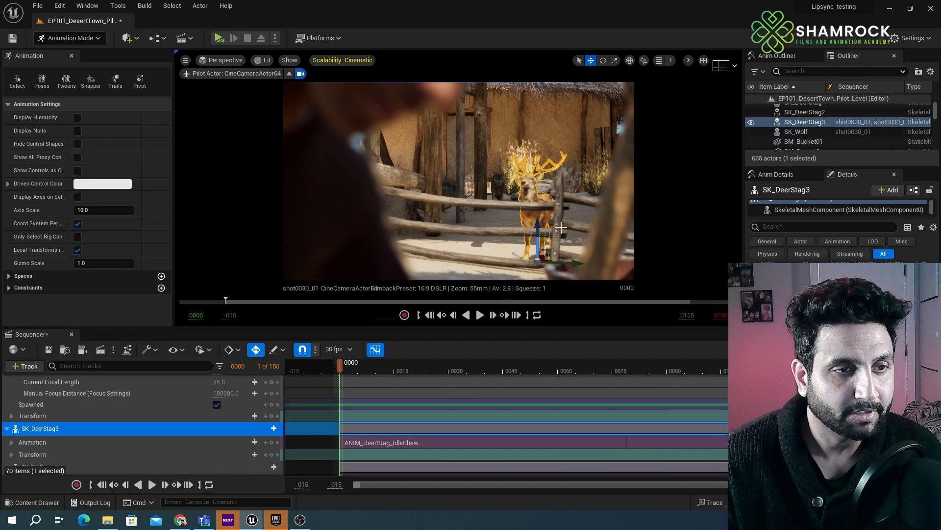
drag(570, 263, 466, 266)
key(e)
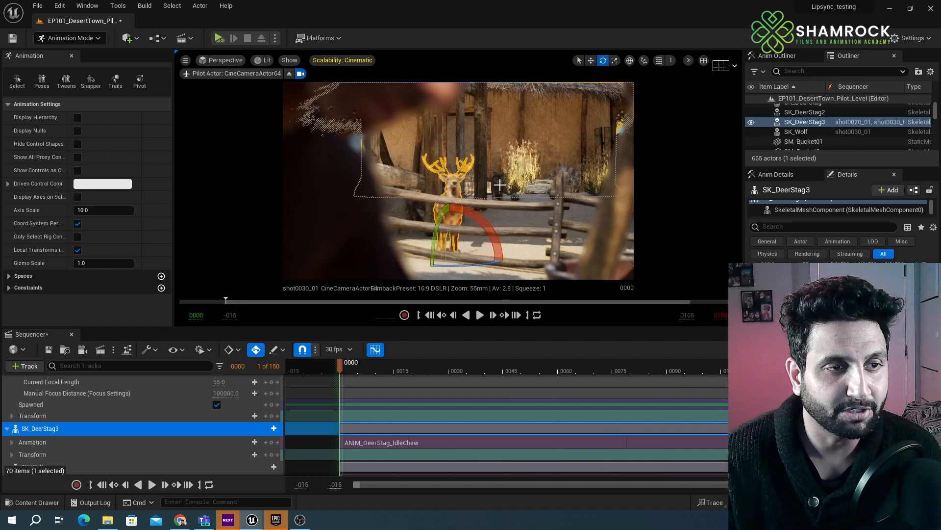
click(503, 194)
key(w)
- At frame 90, leave the camera view and move SK_Wolf forward toward the stag as the end of its walk
click(666, 362)
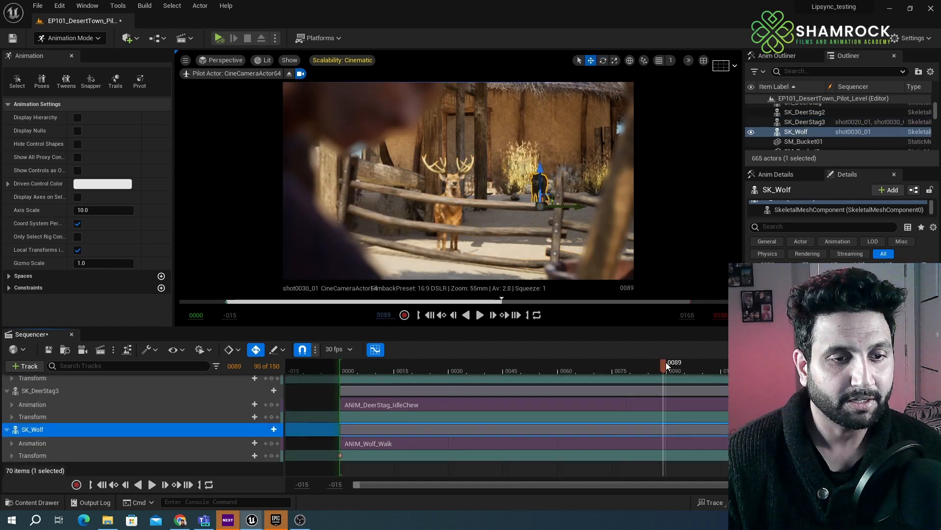
mouse_move(666, 363)
mouse_down()
mouse_move(426, 363)
mouse_move(668, 364)
mouse_up()
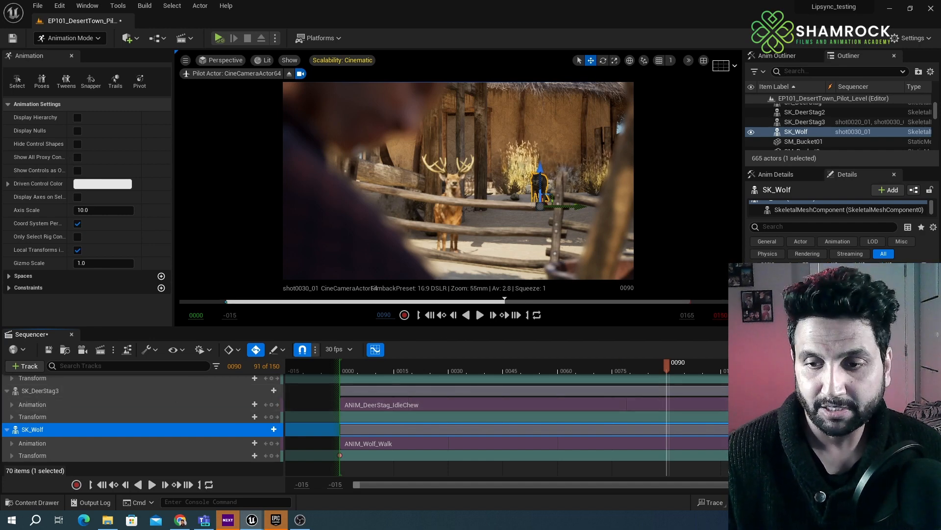
scroll(262, 411, up, 5)
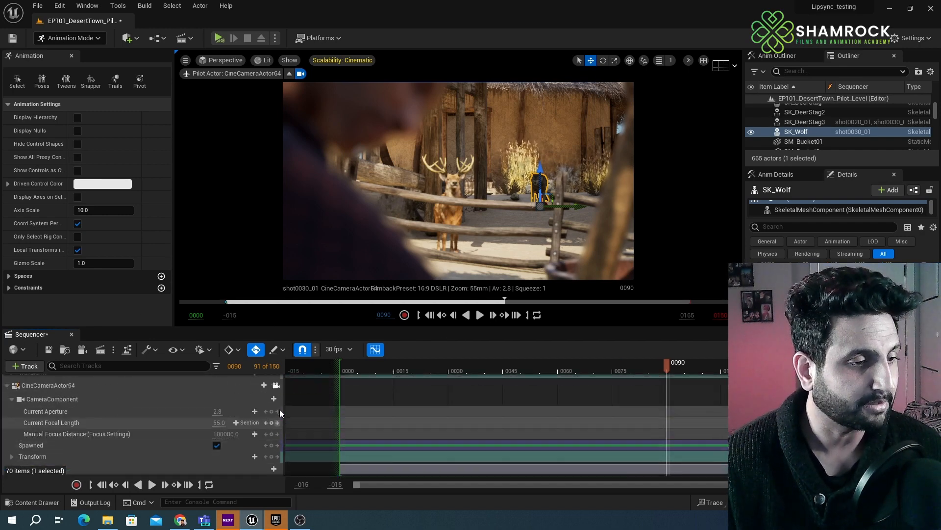
scroll(279, 411, up, 3)
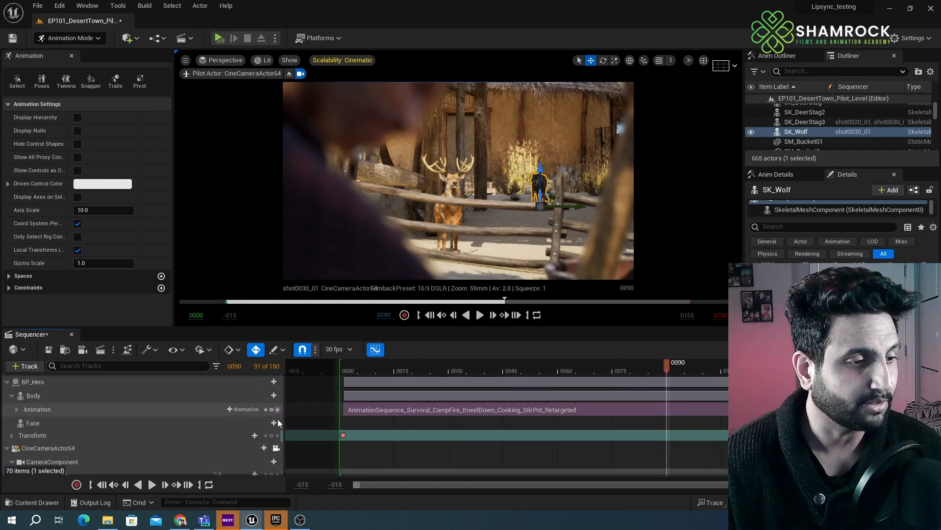
click(276, 448)
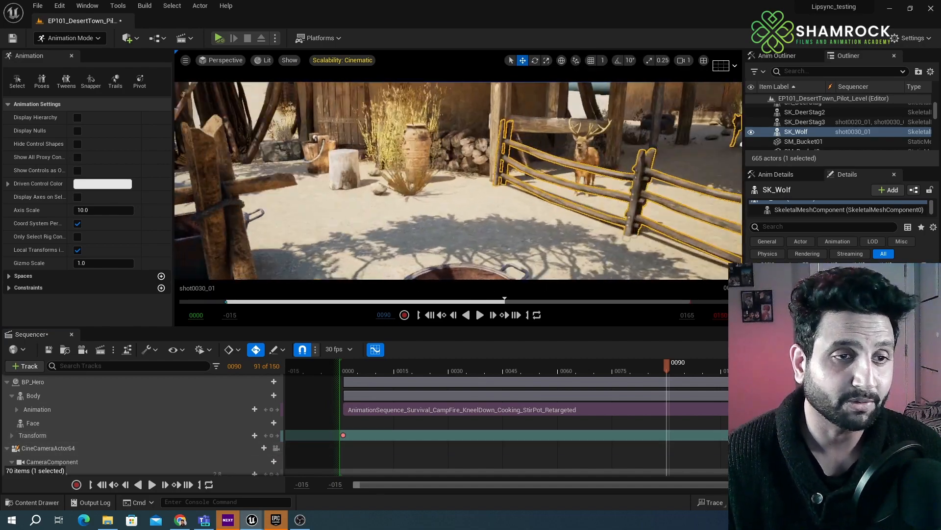
right_drag(459, 181, 698, 181)
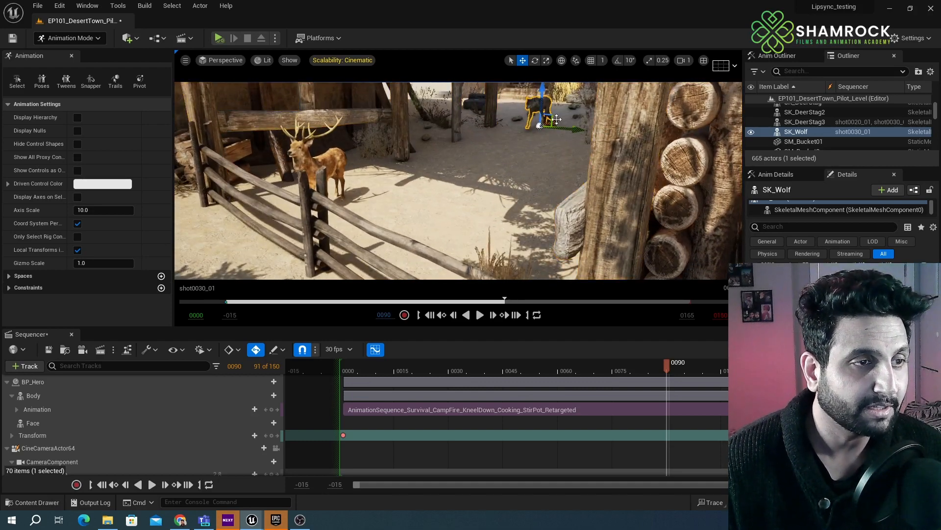
drag(548, 123, 513, 133)
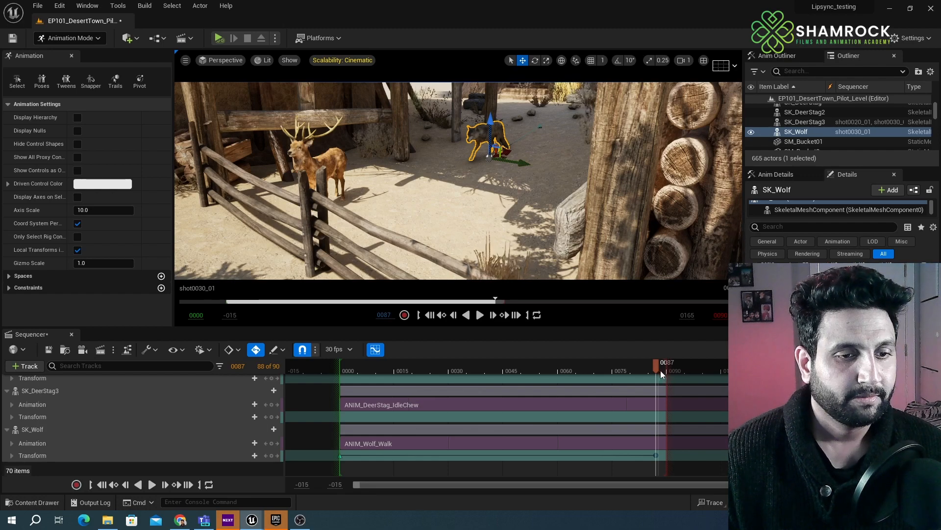
- Review the wolf's walk in shot0030_01 from frame 7 through CineCameraActor64 and within the master edit
drag(655, 372, 367, 390)
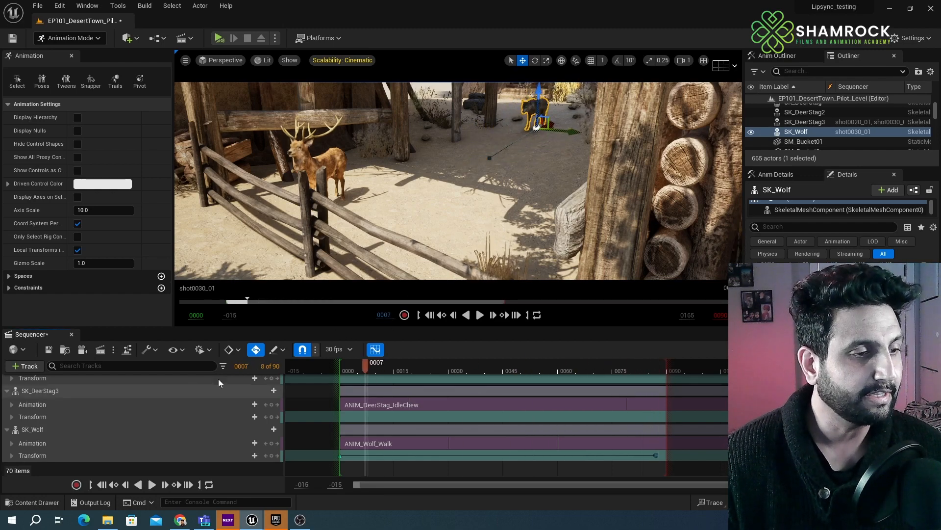
scroll(243, 416, down, 5)
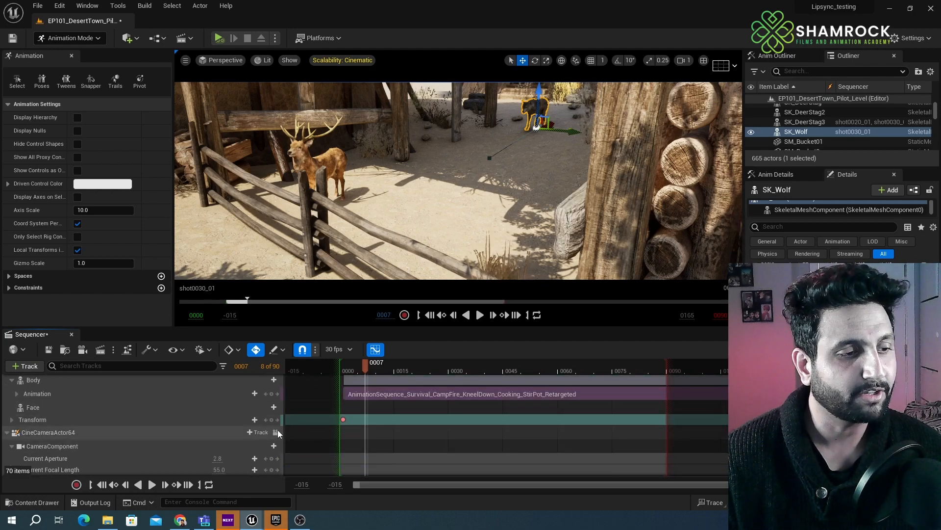
click(270, 433)
click(275, 432)
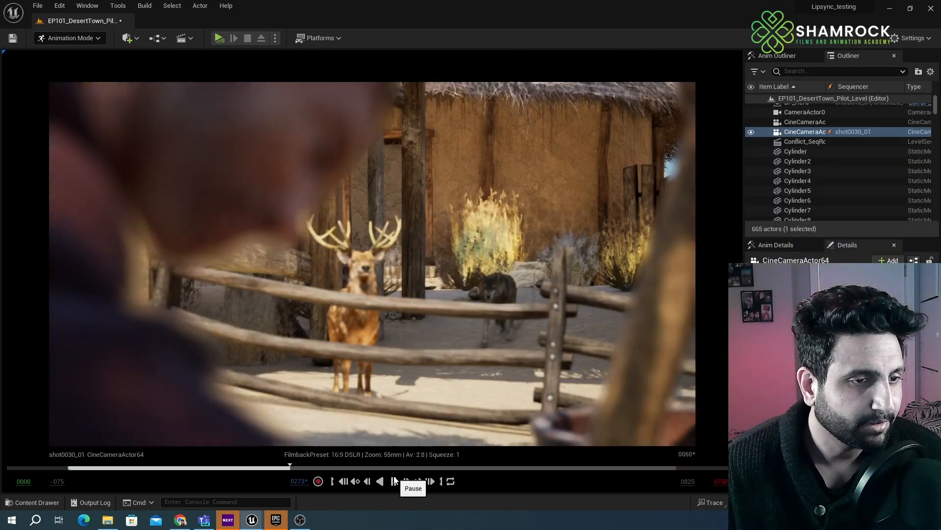
click(396, 483)
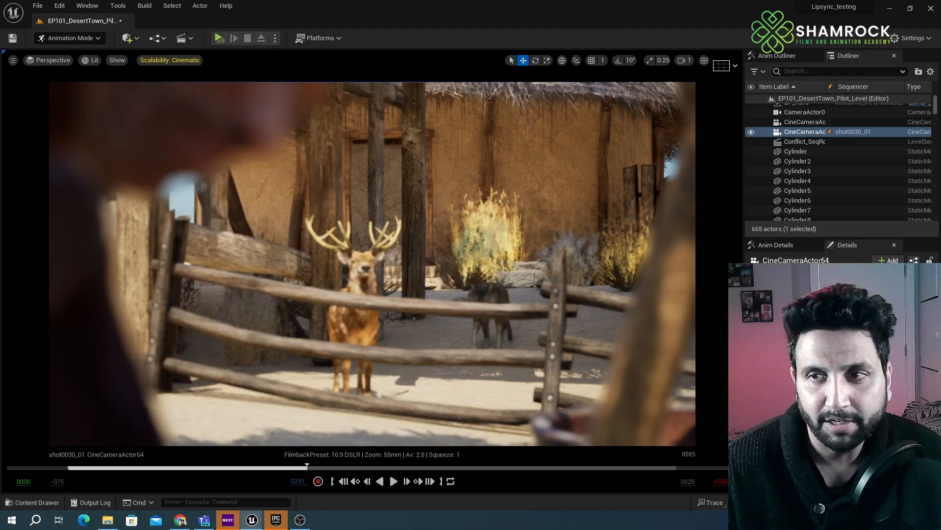
drag(313, 468, 281, 468)
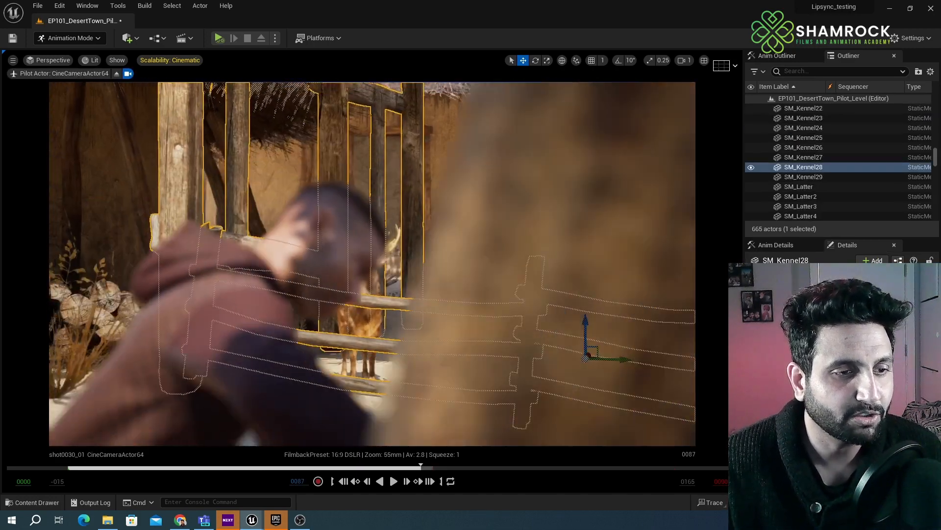
- Reframe CineCameraActor64 into a close view of the stag with the wolf approaching behind, and play back shot0030_01
right_drag(411, 381, 461, 269)
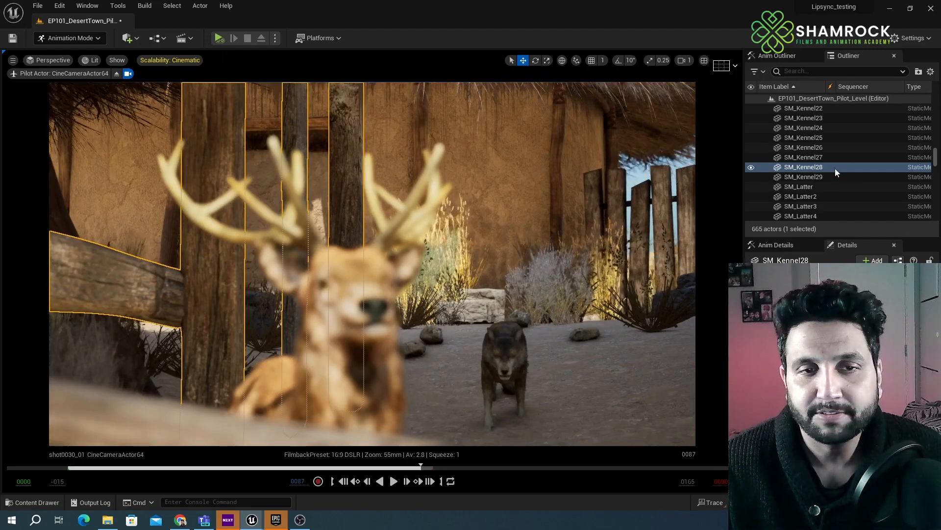
scroll(838, 176, down, 10)
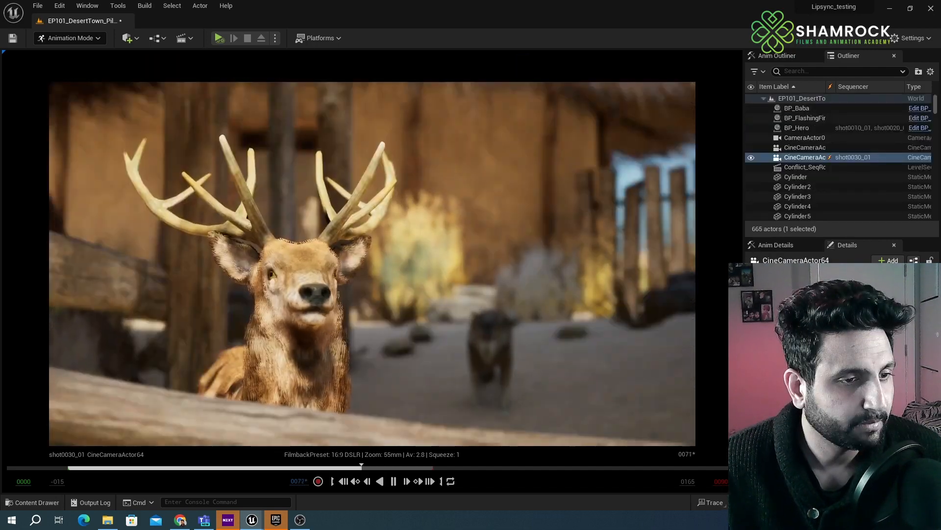
key(space)
key(space)
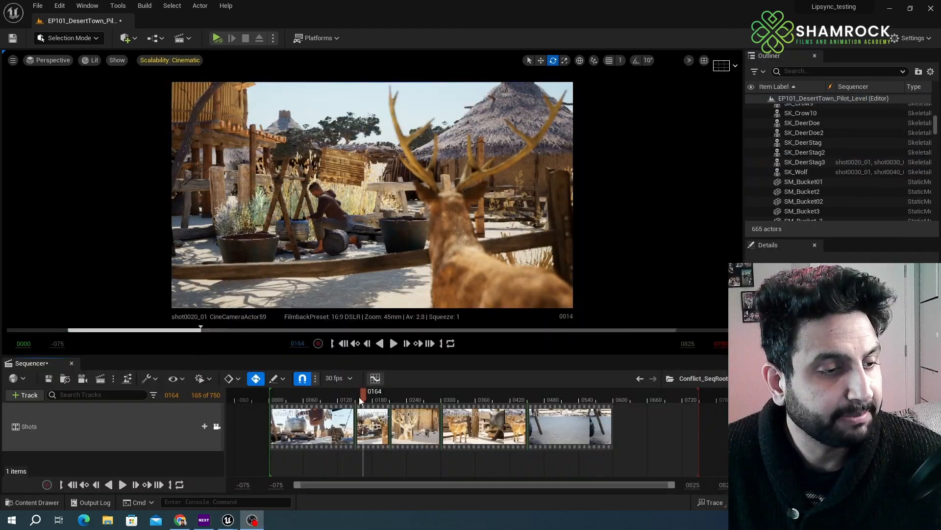
- Play the master sequence from frame 23 to about frame 293 to review the first three shots together
drag(359, 396, 284, 393)
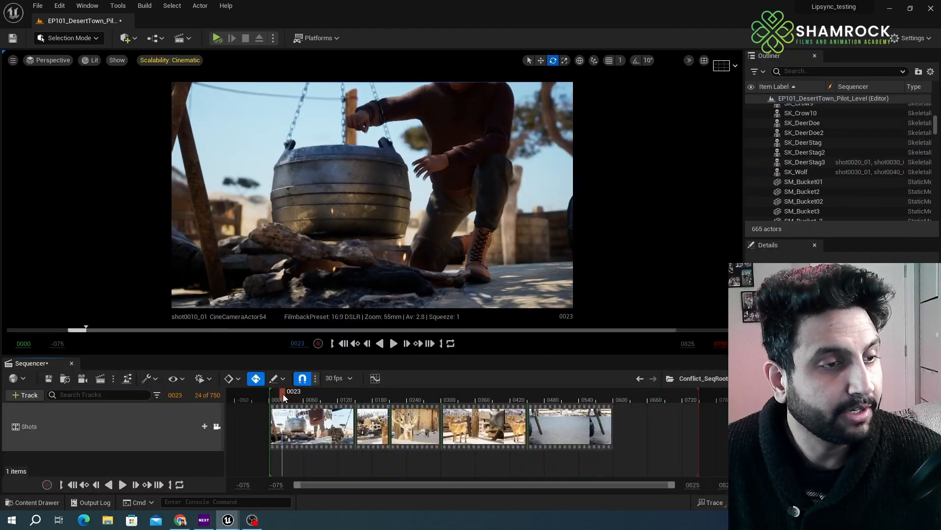
click(123, 484)
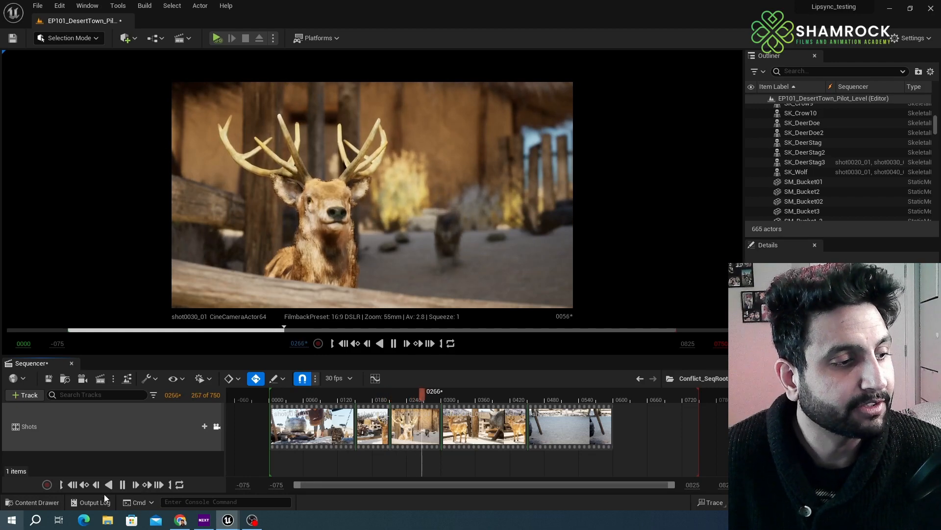
click(126, 484)
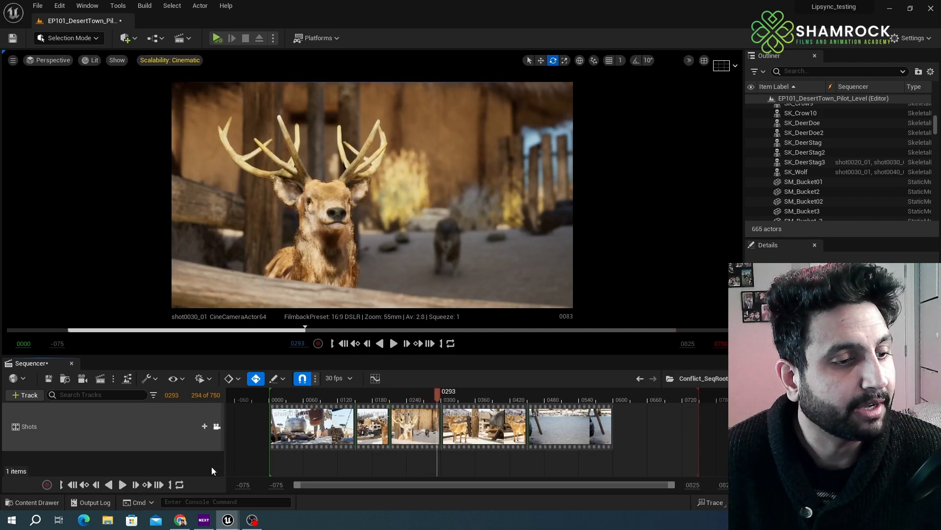
- Open shot0040_01 and set the current focal length of CineCameraActor69 to 75
double_click(450, 419)
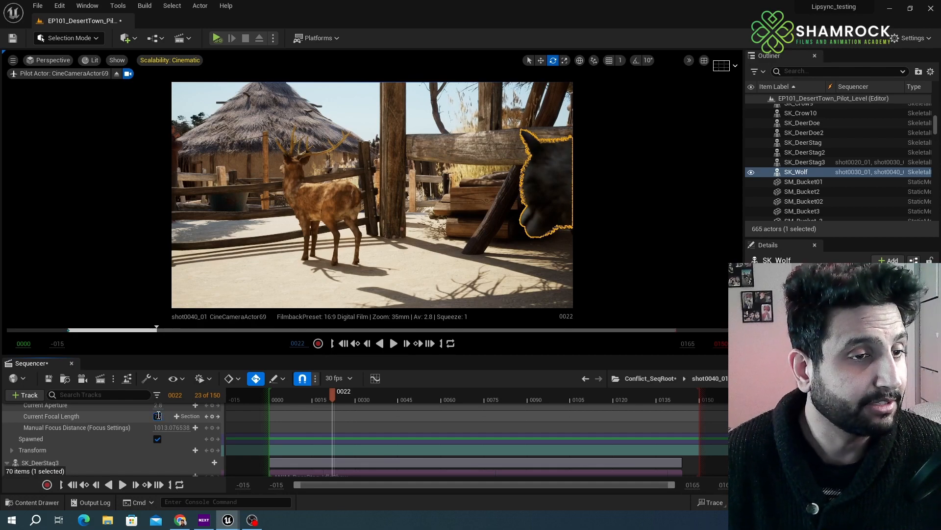
text(5)
key(Return)
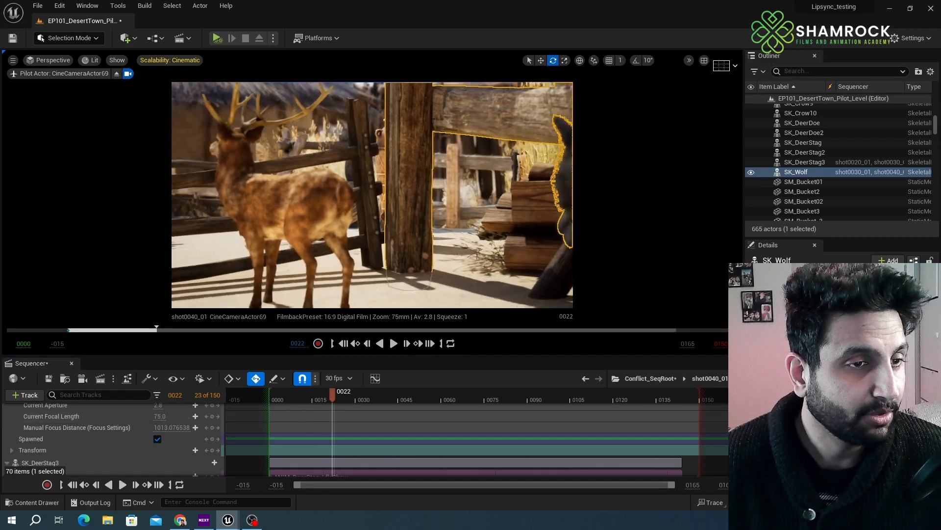
- Reframe CineCameraActor69 at frame 22 to look past the wolf's head at the stag, and select the wooden fence by the stag
right_drag(372, 194, 312, 193)
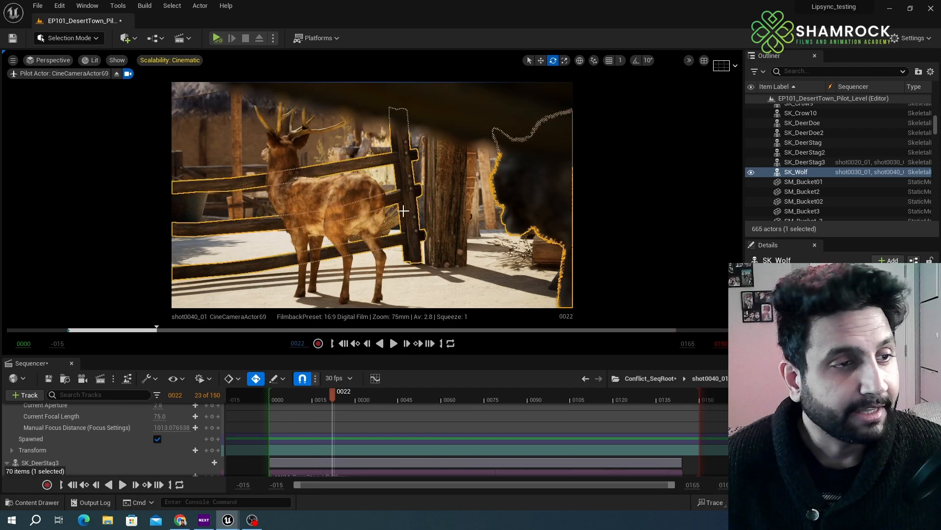
middle_drag(410, 216, 420, 237)
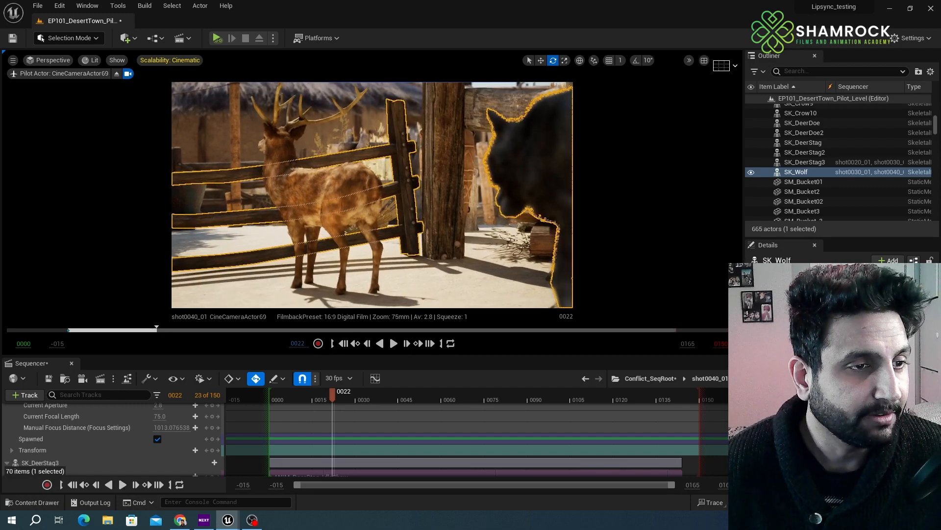
scroll(403, 210, up, 2)
right_drag(403, 210, 403, 207)
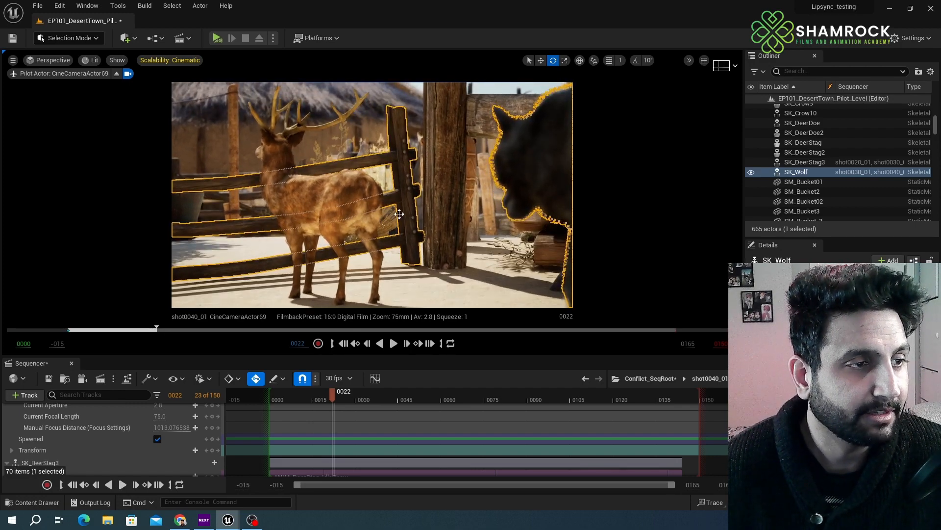
click(405, 211)
drag(415, 211, 412, 213)
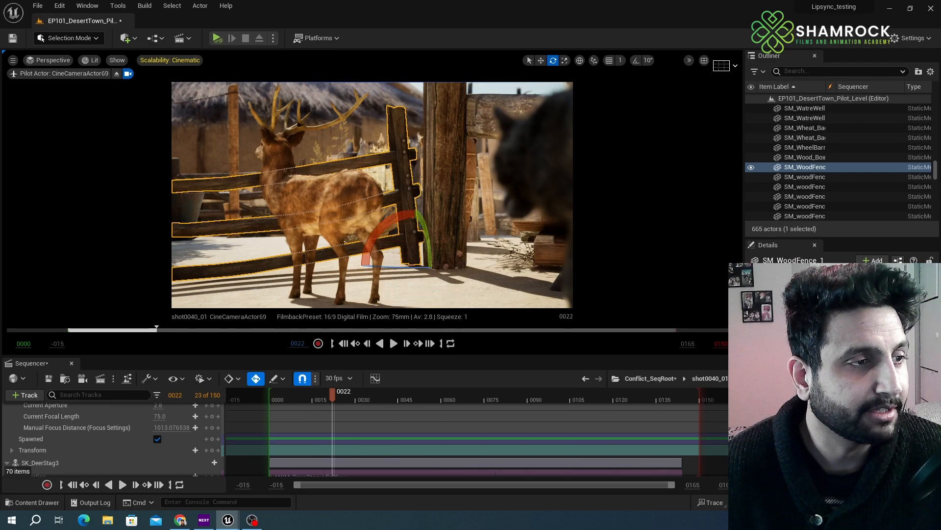
- Replace the animation of SK_DeerStag3's existing section in shot0040_01 with ANIM_DeerStag_IdleLookAround
click(74, 462)
scroll(90, 452, down, 2)
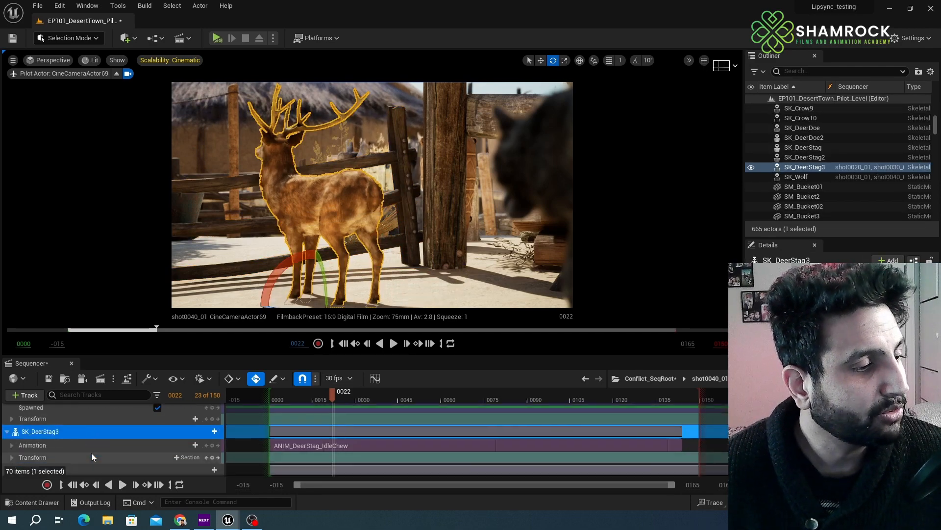
scroll(90, 454, down, 2)
scroll(91, 453, down, 1)
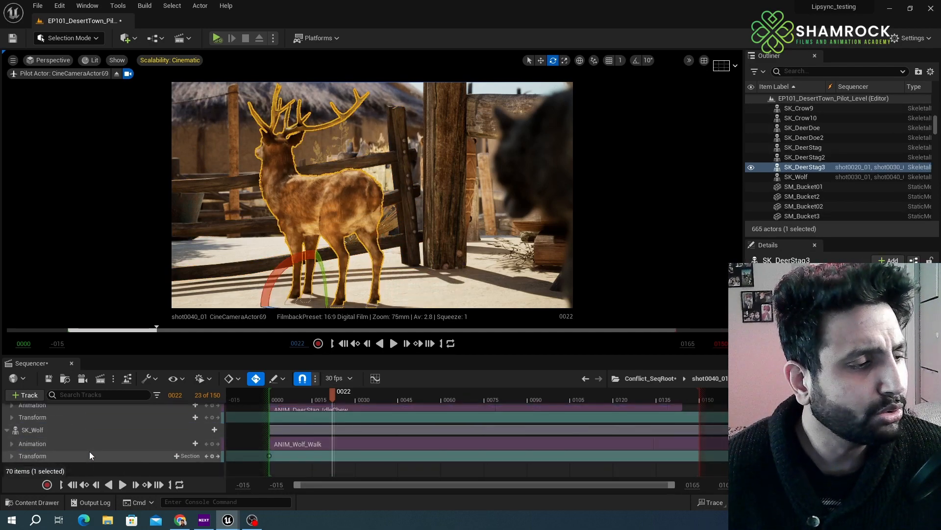
scroll(82, 443, up, 5)
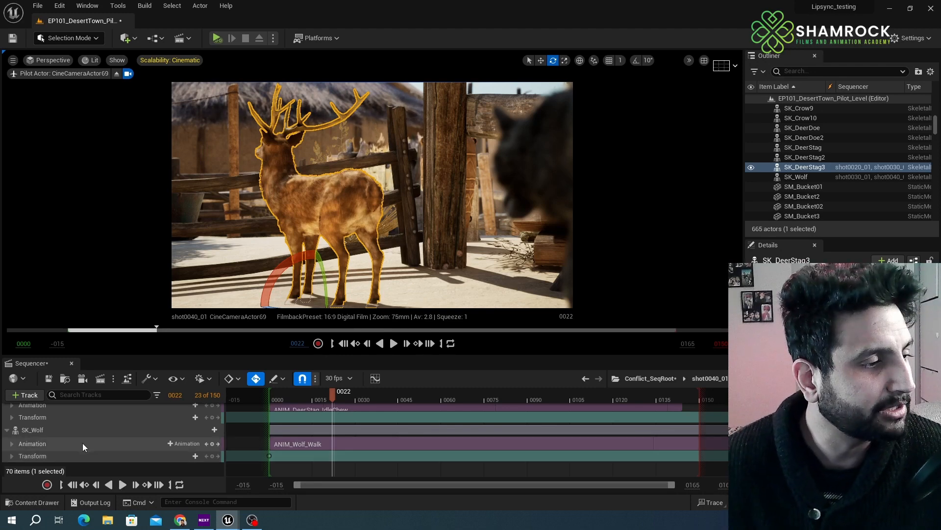
scroll(59, 438, down, 3)
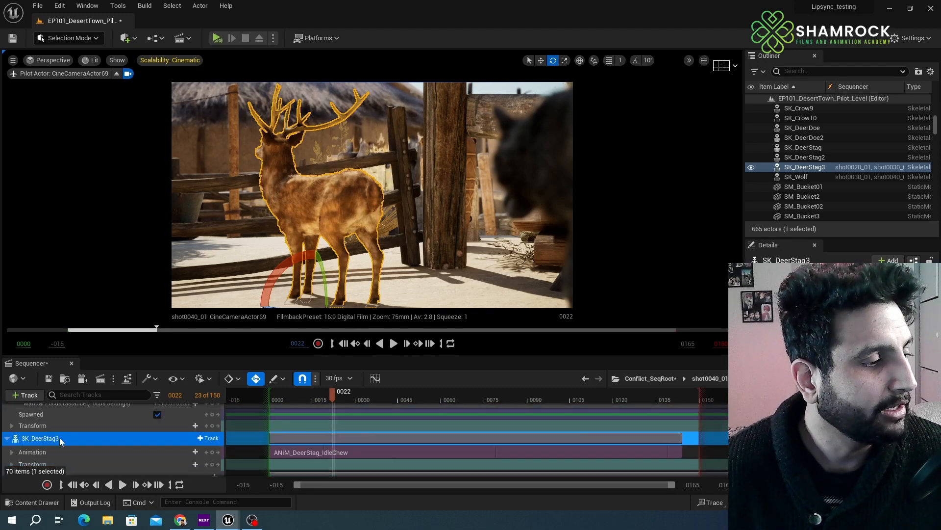
click(298, 440)
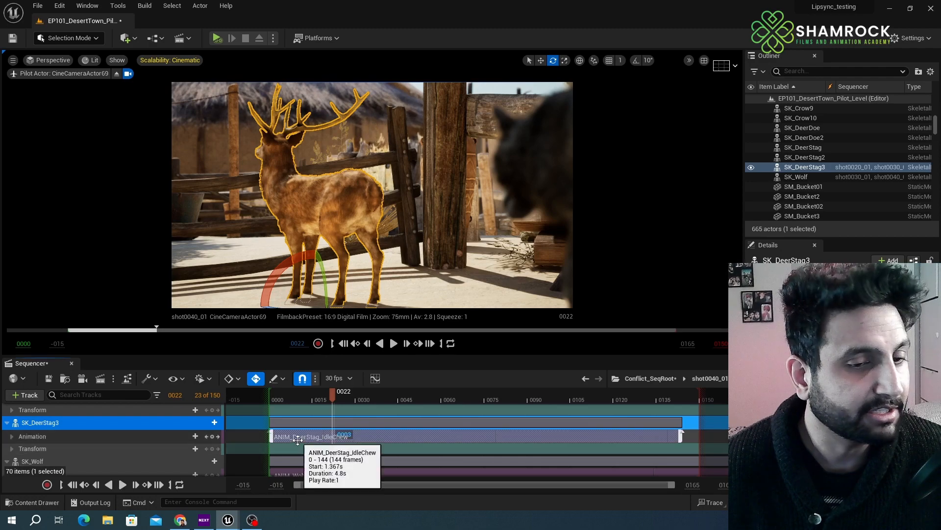
click(589, 443)
click(586, 439)
right_click(586, 439)
mouse_move(618, 151)
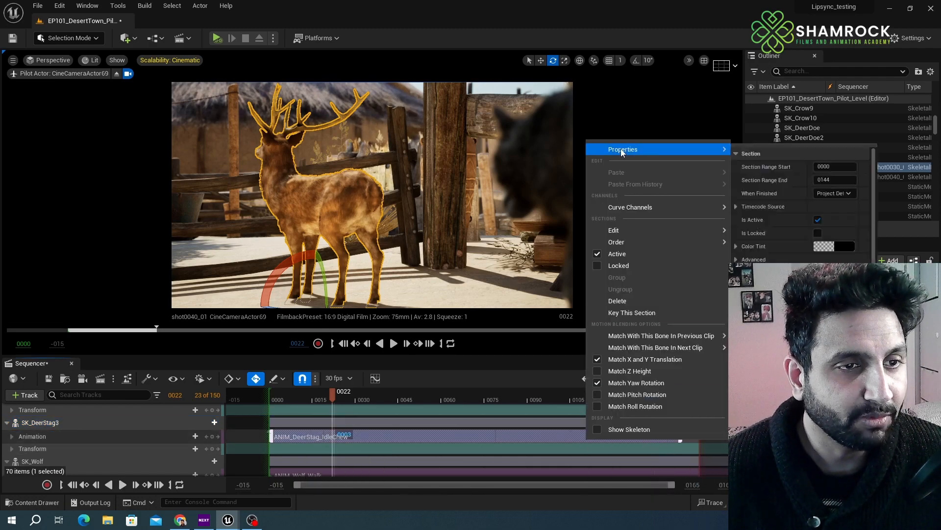
click(525, 258)
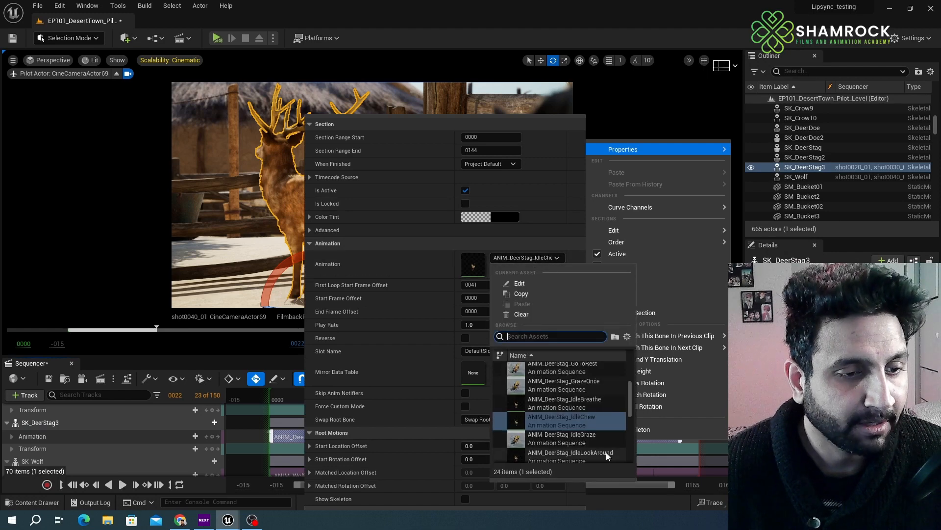
drag(630, 398, 630, 410)
click(591, 395)
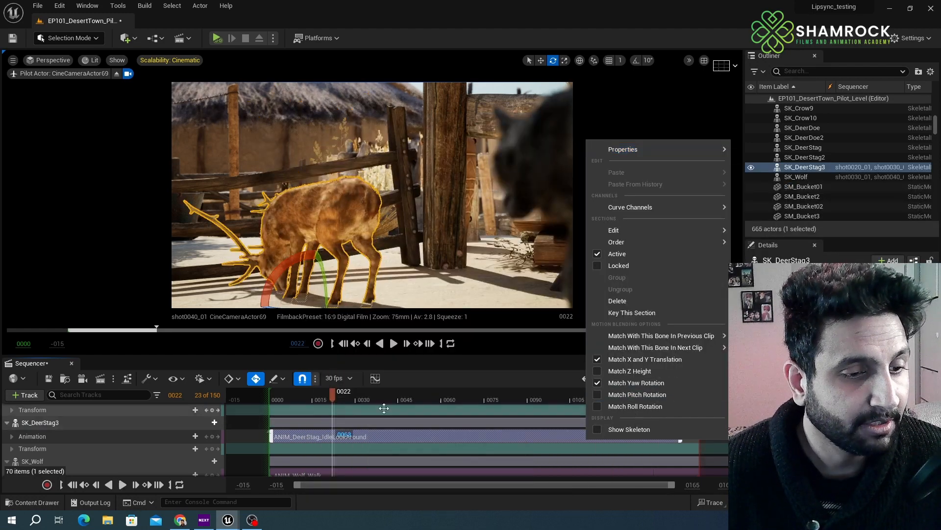
- Shorten shot0040_01's playback range to end at frame 90, and trim its clip in the master sequence to match
drag(335, 401, 526, 401)
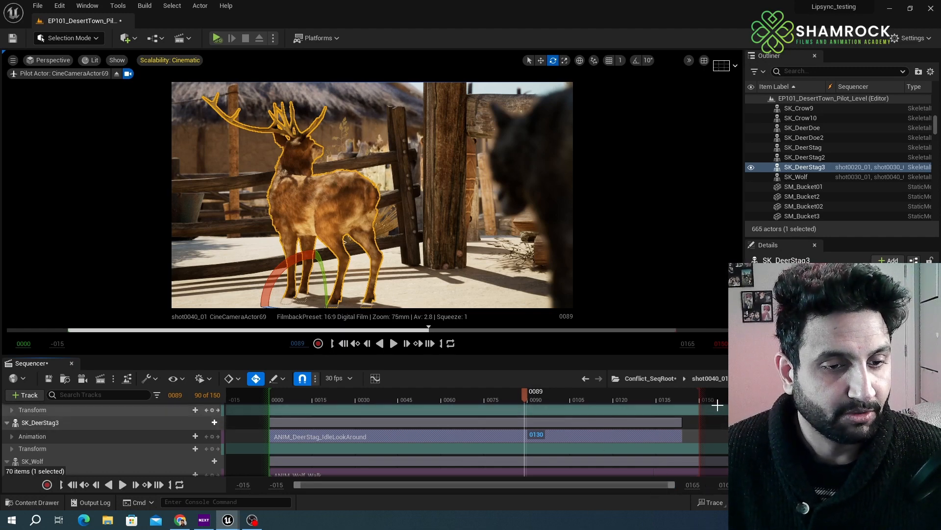
drag(698, 398, 523, 400)
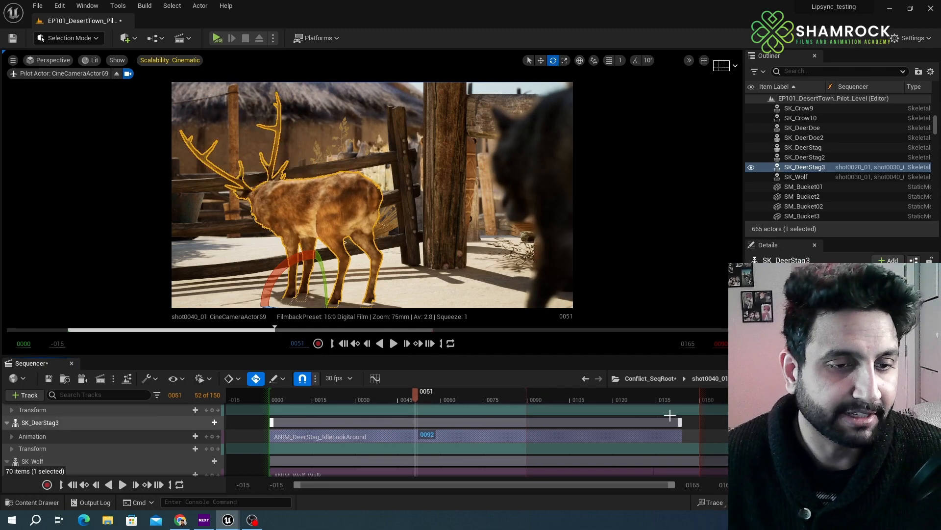
click(643, 378)
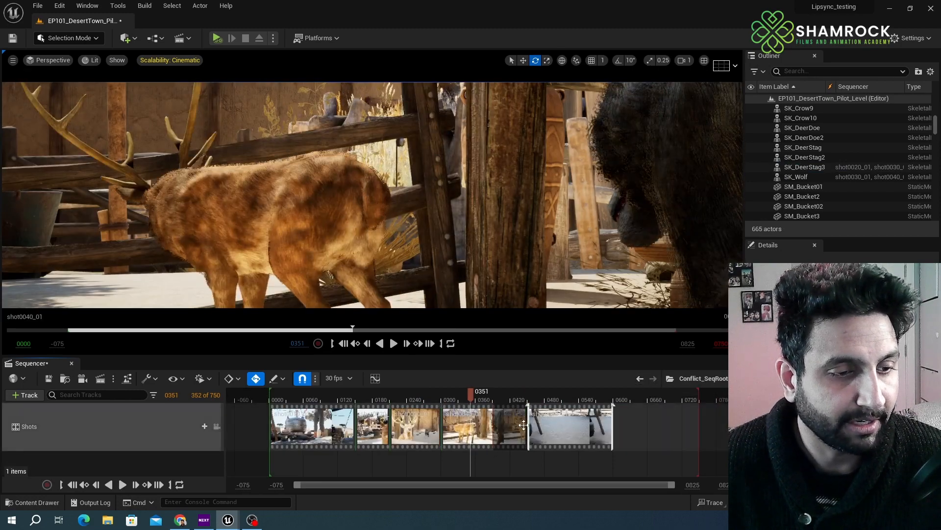
drag(526, 424, 492, 424)
click(454, 396)
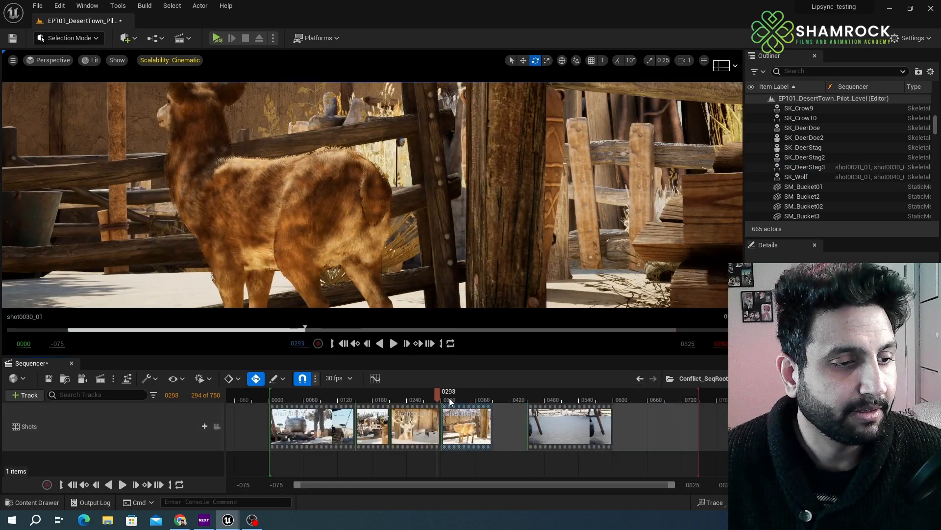
- Reopen shot0040_01, lock the viewport to its camera cuts, and play the stag's look-around animation
double_click(466, 426)
click(216, 425)
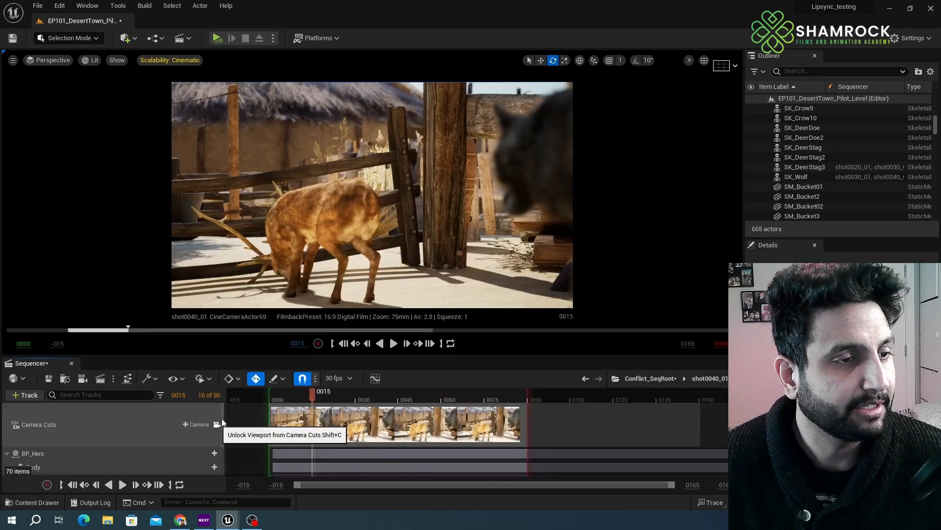
key(space)
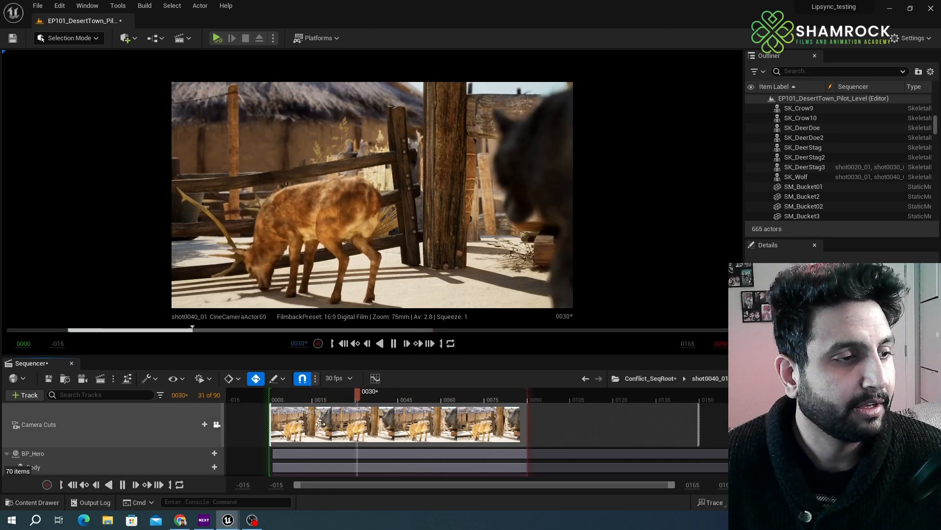
key(space)
drag(368, 396, 327, 396)
- Slide SK_DeerStag3's IdleLookAround section about 44 frames earlier so it ends near frame 100
scroll(136, 446, down, 8)
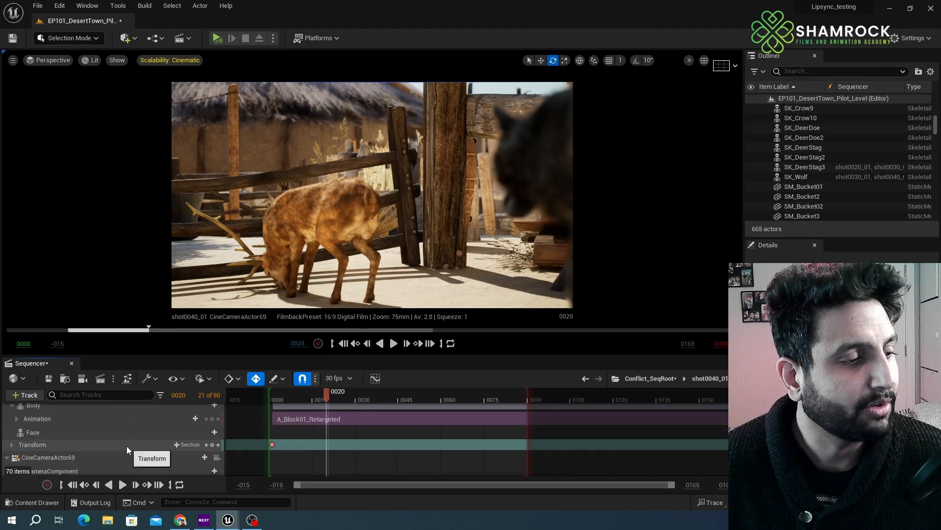
scroll(98, 443, down, 4)
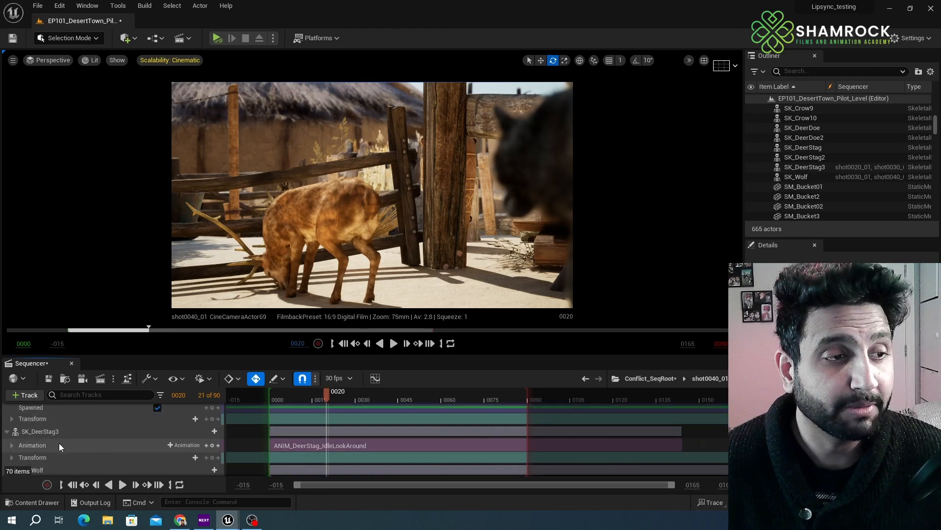
scroll(58, 444, down, 2)
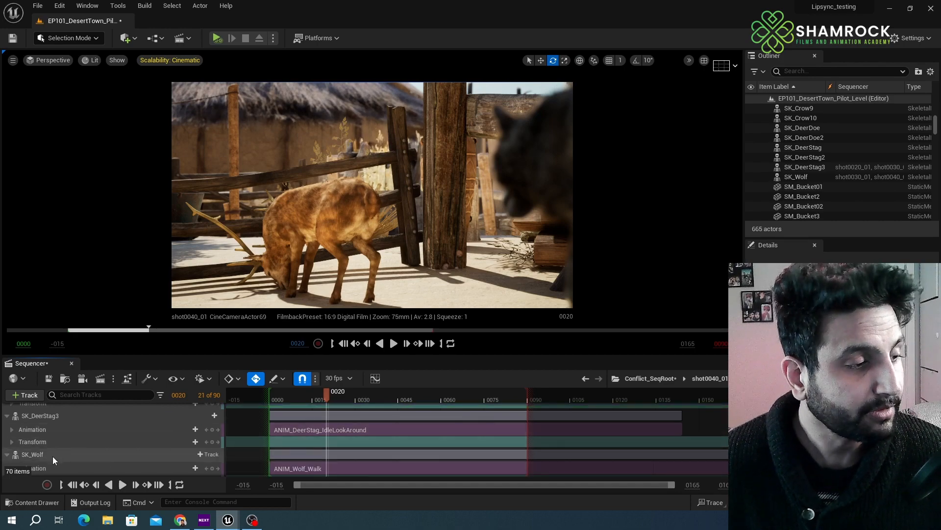
click(45, 430)
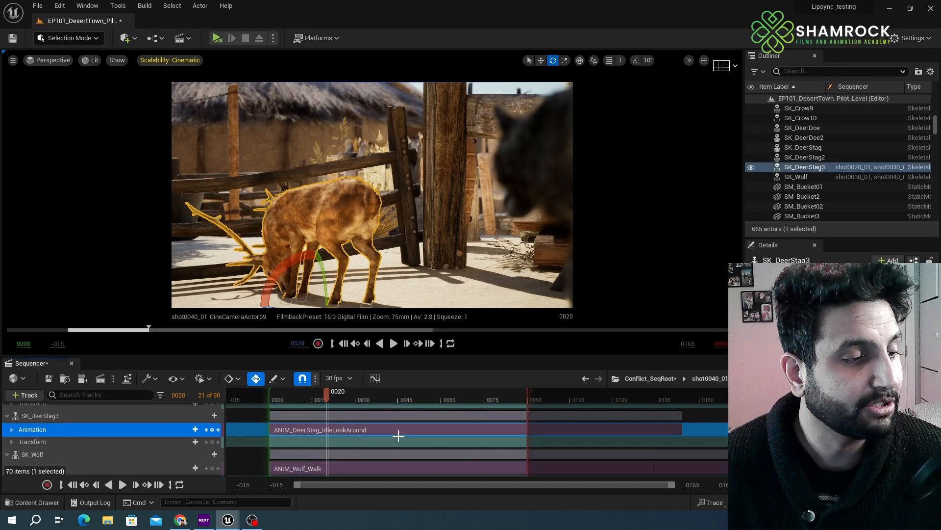
drag(392, 434, 273, 435)
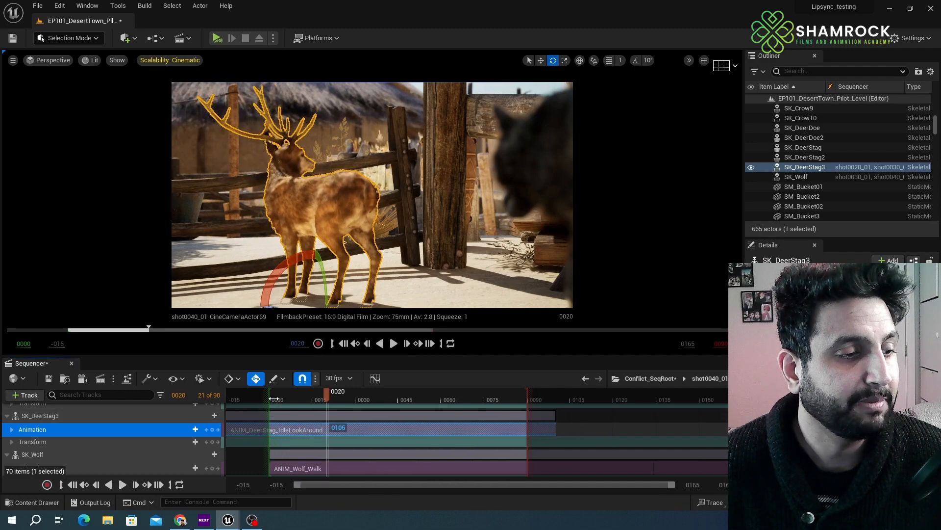
- Play back shot0040_01, restarting from frame 1, to check the timing of the stag's head movement
key(space)
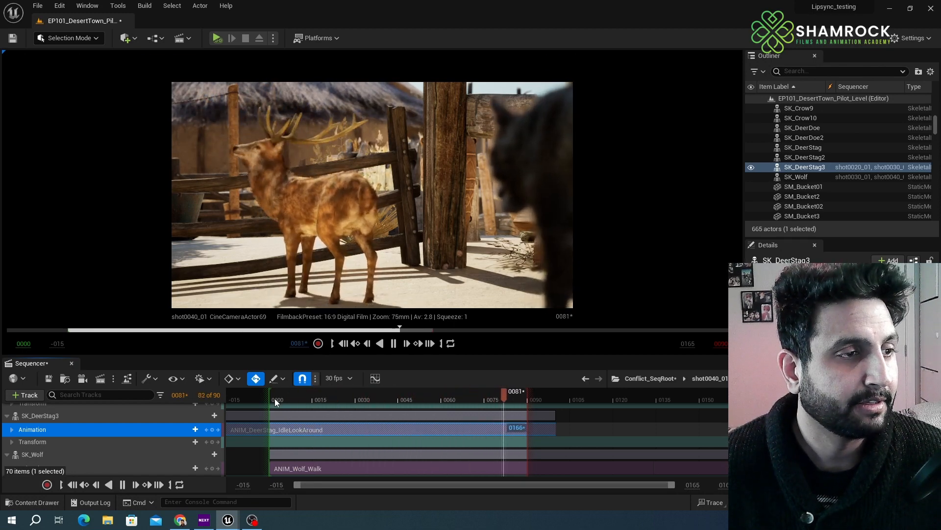
key(space)
click(274, 397)
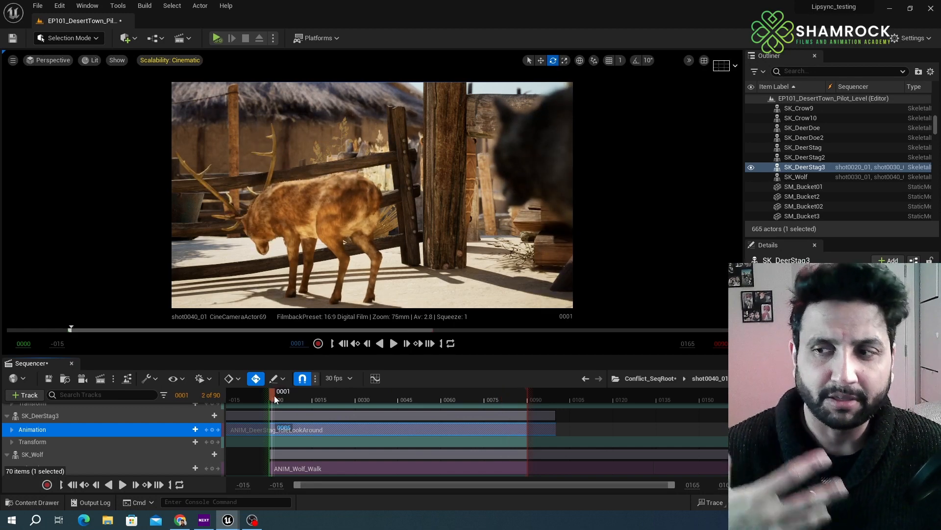
key(space)
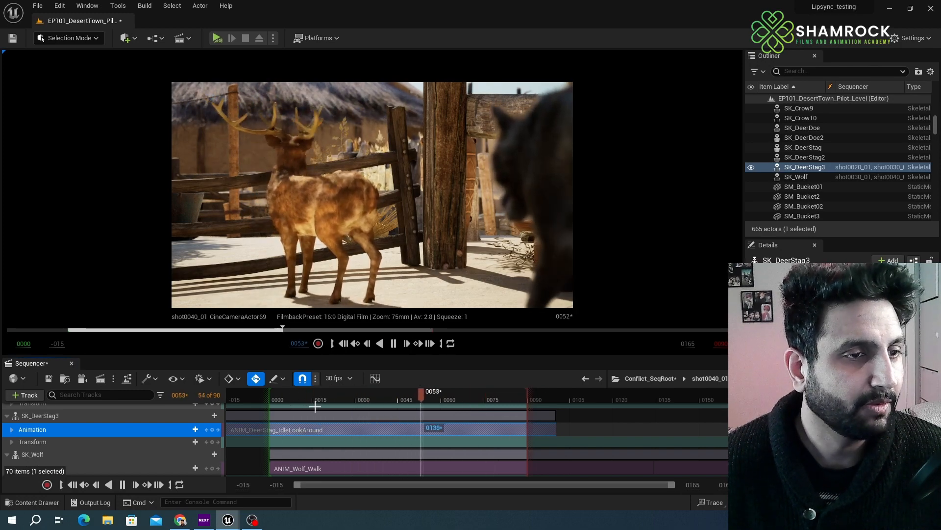
key(space)
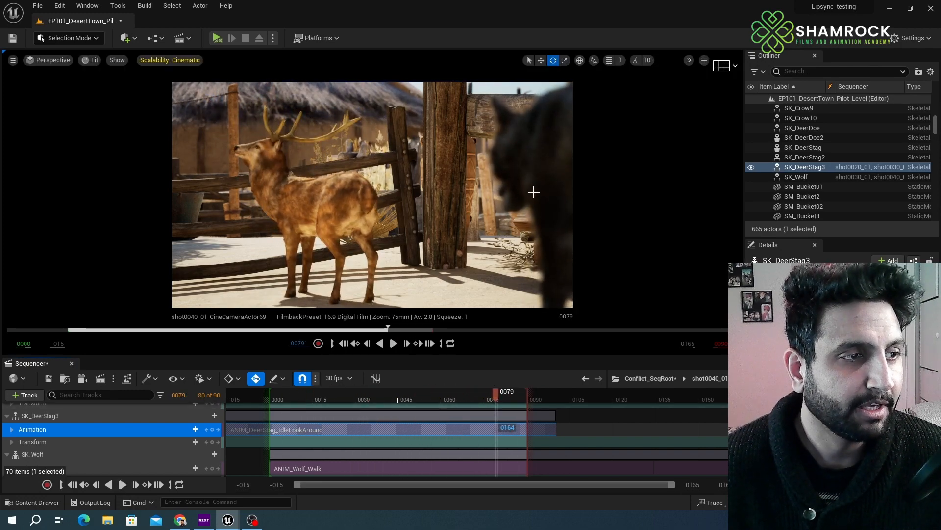
- Add a transform key for SK_Wolf at frame 89 with the wolf brought further into the frame toward the stag
click(535, 162)
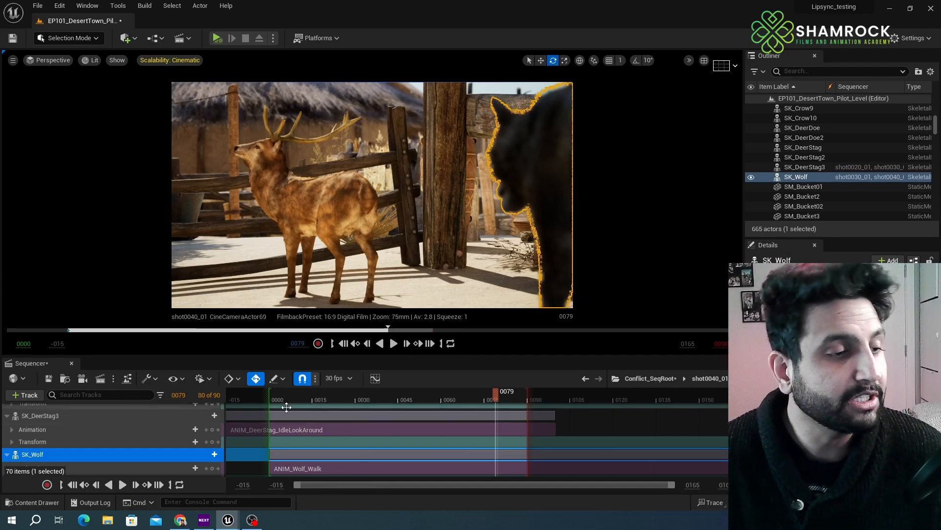
click(276, 397)
mouse_move(280, 396)
mouse_down()
mouse_move(378, 394)
mouse_move(276, 398)
mouse_up()
scroll(117, 448, down, 2)
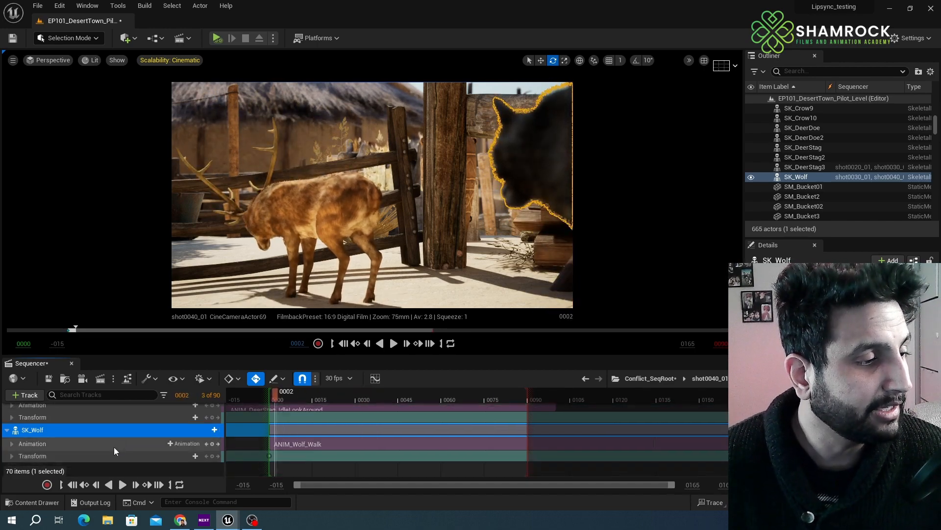
click(117, 457)
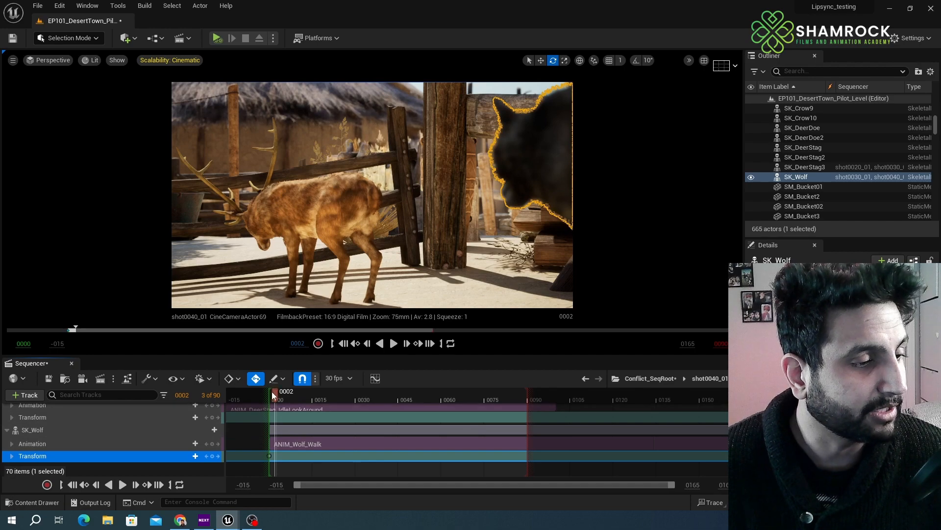
drag(274, 395, 525, 393)
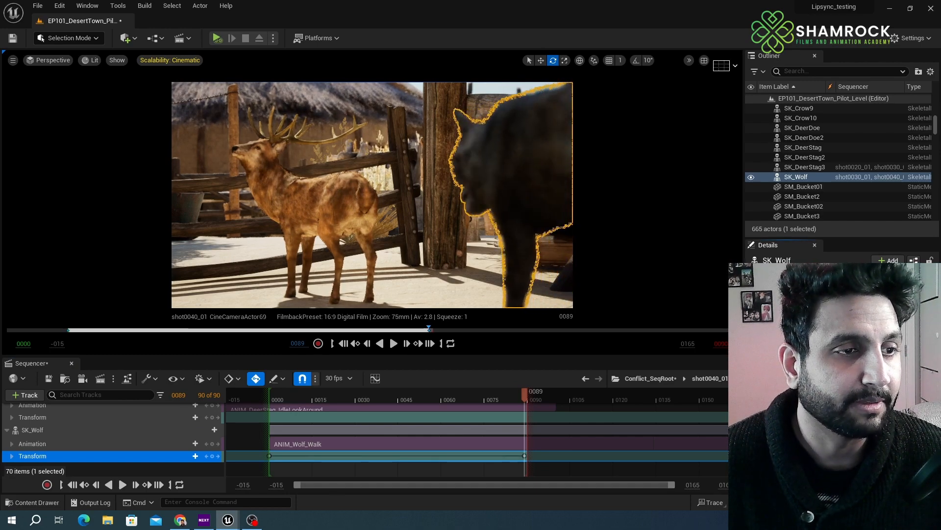
drag(475, 162, 475, 135)
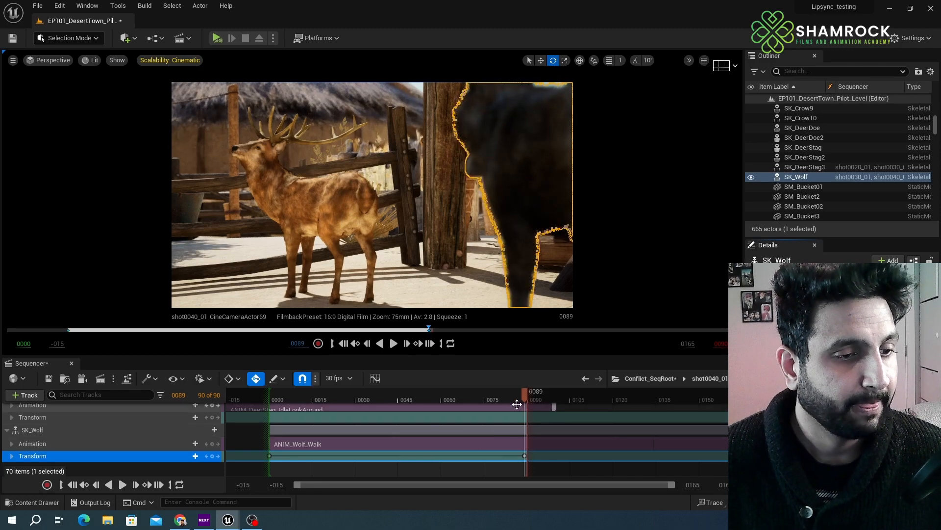
- Play back shot0040_01 from frame 3 to review the wolf's adjusted approach
drag(494, 401, 278, 395)
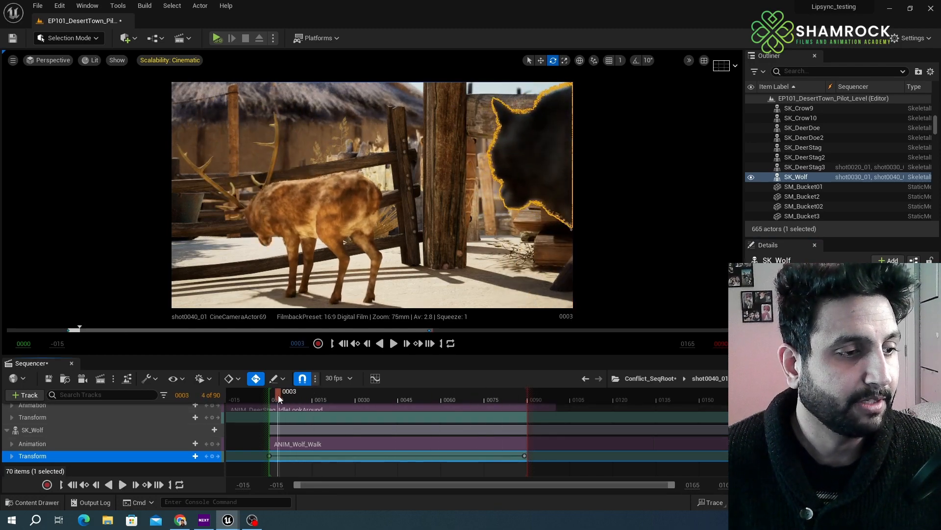
key(space)
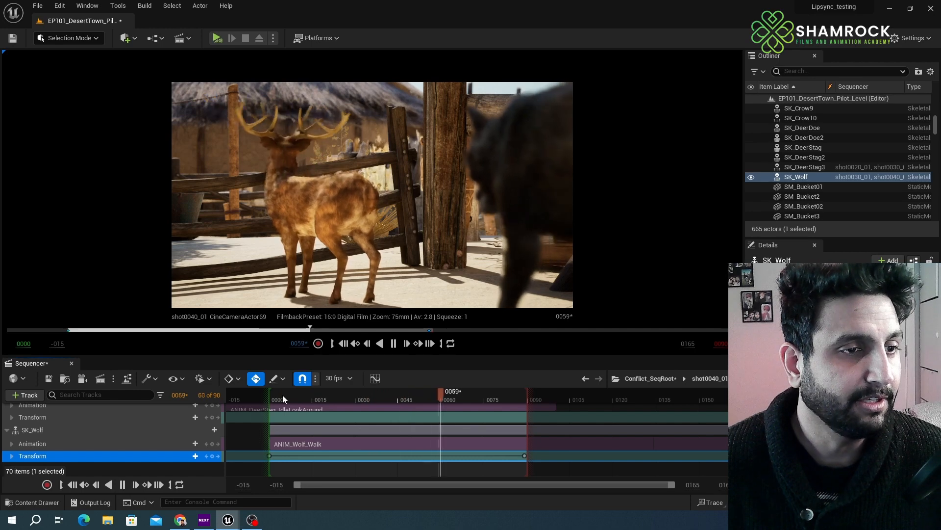
key(space)
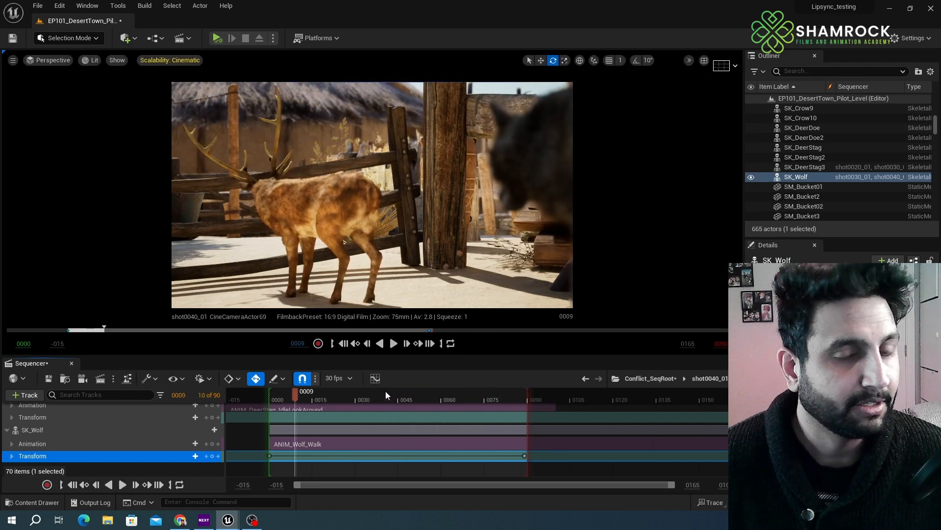
- Set the shot0040_01 camera's Manual Focus Distance to about 836.39 and add a key for it at frame 2
scroll(107, 440, up, 3)
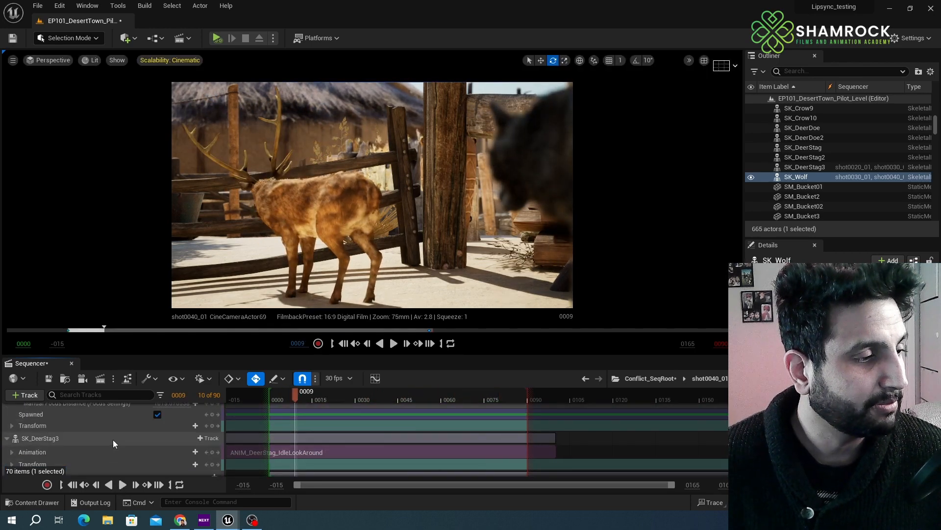
scroll(147, 432, up, 2)
mouse_move(281, 388)
mouse_down()
mouse_move(265, 398)
mouse_move(281, 398)
mouse_up()
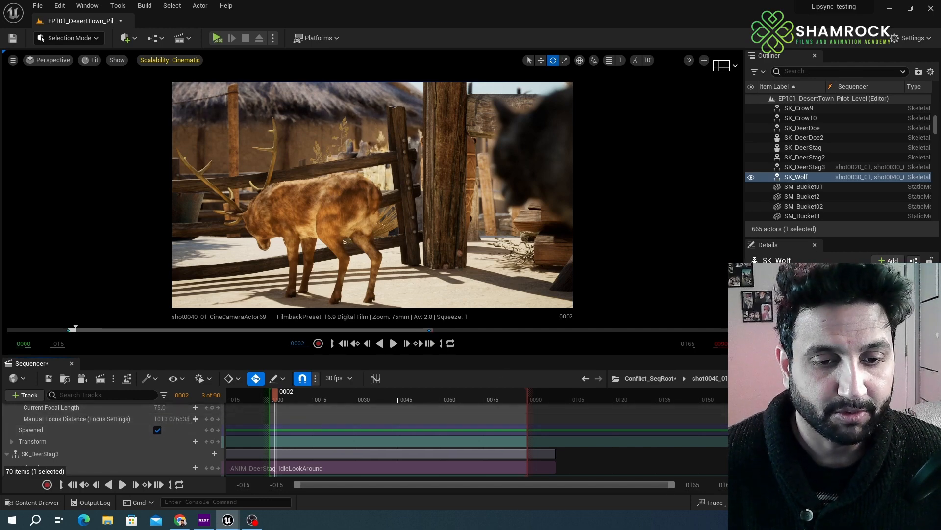
click(63, 408)
scroll(73, 421, up, 1)
click(63, 415)
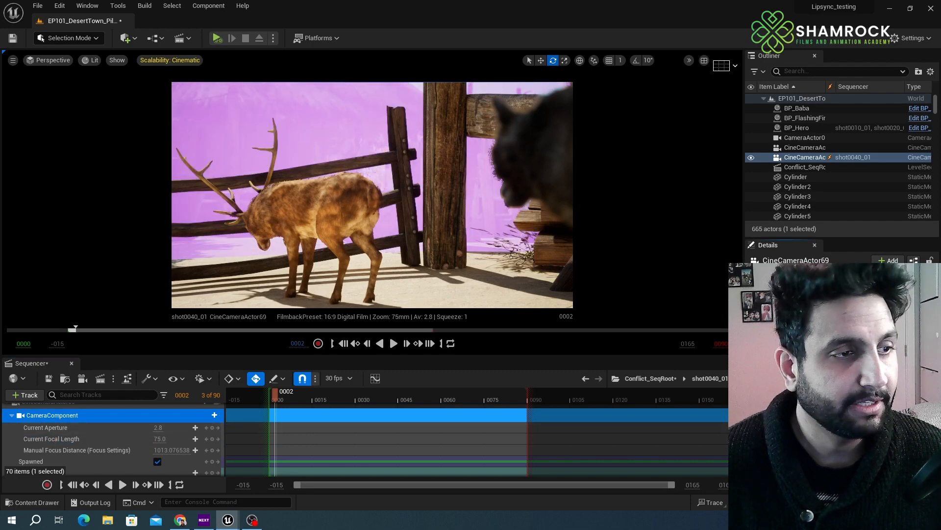
drag(171, 449, 159, 449)
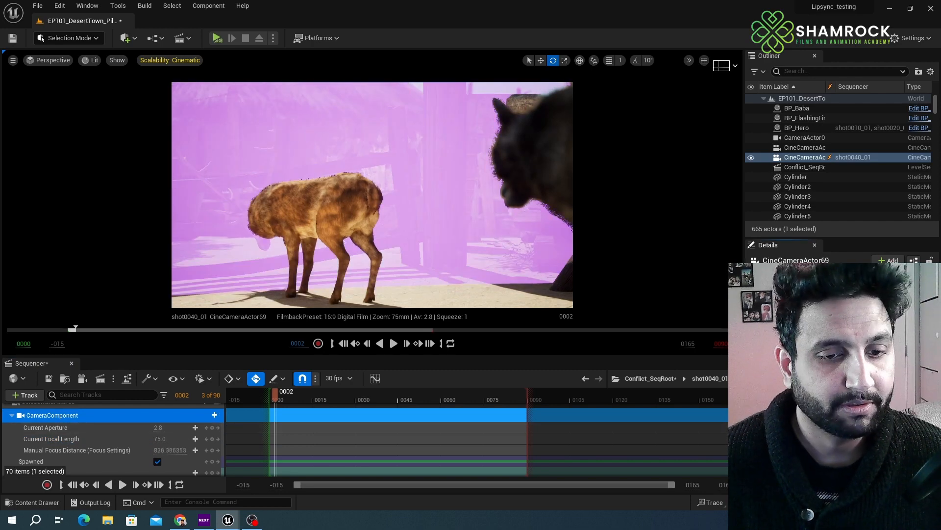
click(195, 450)
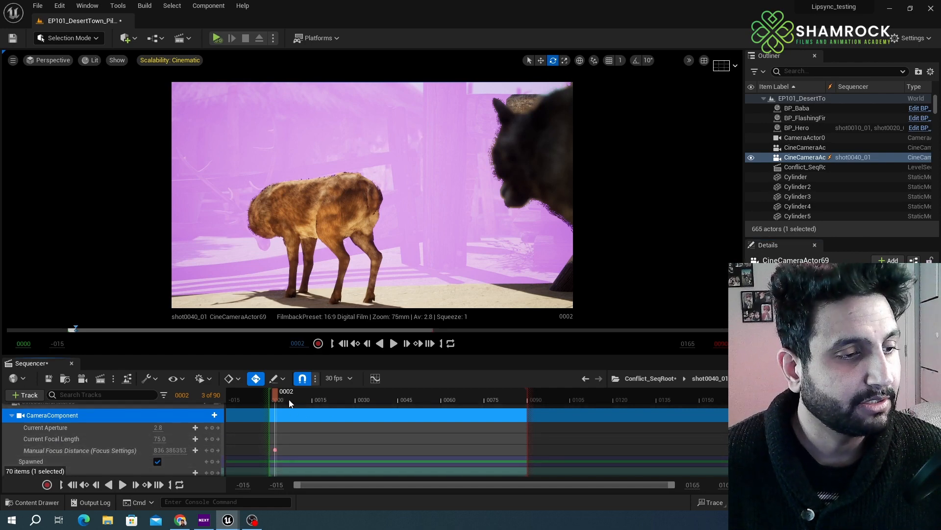
- Key the same Manual Focus Distance at frame 30, and shift focus to the wolf with about 414.6 at frame 60
drag(290, 399, 356, 401)
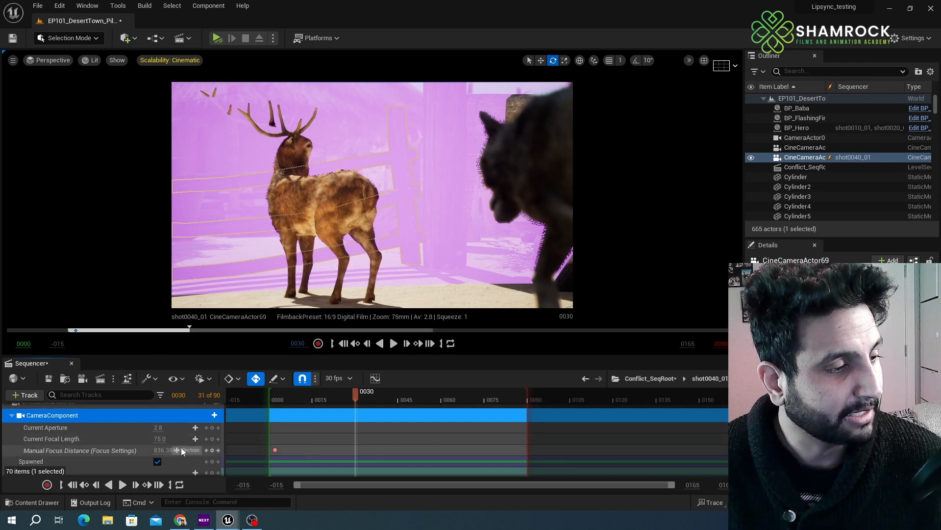
click(212, 450)
drag(354, 397, 444, 401)
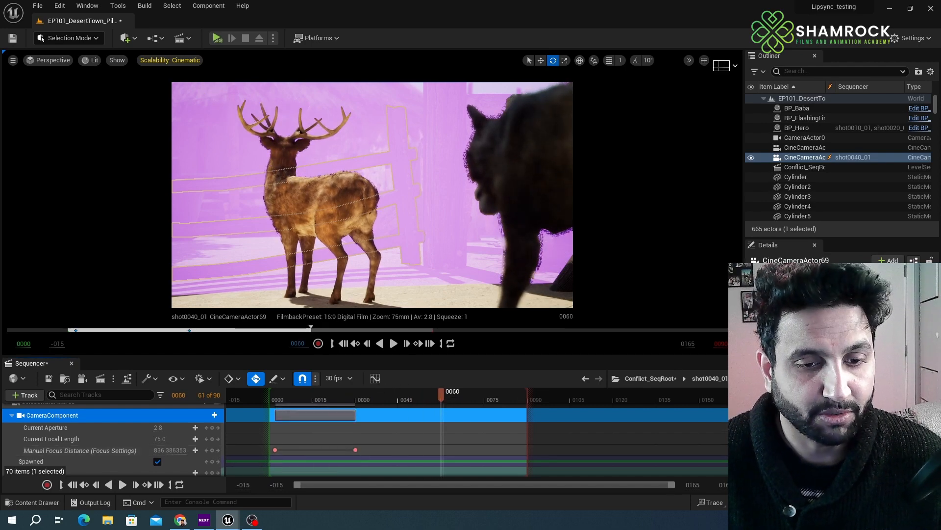
mouse_move(170, 450)
mouse_down()
mouse_move(204, 449)
mouse_move(169, 449)
mouse_up()
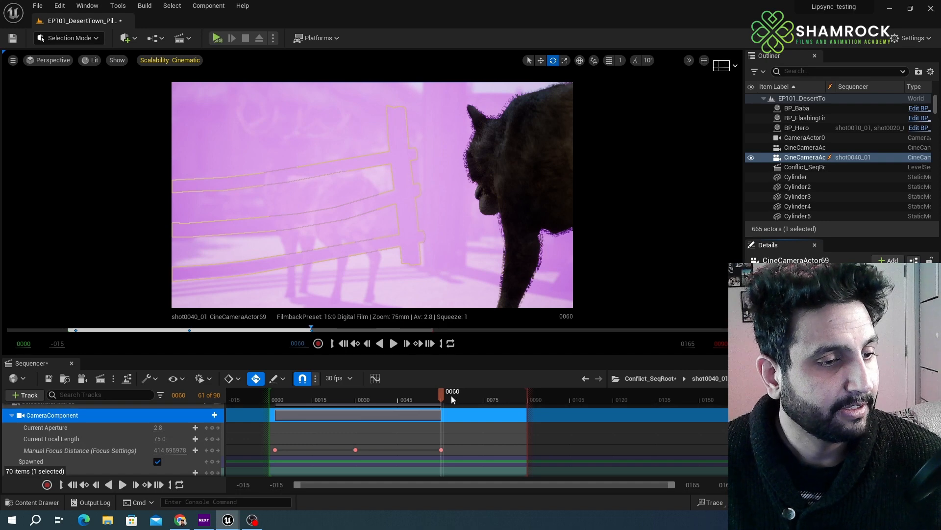
- Play back shot0040_01 from frame 0 to check the focus shift from the stag to the wolf
drag(451, 395, 313, 395)
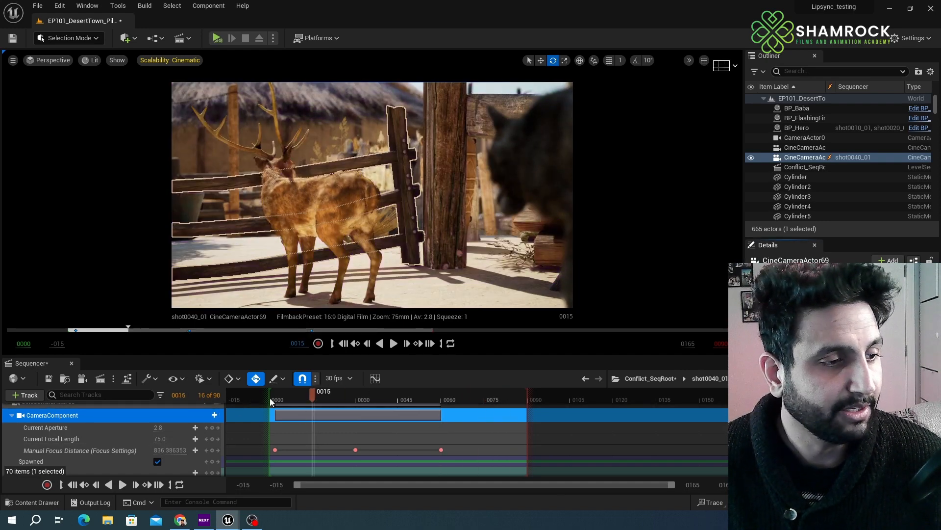
drag(281, 394, 269, 395)
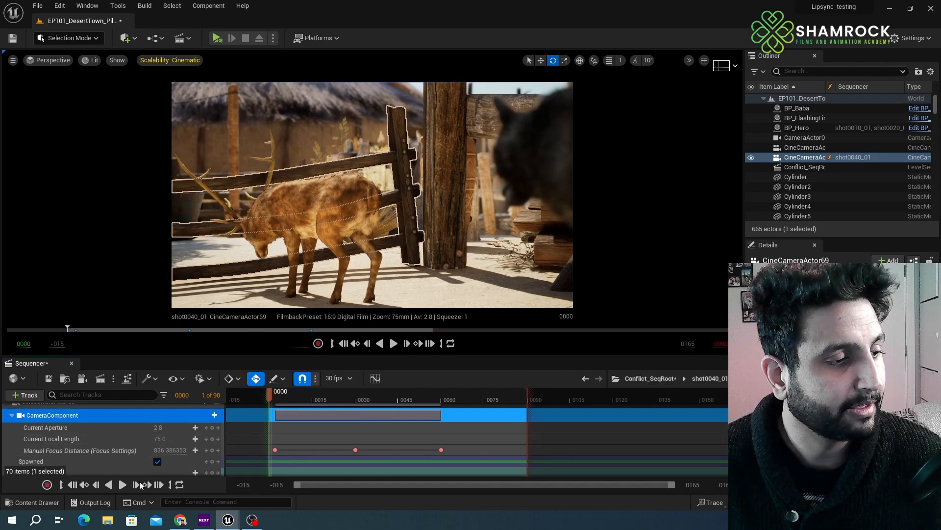
click(123, 485)
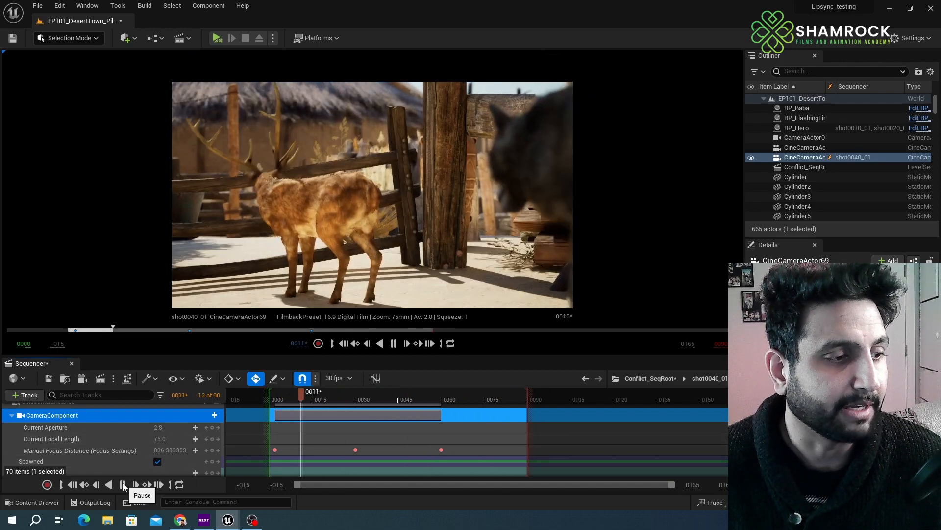
click(123, 484)
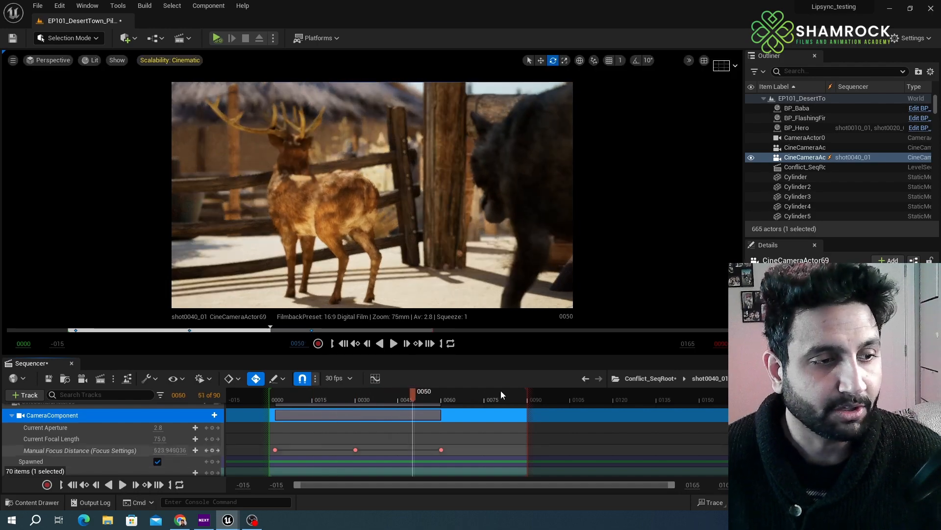
- Return to Conflict_SeqRoot and play the assembled shots from the start to review how they flow together
click(647, 381)
drag(469, 394, 273, 393)
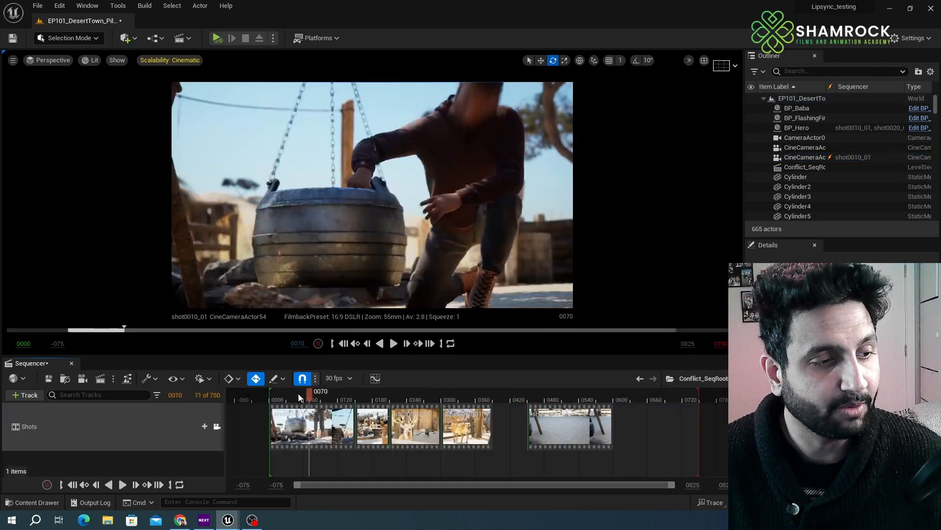
click(393, 344)
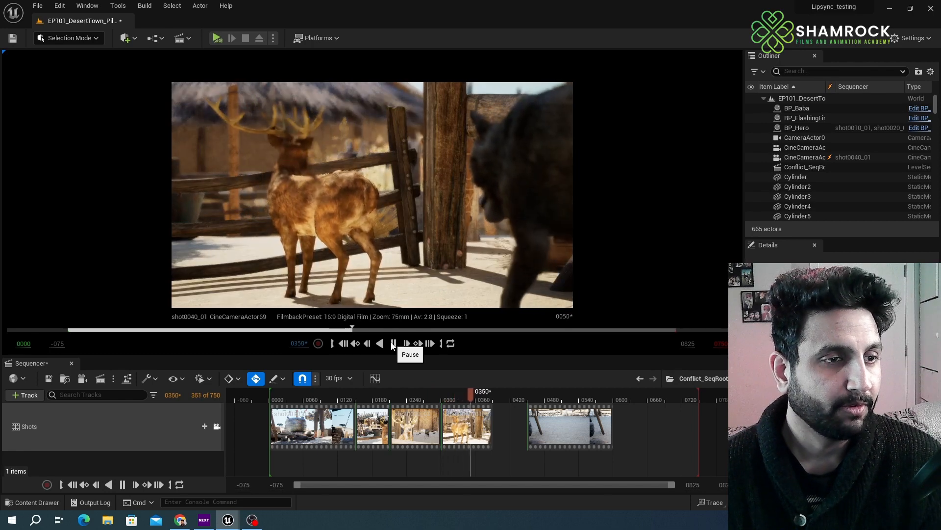
click(394, 344)
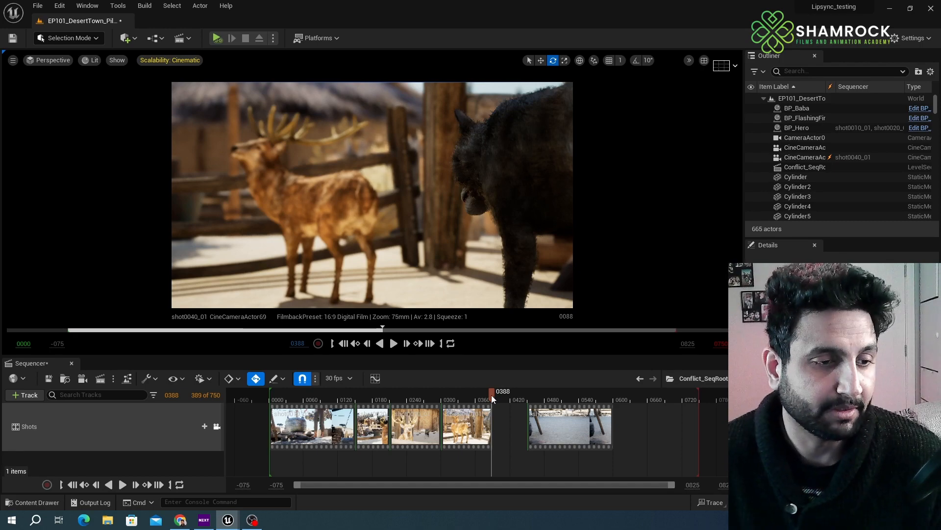
drag(491, 395, 463, 398)
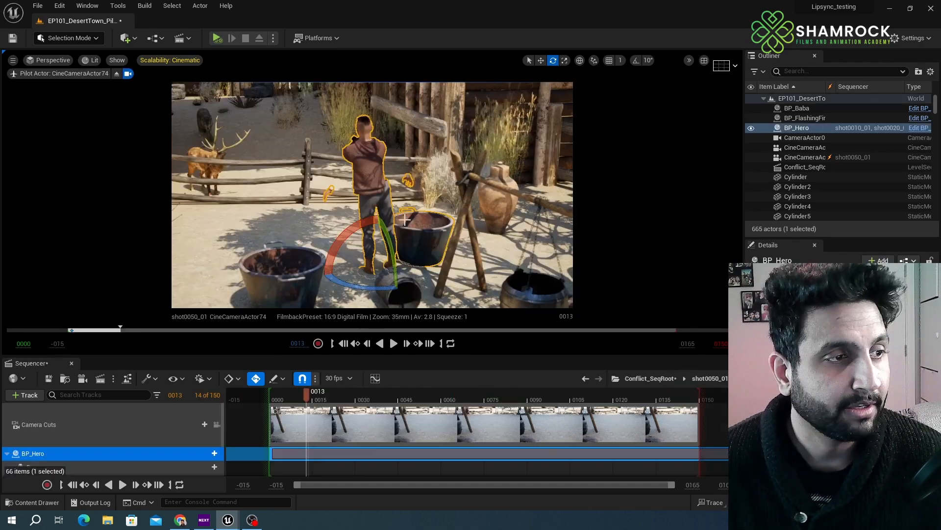
- Move the piloted shot0050_01 camera past the hero to frame the stag behind the fence with the wolf beyond it
alt+drag(373, 195, 274, 195)
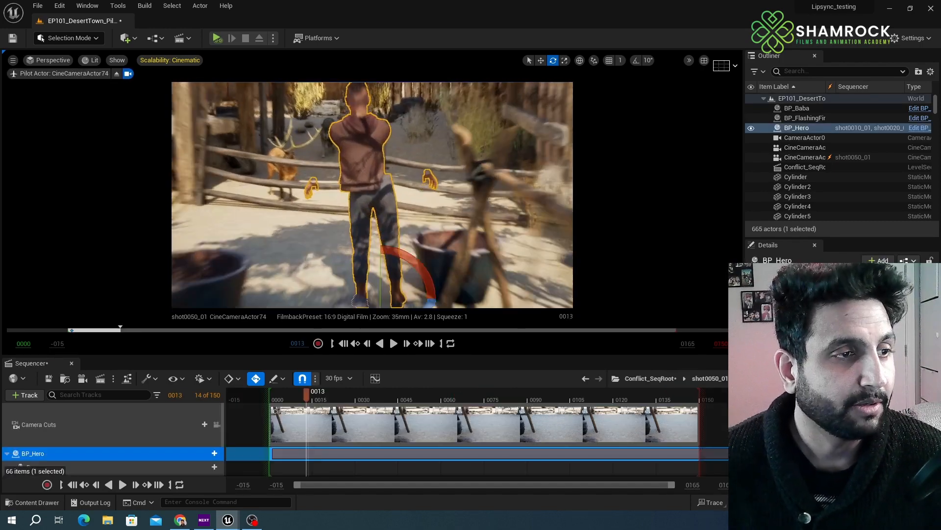
scroll(236, 143, up, 5)
right_drag(235, 143, 177, 117)
scroll(235, 143, up, 3)
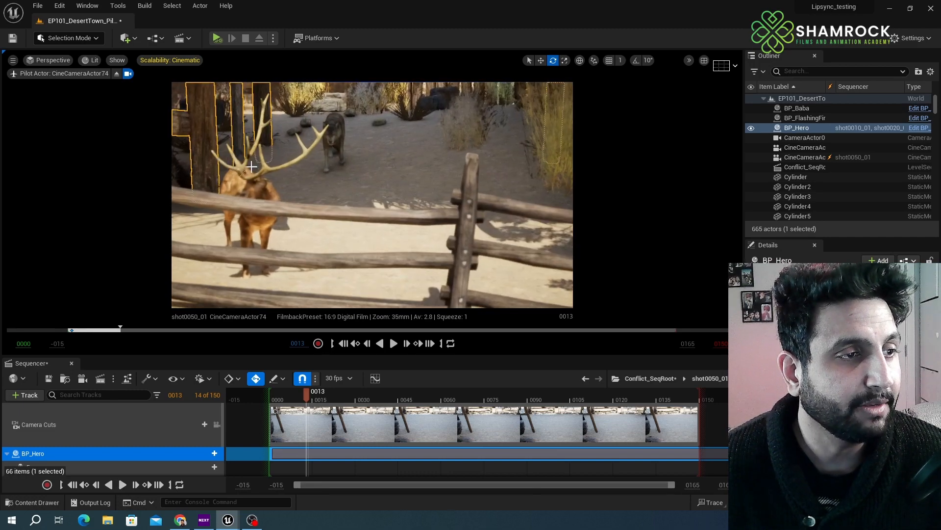
right_drag(235, 143, 192, 104)
- At frame 0 of shot0050_01, rotate SK_Wolf by about 149 degrees and place it farther back behind the stag
click(382, 175)
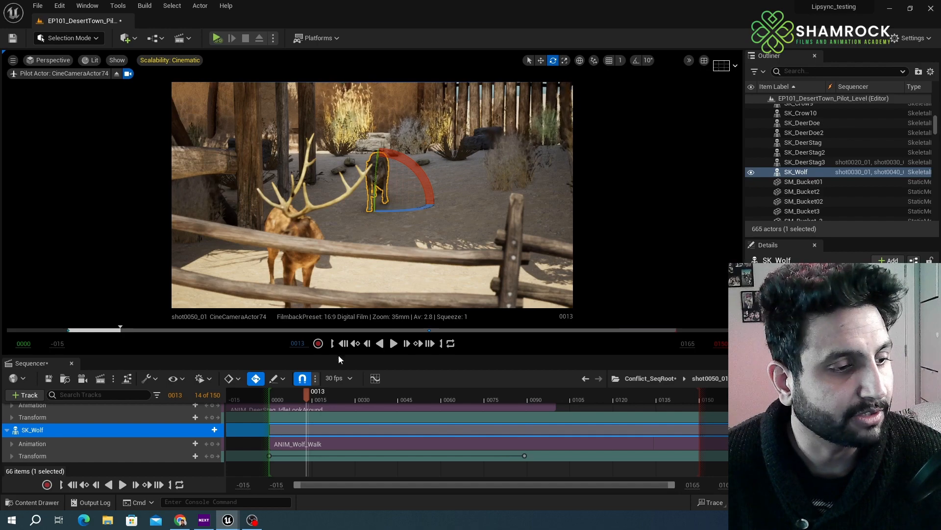
drag(305, 390, 273, 401)
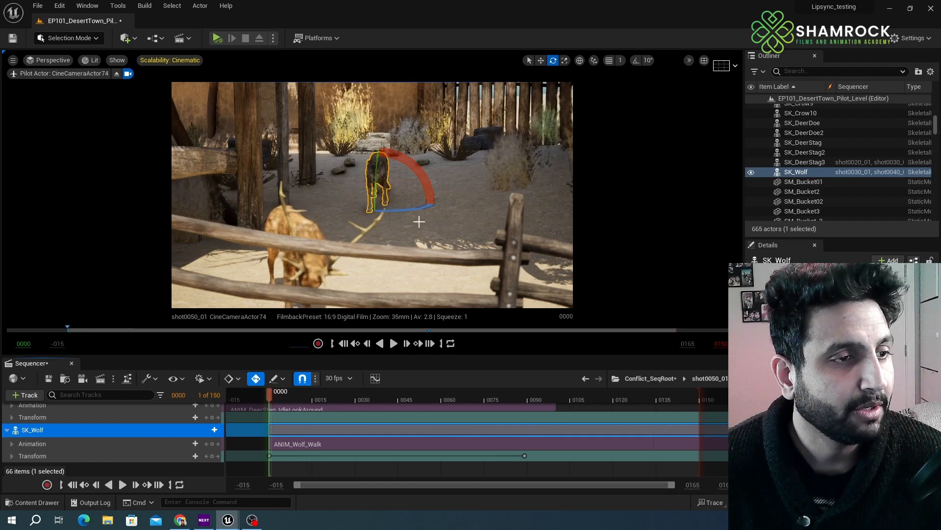
drag(418, 212, 444, 216)
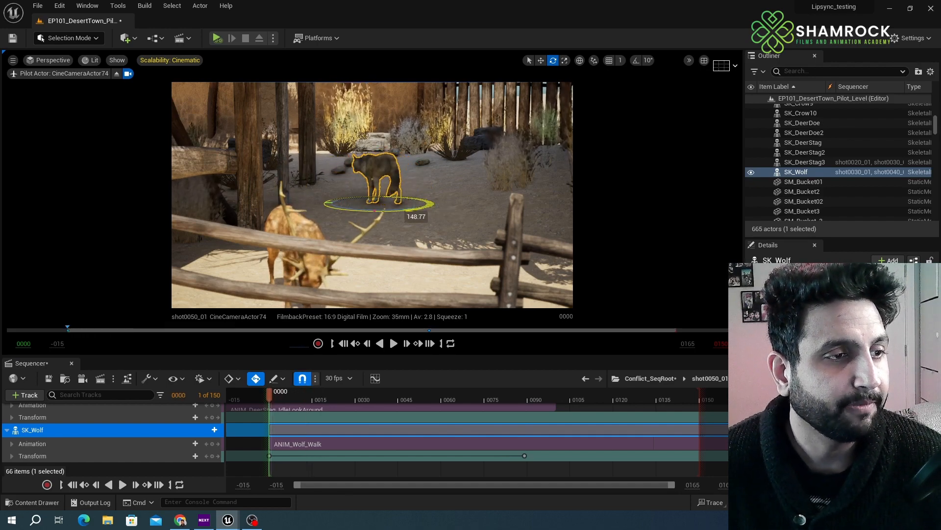
key(w)
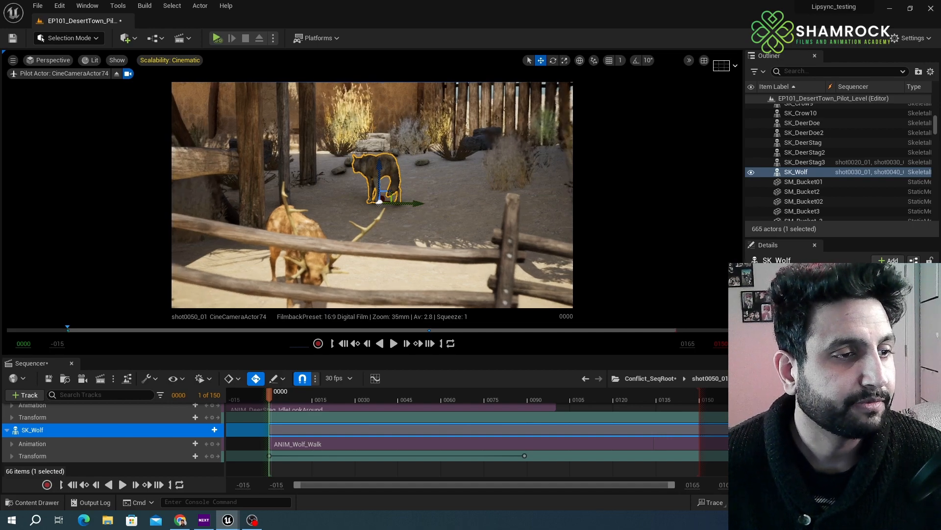
drag(384, 198, 391, 182)
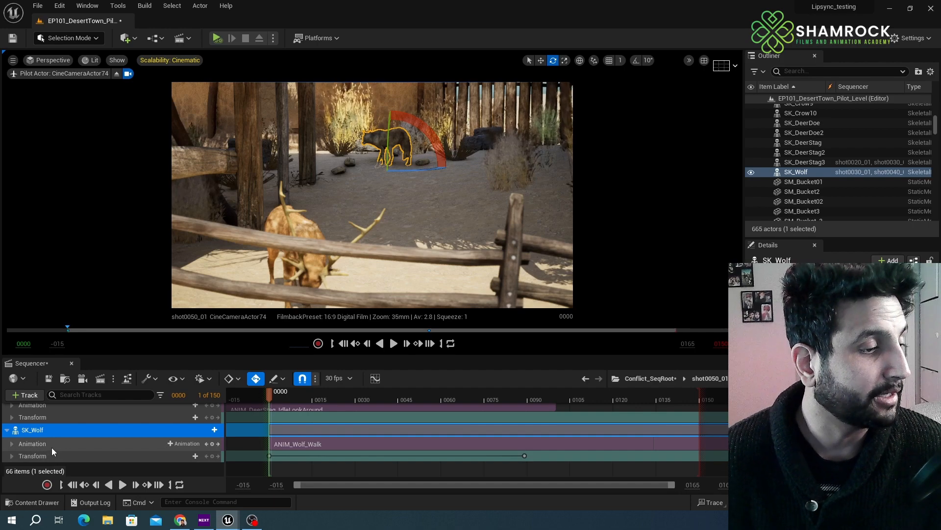
- Replace SK_Wolf's walk animation in shot0050_01 with ANIM_Wolf_Run
click(98, 450)
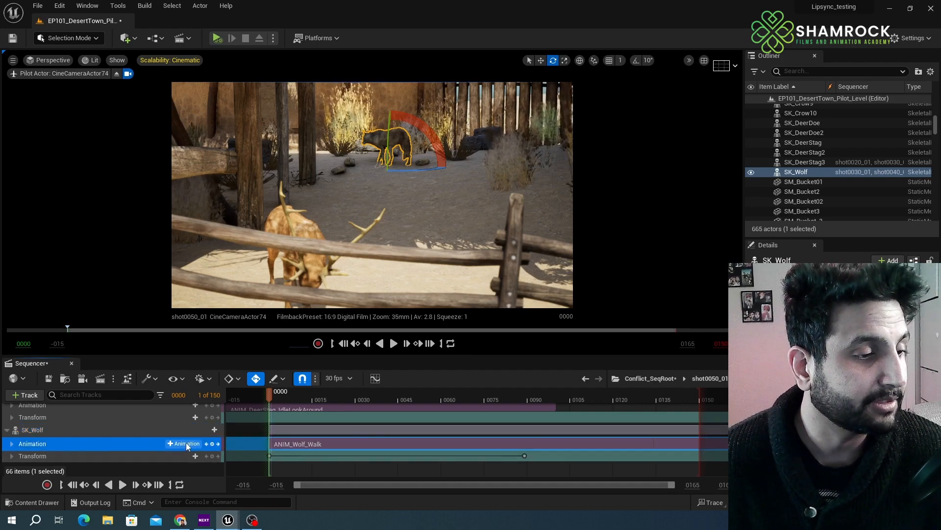
right_click(325, 444)
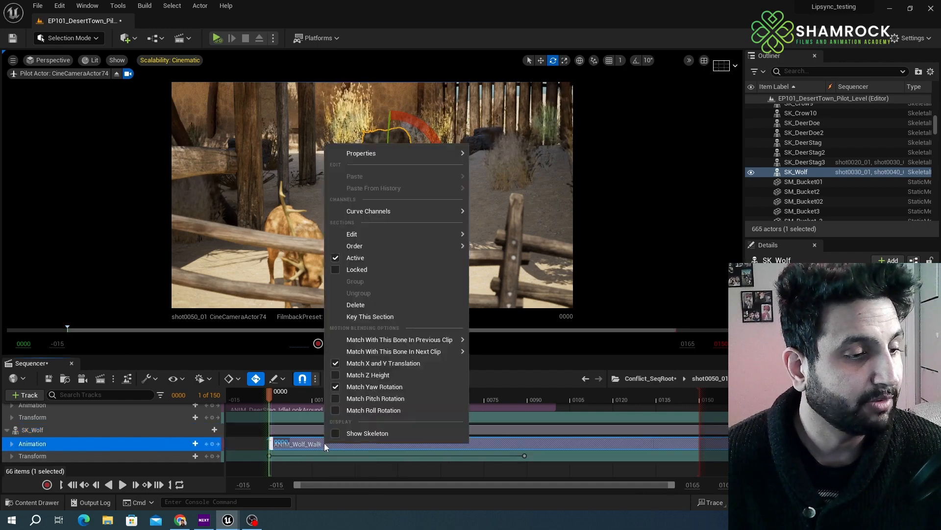
mouse_move(393, 153)
click(689, 258)
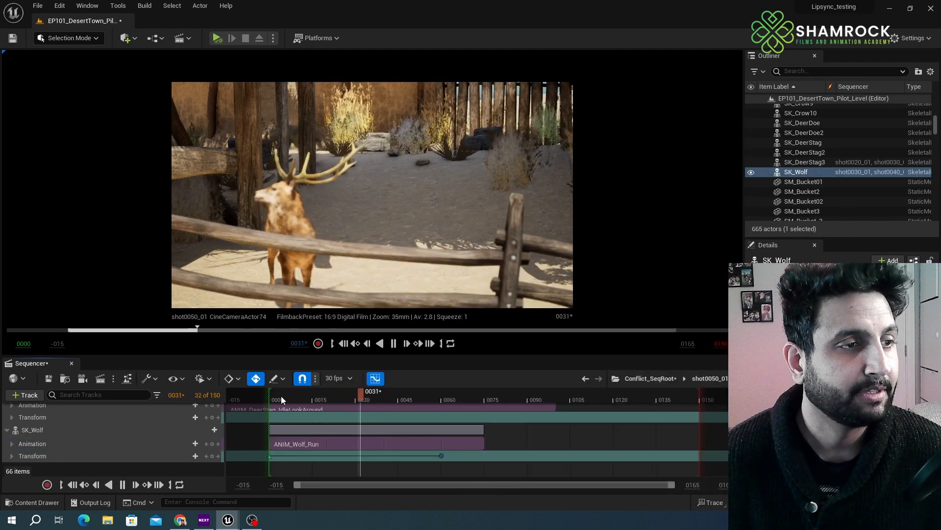
- Move SK_Wolf's second transform key to frame 40 and play back the faster run
key(space)
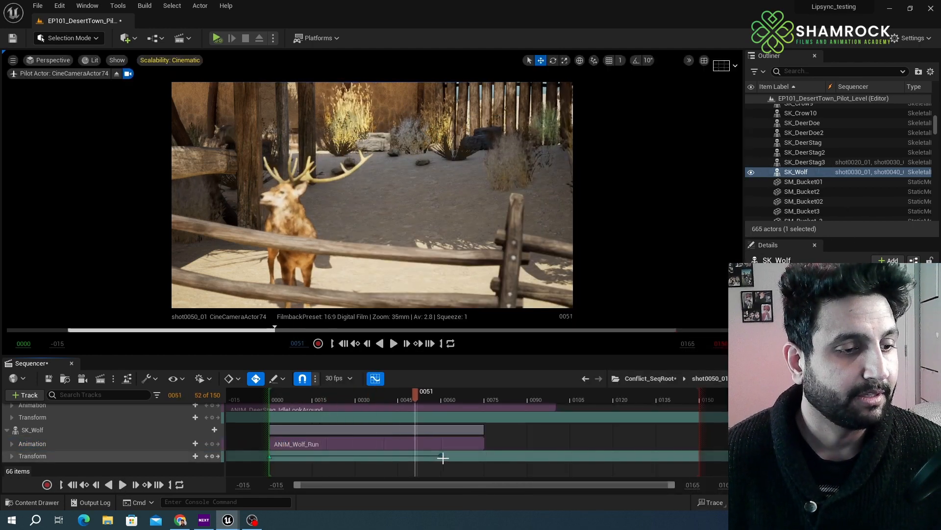
drag(442, 456, 384, 455)
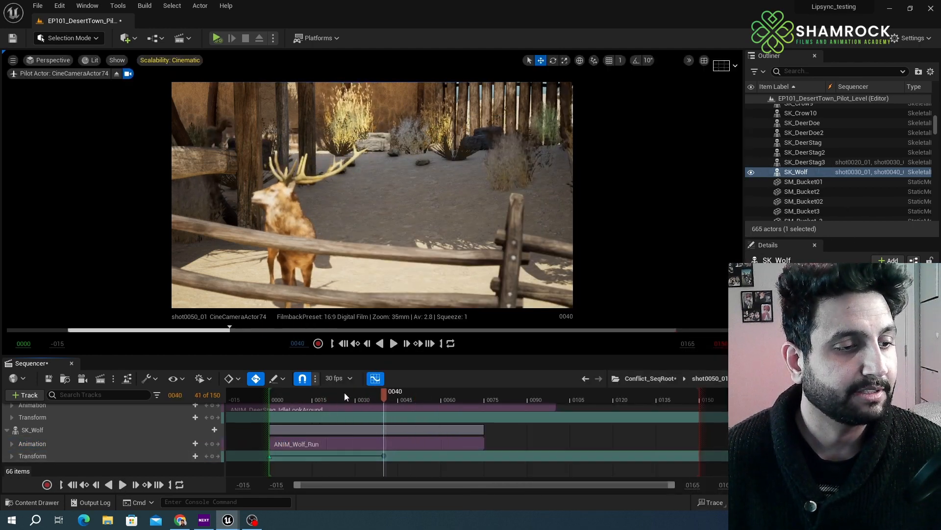
click(275, 389)
key(space)
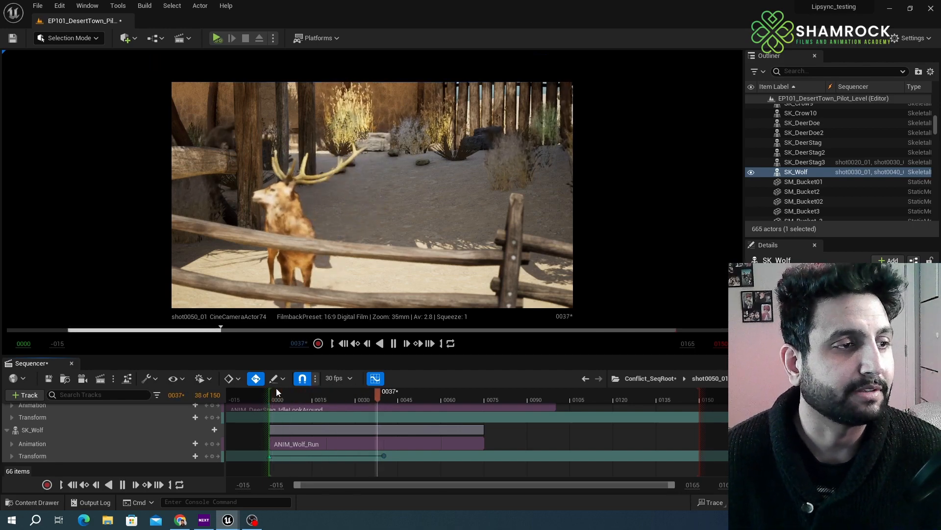
key(space)
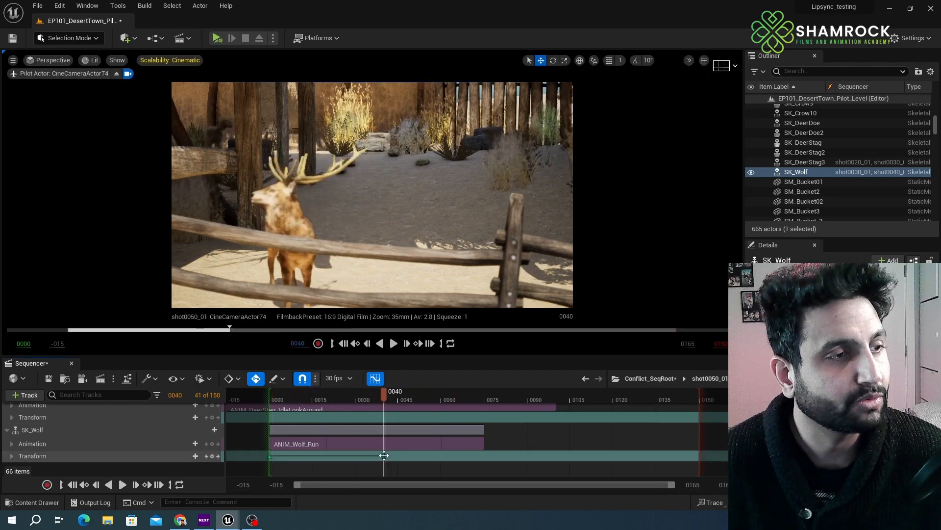
- Move SK_Wolf farther along its run at frame 40, out of the camera's view, and replay the shot's opening
click(222, 131)
click(216, 132)
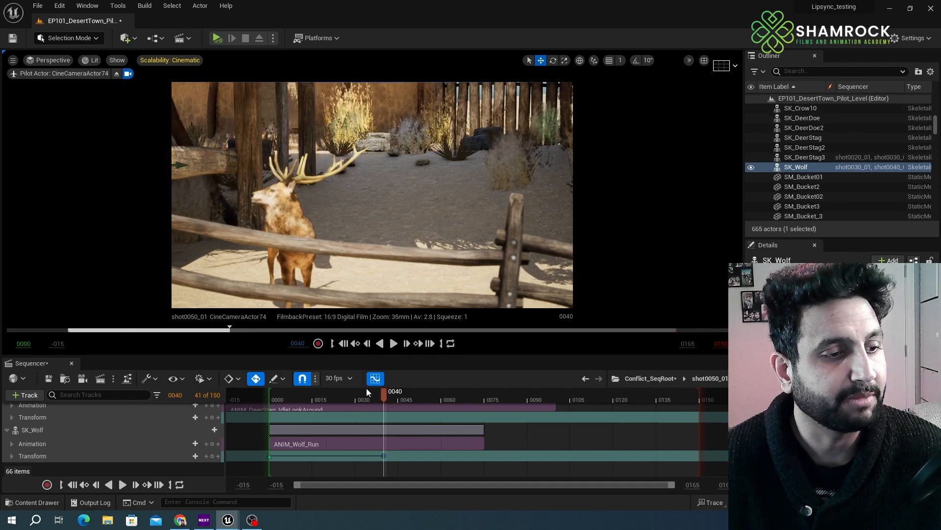
drag(380, 394, 275, 399)
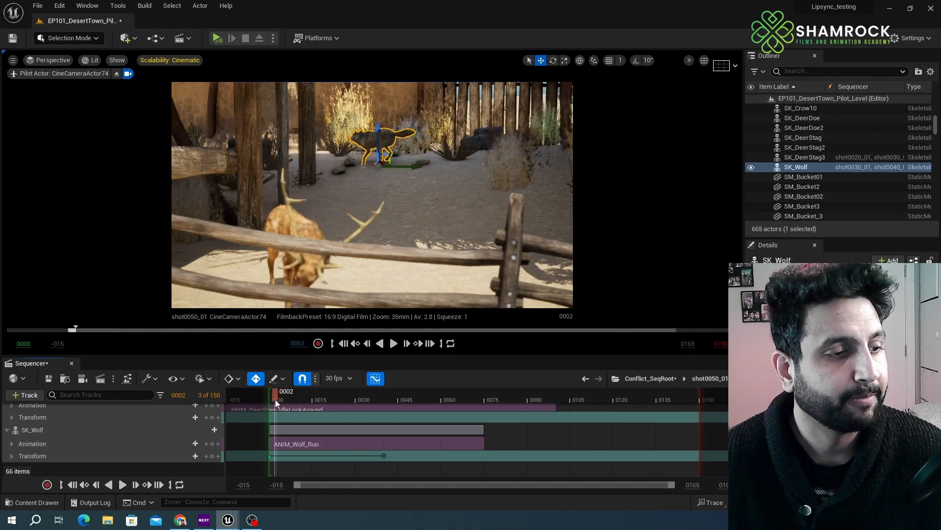
key(space)
key(space)
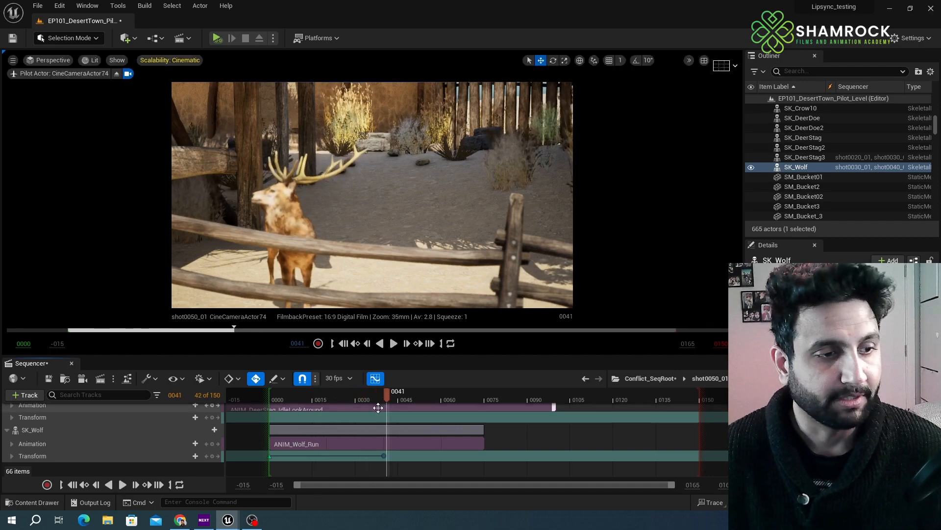
drag(368, 396, 278, 402)
key(space)
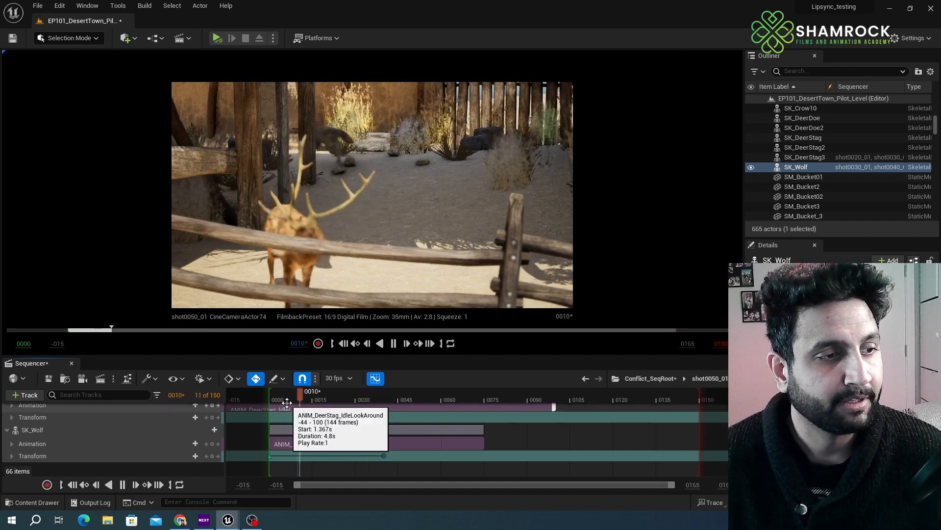
key(space)
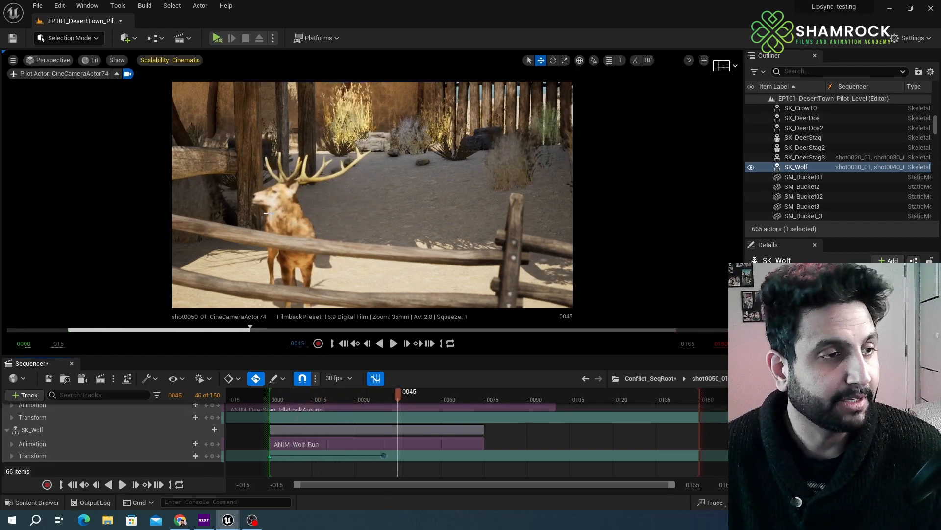
- Replace BP_Hero's body animation in shot0050_01 with MM_Idle so he stands idle near the stag
click(297, 206)
key(e)
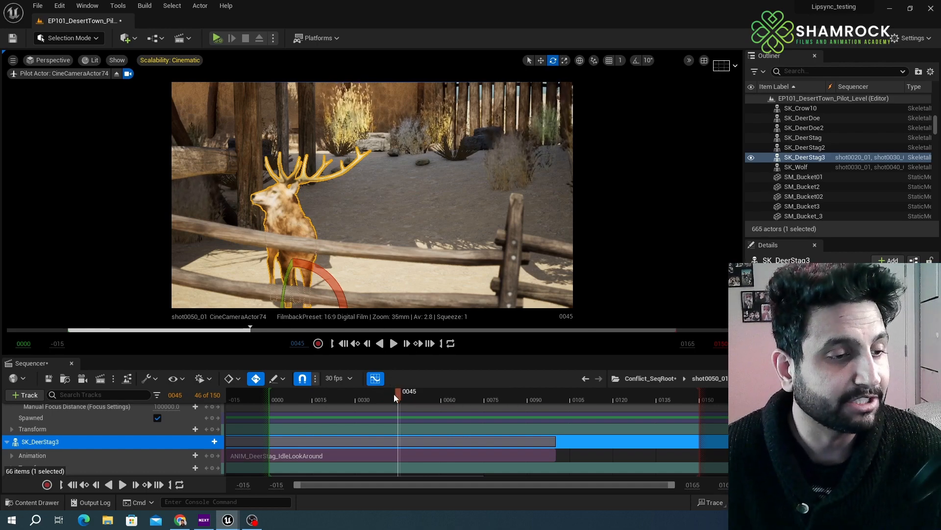
drag(395, 396, 338, 394)
scroll(68, 437, up, 10)
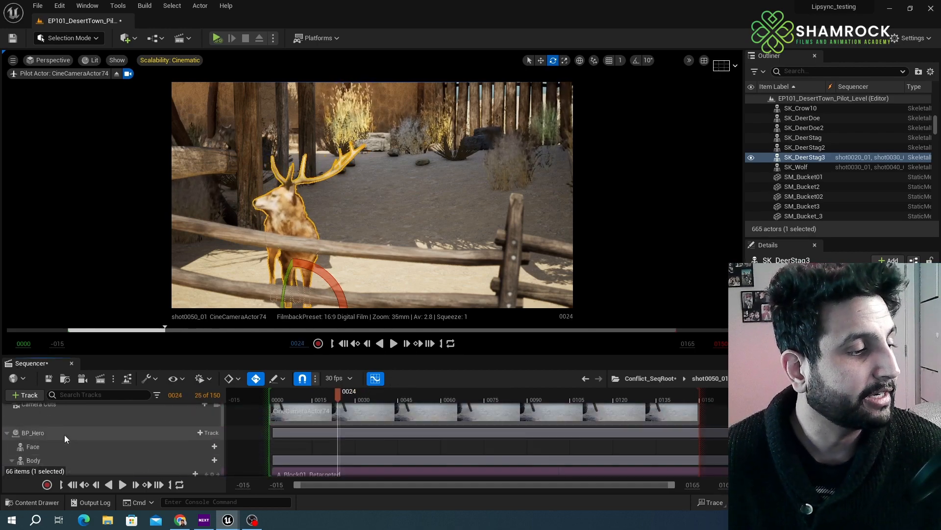
click(64, 435)
click(60, 445)
scroll(218, 444, down, 1)
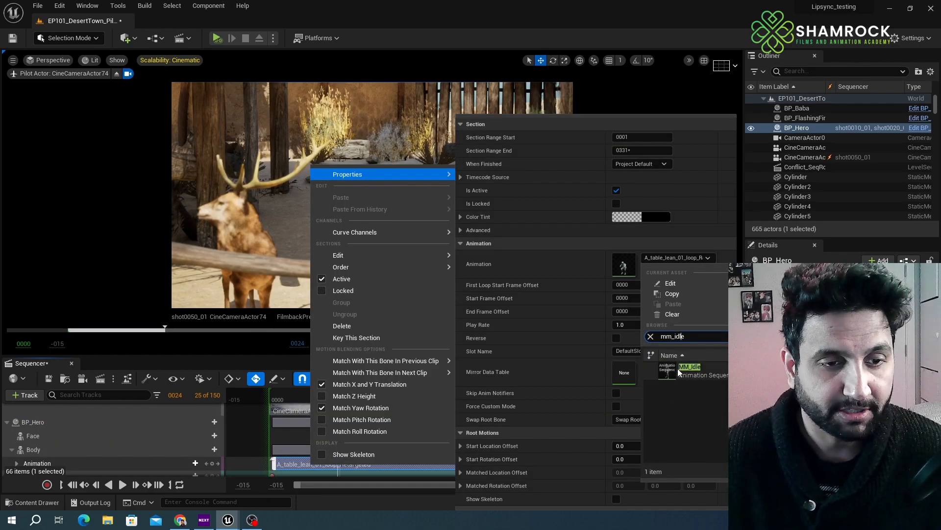
click(679, 372)
click(337, 5)
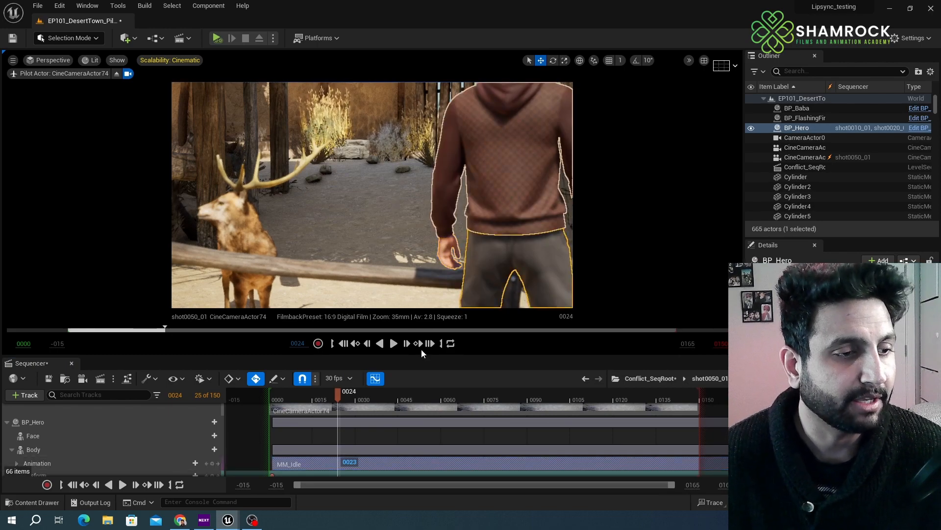
- Rotate BP_Hero and turn SK_DeerStag3 so both face the yard behind the fence, with their backs to the camera
drag(328, 396, 295, 392)
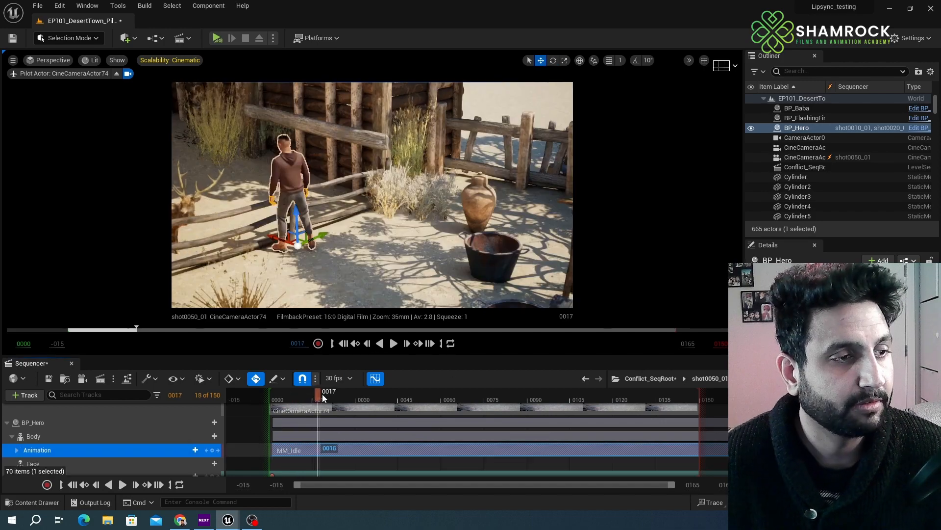
drag(319, 395, 322, 396)
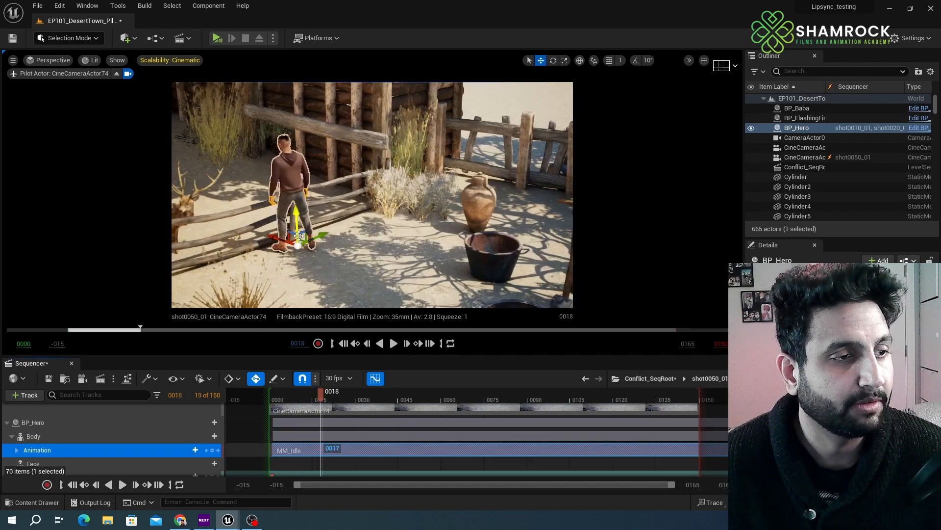
key(e)
drag(304, 261, 301, 207)
click(191, 209)
alt+drag(191, 209, 269, 236)
key(w)
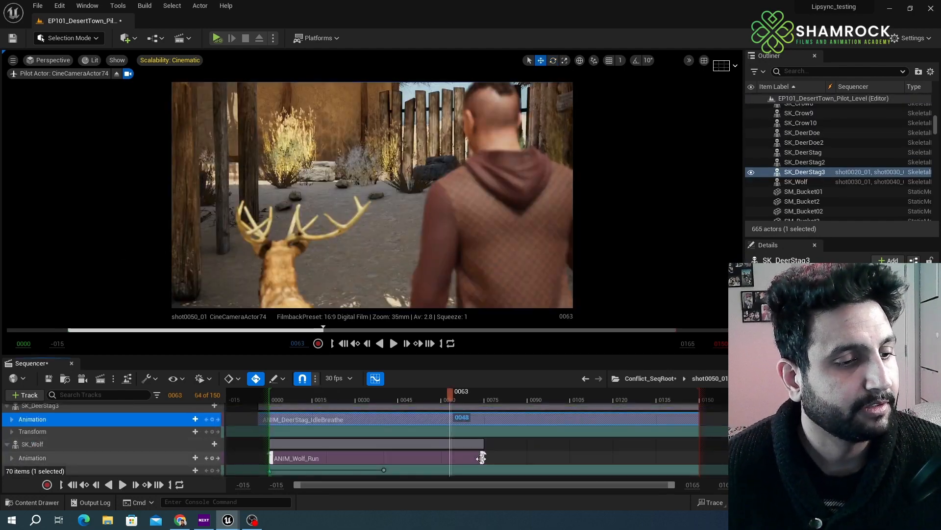
- Trim the ANIM_Wolf_Run section to end at frame 64 and shorten shot0050_01's playback range to the same frame
drag(475, 459, 452, 459)
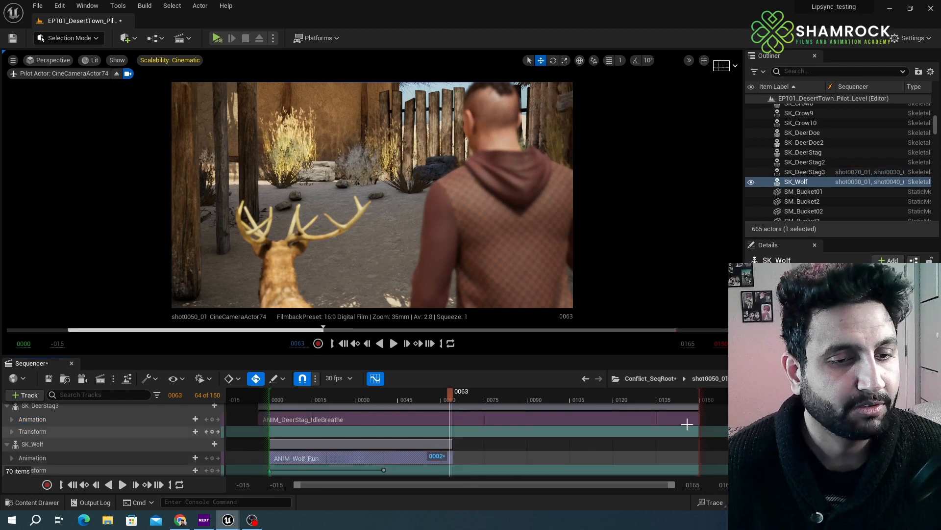
click(698, 417)
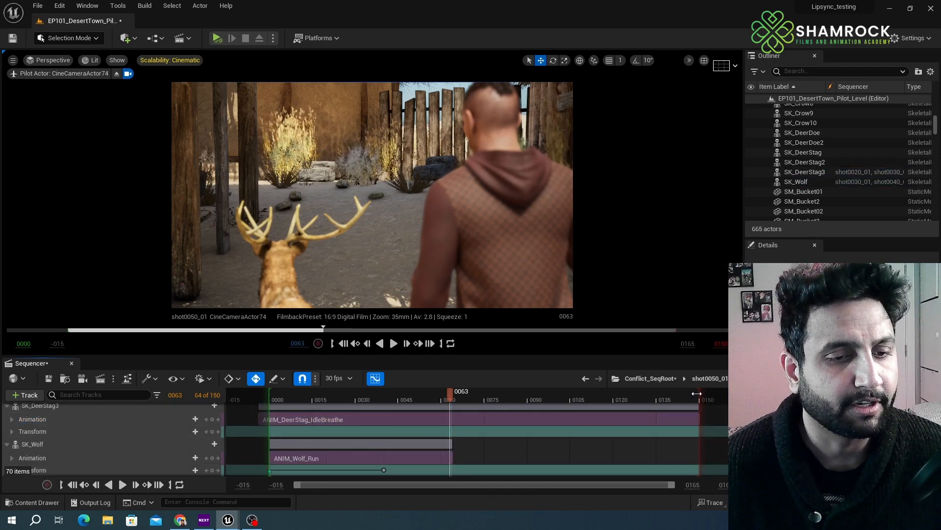
drag(697, 394, 454, 414)
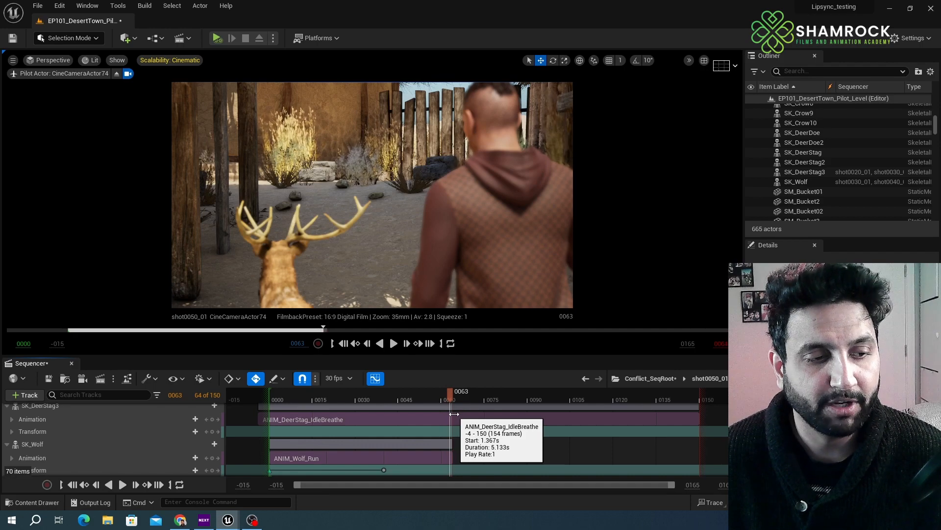
- In the root Conflict_Seq, trim the shot0050_01 section to its 64-frame length and lock the viewport to the shot cameras
click(656, 381)
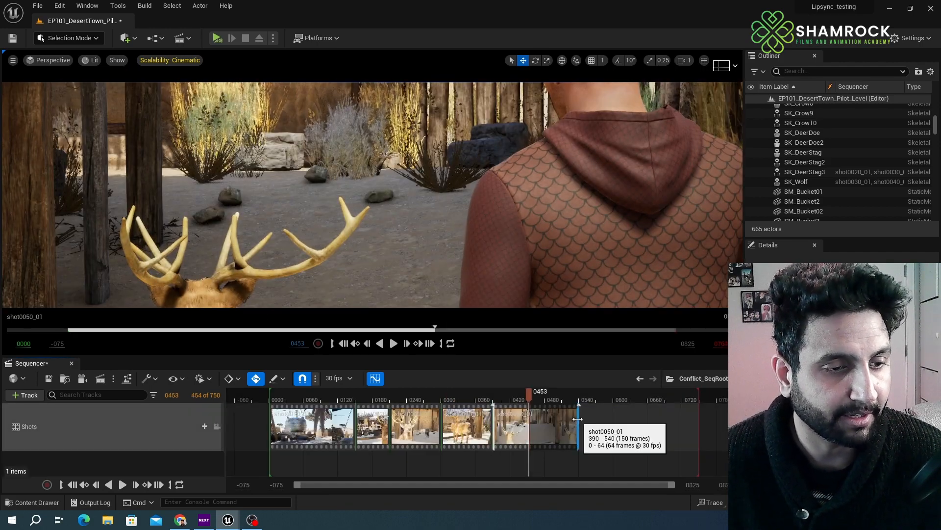
drag(578, 419, 279, 398)
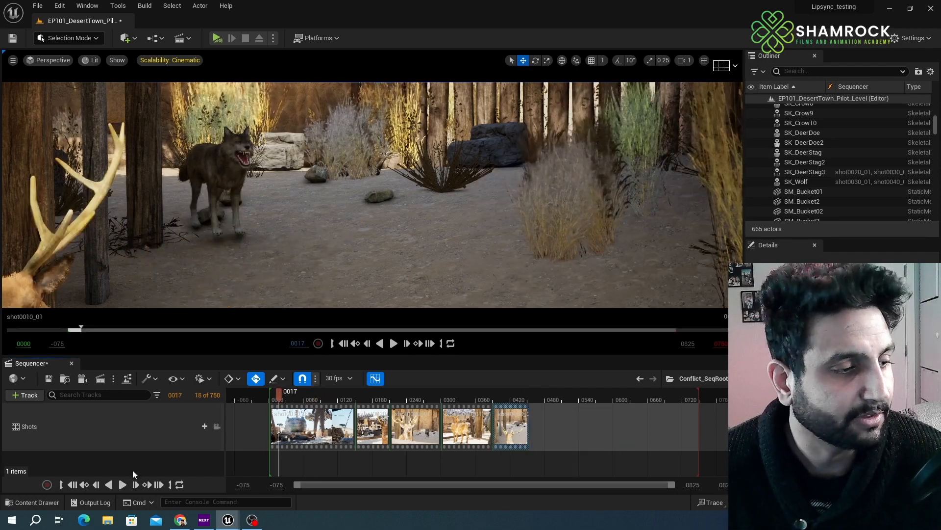
click(217, 426)
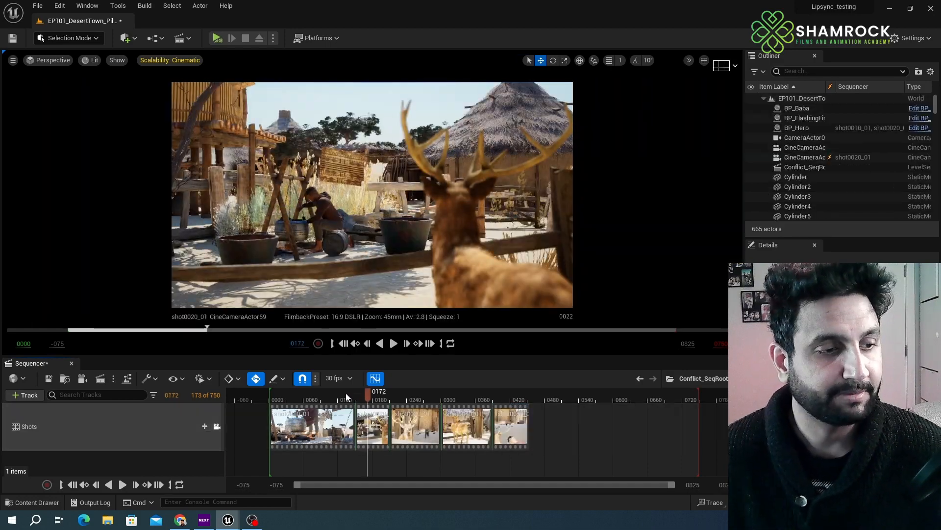
- End the root sequence's playback range at frame 457, just after the last shot, and play the sequence from its start
drag(346, 394, 275, 398)
drag(683, 395, 530, 395)
click(394, 343)
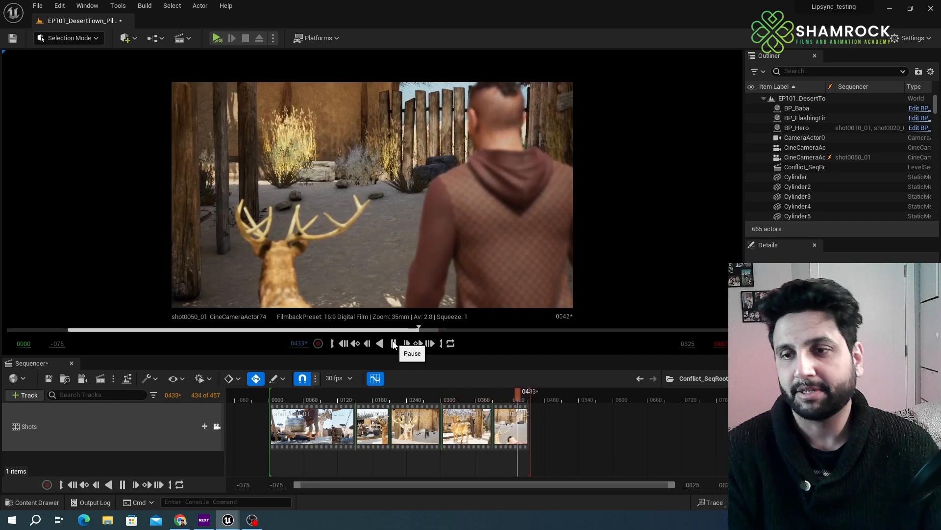
click(394, 343)
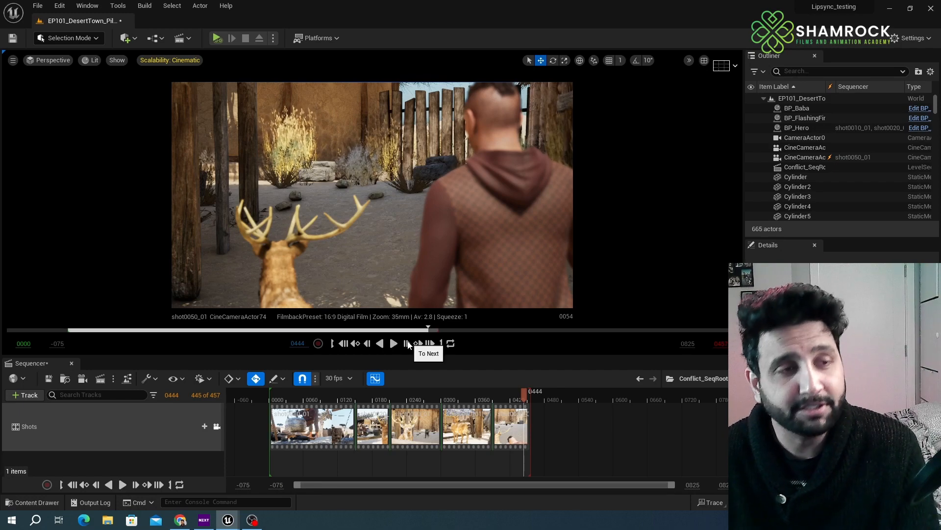
- Open the Movie Render Queue to view its job list and minimize its window
click(93, 7)
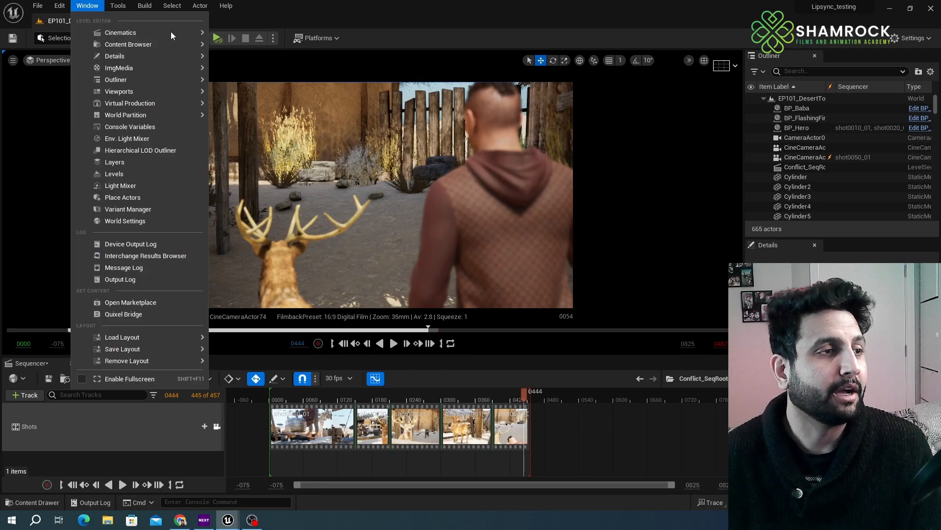
mouse_move(200, 34)
click(275, 47)
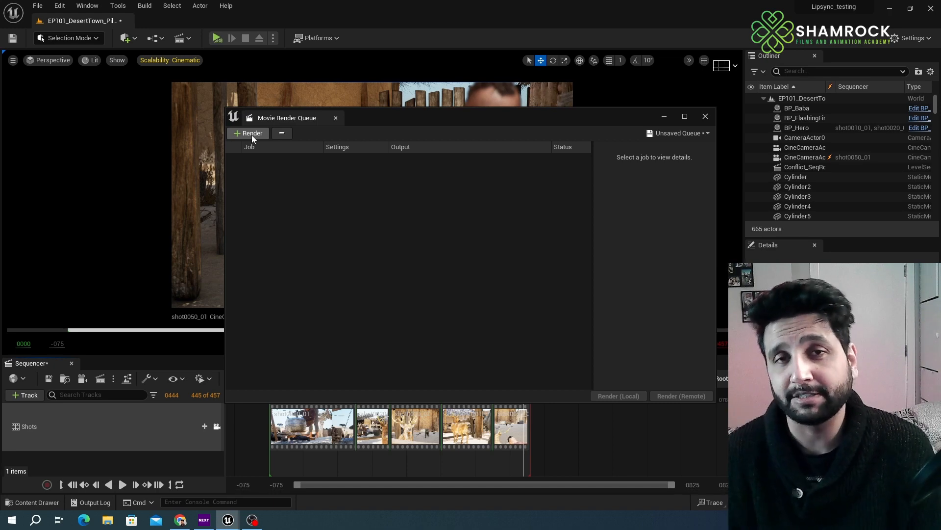
click(665, 116)
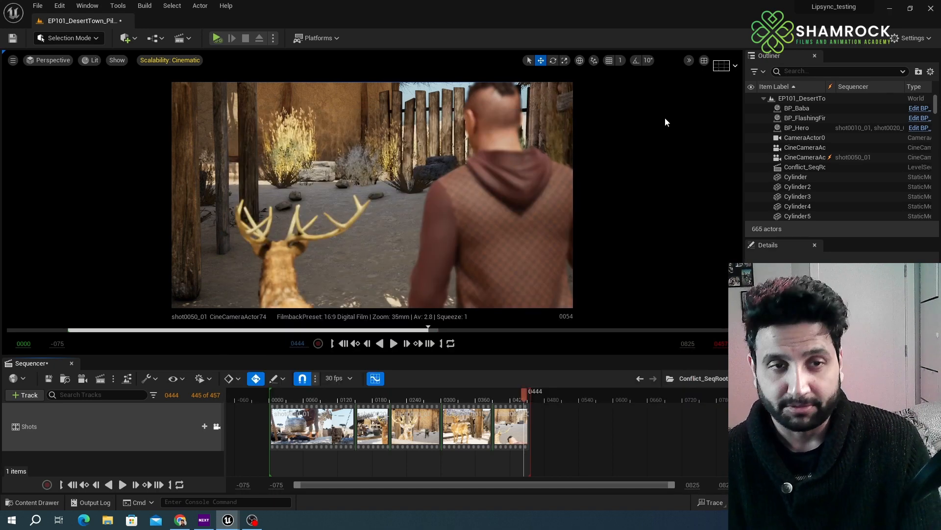